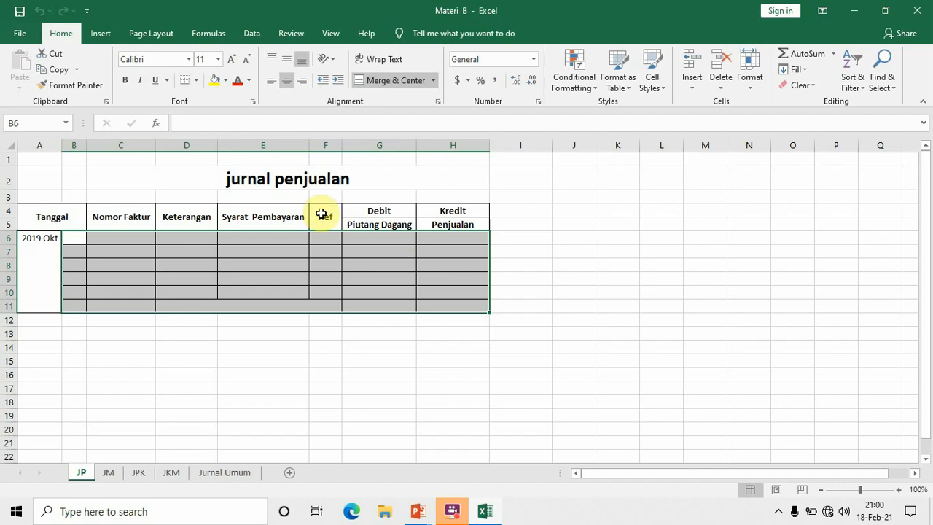
Step: Start the first sales journal entry in row 6 with day 2 and invoice number 001
{"action": "left_click", "coordinate": [74, 224]}
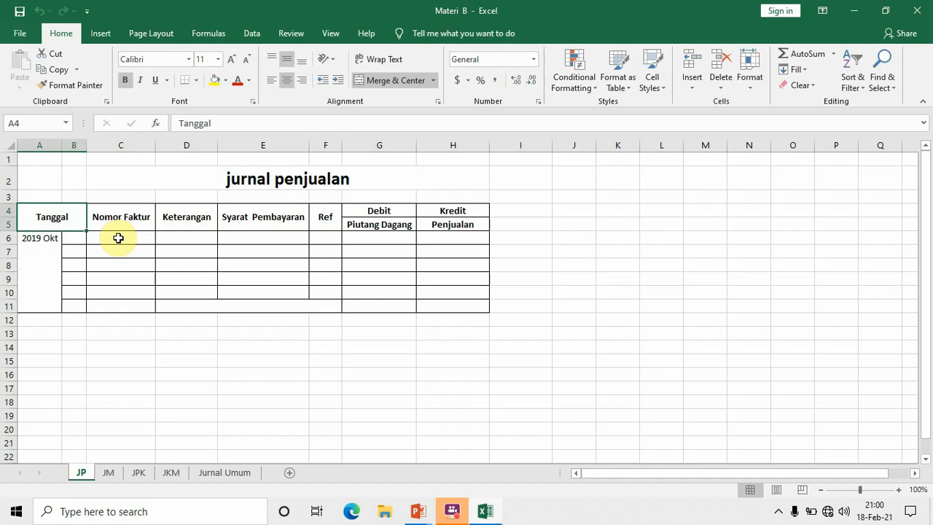
{"action": "left_click", "coordinate": [81, 238]}
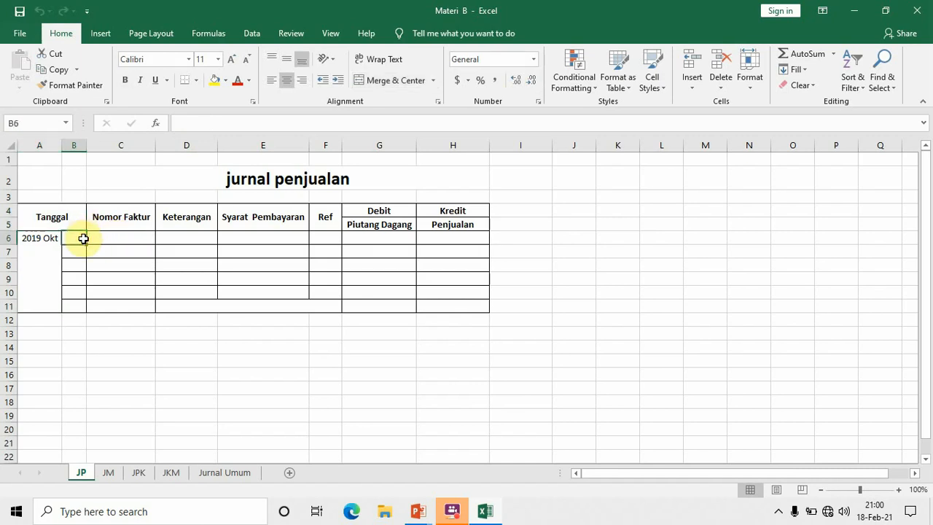
{"action": "type", "text": "2"}
{"action": "key", "text": "Tab"}
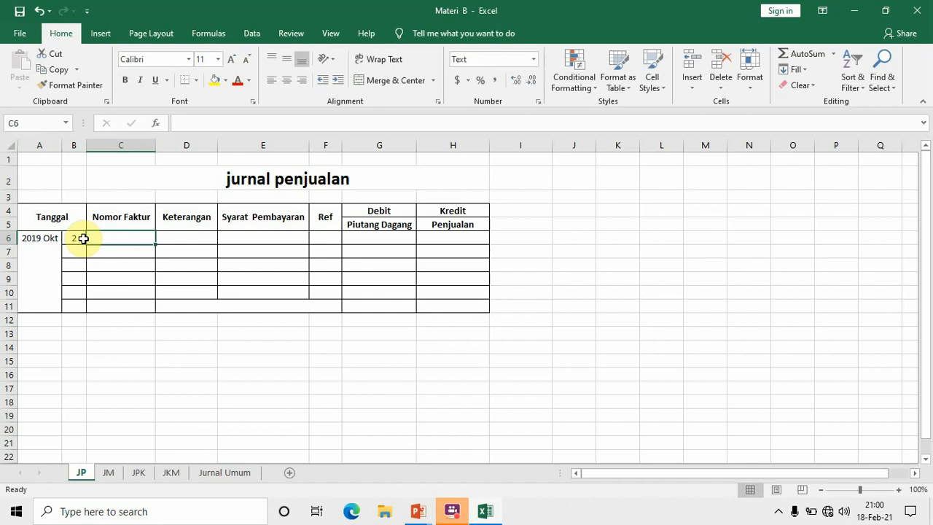
{"action": "type", "text": "001"}
{"action": "key", "text": "Tab"}
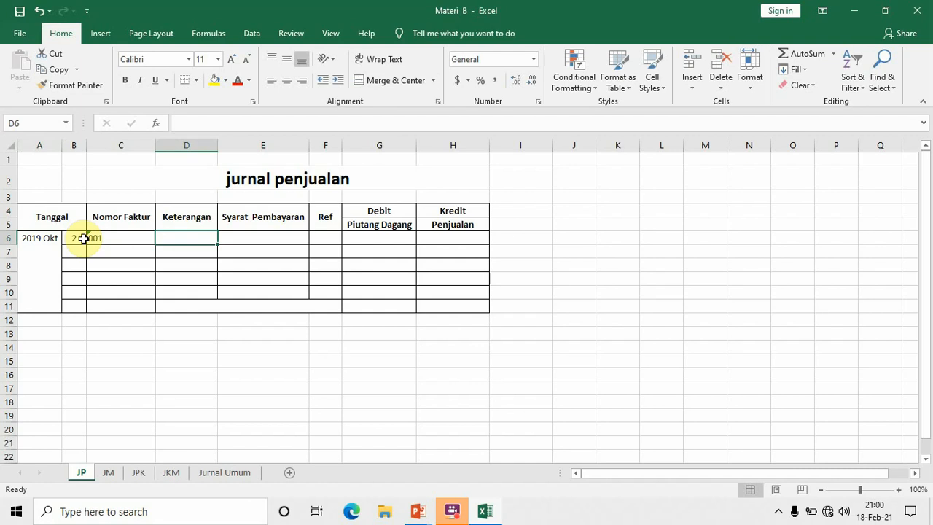
Step: Fill in row 6 with the description PD galuh and payment terms 2/10, n/30
{"action": "type", "text": "PD"}
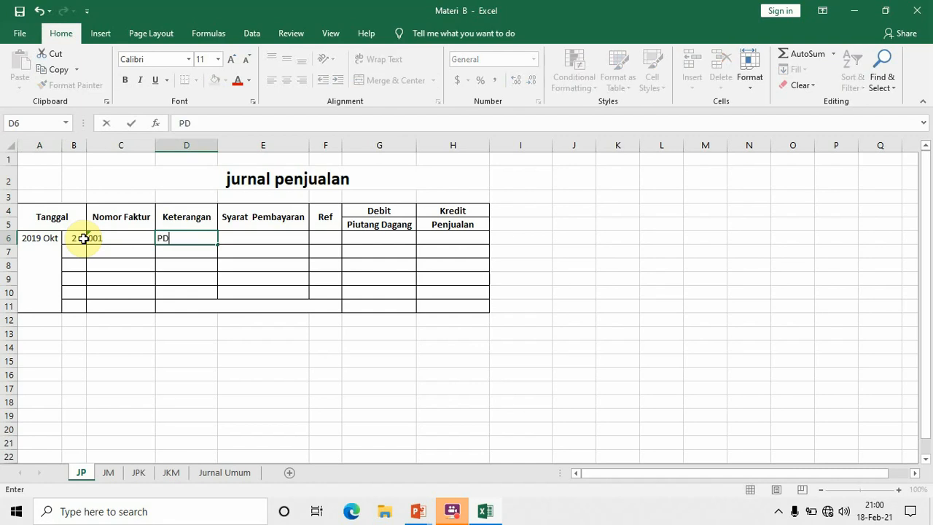
{"action": "type", "text": " galuh"}
{"action": "key", "text": "Tab"}
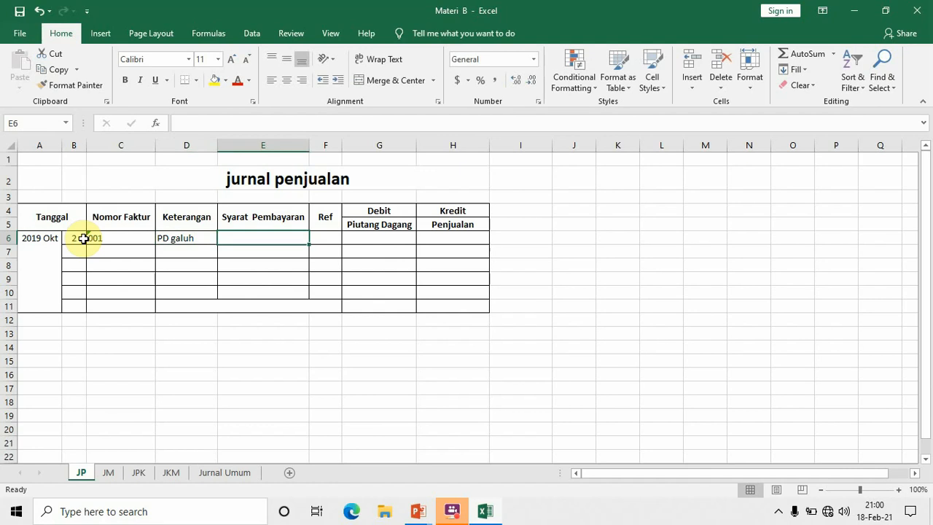
{"action": "type", "text": "2/1"}
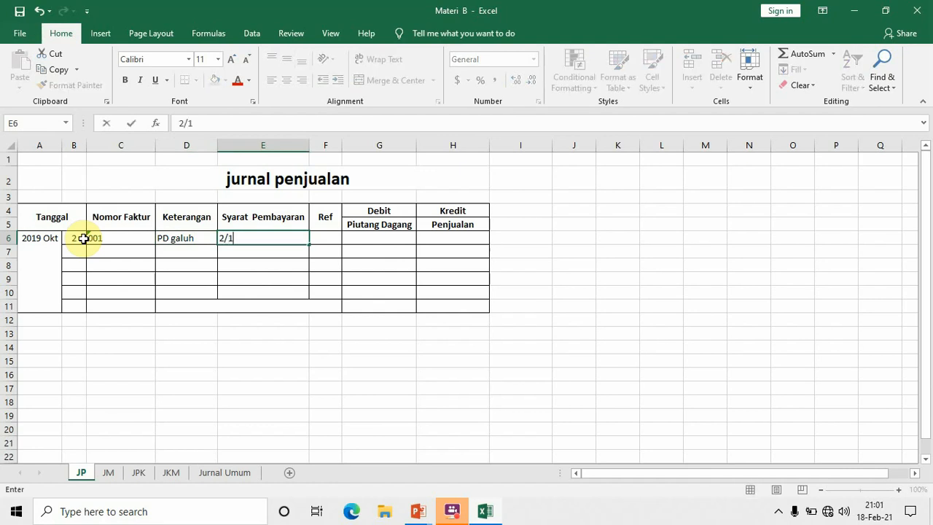
{"action": "type", "text": "0, n/30"}
{"action": "key", "text": "Tab"}
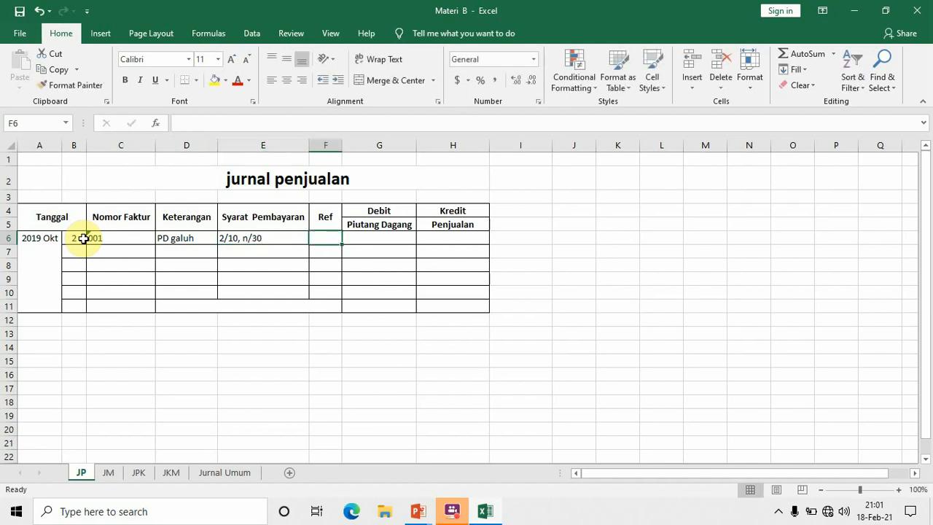
Step: Enter a Piutang Dagang debit of 5000000 in G6 and link the Penjualan credit in H6 with =G6
{"action": "key", "text": "Tab"}
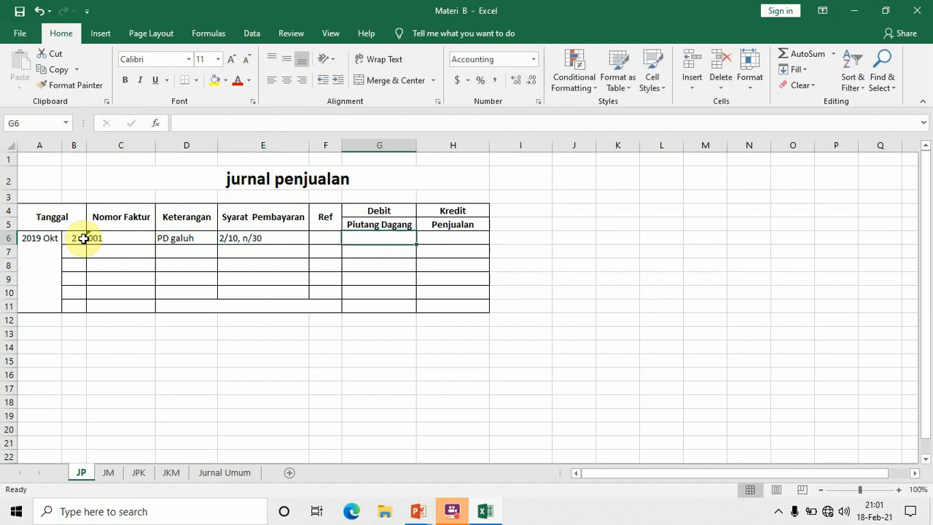
{"action": "type", "text": "5,000,00"}
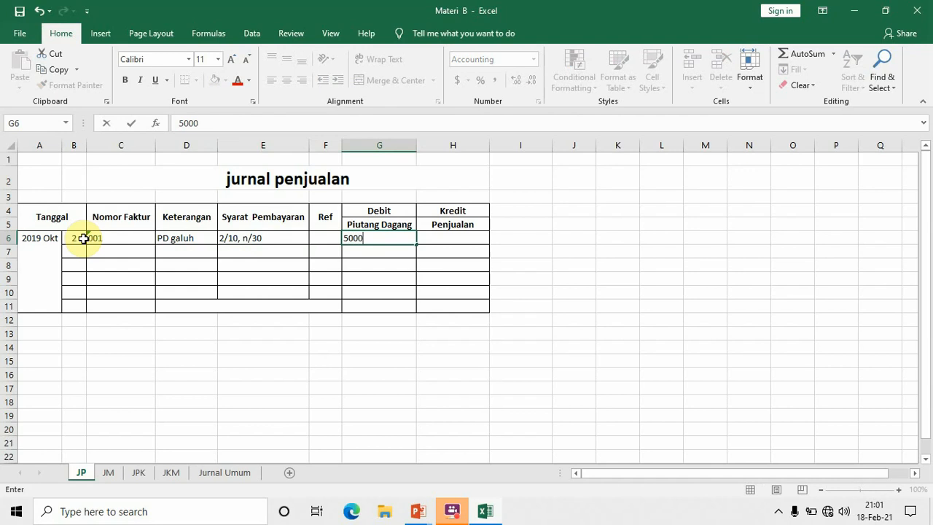
{"action": "type", "text": "0"}
{"action": "key", "text": "Tab"}
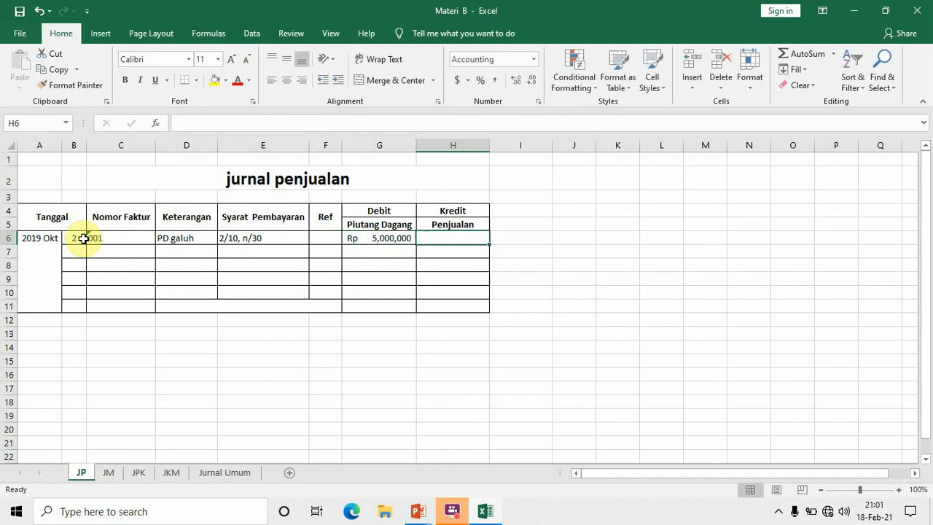
{"action": "type", "text": "="}
{"action": "left_click", "coordinate": [375, 239]}
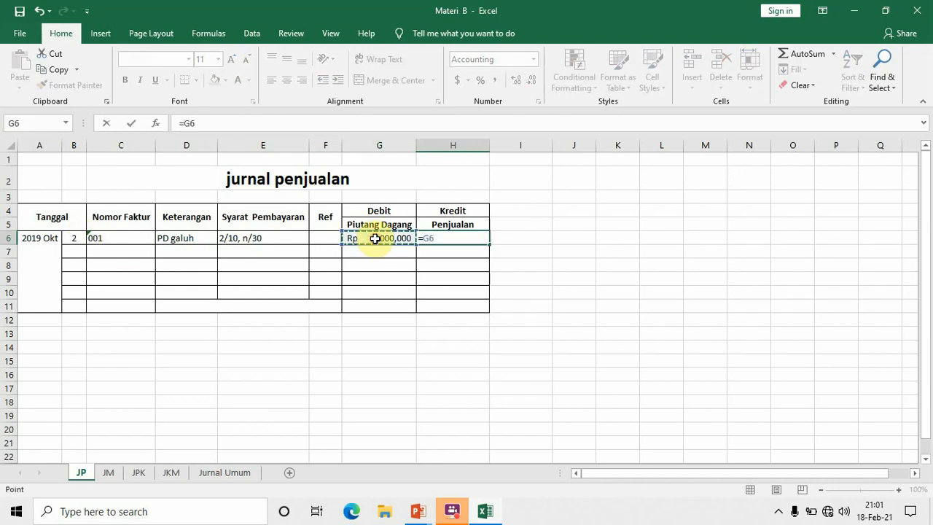
{"action": "key", "text": "Return"}
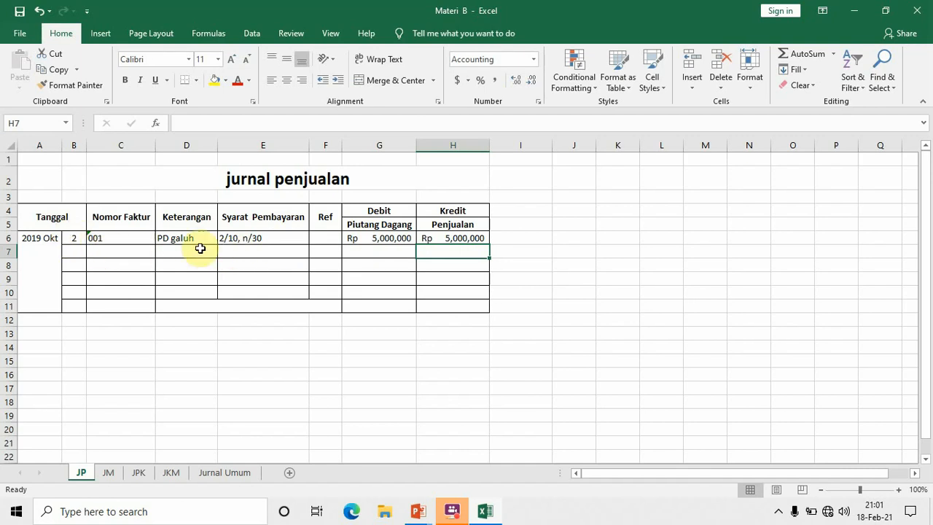
Step: Centre the invoice number in C6 and the description in D6 horizontally
{"action": "left_click", "coordinate": [124, 232]}
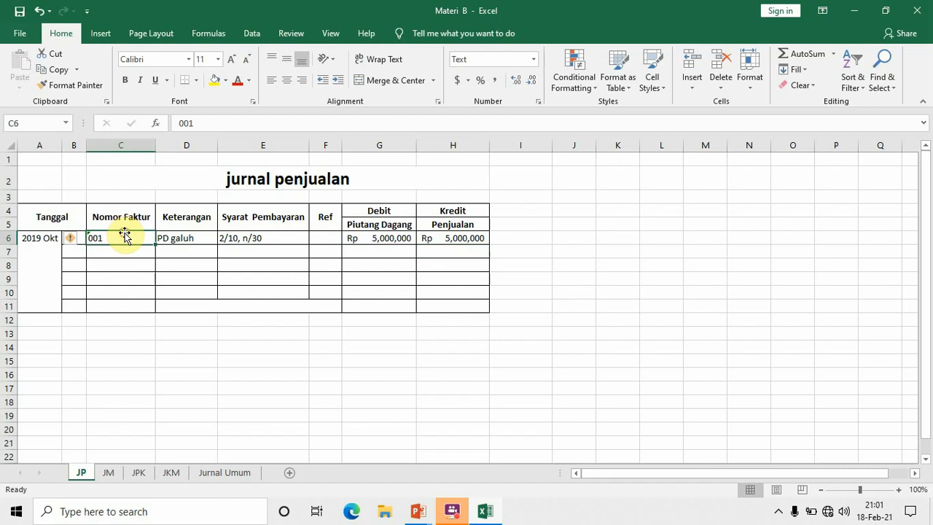
{"action": "left_click", "coordinate": [286, 78]}
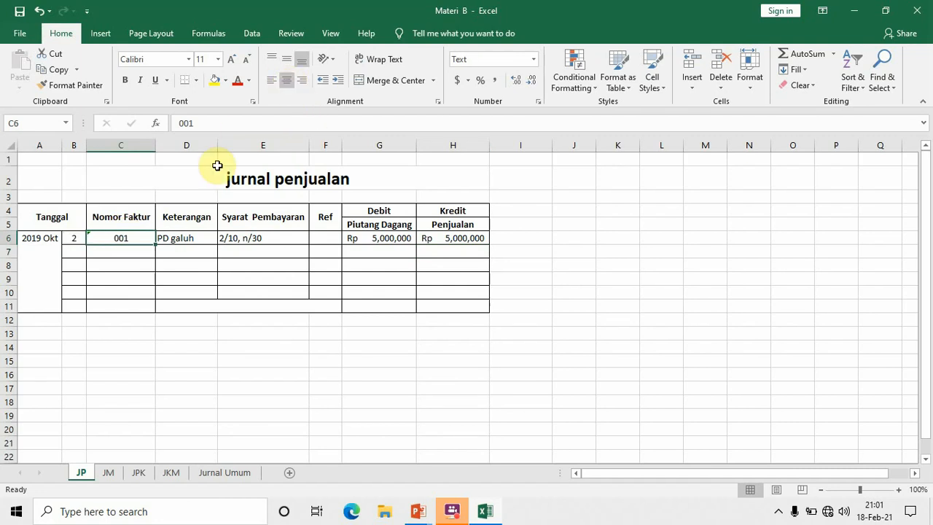
{"action": "left_click", "coordinate": [204, 238]}
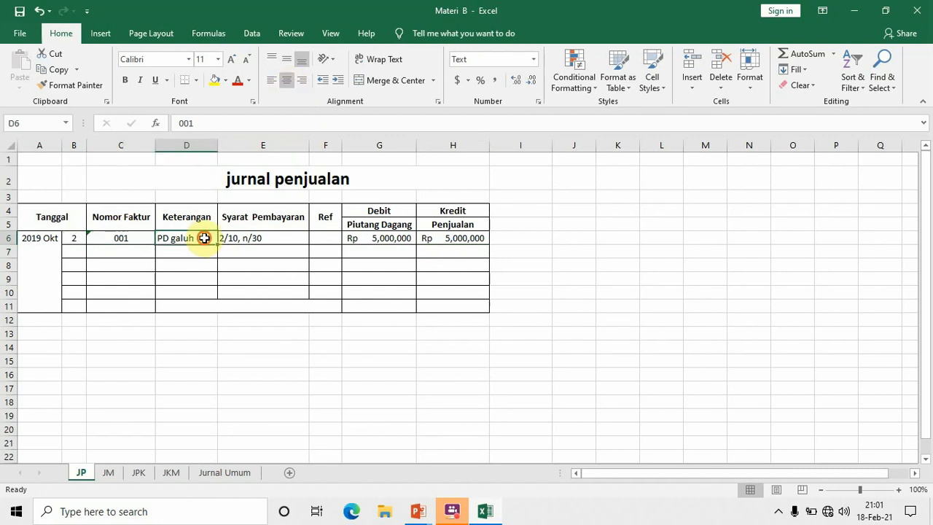
{"action": "left_click", "coordinate": [285, 82]}
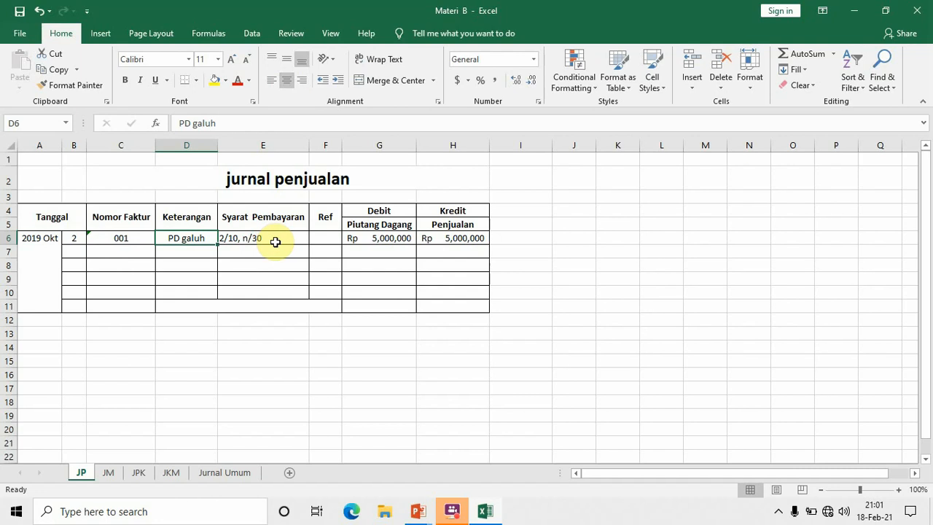
{"action": "left_click", "coordinate": [406, 228]}
{"action": "left_click", "coordinate": [408, 232]}
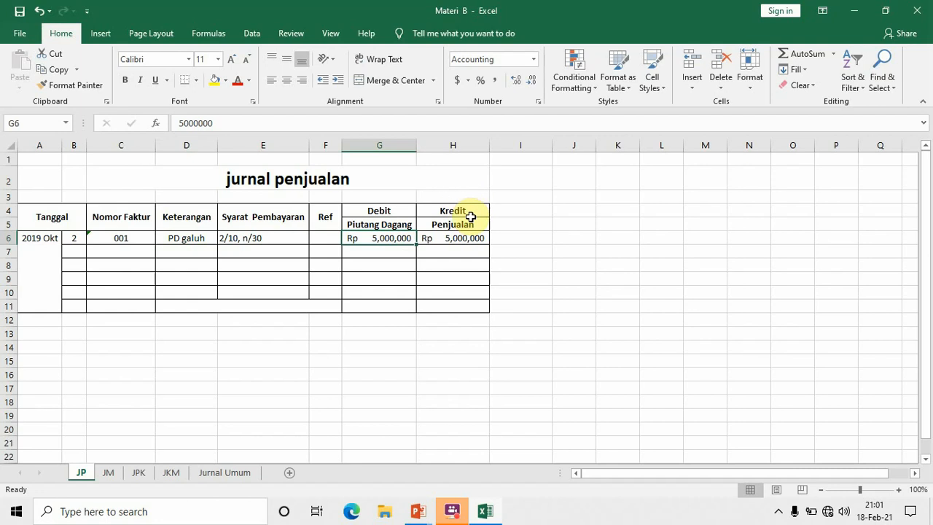
{"action": "left_click", "coordinate": [467, 227]}
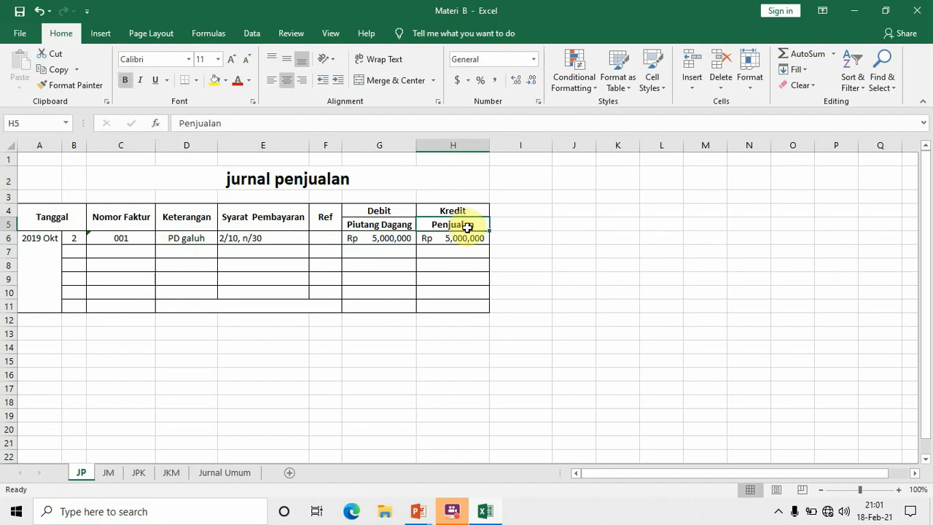
Step: Start the second sales journal entry in row 7 with day 9 and invoice number 002
{"action": "left_click", "coordinate": [75, 251]}
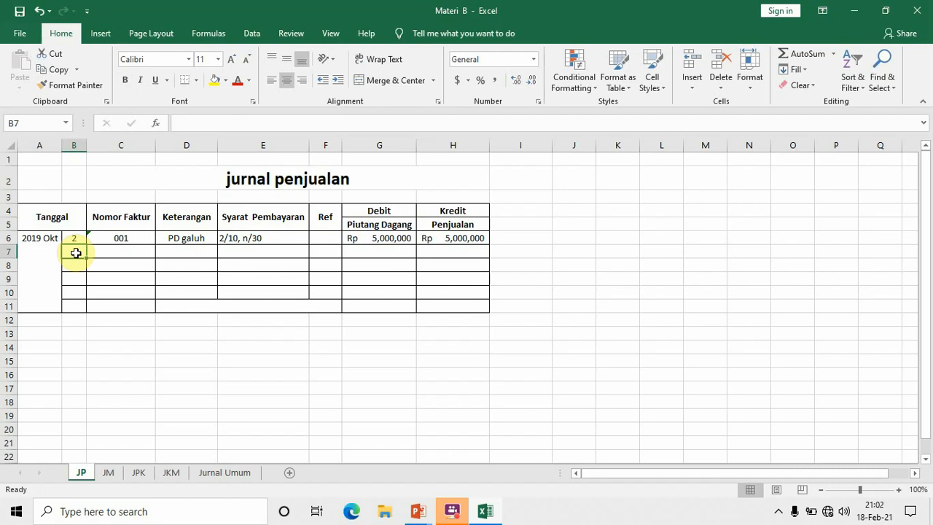
{"action": "key", "text": "Tab"}
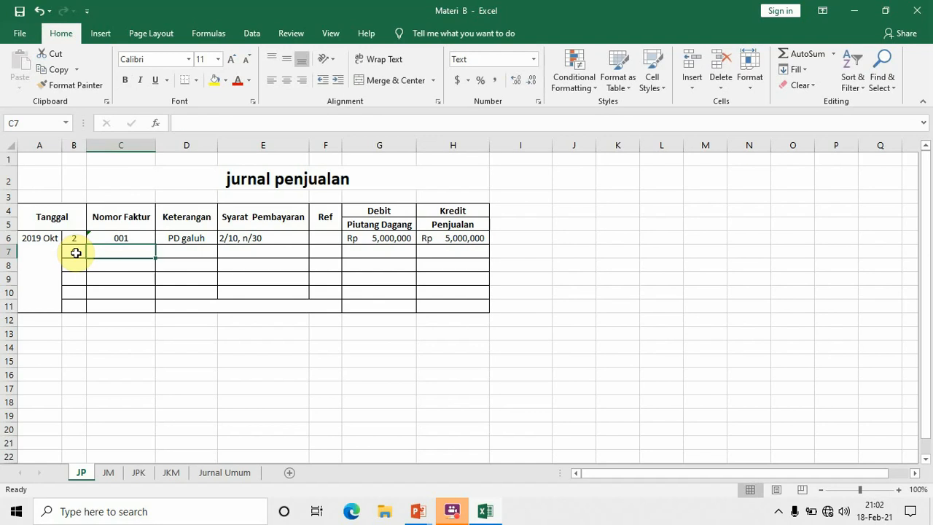
{"action": "type", "text": "002"}
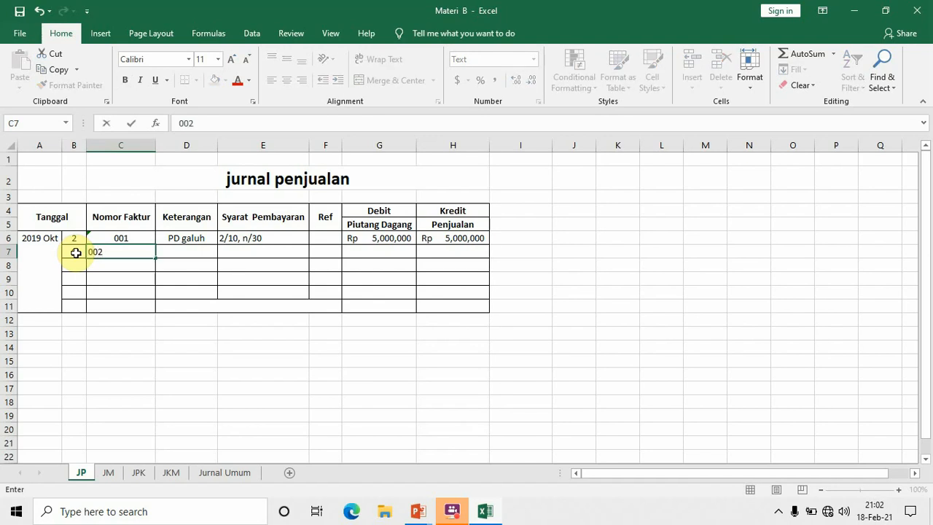
{"action": "key", "text": "Tab"}
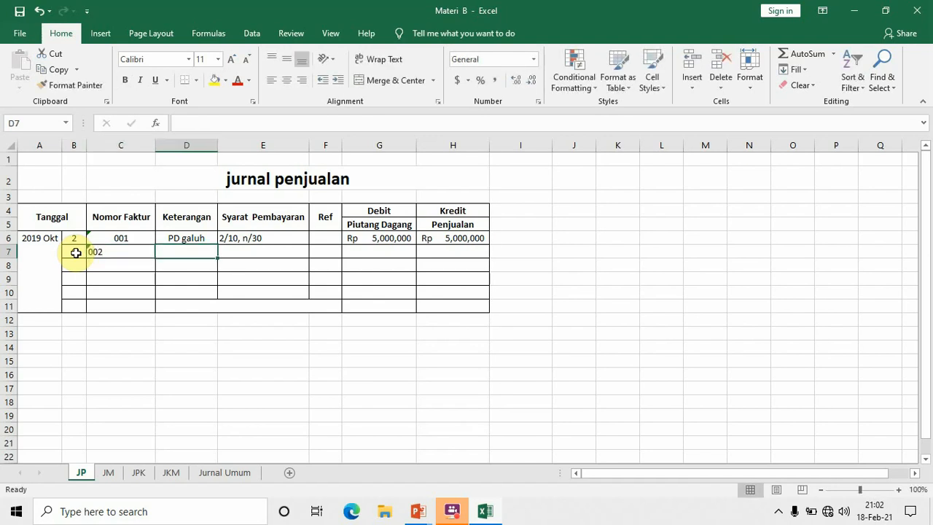
Step: Fill in row 7 with the description PD Erwan and payment terms n/60, leaving Ref empty
{"action": "type", "text": "PD "}
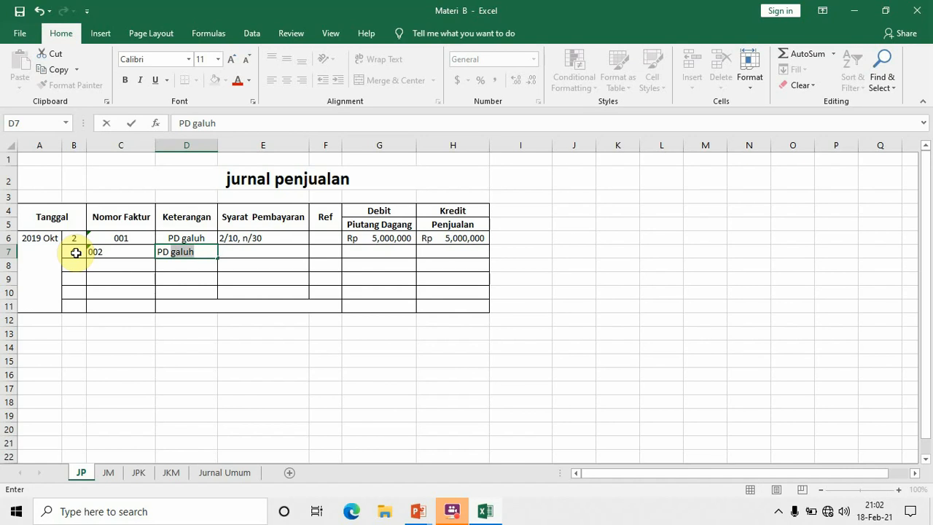
{"action": "type", "text": "Erwan"}
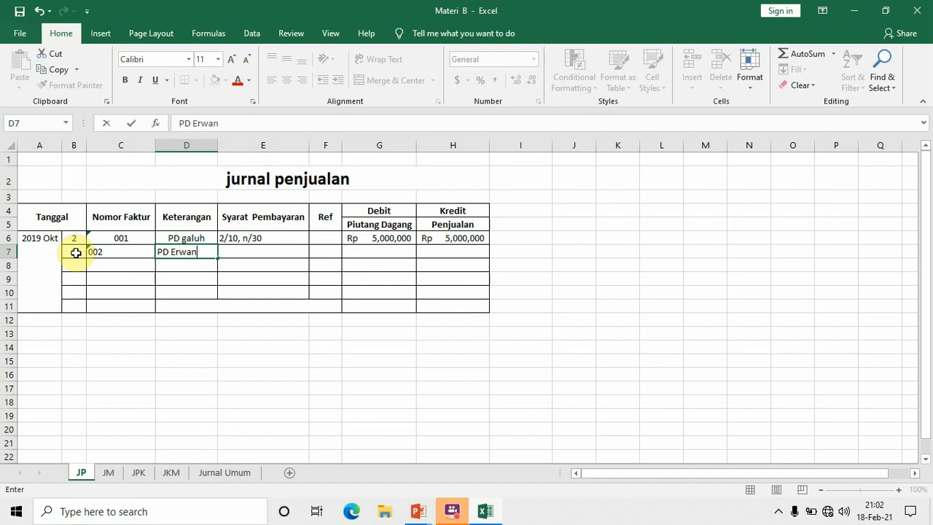
{"action": "key", "text": "Tab"}
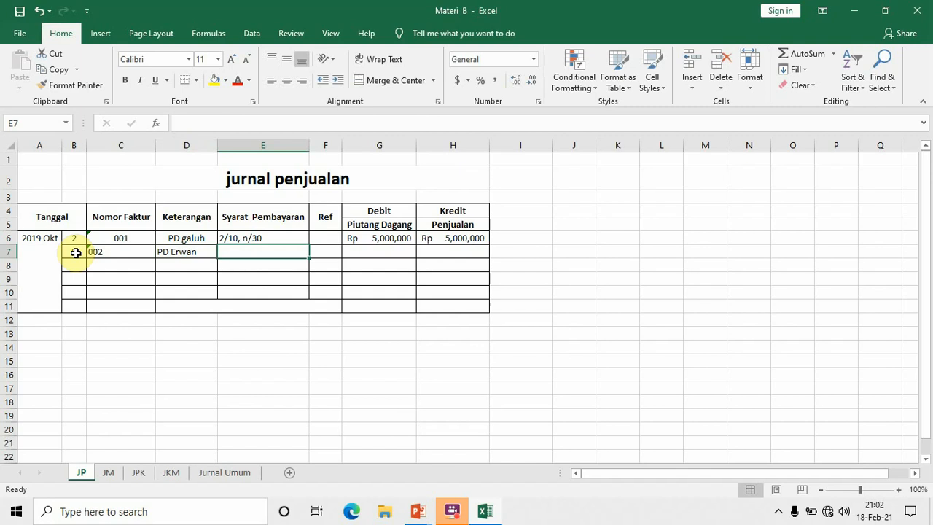
{"action": "type", "text": "n/60"}
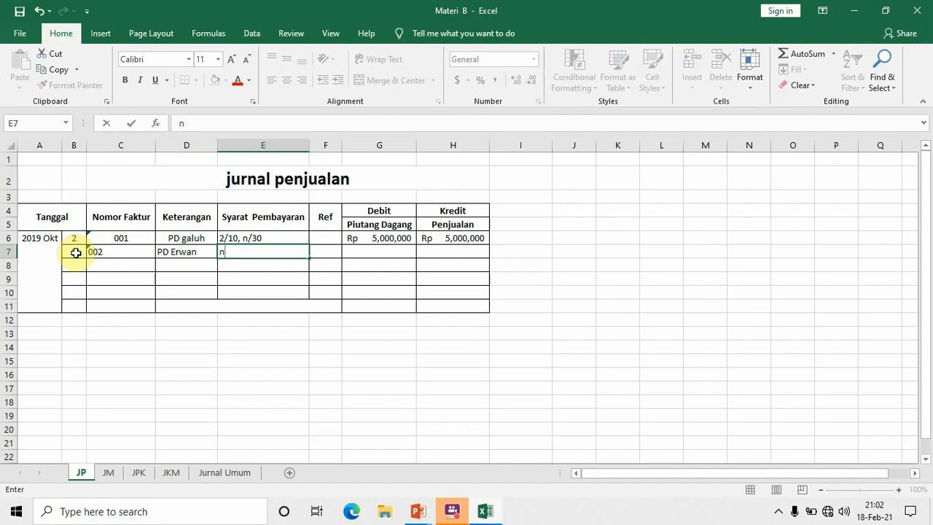
{"action": "key", "text": "Tab"}
{"action": "key", "text": "Tab"}
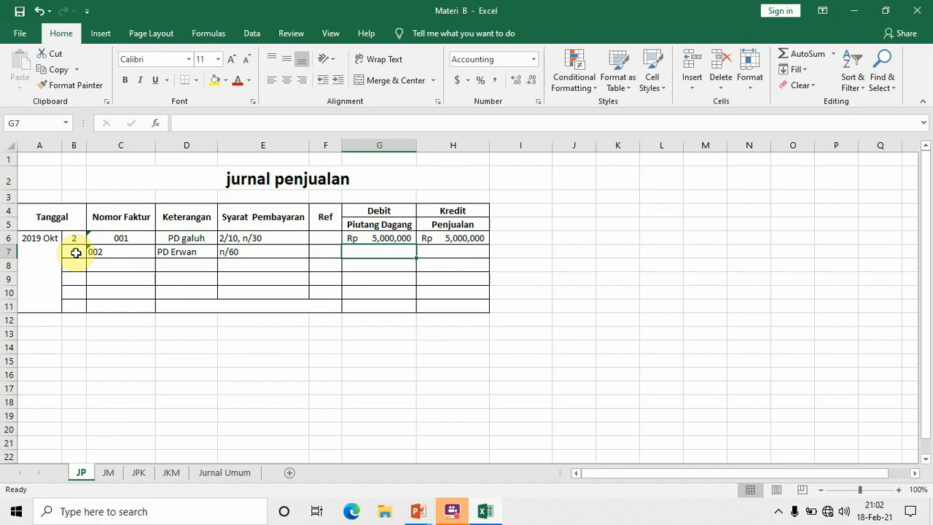
Step: Enter a Piutang Dagang debit of 3000000 in G7 and link the Penjualan credit in H7 to G7
{"action": "type", "text": "3000000"}
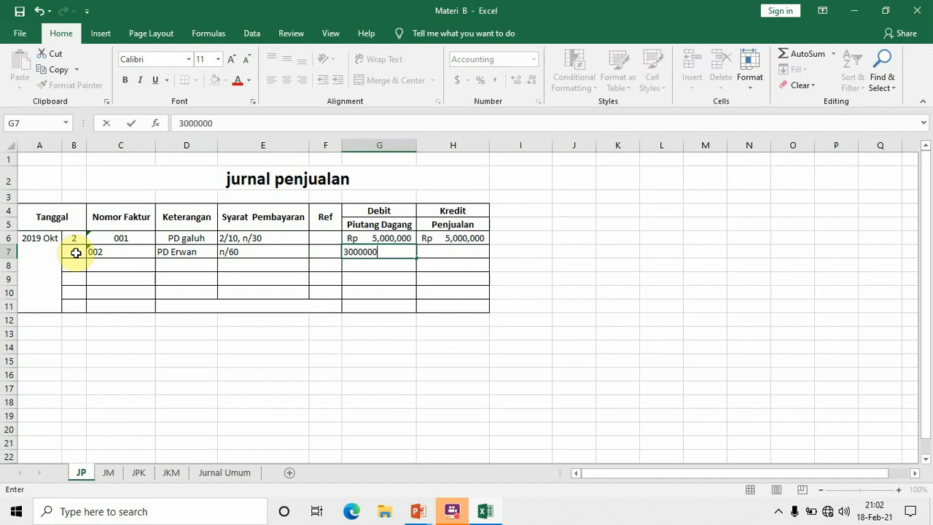
{"action": "key", "text": "Tab"}
{"action": "type", "text": "="}
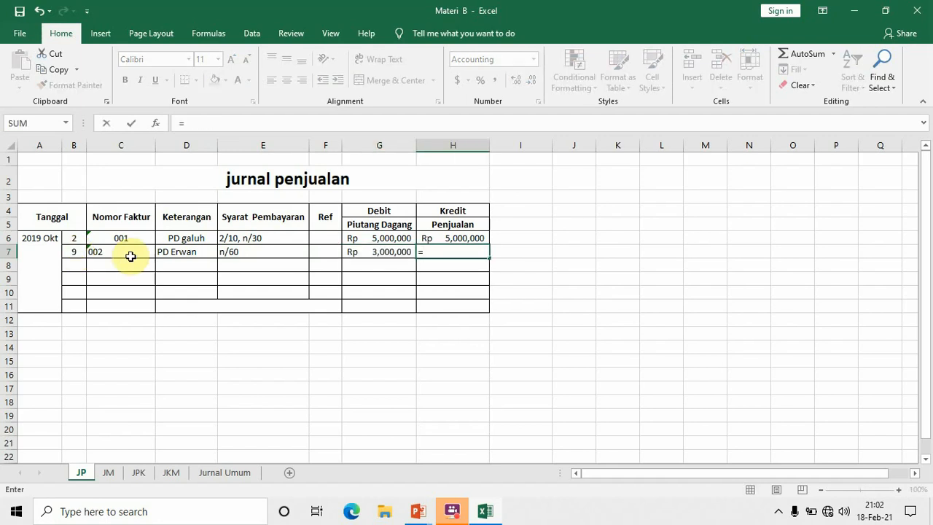
{"action": "left_click", "coordinate": [359, 252]}
{"action": "key", "text": "Return"}
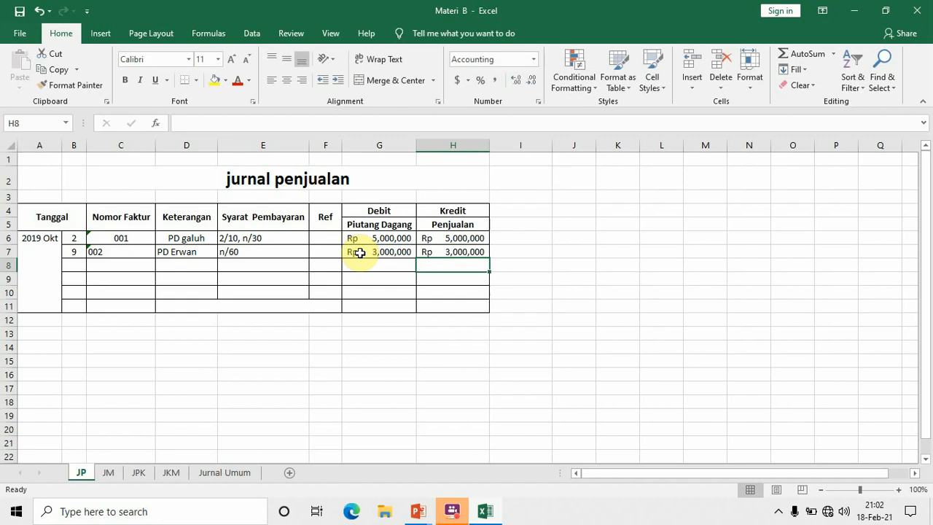
Step: Centre the Nomor Faktur cells C6:C10 horizontally
{"action": "left_click", "coordinate": [105, 241]}
{"action": "left_click_drag", "start_coordinate": [105, 240], "coordinate": [120, 293]}
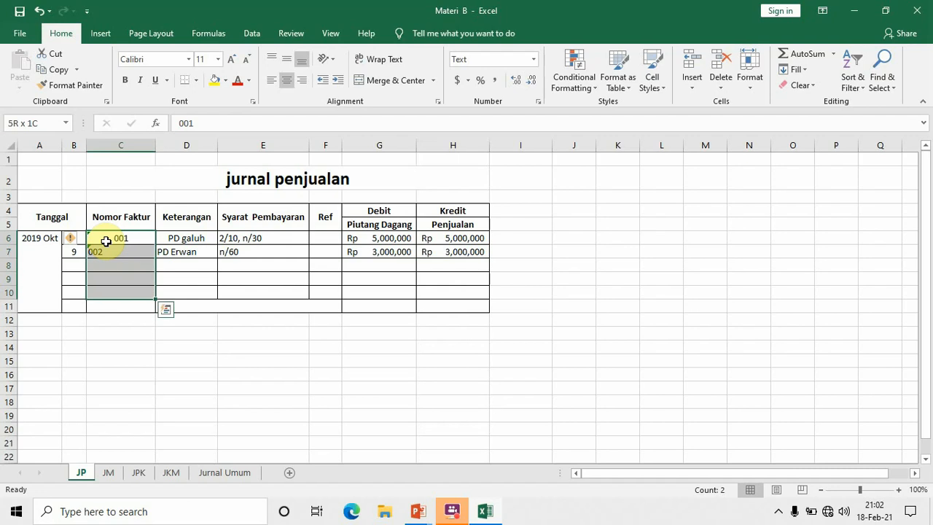
{"action": "left_click", "coordinate": [286, 84]}
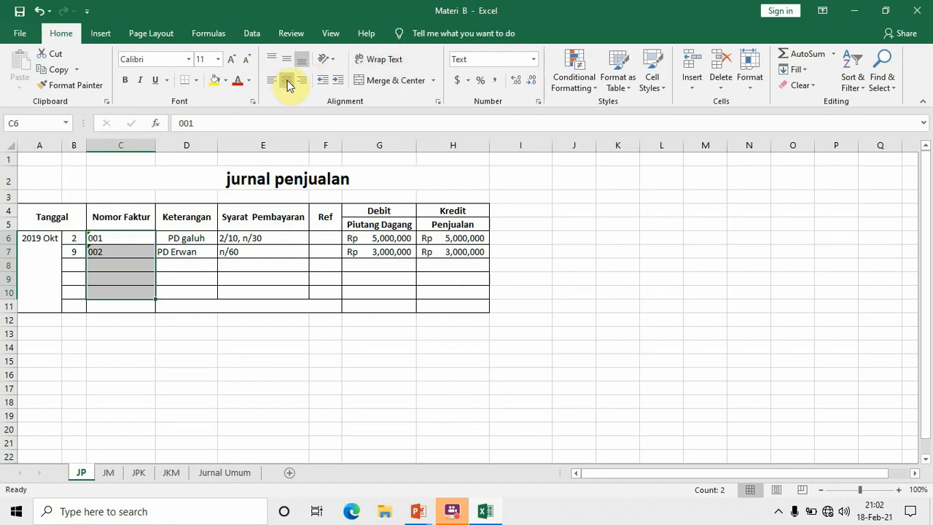
{"action": "left_click", "coordinate": [285, 84]}
{"action": "left_click", "coordinate": [196, 276]}
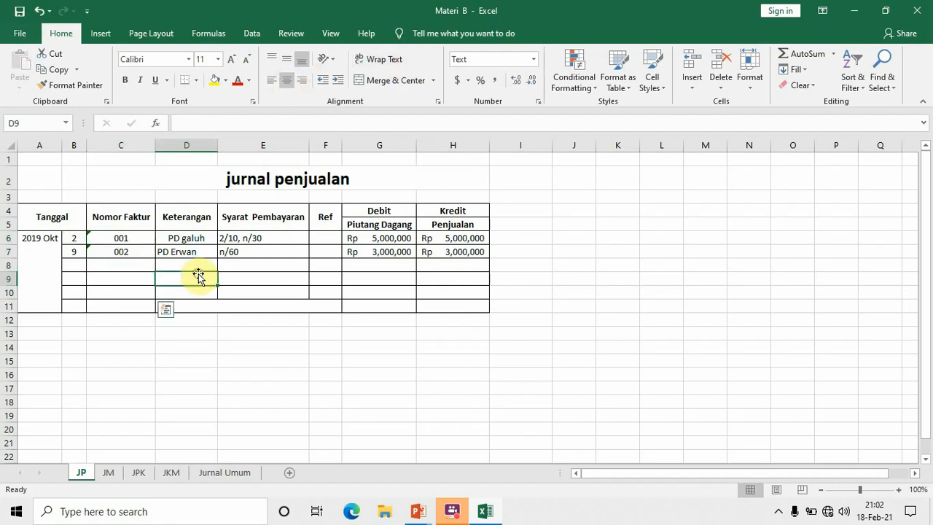
{"action": "left_click", "coordinate": [203, 240]}
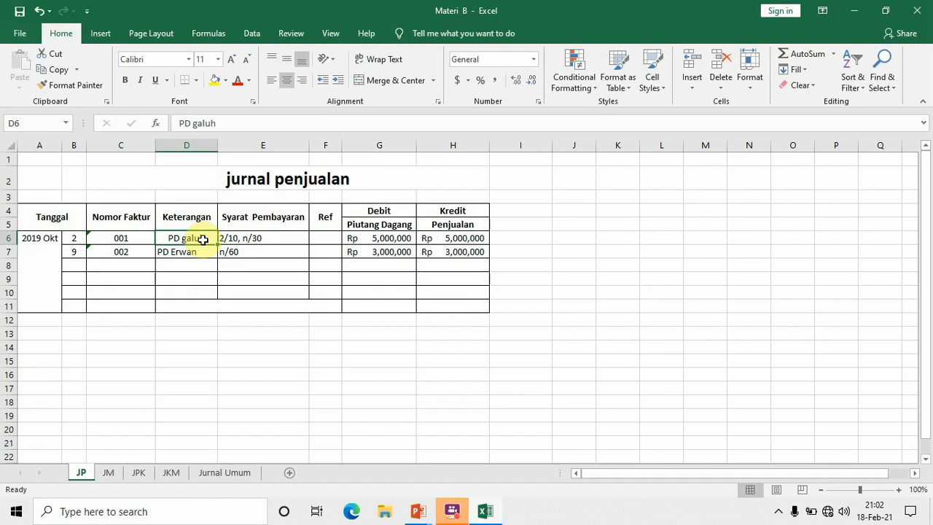
Step: Left-align the Keterangan cells D6:D10
{"action": "left_click_drag", "start_coordinate": [202, 239], "coordinate": [227, 296]}
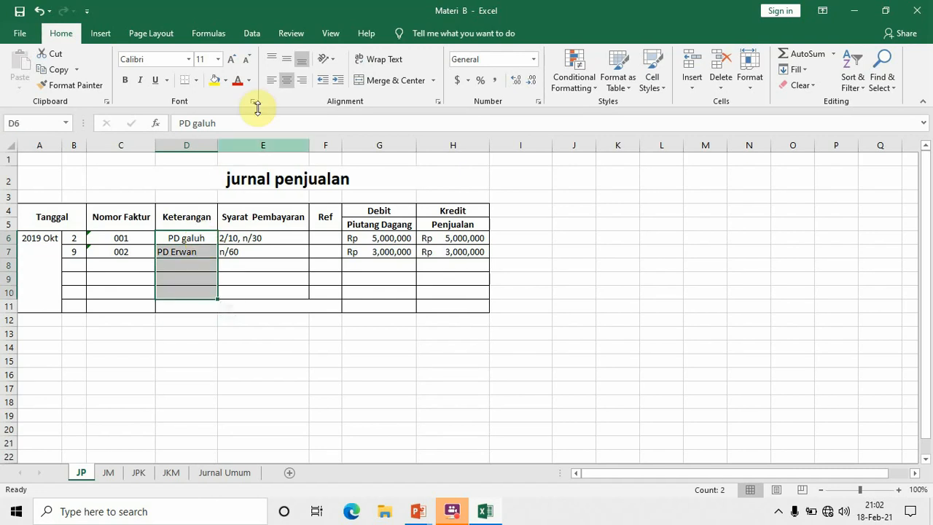
{"action": "left_click", "coordinate": [271, 83]}
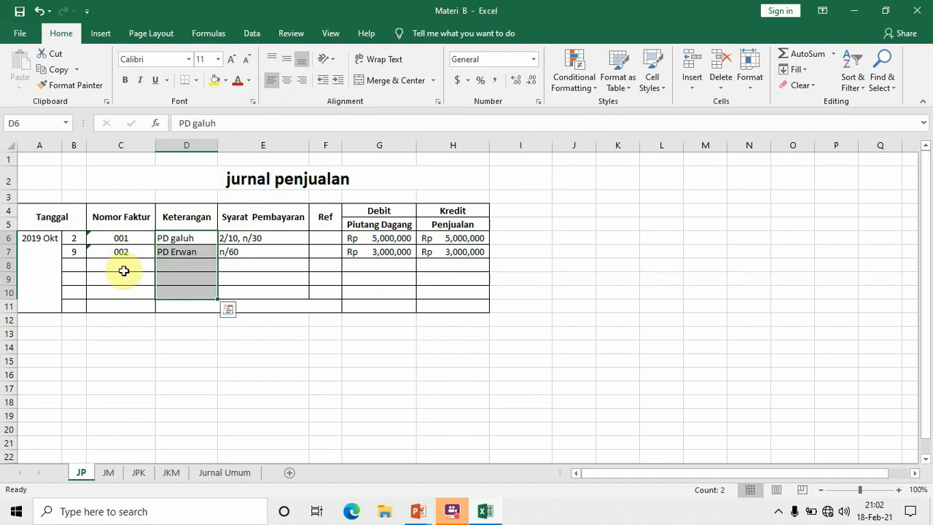
Step: Start the third sales journal entry in row 8 with day 19 and invoice number 003
{"action": "left_click", "coordinate": [74, 265]}
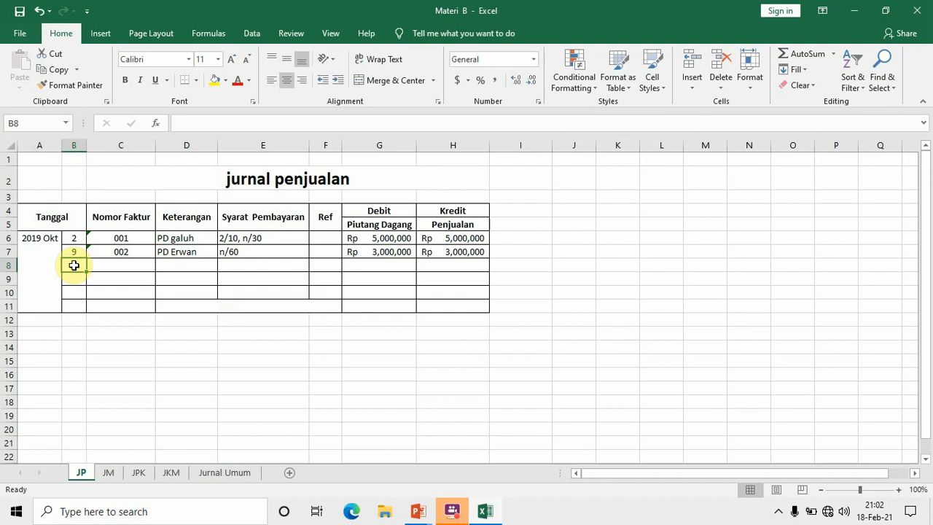
{"action": "type", "text": "1"}
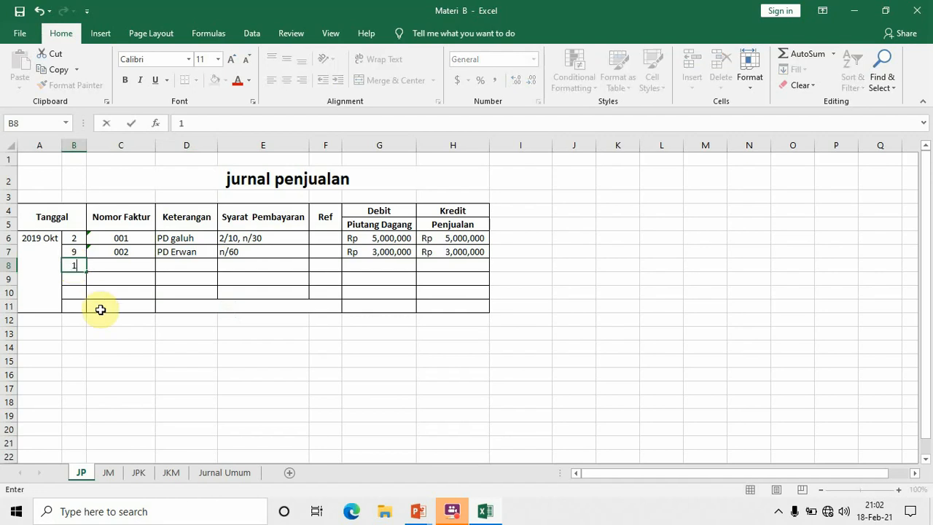
{"action": "type", "text": "9"}
{"action": "key", "text": "Tab"}
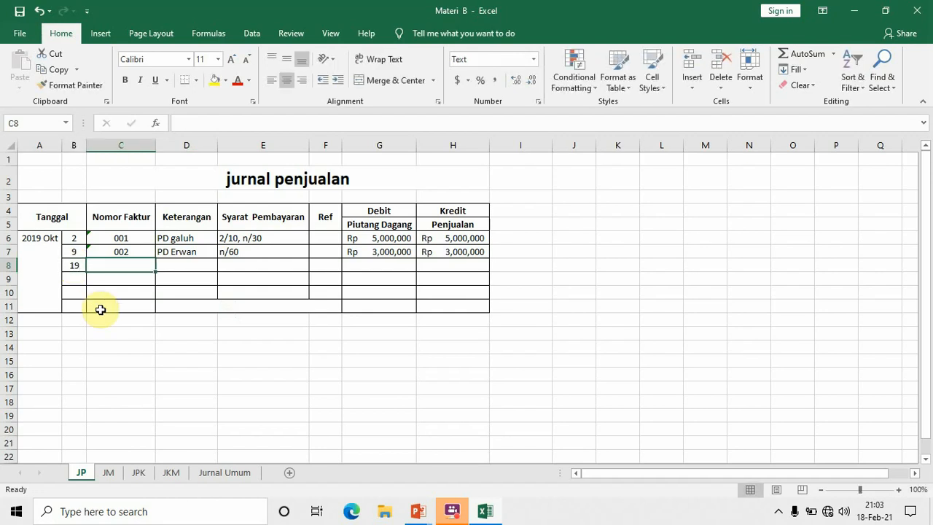
{"action": "type", "text": "003"}
{"action": "key", "text": "Tab"}
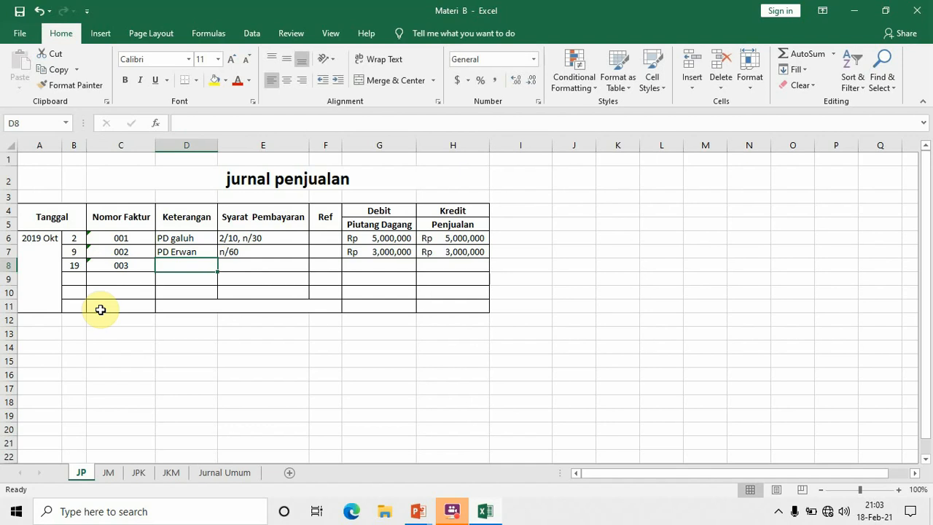
Step: Fill in row 8 with the description UD Budi and payment terms EOM, leaving Ref empty
{"action": "type", "text": "UB"}
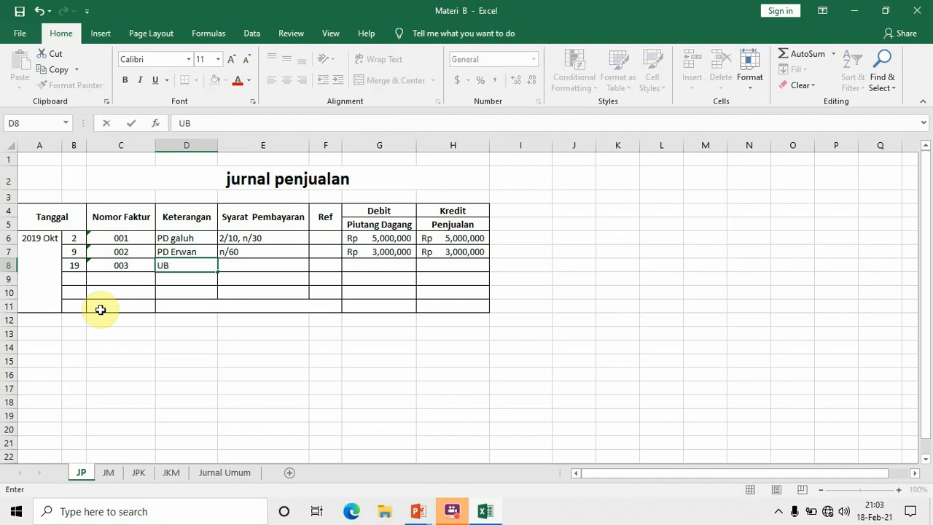
{"action": "key", "text": "BackSpace"}
{"action": "type", "text": "D Budi"}
{"action": "key", "text": "Tab"}
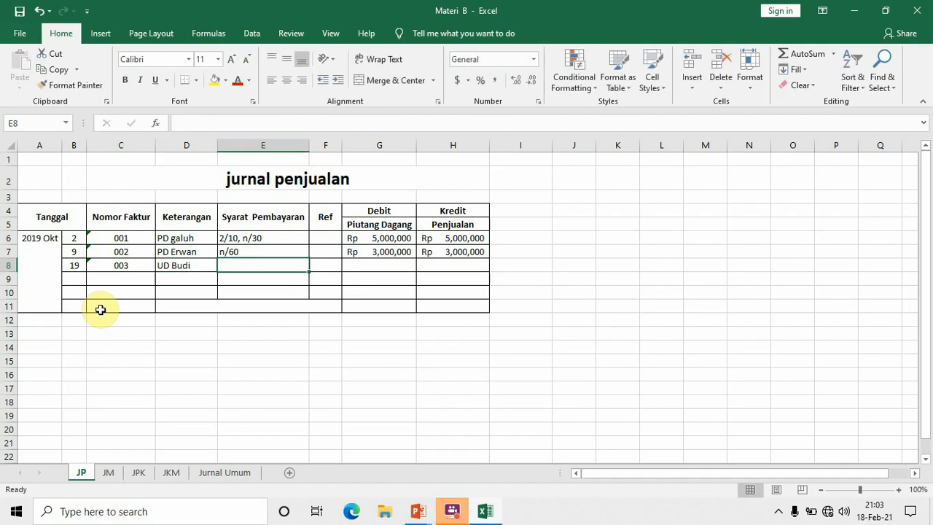
{"action": "type", "text": "EOM"}
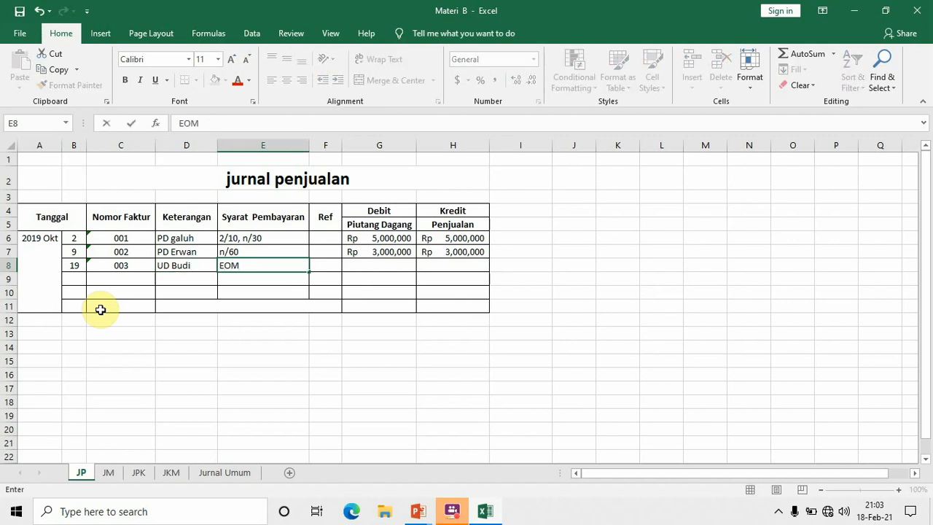
{"action": "key", "text": "Tab"}
{"action": "key", "text": "Tab"}
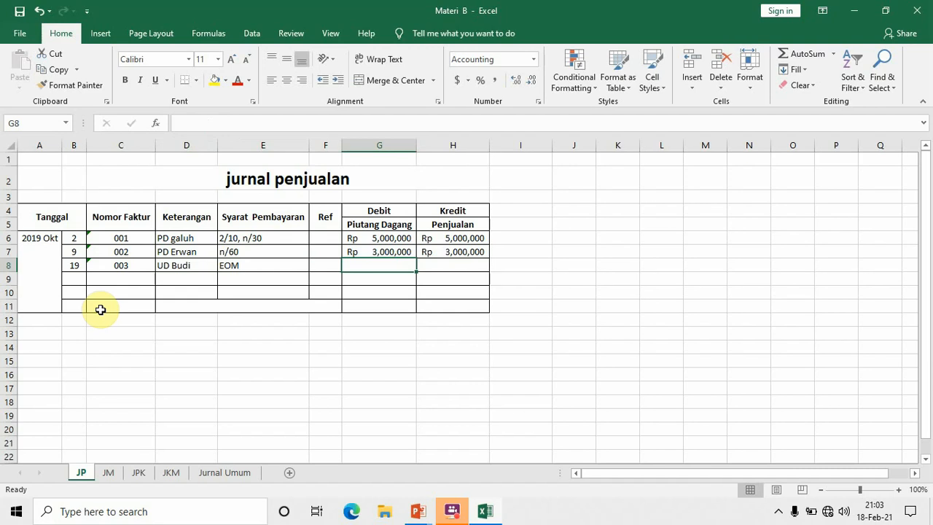
Step: Enter a Piutang Dagang debit of 2000000 in G8 and link the Penjualan credit in H8 to G8
{"action": "type", "text": "2,000,00"}
{"action": "type", "text": "000000"}
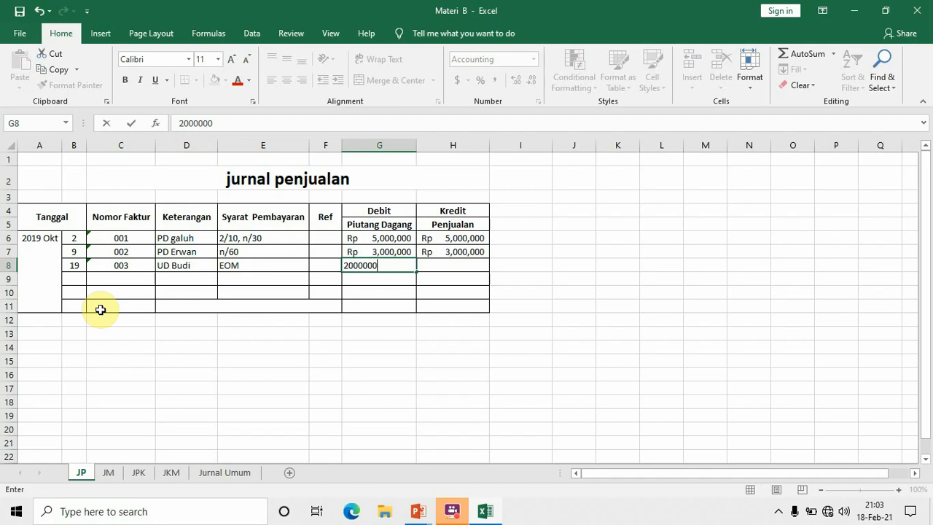
{"action": "key", "text": "Tab"}
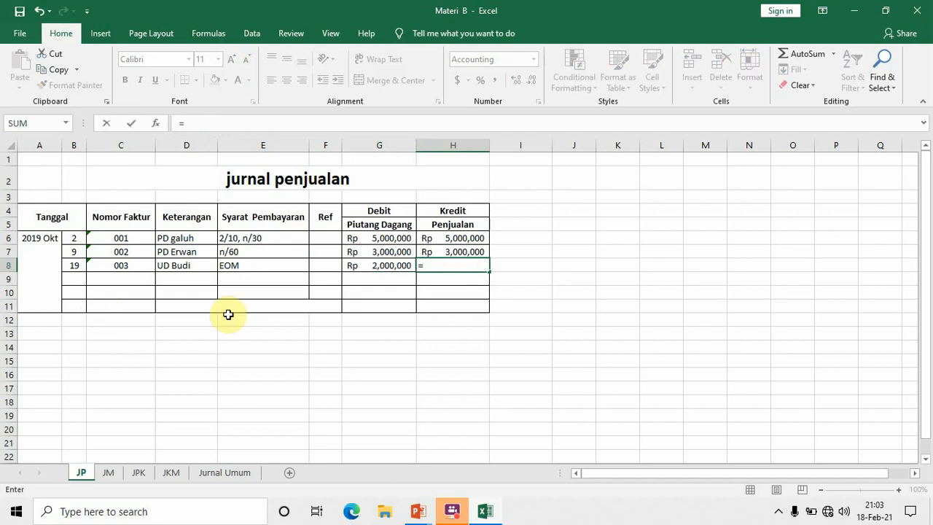
{"action": "left_click", "coordinate": [375, 264]}
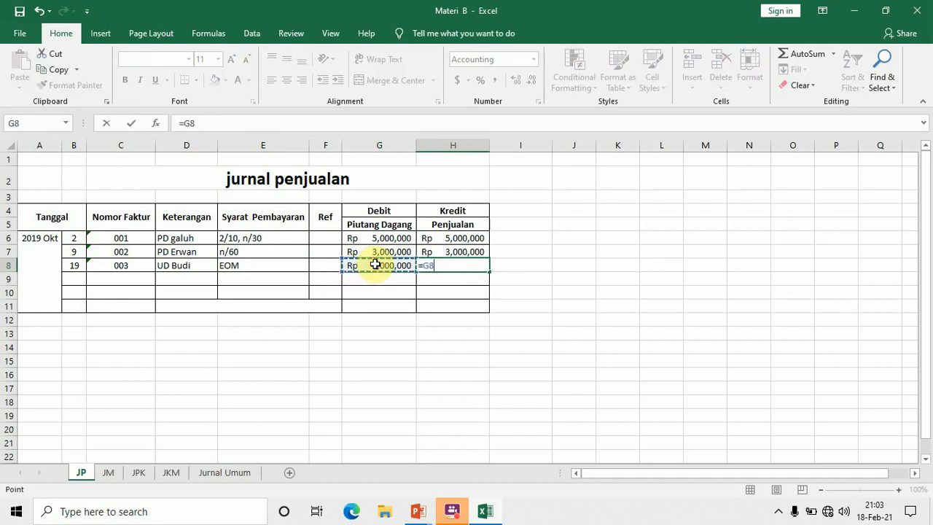
{"action": "key", "text": "Return"}
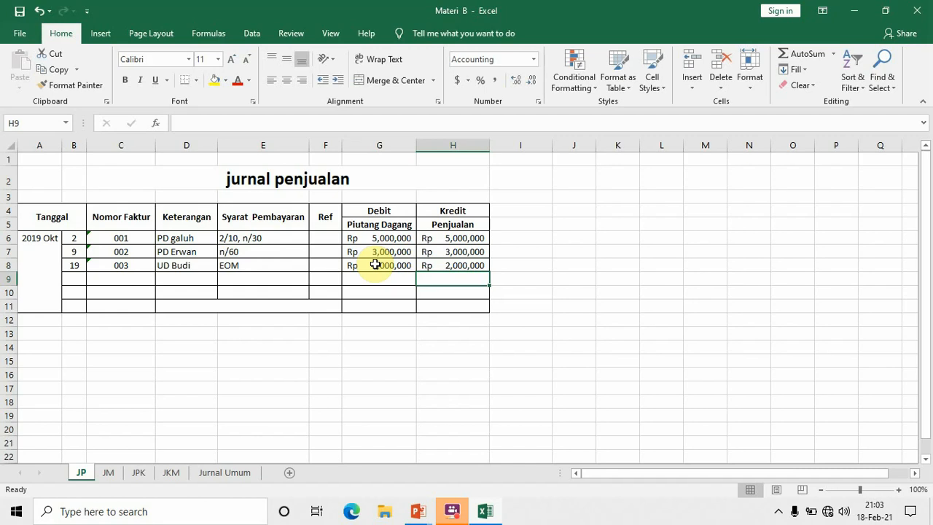
Step: Start the fourth sales journal entry in row 9 with day 25 and invoice number 004
{"action": "left_click", "coordinate": [85, 279]}
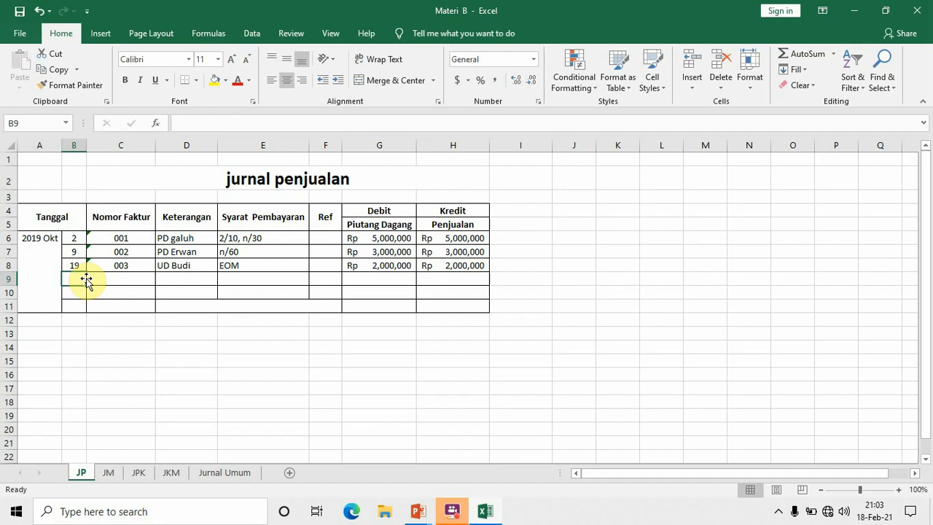
{"action": "type", "text": "25"}
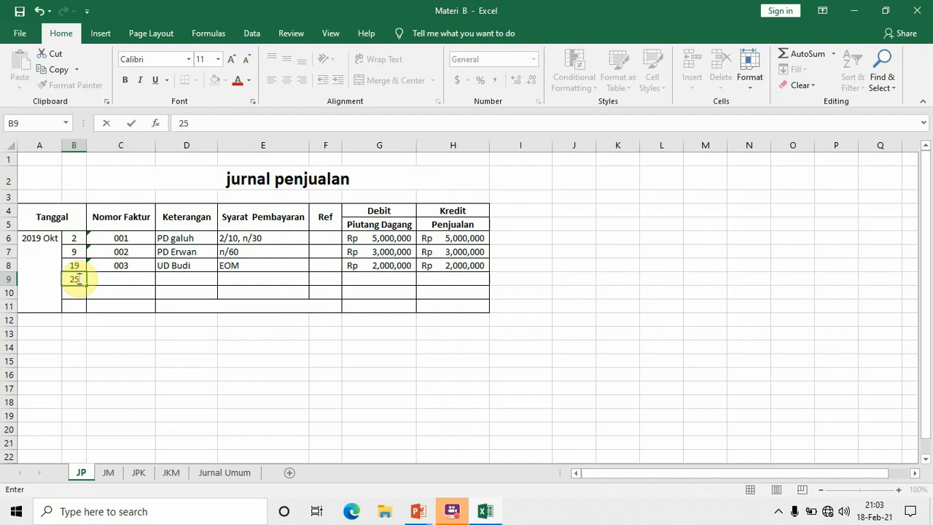
{"action": "key", "text": "Tab"}
{"action": "type", "text": "004"}
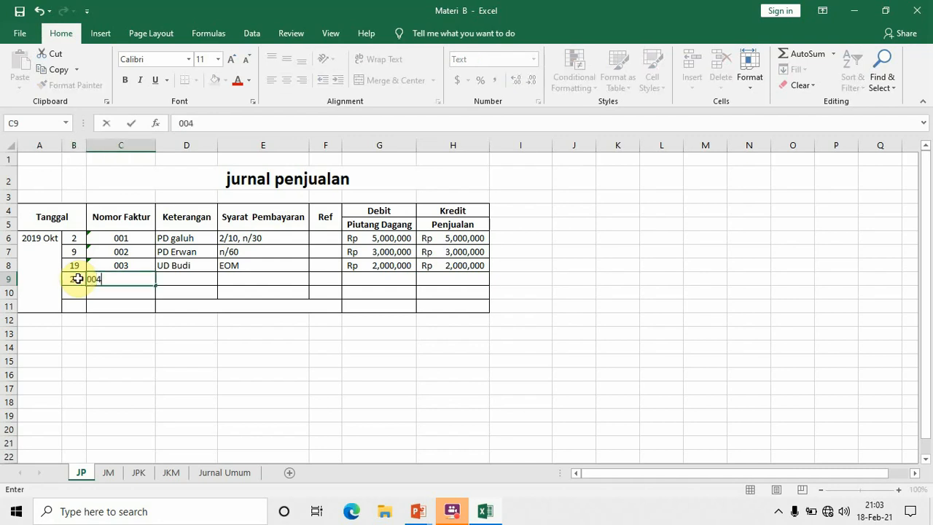
{"action": "key", "text": "Tab"}
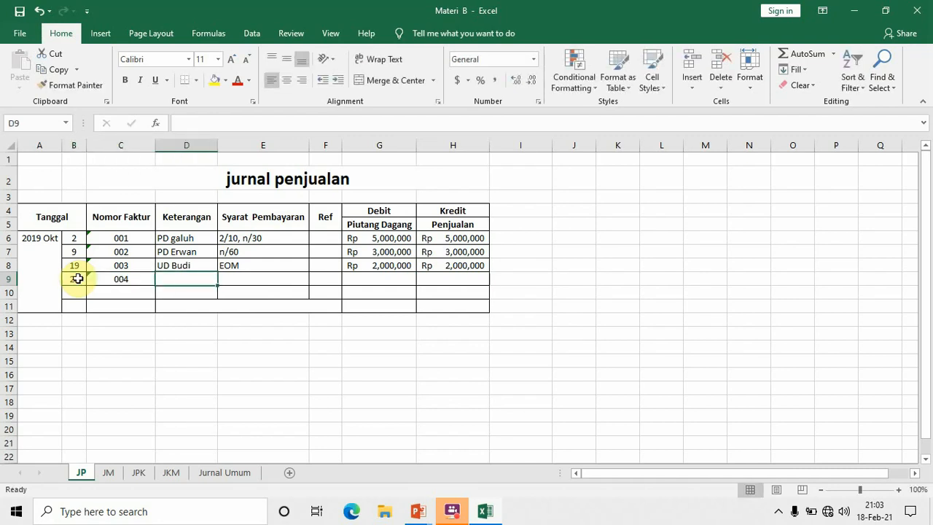
Step: Fill in row 9 with the description UD Angga and payment terms 2/10, 1/15, n/30, leaving Ref empty
{"action": "type", "text": "UD "}
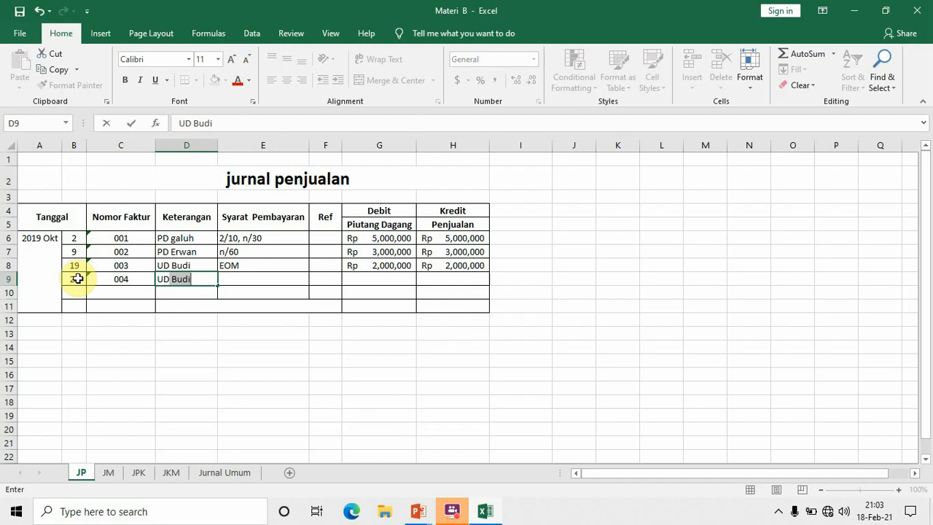
{"action": "type", "text": "Angga"}
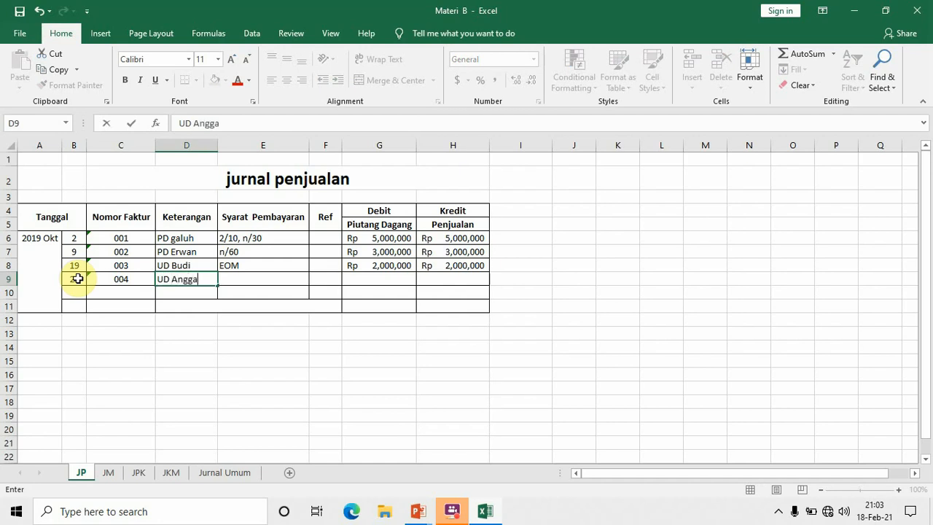
{"action": "key", "text": "Tab"}
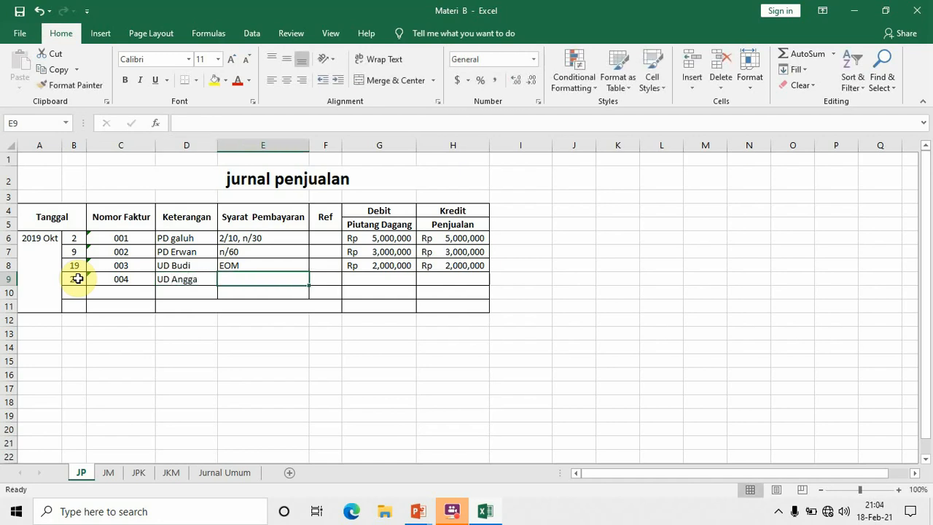
{"action": "type", "text": "2/1"}
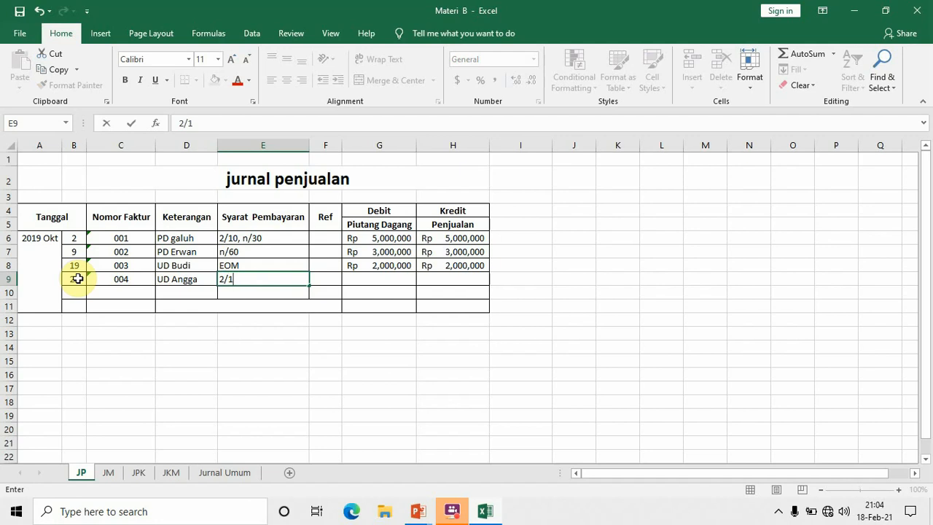
{"action": "type", "text": "0, 1/15, n/30"}
{"action": "key", "text": "Tab"}
{"action": "key", "text": "Tab"}
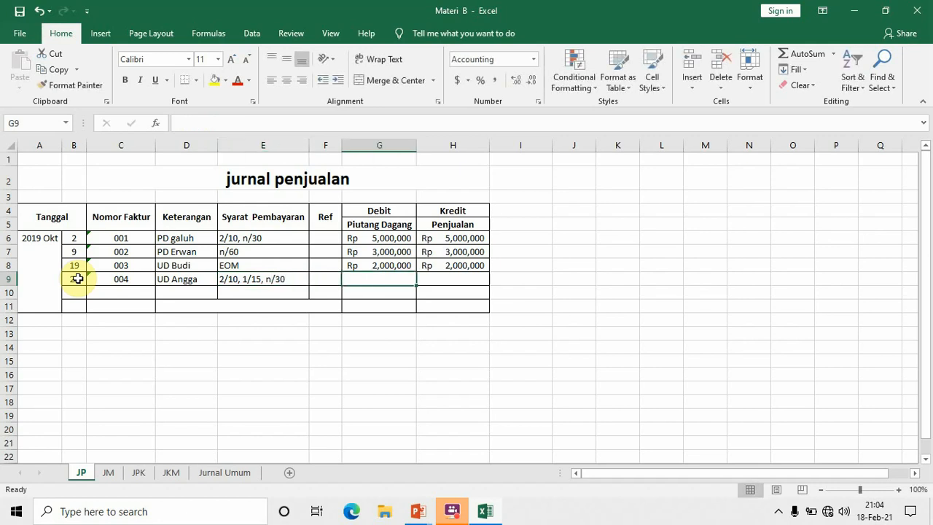
Step: Enter a Piutang Dagang debit of 3000000 in G9 and link the Penjualan credit in H9 to G9
{"action": "type", "text": "3000000"}
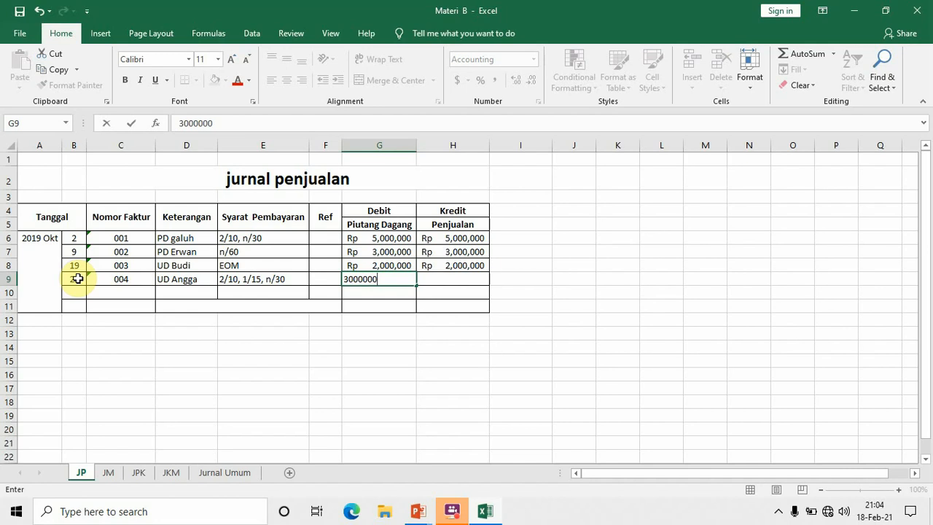
{"action": "key", "text": "Tab"}
{"action": "type", "text": "="}
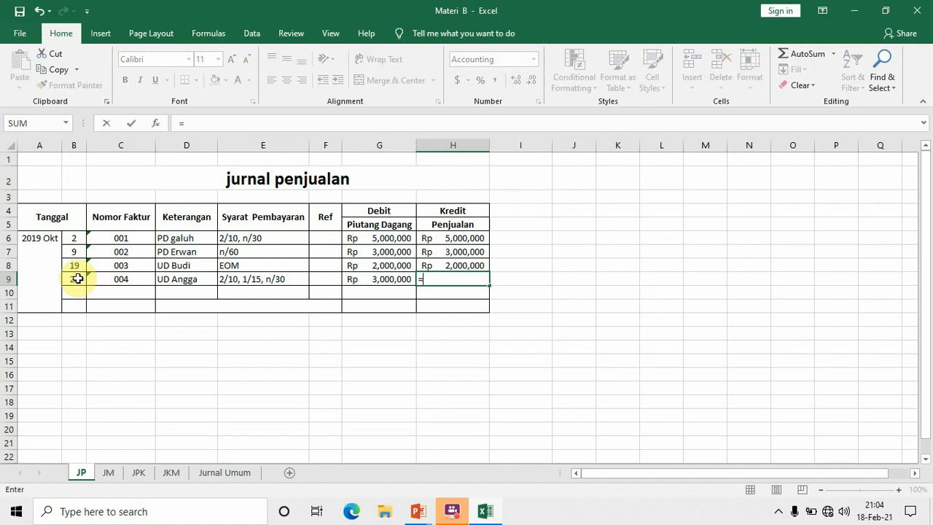
{"action": "left_click", "coordinate": [394, 283]}
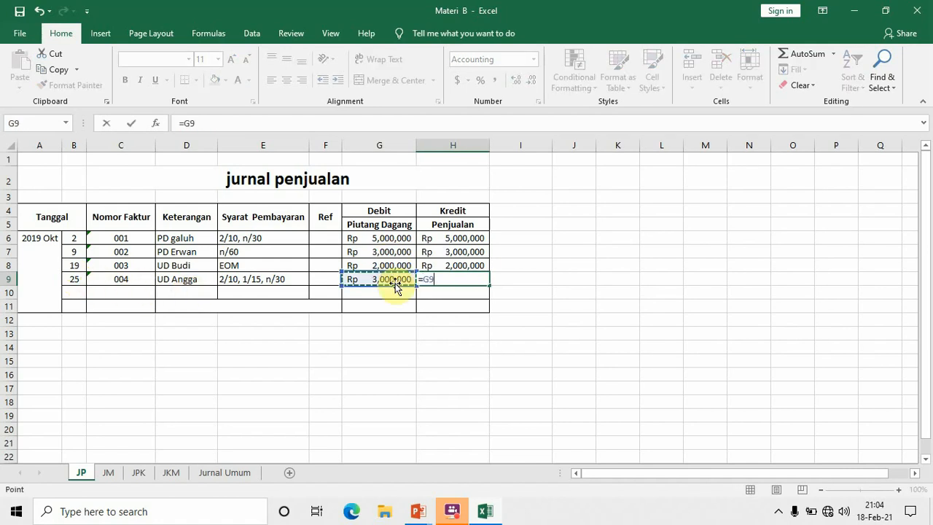
{"action": "key", "text": "Return"}
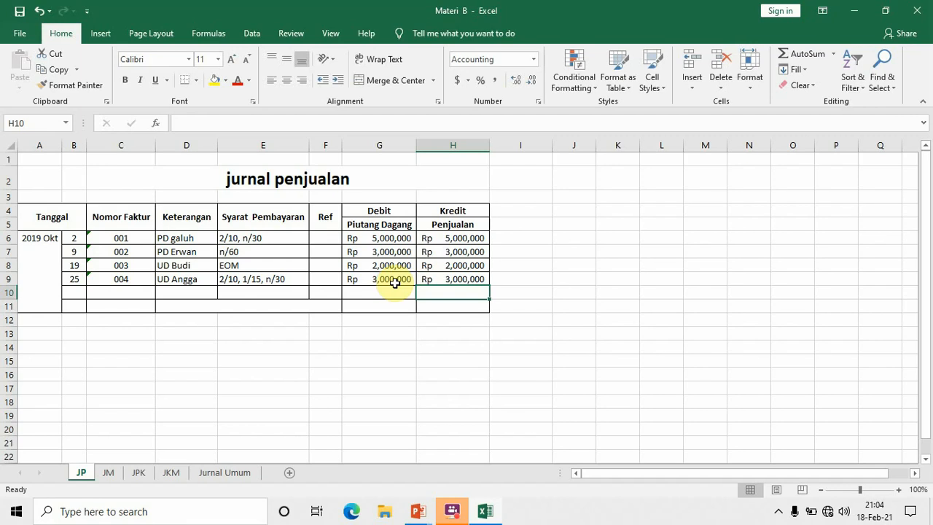
Step: Label the journal's total row with Jumlah in the merged cell D11
{"action": "left_click", "coordinate": [252, 304]}
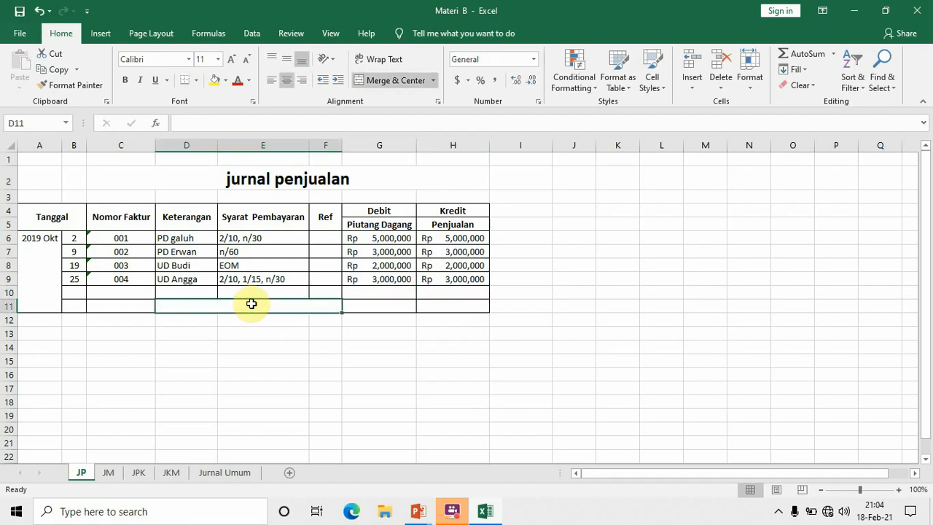
{"action": "double_click", "coordinate": [252, 305]}
{"action": "type", "text": "Jumlah"}
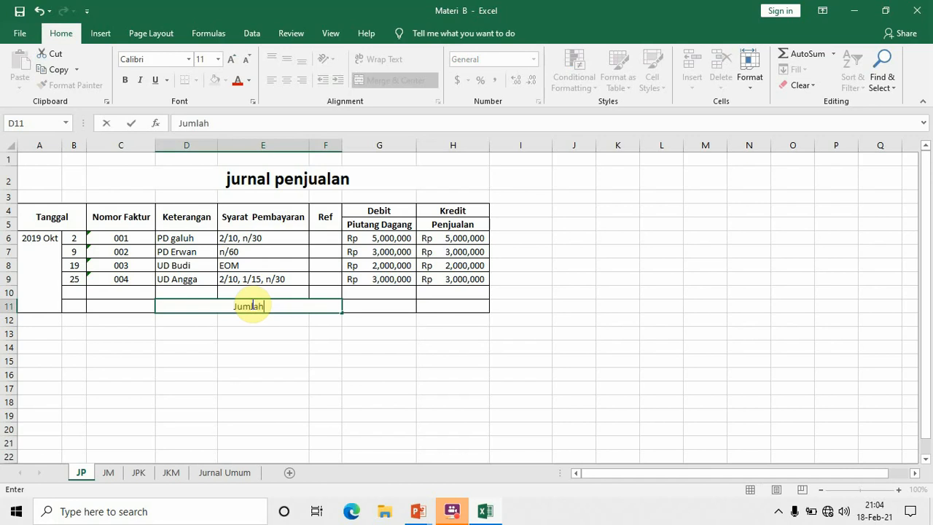
{"action": "key", "text": "Tab"}
Step: Total the Piutang Dagang debits in G11 with a SUM formula over G6:G9
{"action": "type", "text": "="}
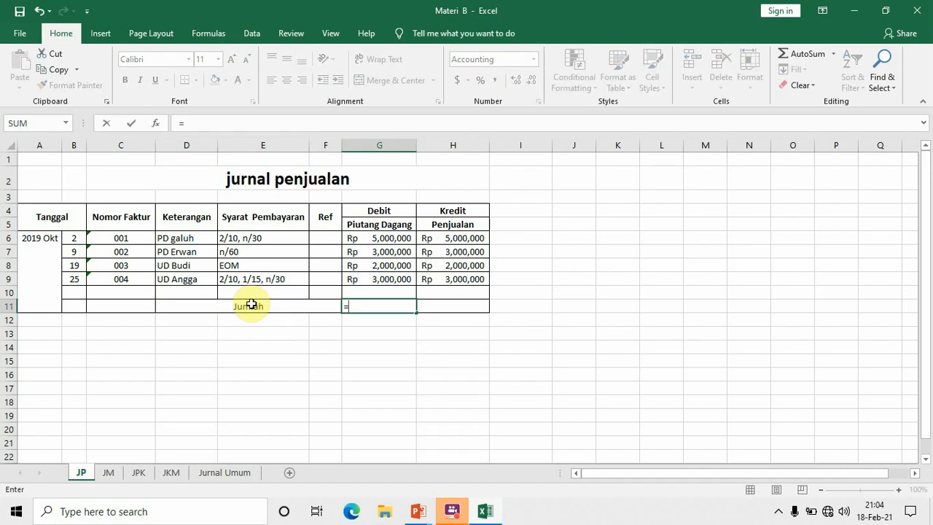
{"action": "type", "text": "sum("}
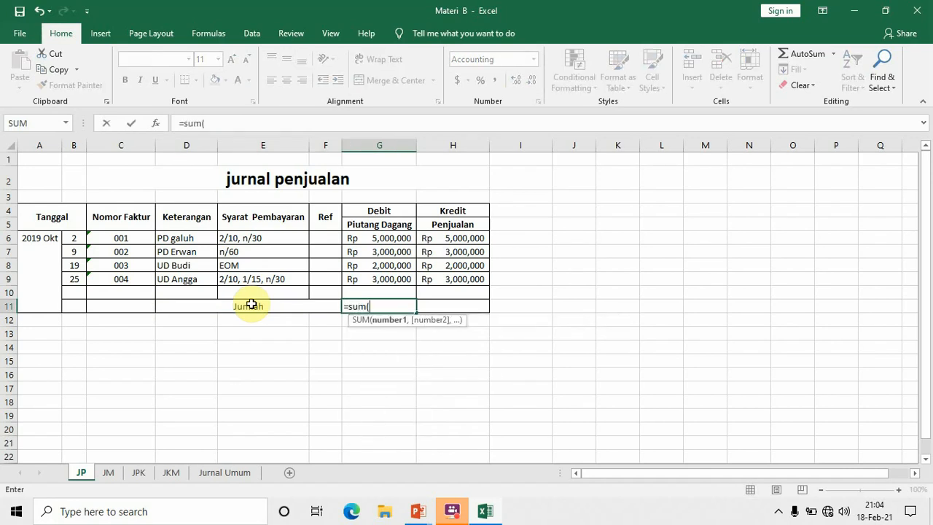
{"action": "left_click", "coordinate": [351, 237]}
{"action": "key", "text": "shift+Down"}
{"action": "key", "text": "shift+Down"}
{"action": "key", "text": "shift+Down"}
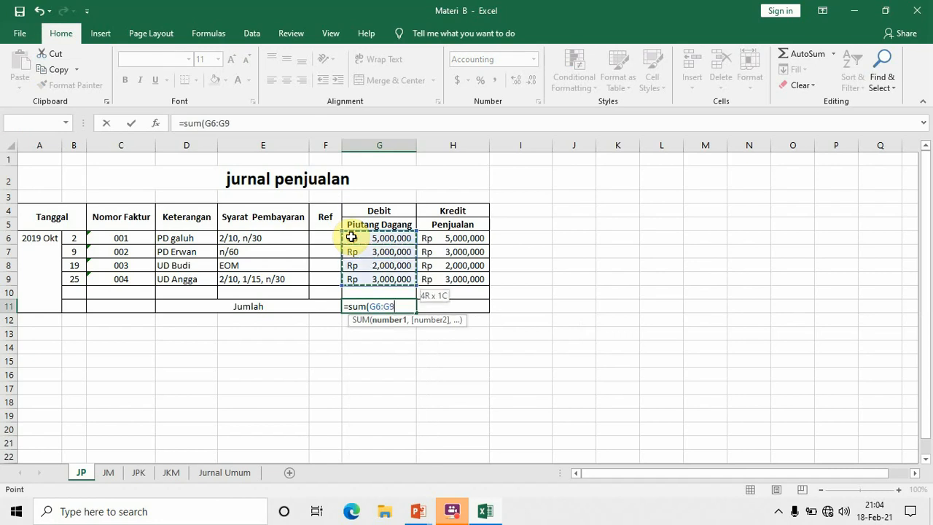
{"action": "type", "text": ")"}
{"action": "key", "text": "Return"}
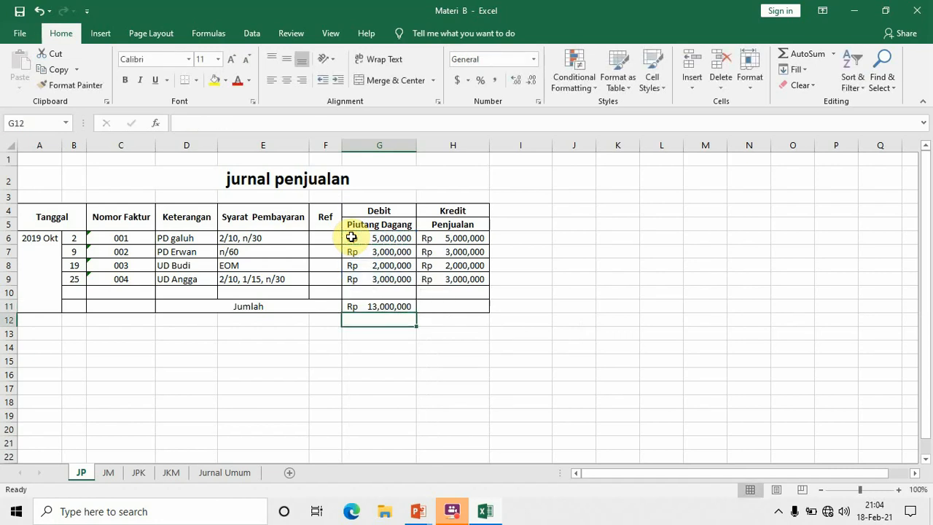
Step: Total the Penjualan credits in H11 with a SUM formula over H6:H9
{"action": "left_click", "coordinate": [475, 307]}
{"action": "type", "text": "=sum"}
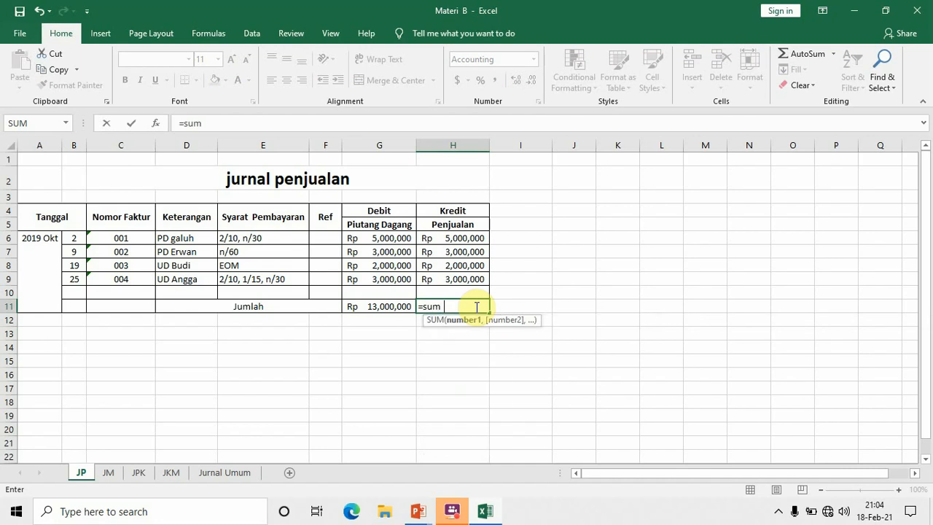
{"action": "type", "text": "("}
{"action": "left_click", "coordinate": [445, 238]}
{"action": "key", "text": "shift+Down"}
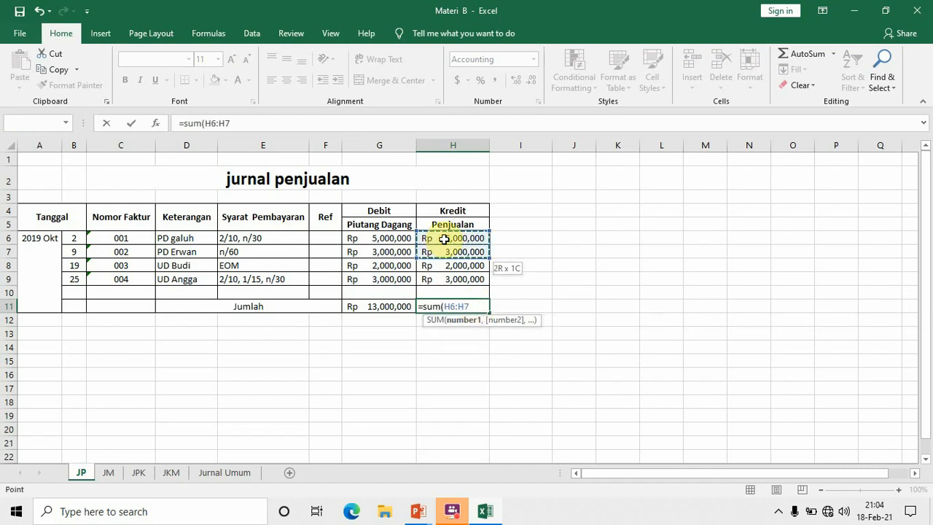
{"action": "key", "text": "shift+Down"}
{"action": "key", "text": "shift+Down"}
{"action": "type", "text": ")"}
{"action": "key", "text": "Return"}
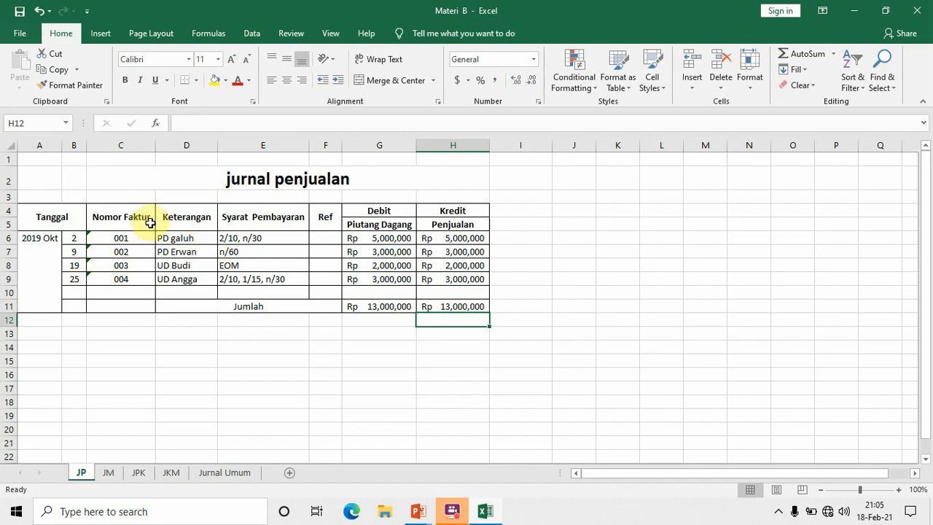
Step: Review the invoice numbers and customer descriptions, plus the payment terms, debit and credit of the first sale in row 6
{"action": "left_click", "coordinate": [141, 243]}
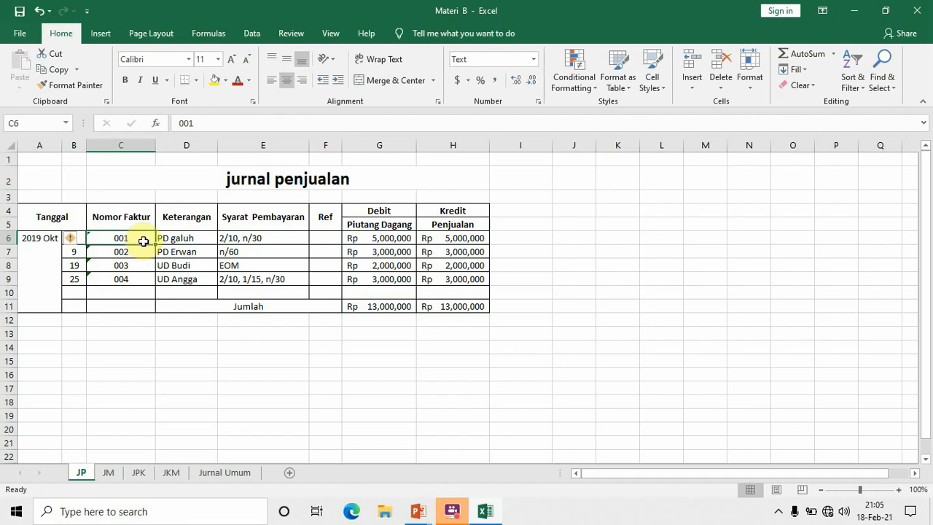
{"action": "left_click", "coordinate": [129, 264]}
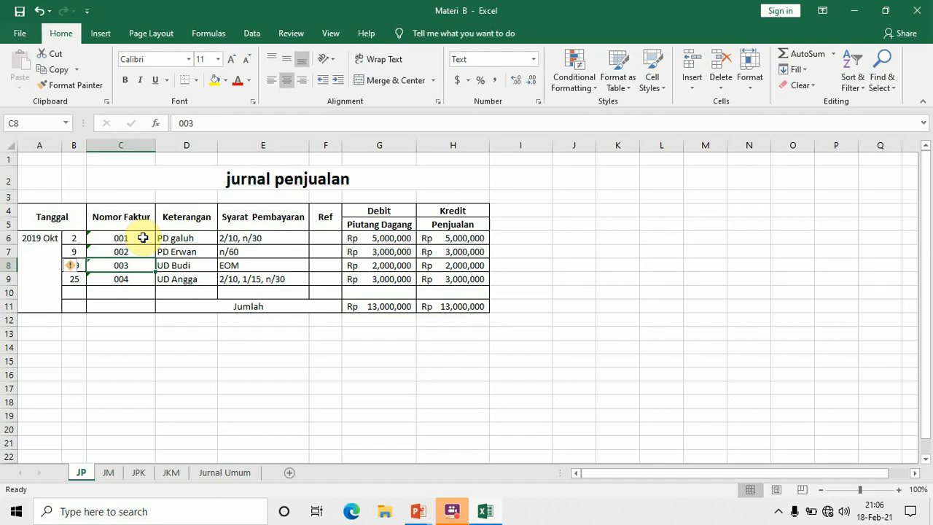
{"action": "left_click", "coordinate": [201, 237]}
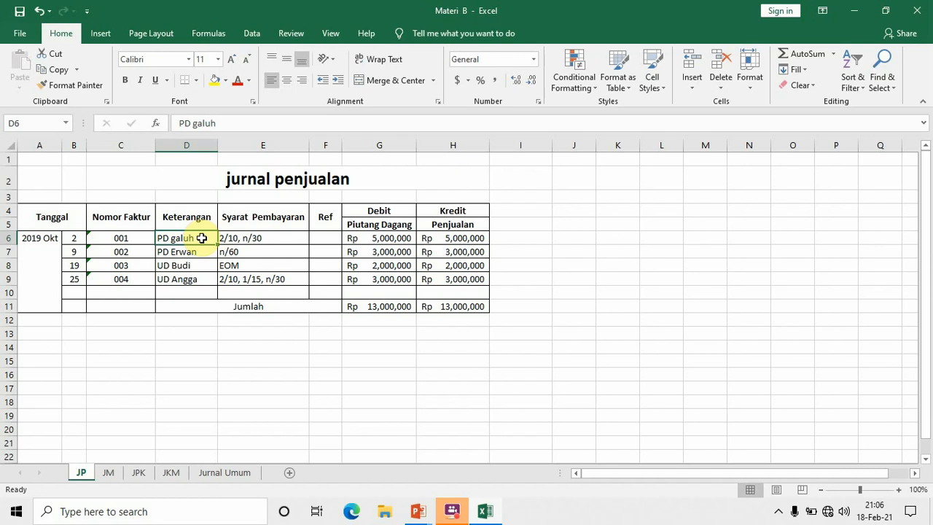
{"action": "key", "text": "Down"}
{"action": "key", "text": "Down"}
{"action": "key", "text": "Down"}
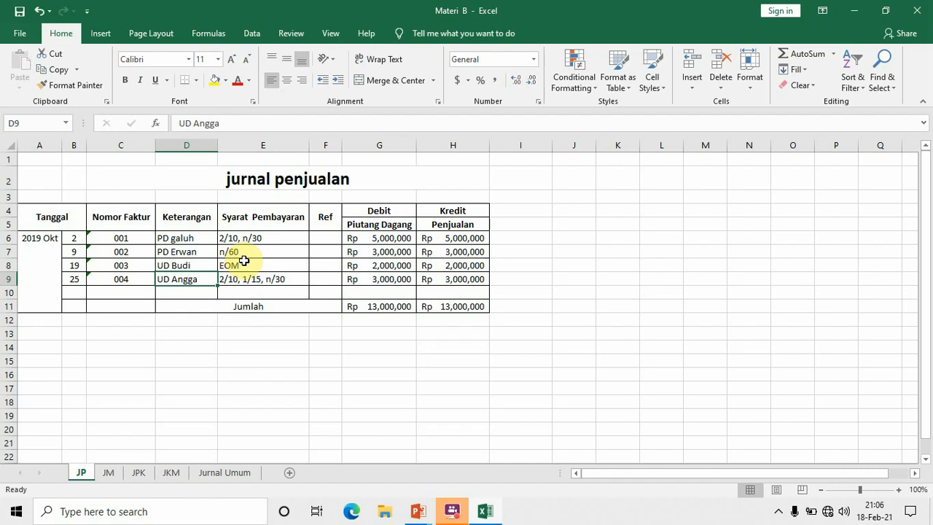
{"action": "left_click", "coordinate": [241, 239]}
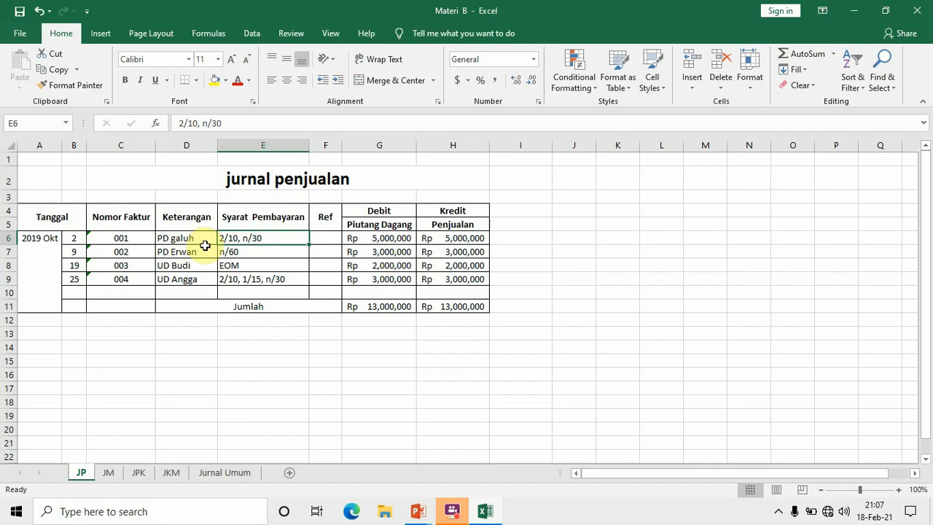
{"action": "left_click", "coordinate": [359, 237]}
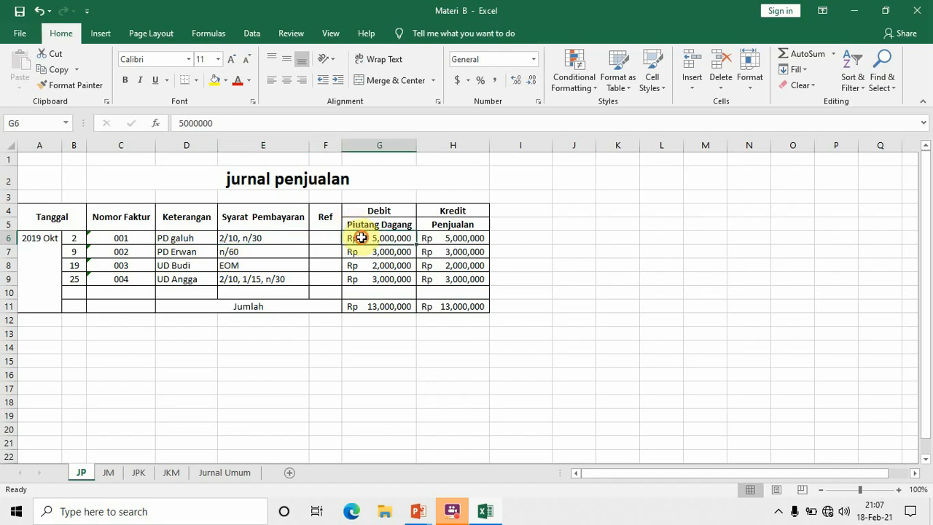
{"action": "left_click", "coordinate": [463, 239]}
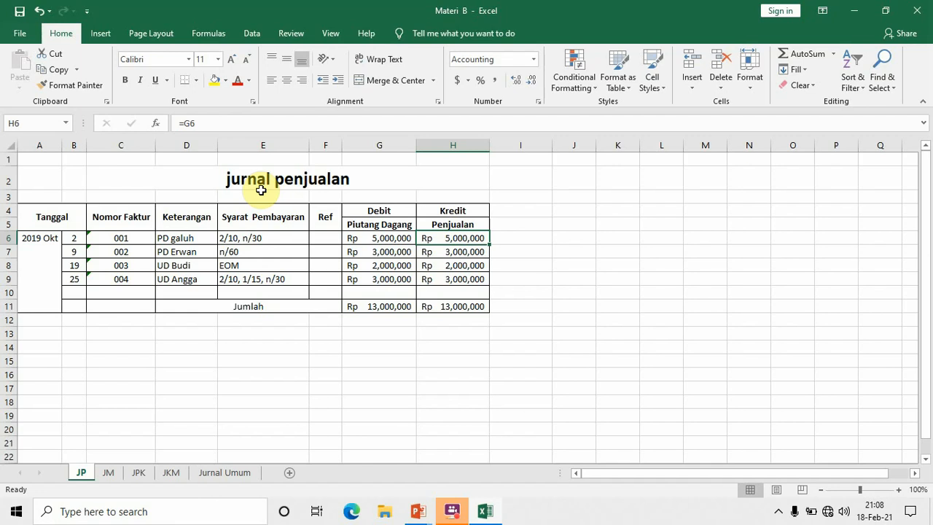
Step: Examine the row 7 sale across its date, terms and amounts, and compare the EOM payment terms in row 8 with row 6
{"action": "left_click", "coordinate": [152, 252]}
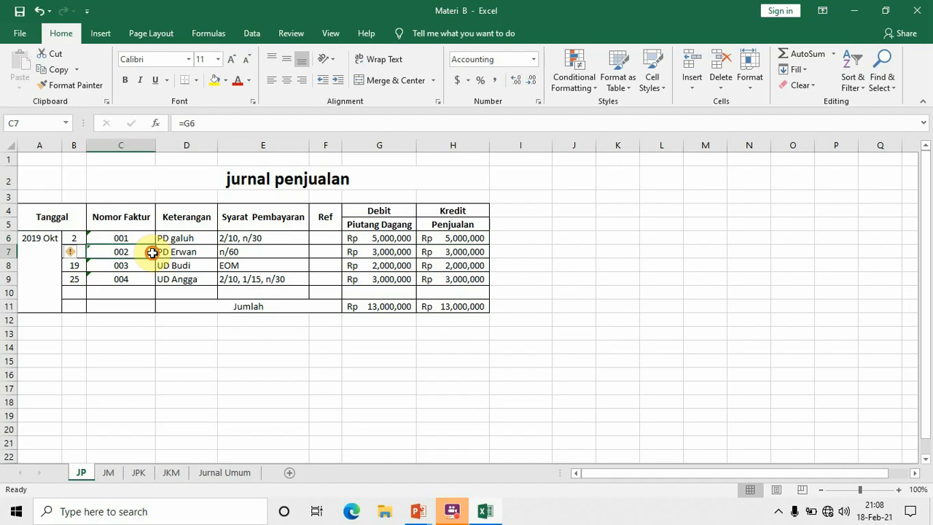
{"action": "left_click", "coordinate": [189, 253]}
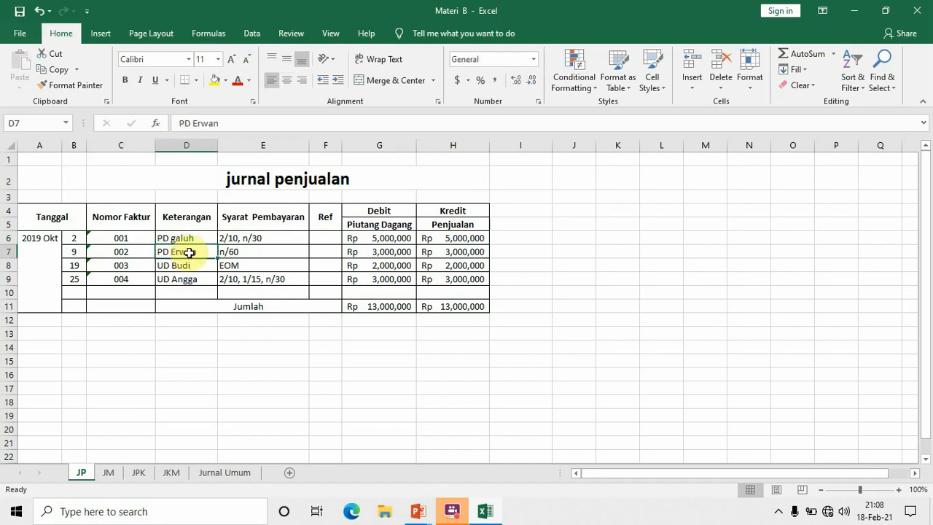
{"action": "left_click", "coordinate": [258, 255]}
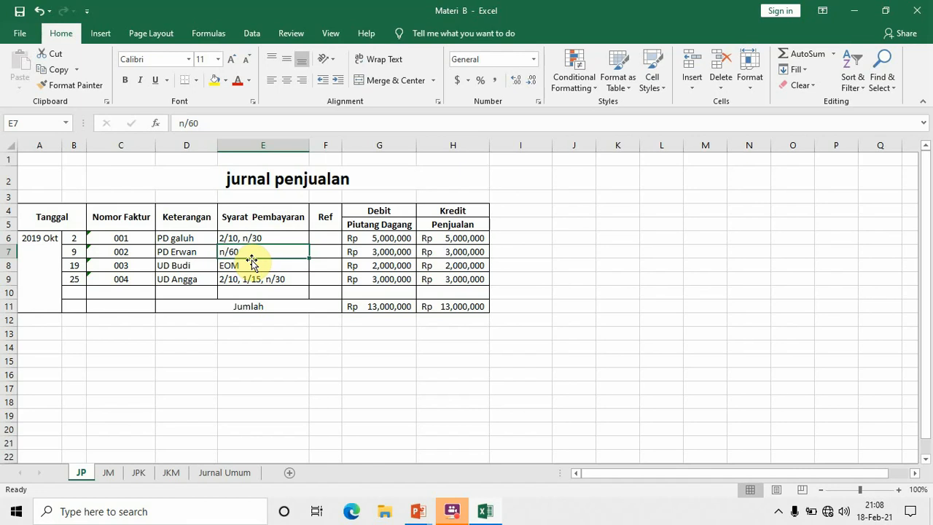
{"action": "left_click", "coordinate": [246, 350]}
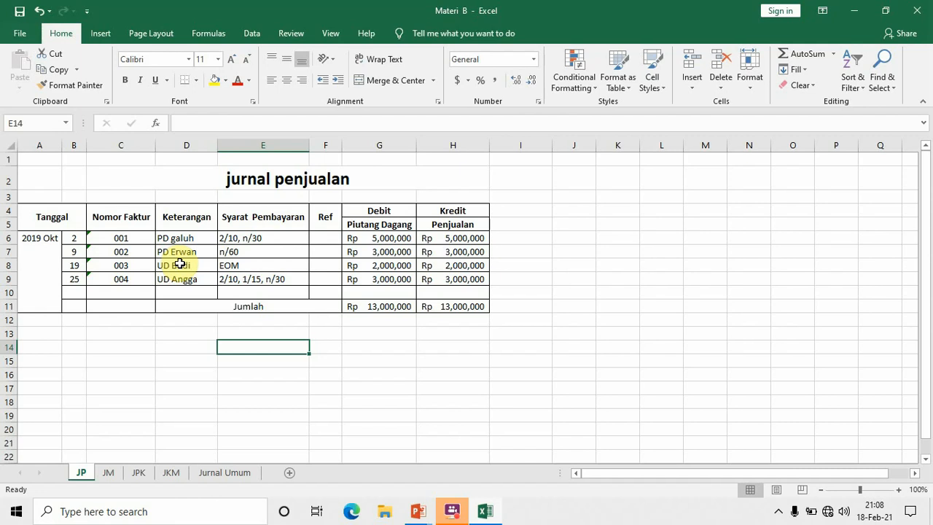
{"action": "left_click", "coordinate": [248, 253]}
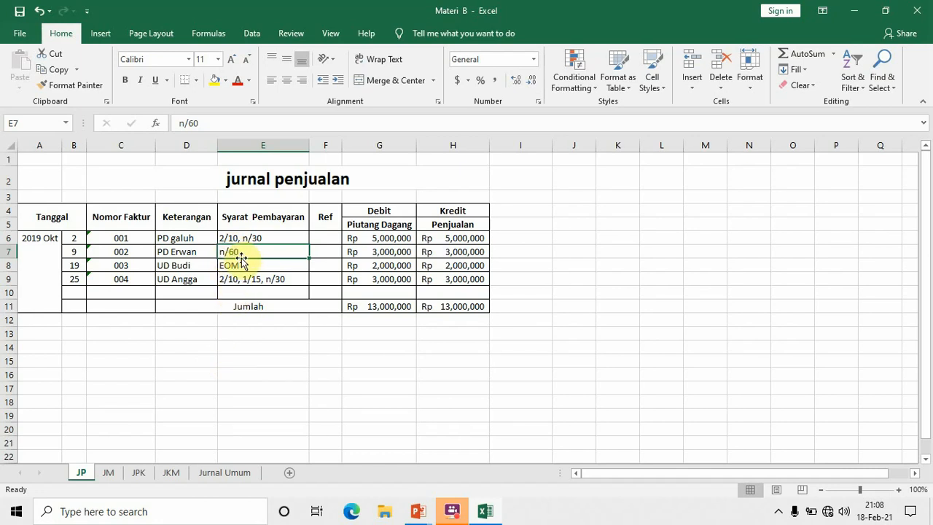
{"action": "left_click", "coordinate": [80, 255]}
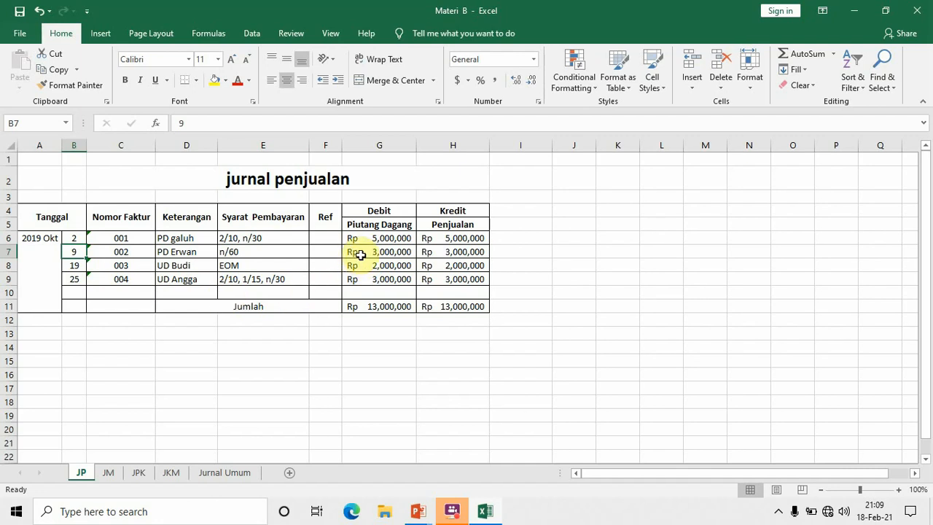
{"action": "left_click", "coordinate": [463, 251]}
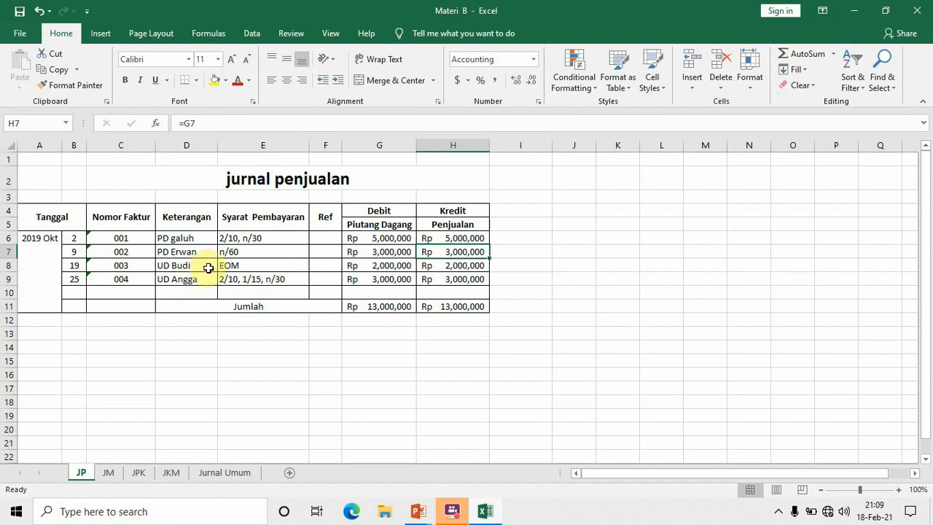
{"action": "left_click", "coordinate": [255, 266]}
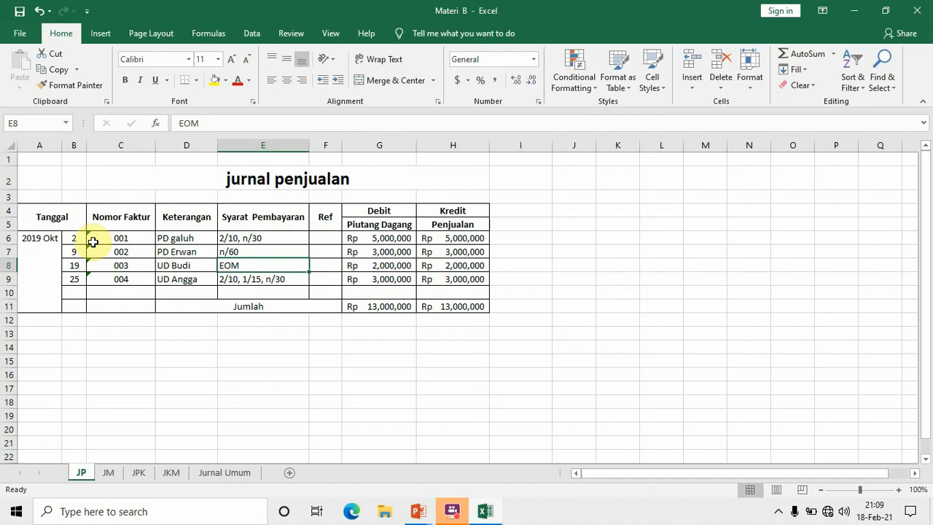
{"action": "left_click", "coordinate": [277, 239]}
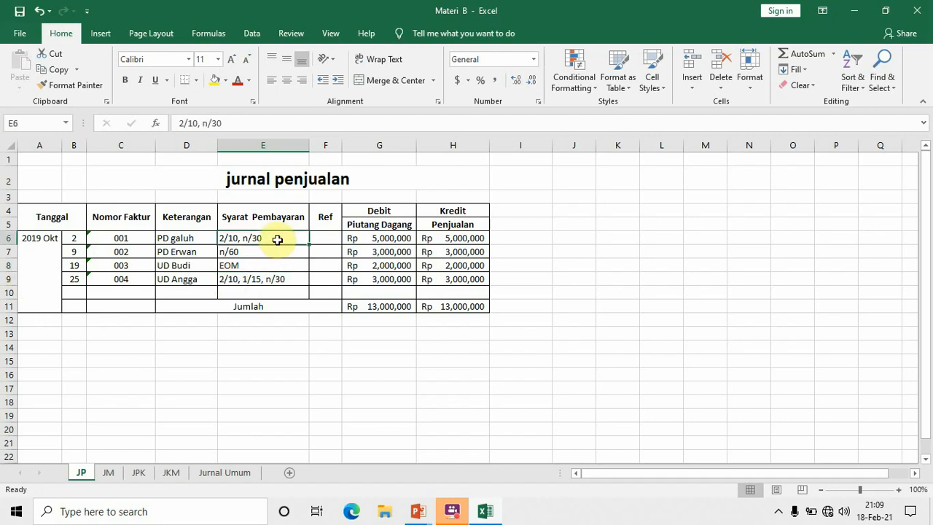
{"action": "left_click", "coordinate": [249, 266]}
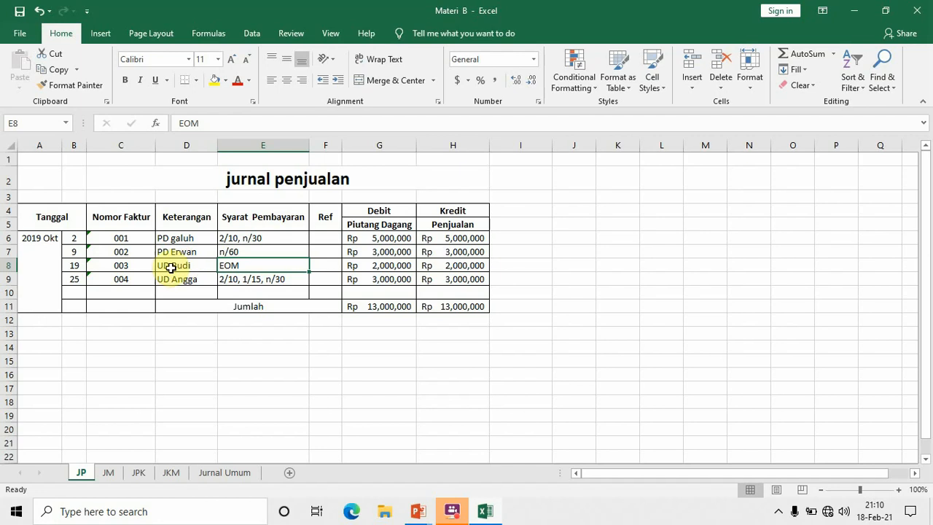
Step: Examine the row 9 sale, checking its description, date, tiered payment terms, Piutang Dagang debit and Penjualan credit
{"action": "left_click", "coordinate": [211, 283]}
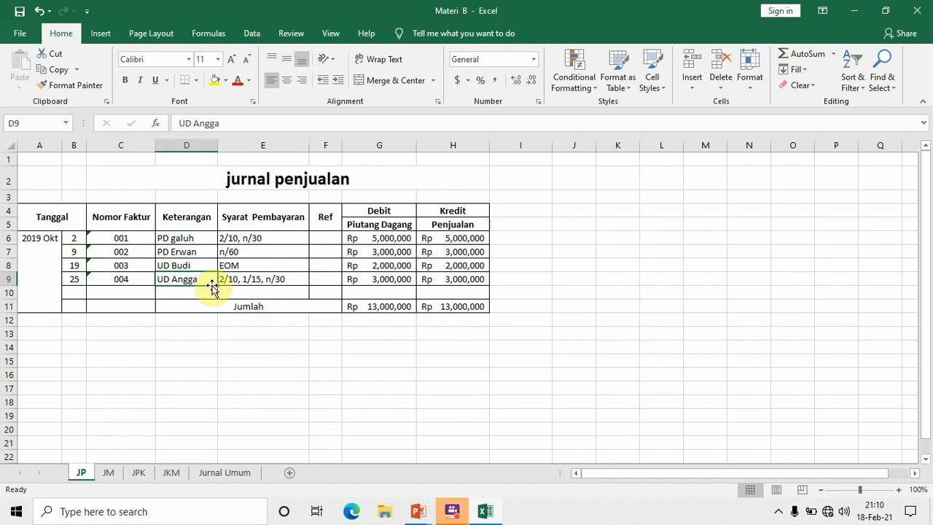
{"action": "left_click", "coordinate": [256, 291]}
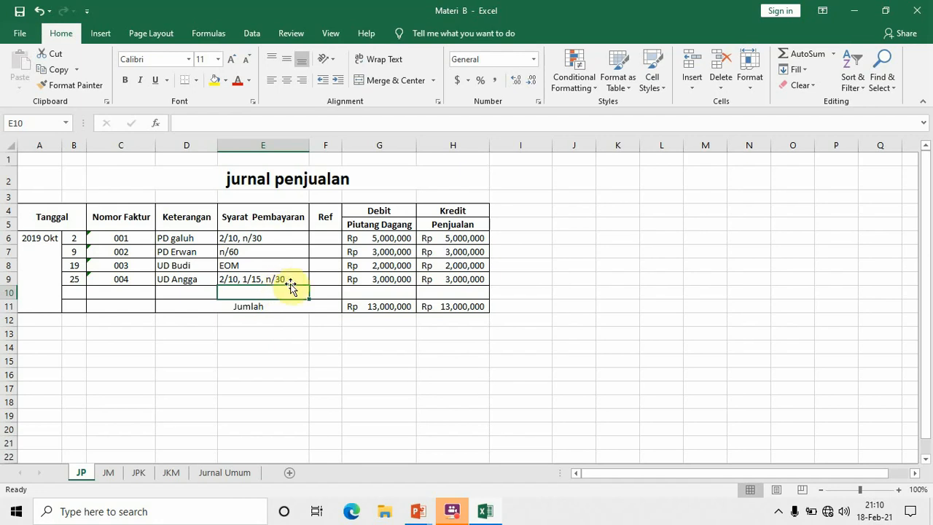
{"action": "left_click", "coordinate": [78, 277]}
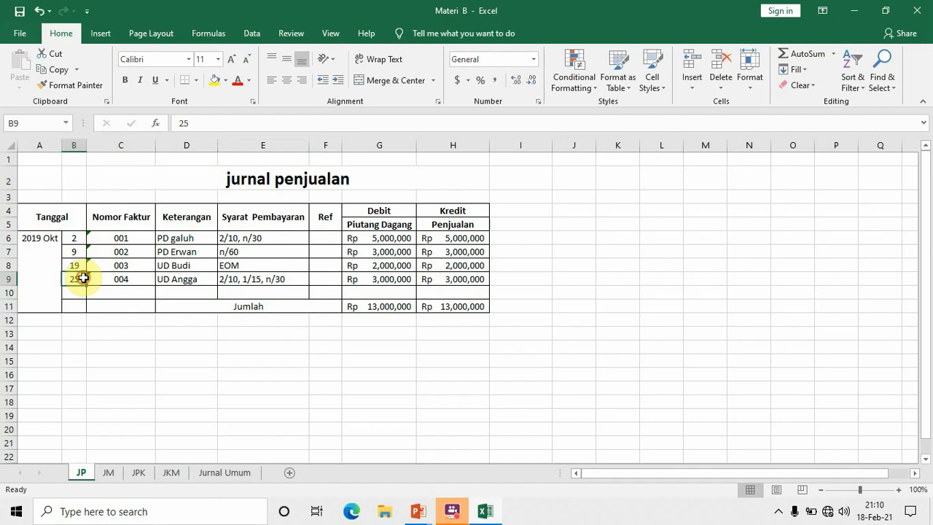
{"action": "left_click", "coordinate": [188, 362]}
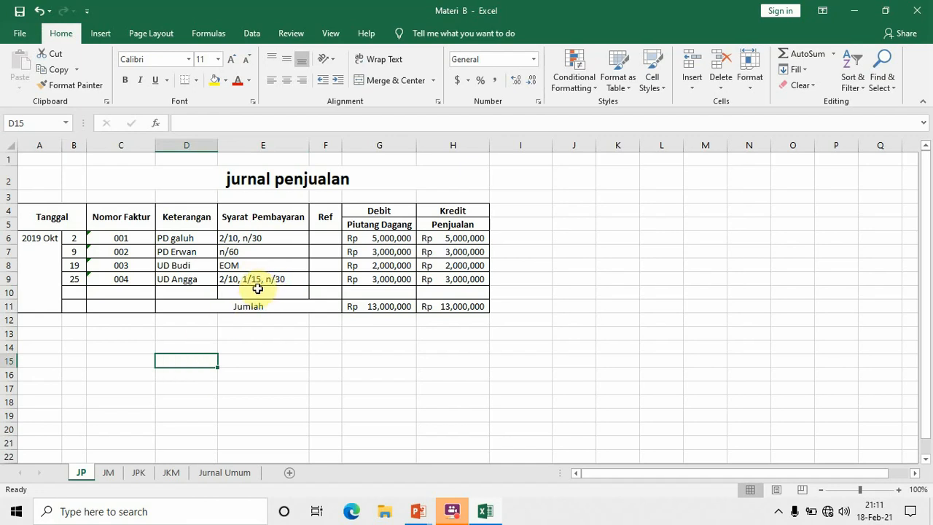
{"action": "left_click", "coordinate": [254, 281]}
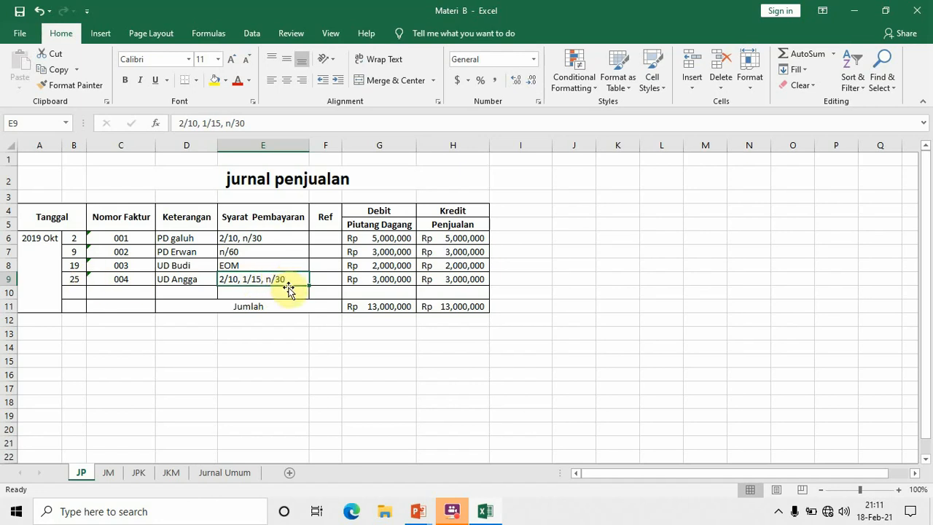
{"action": "left_click", "coordinate": [371, 281]}
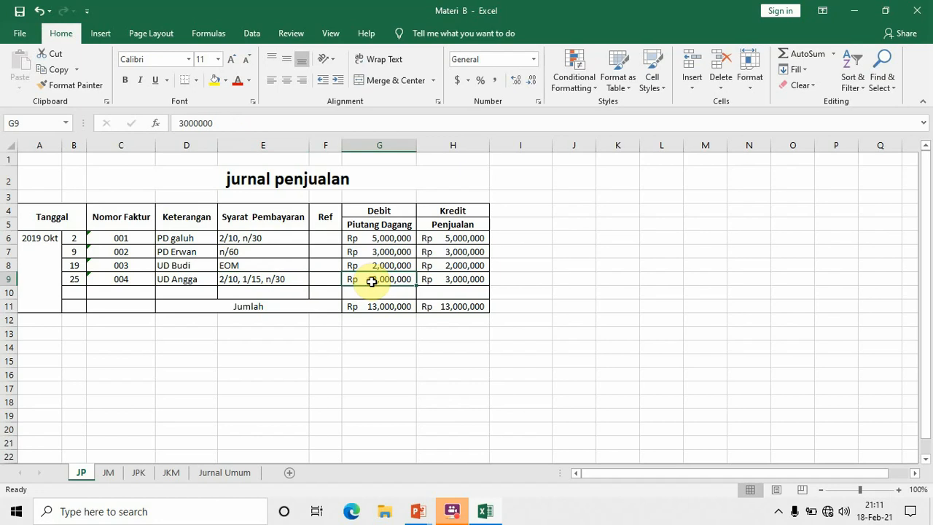
{"action": "left_click", "coordinate": [451, 278]}
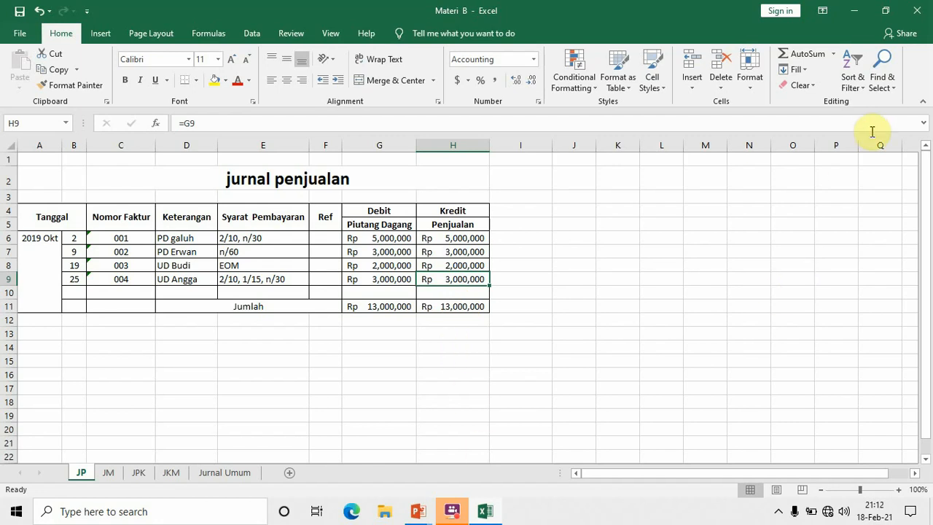
Step: Close the Materi B workbook with its changes saved, and advance the slideshow past the Jurnal Penjualan slide
{"action": "left_click", "coordinate": [917, 15]}
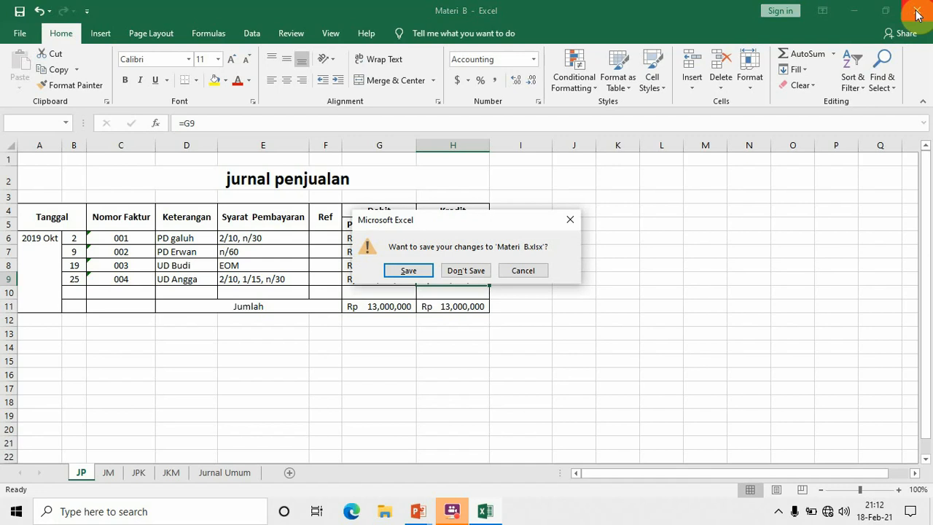
{"action": "left_click", "coordinate": [421, 276]}
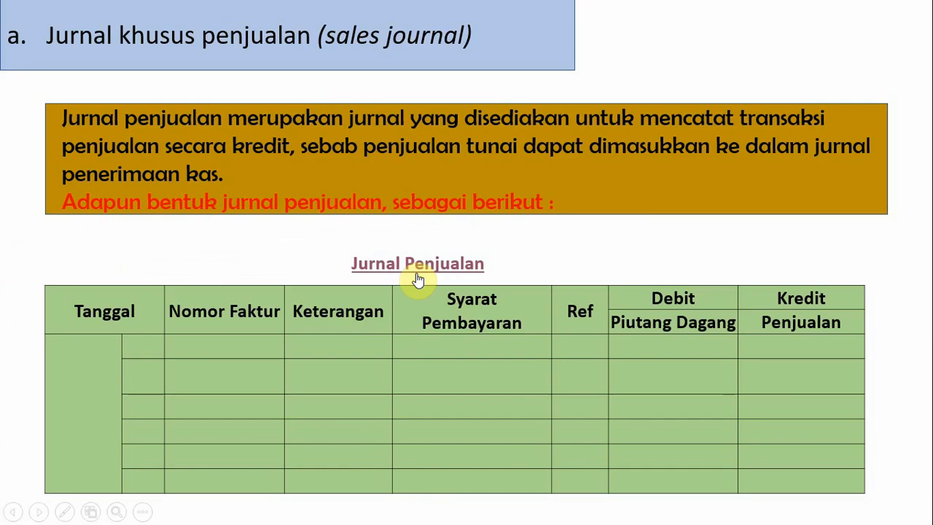
{"action": "left_click", "coordinate": [394, 303]}
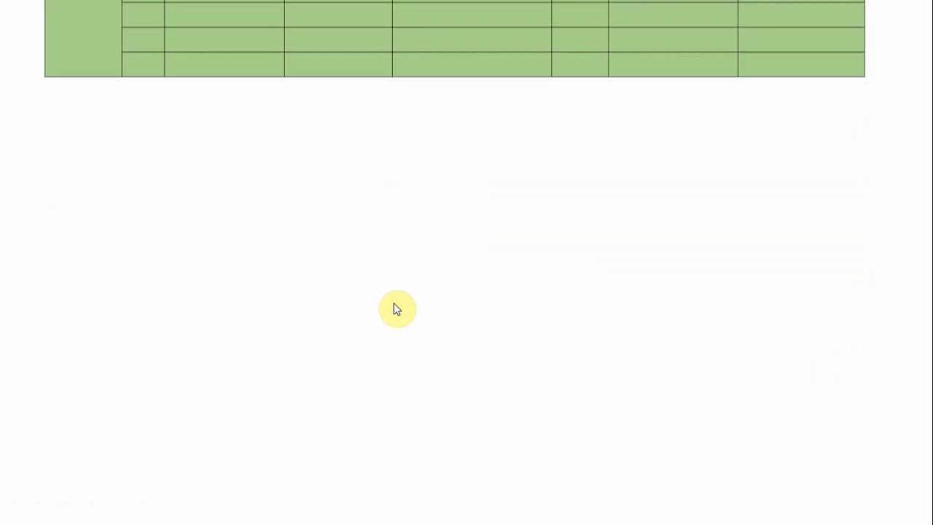
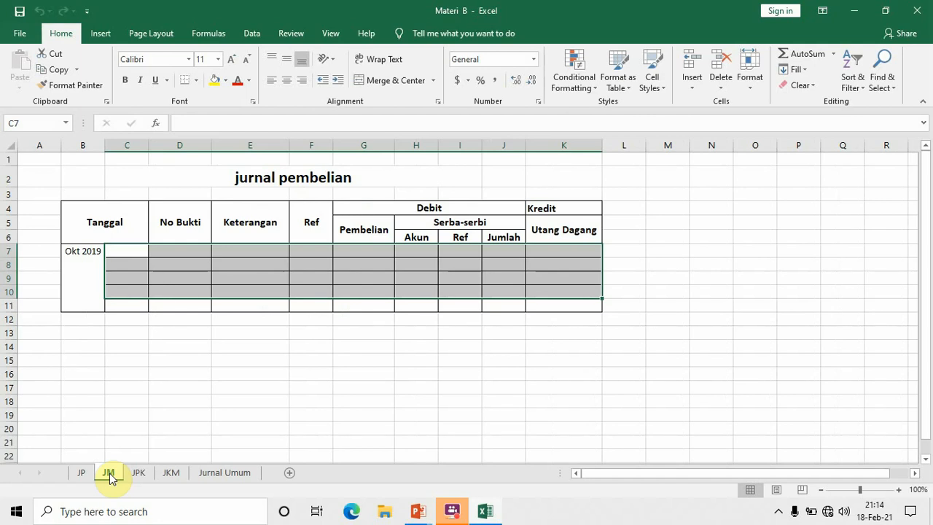
Step: Start the first purchase entry in row 7 of the JM sheet with day 2 and No Bukti 256
{"action": "left_click", "coordinate": [131, 248]}
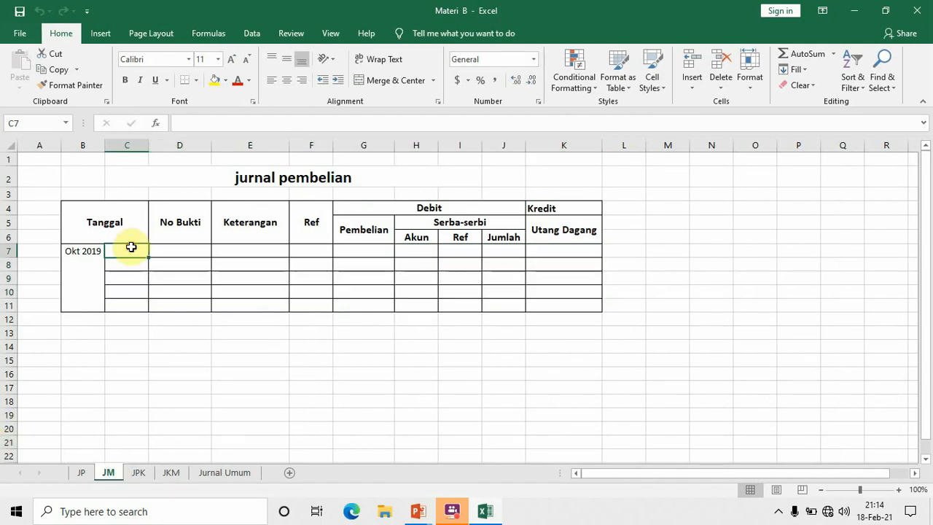
{"action": "type", "text": "2"}
{"action": "key", "text": "Tab"}
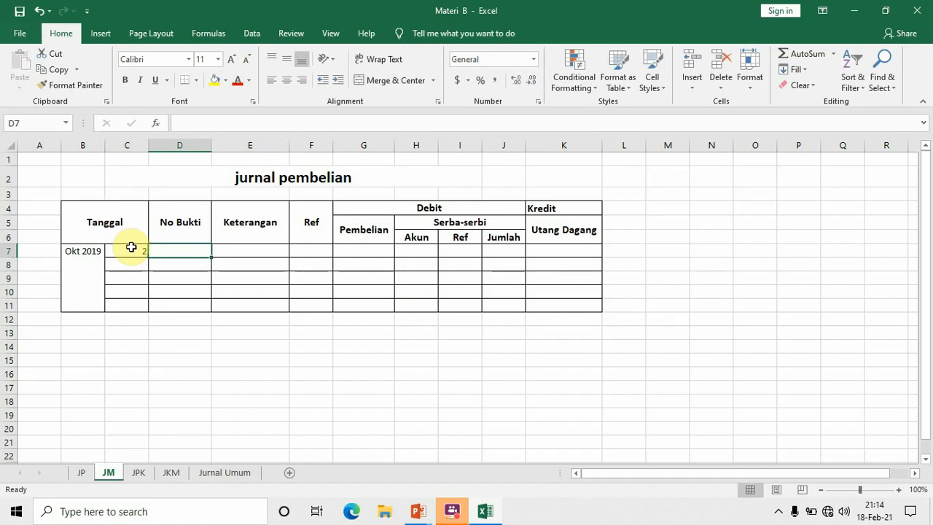
{"action": "type", "text": "256"}
{"action": "key", "text": "Tab"}
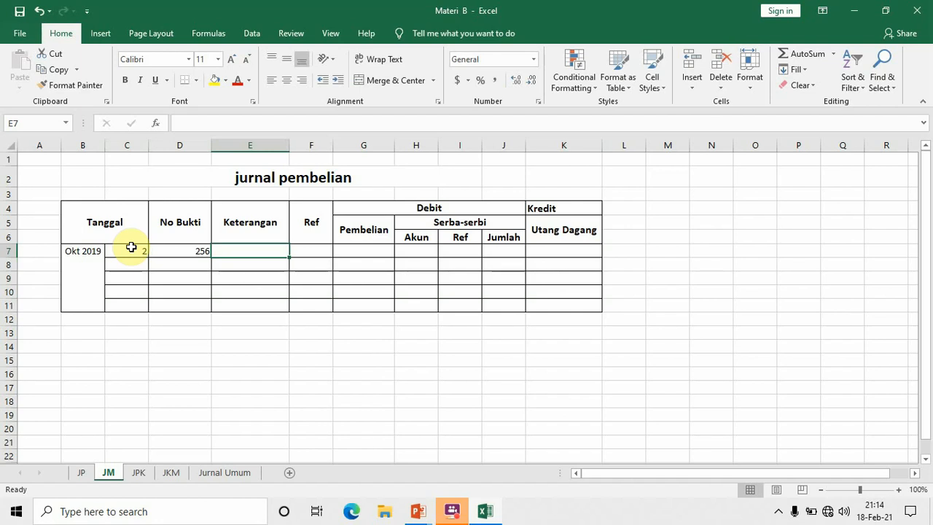
Step: Enter Toko Monica as the Keterangan of the row 7 purchase
{"action": "type", "text": "TOko"}
{"action": "key", "text": "BackSpace"}
{"action": "key", "text": "BackSpace"}
{"action": "key", "text": "BackSpace"}
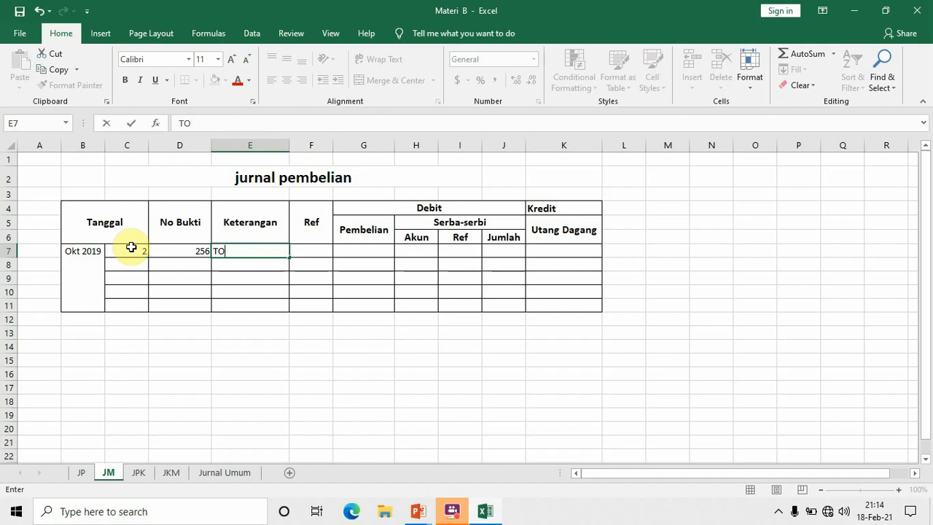
{"action": "type", "text": "oko Monica"}
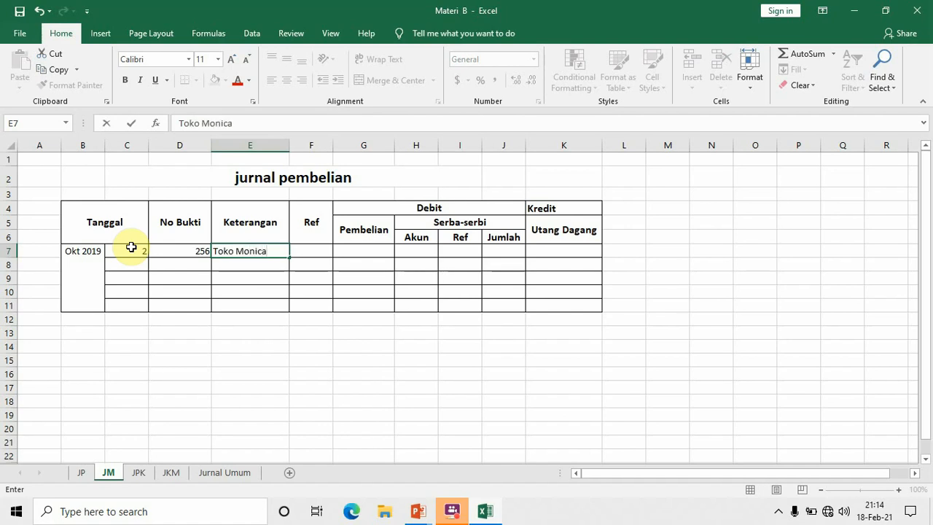
{"action": "key", "text": "Tab"}
{"action": "key", "text": "Tab"}
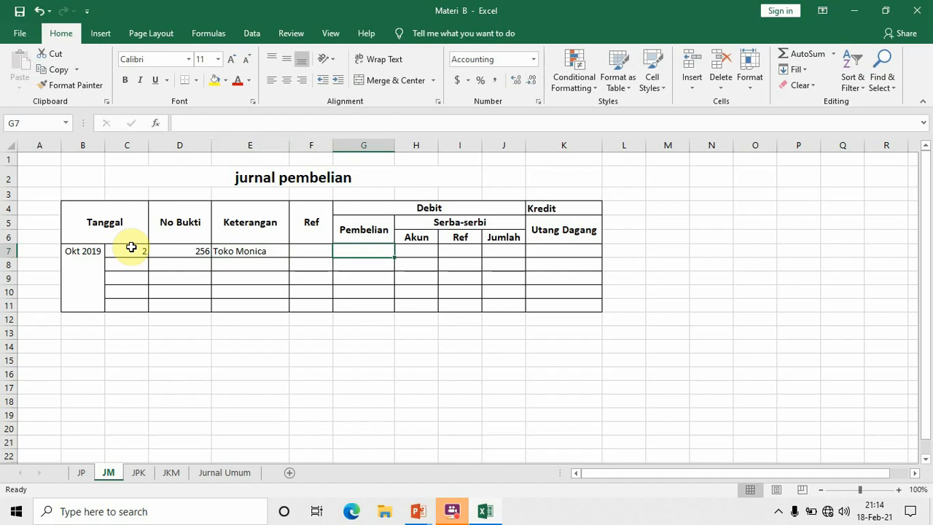
Step: Record a Pembelian debit of 3000000 in row 7 and link its Utang Dagang credit with the formula =G7
{"action": "type", "text": "3000000"}
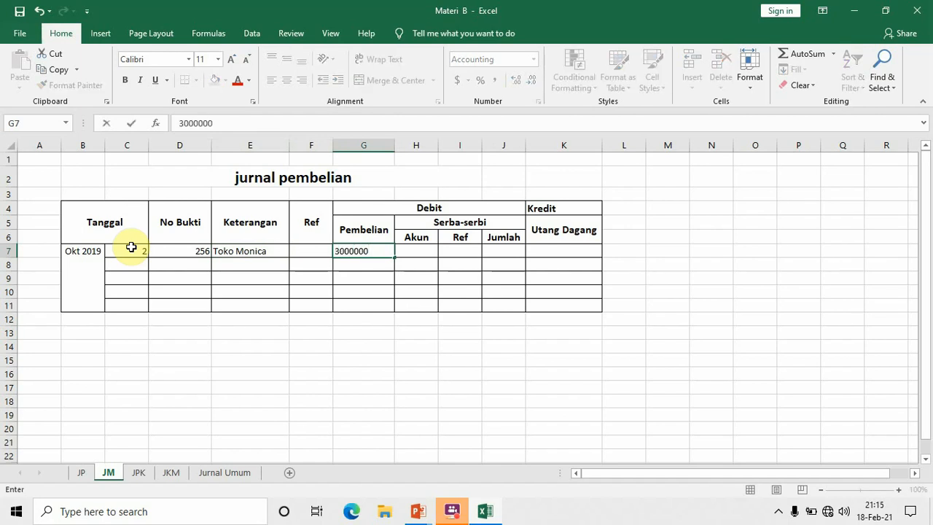
{"action": "key", "text": "Return"}
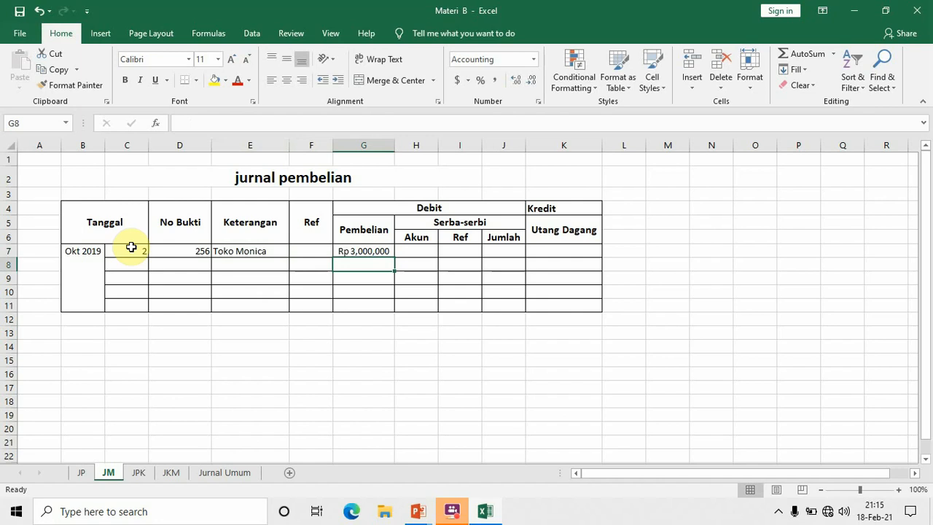
{"action": "key", "text": "Up"}
{"action": "key", "text": "Right"}
{"action": "key", "text": "Right"}
{"action": "key", "text": "Right"}
{"action": "key", "text": "Right"}
{"action": "type", "text": "="}
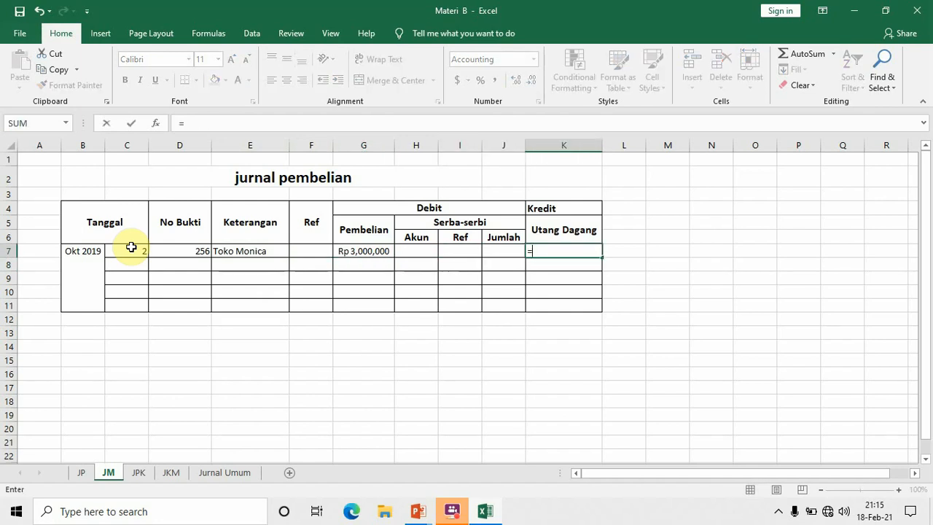
{"action": "left_click", "coordinate": [364, 251]}
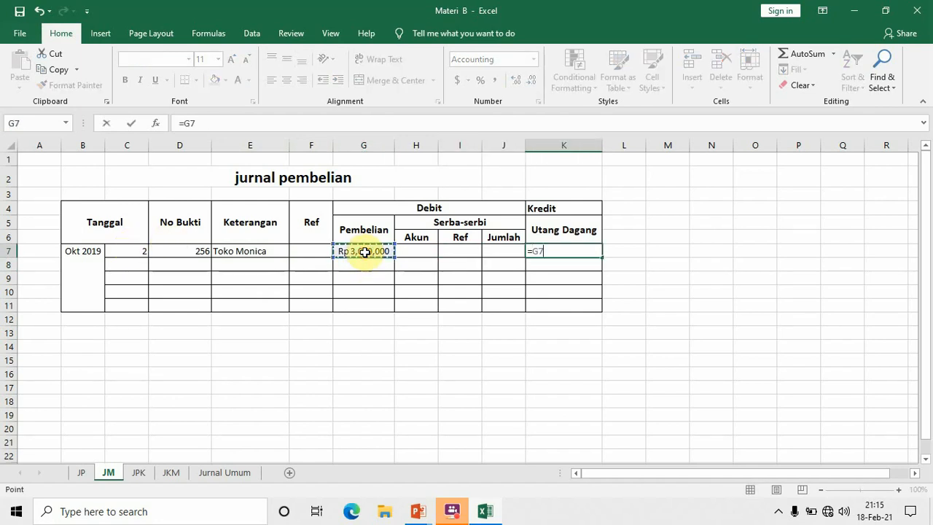
{"action": "key", "text": "Return"}
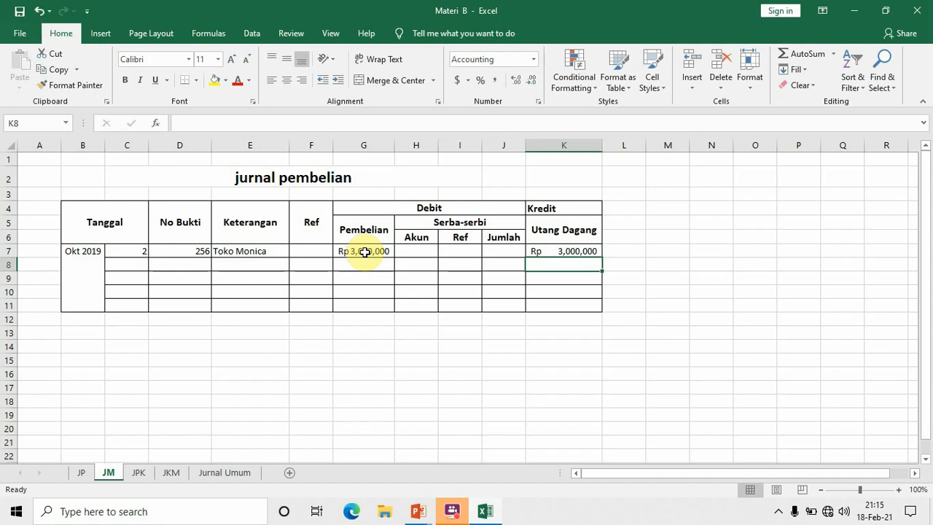
Step: Start the second purchase entry in row 8 with day 9, No Bukti 301 and Keterangan UD Astri
{"action": "left_click", "coordinate": [129, 263]}
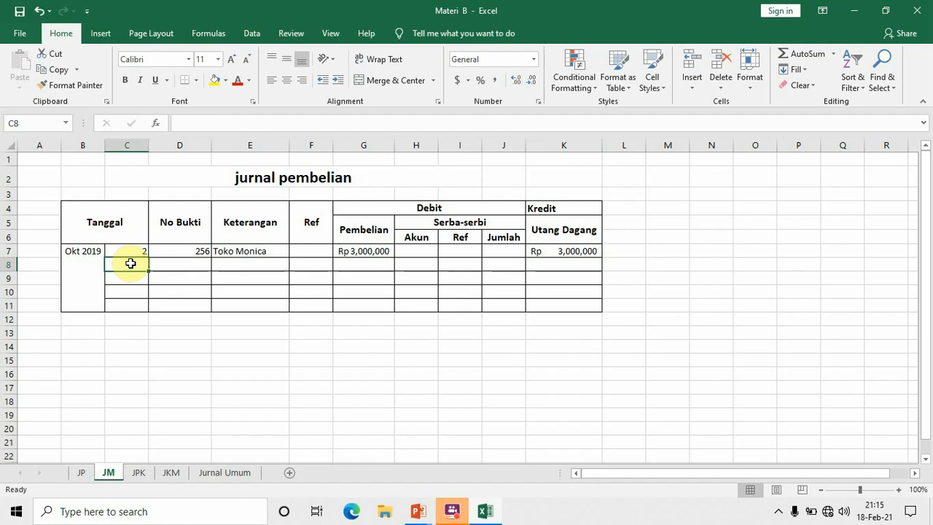
{"action": "type", "text": "9"}
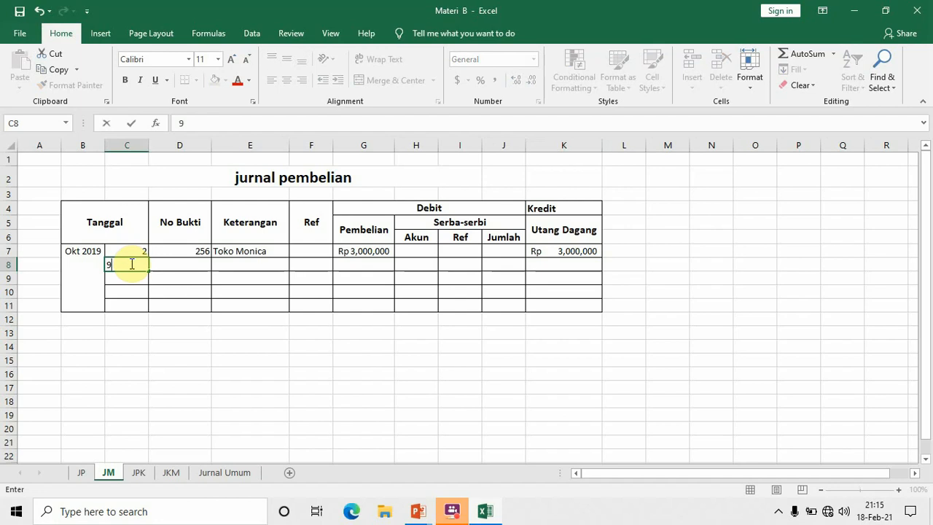
{"action": "key", "text": "Tab"}
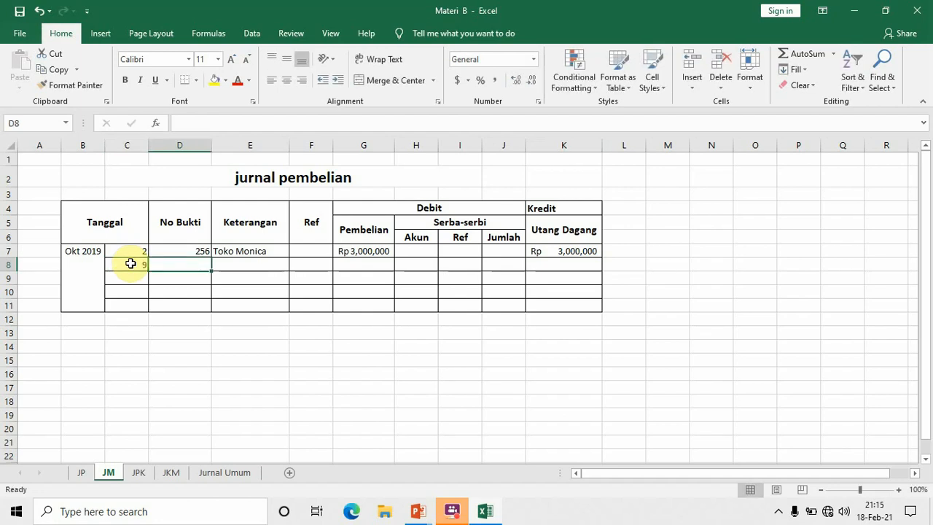
{"action": "type", "text": "301"}
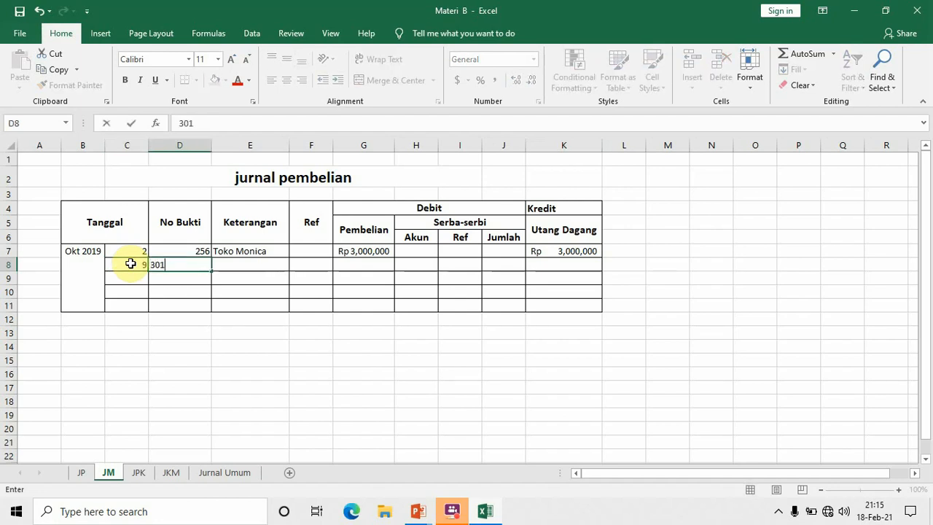
{"action": "key", "text": "Tab"}
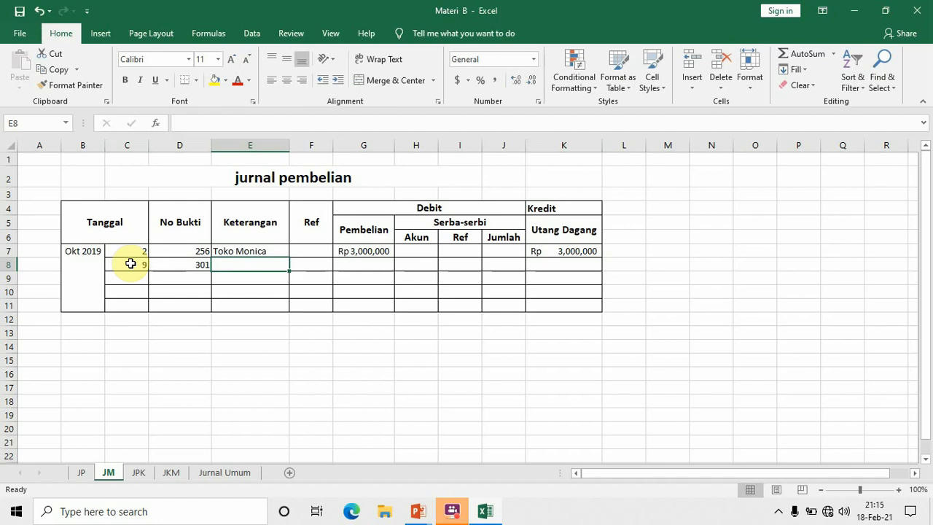
{"action": "type", "text": "U"}
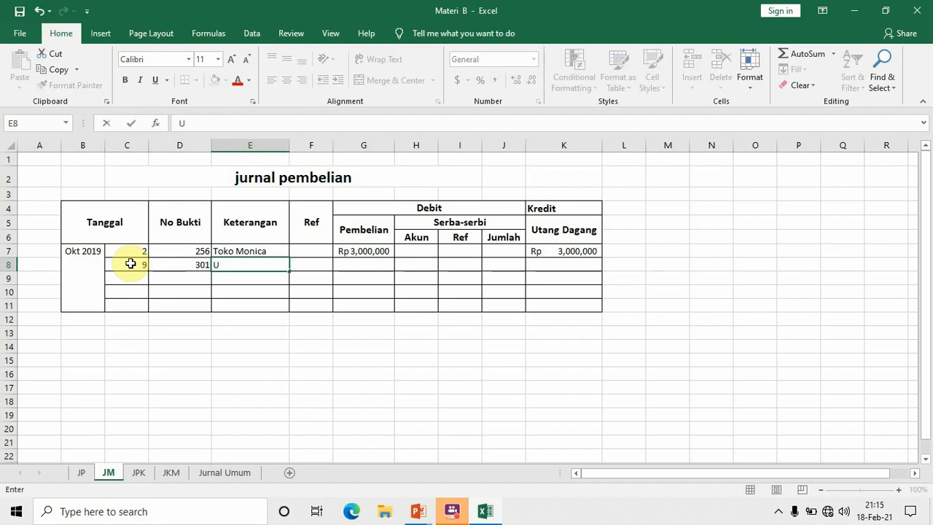
{"action": "type", "text": "D Astri"}
{"action": "key", "text": "Tab"}
{"action": "key", "text": "Tab"}
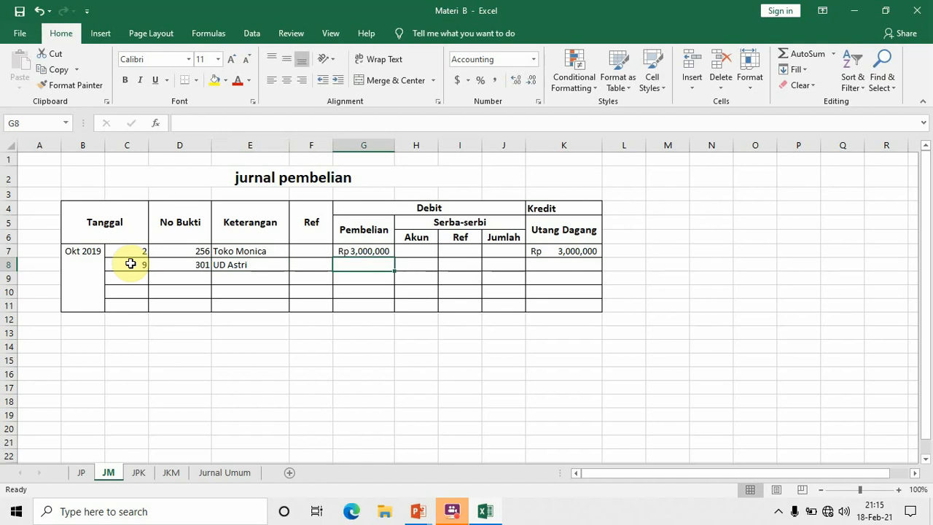
Step: Record a Pembelian debit of 4000000 in row 8 and link its Utang Dagang credit to cell G8
{"action": "type", "text": "4000000"}
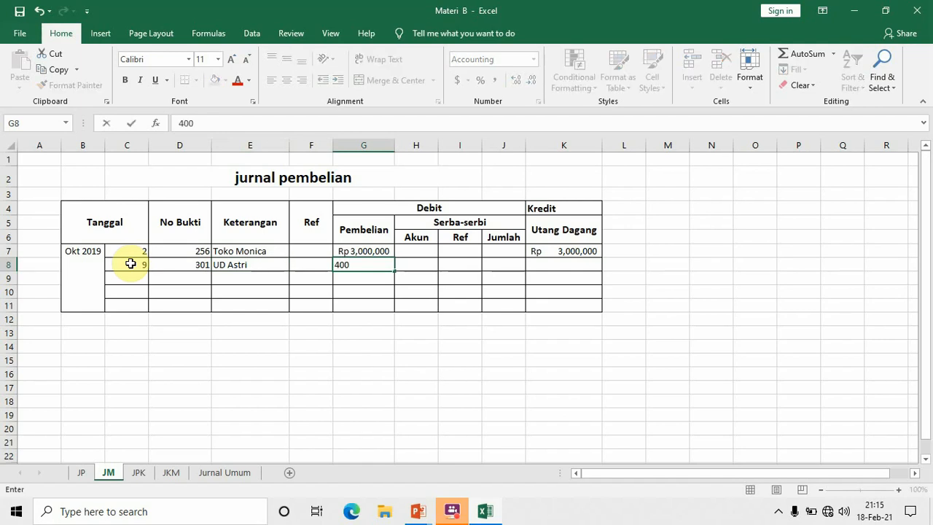
{"action": "key", "text": "Tab"}
{"action": "key", "text": "Tab"}
{"action": "key", "text": "Tab"}
{"action": "key", "text": "Tab"}
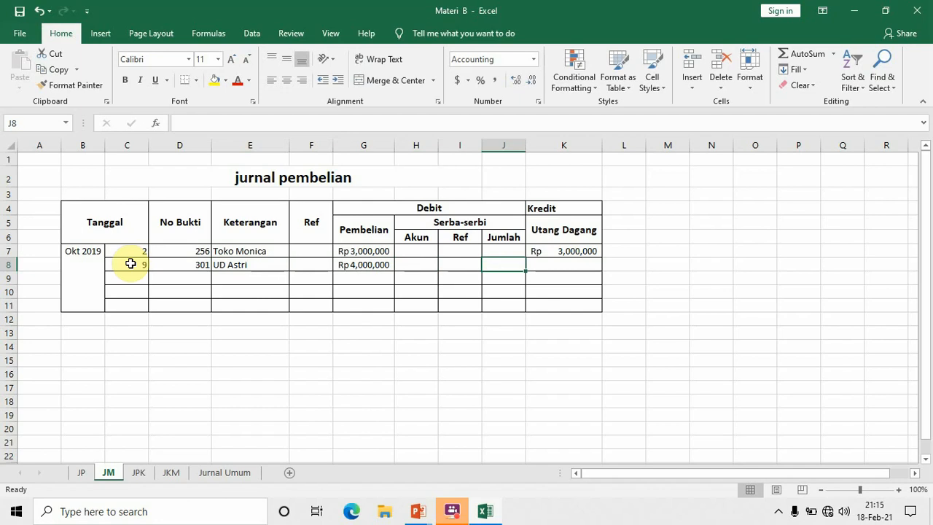
{"action": "type", "text": "="}
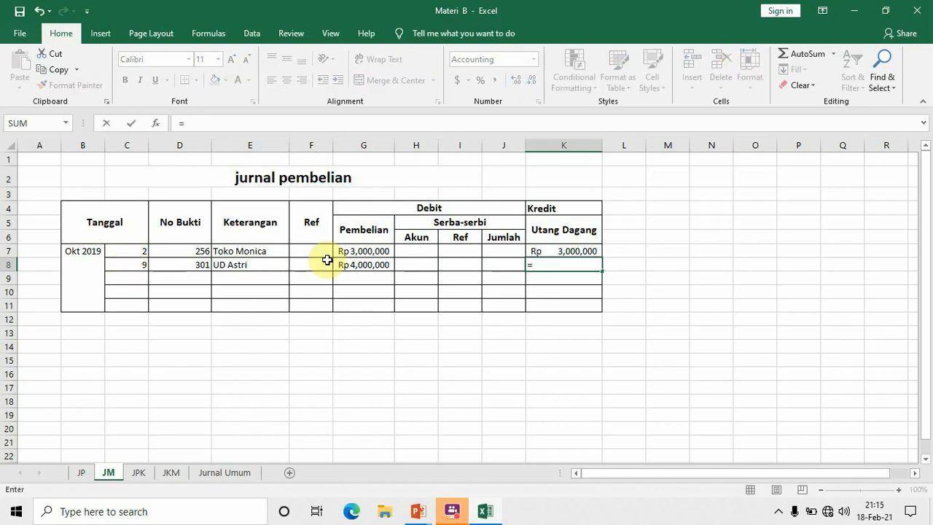
{"action": "left_click", "coordinate": [351, 264]}
{"action": "key", "text": "Return"}
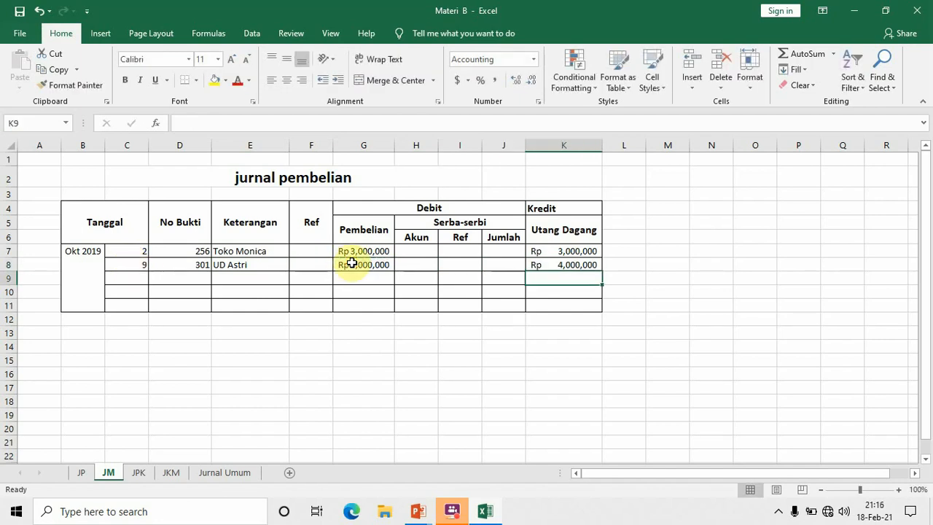
Step: Start the third purchase entry in row 9 with day 15 and No Bukti 351
{"action": "left_click", "coordinate": [121, 279]}
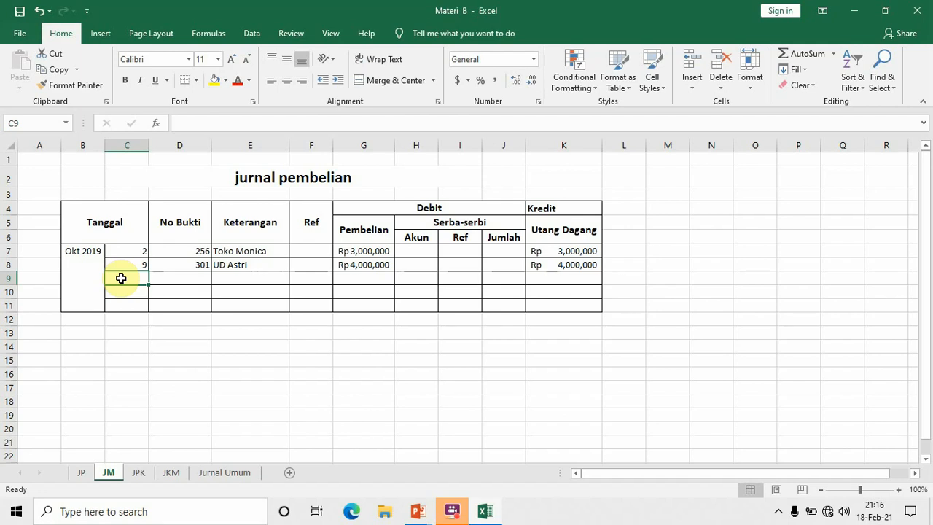
{"action": "type", "text": "15"}
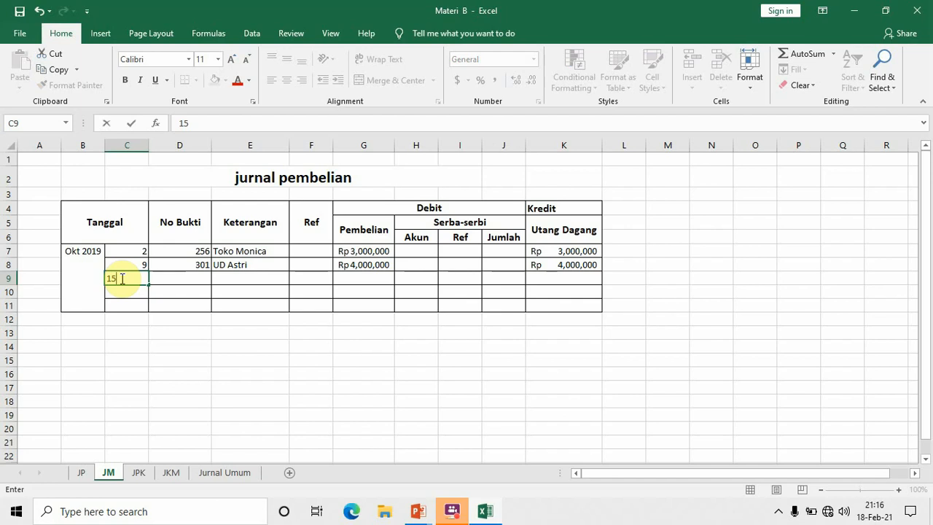
{"action": "key", "text": "Tab"}
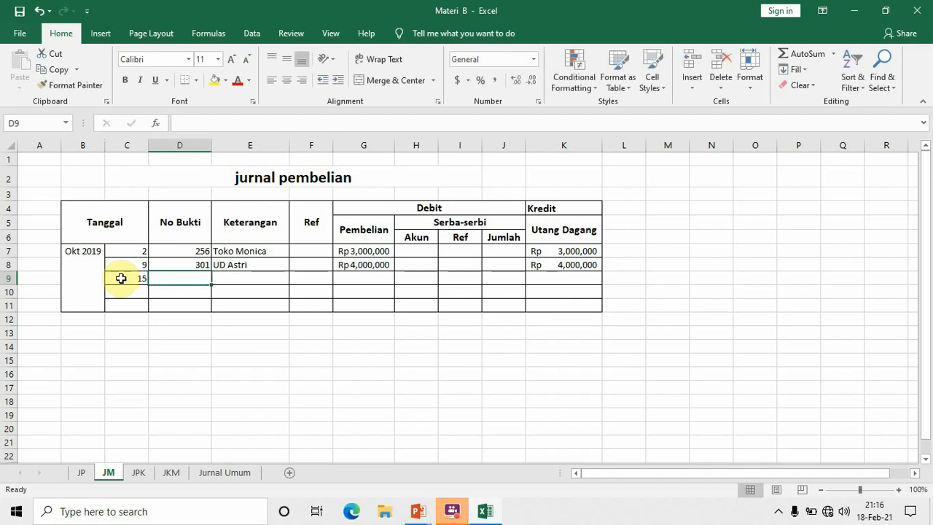
{"action": "type", "text": "351"}
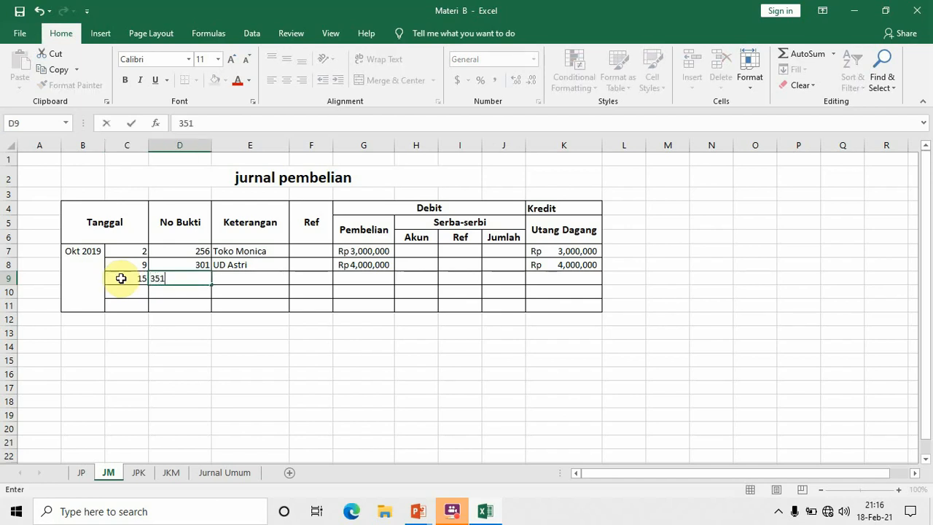
{"action": "key", "text": "Tab"}
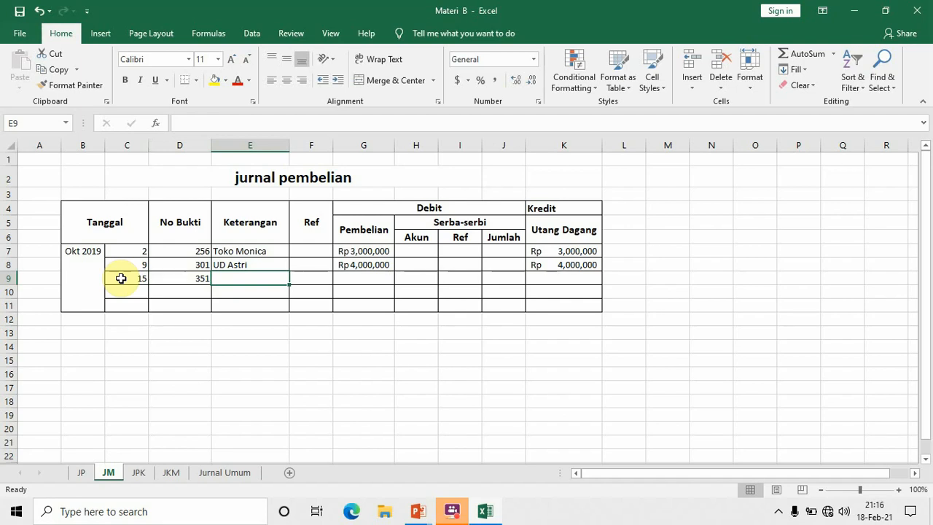
Step: Enter UD Wulan as the Keterangan of the row 9 purchase
{"action": "type", "text": "Per"}
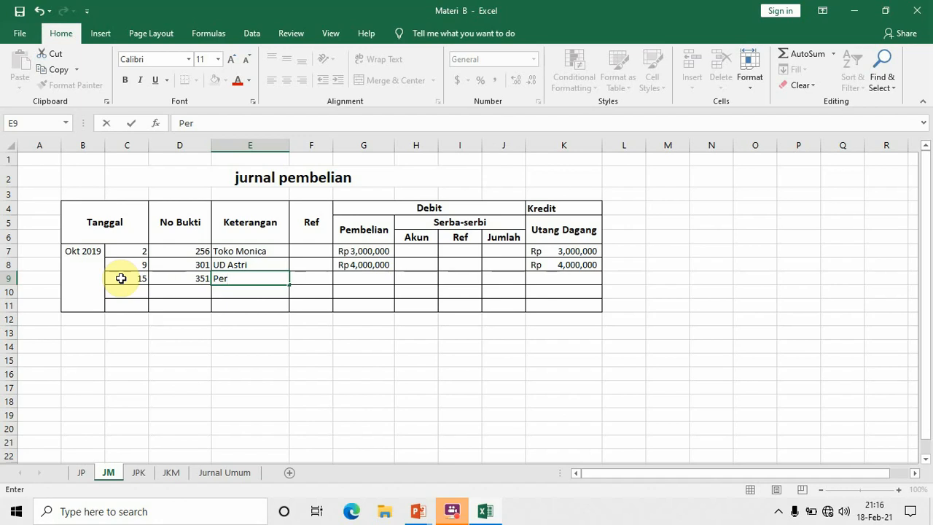
{"action": "key", "text": "BackSpace"}
{"action": "key", "text": "BackSpace"}
{"action": "key", "text": "BackSpace"}
{"action": "type", "text": "UD Astri"}
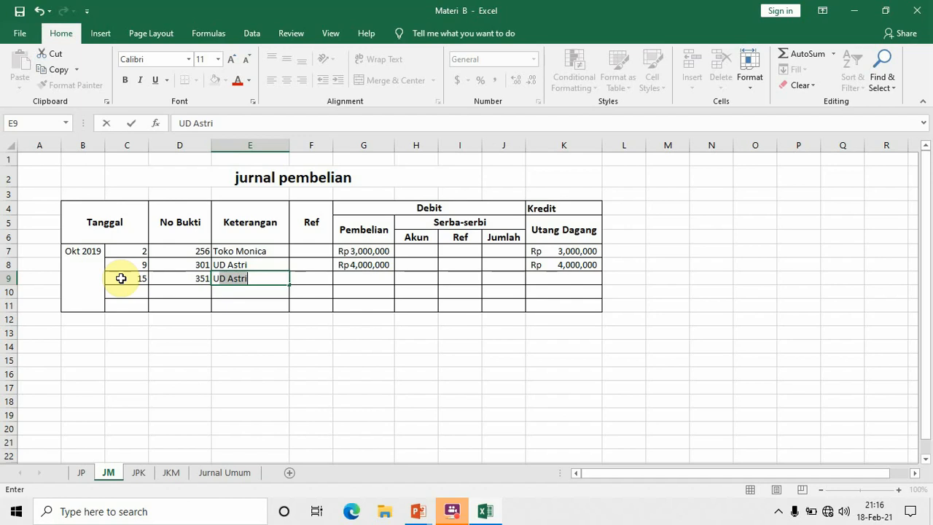
{"action": "key", "text": "BackSpace"}
{"action": "key", "text": "BackSpace"}
{"action": "key", "text": "BackSpace"}
{"action": "key", "text": "BackSpace"}
{"action": "key", "text": "BackSpace"}
{"action": "type", "text": "Wu"}
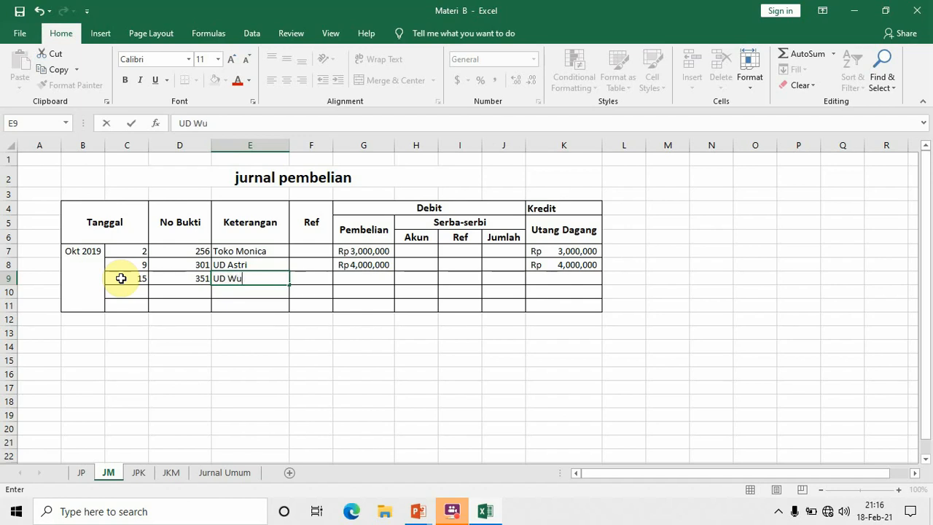
{"action": "type", "text": "lan"}
{"action": "key", "text": "Tab"}
{"action": "key", "text": "Tab"}
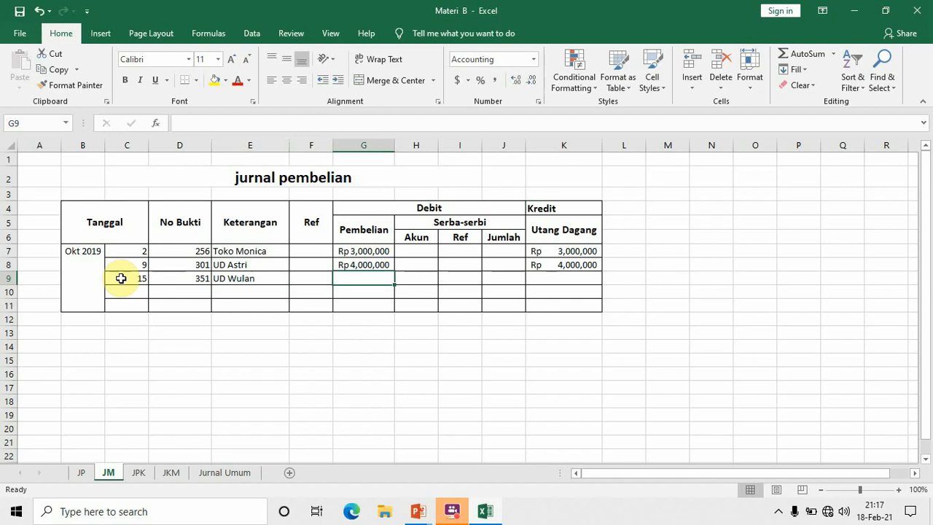
Step: Enter "perlengkapan toko" as the Serba-serbi Akun for the row 9 purchase
{"action": "left_click", "coordinate": [385, 238]}
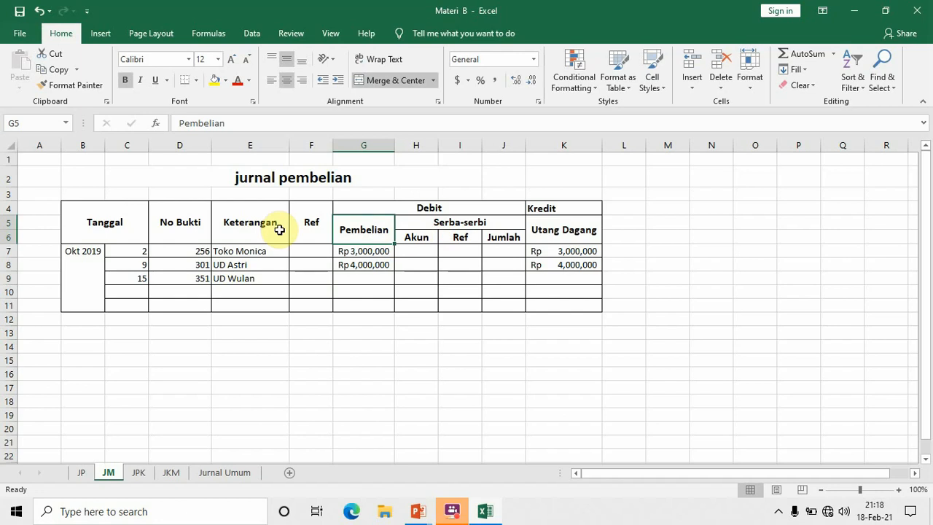
{"action": "left_click", "coordinate": [463, 265]}
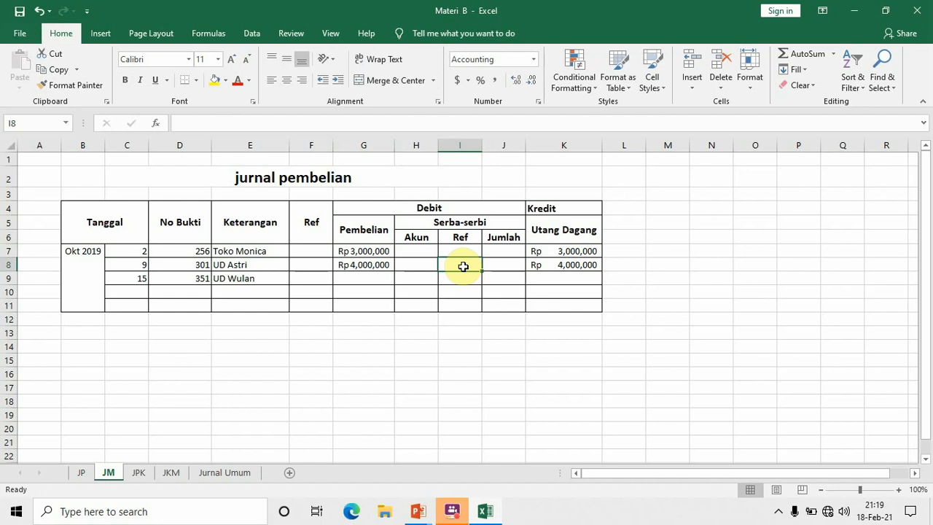
{"action": "left_click", "coordinate": [341, 280]}
{"action": "left_click", "coordinate": [419, 278]}
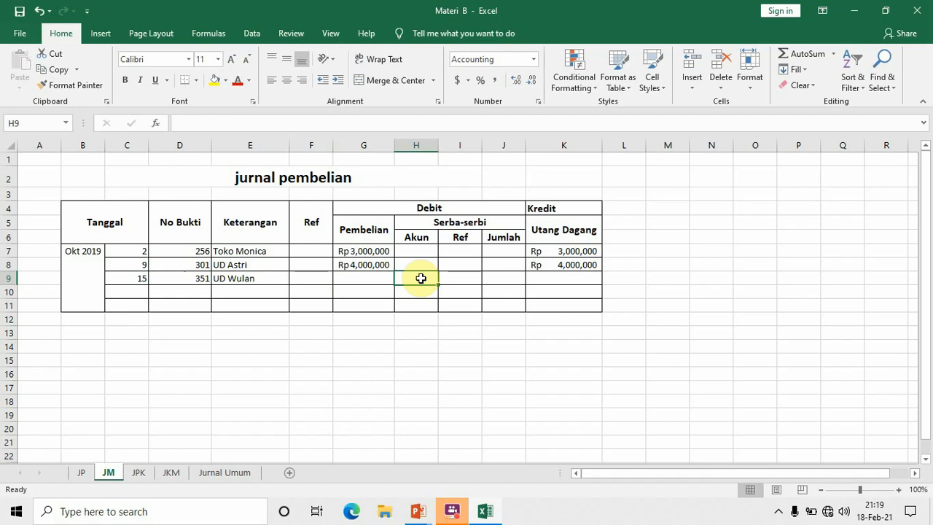
{"action": "type", "text": "perleng"}
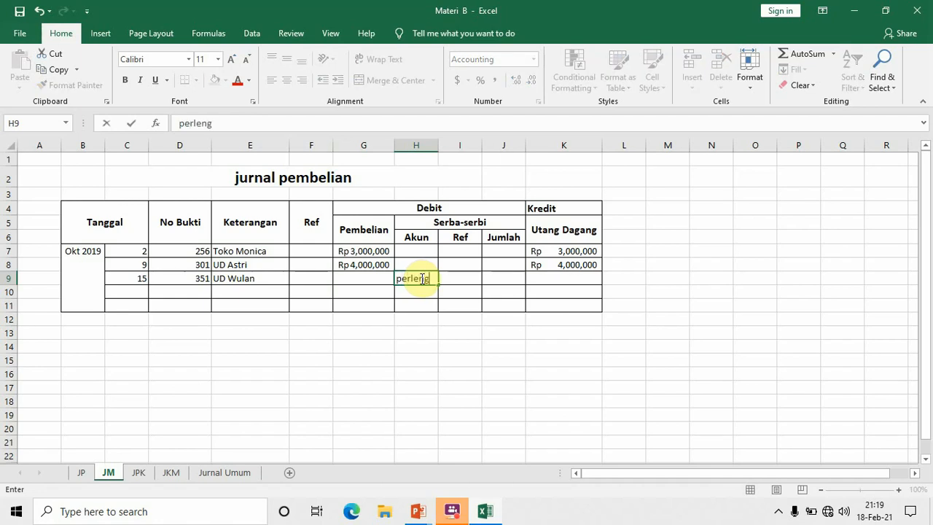
{"action": "type", "text": "kapan t"}
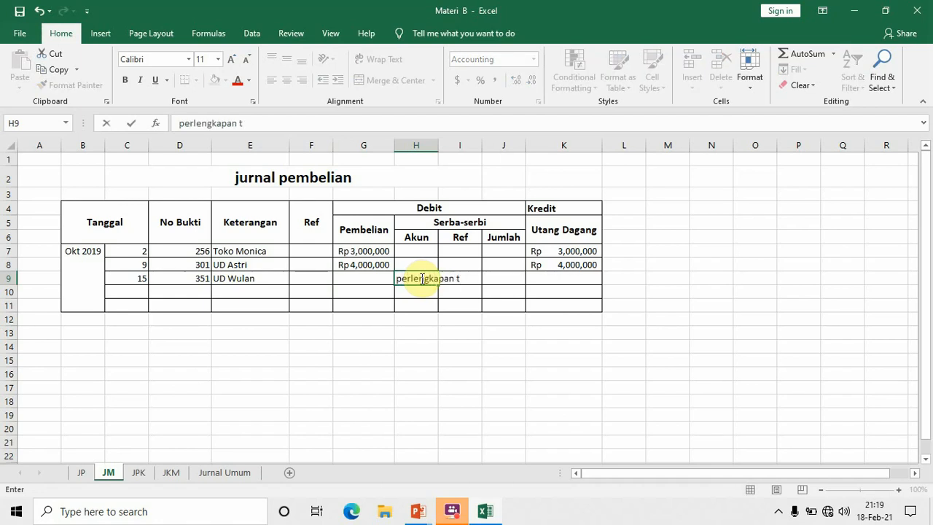
{"action": "type", "text": "oko"}
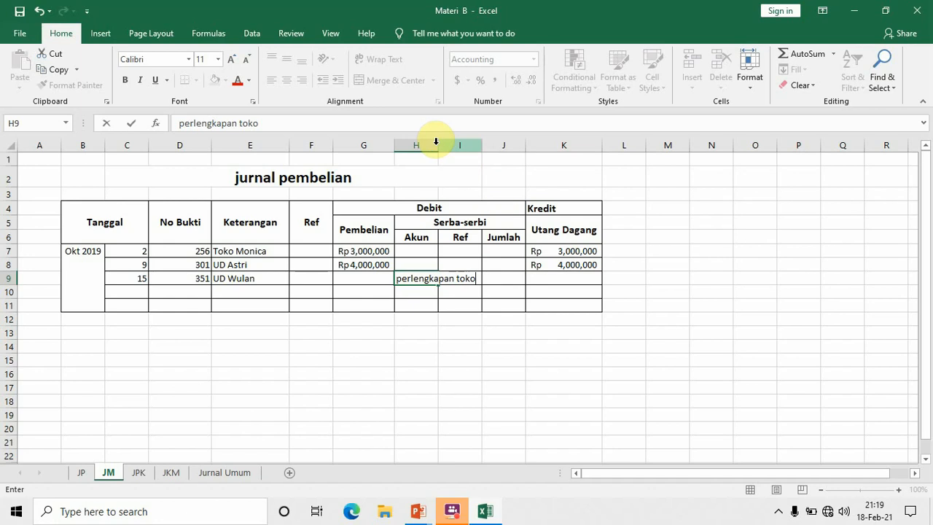
Step: Widen column H so the Akun text in row 9 fits inside its cell
{"action": "left_click", "coordinate": [436, 141]}
{"action": "left_click_drag", "start_coordinate": [437, 145], "coordinate": [491, 151]}
{"action": "left_click", "coordinate": [519, 279]}
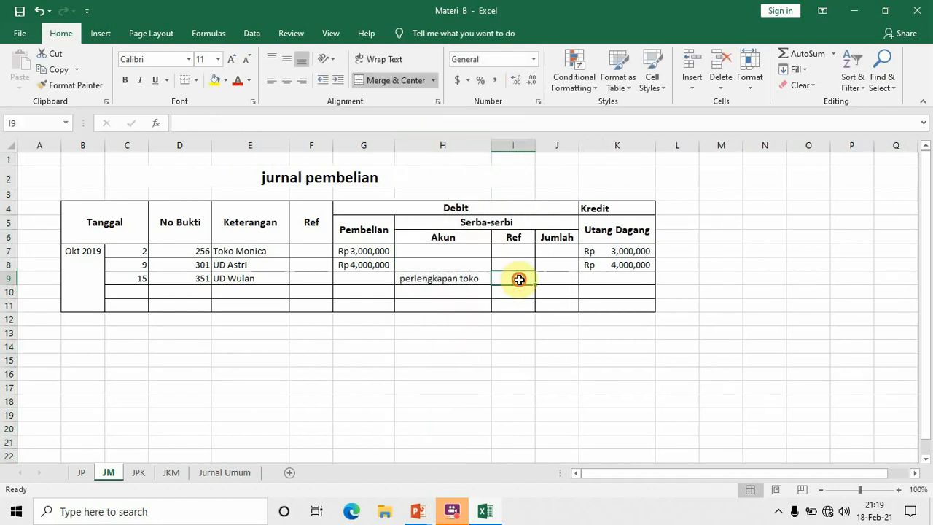
Step: Enter 2000000 as the Serba-serbi Jumlah in row 9 and set its Utang Dagang cell to =J9
{"action": "left_click", "coordinate": [548, 279]}
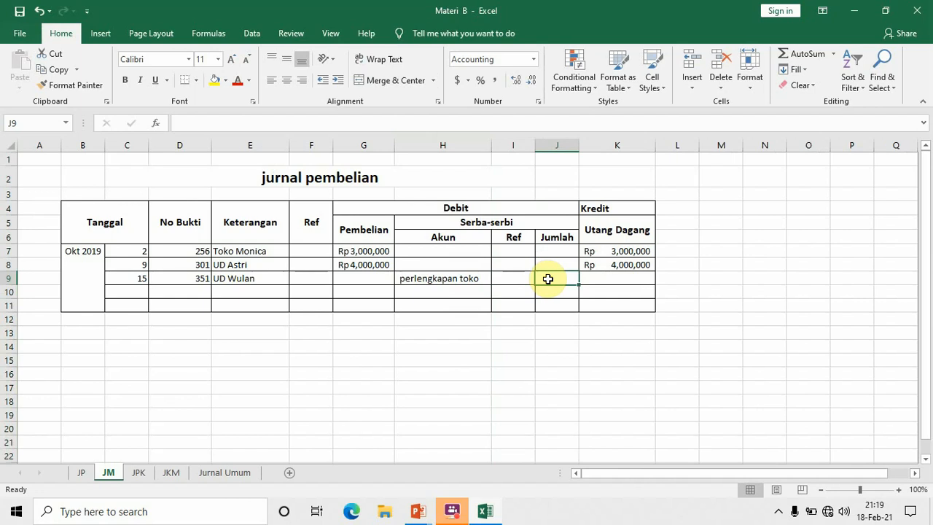
{"action": "type", "text": "2,000,"}
{"action": "type", "text": "000000"}
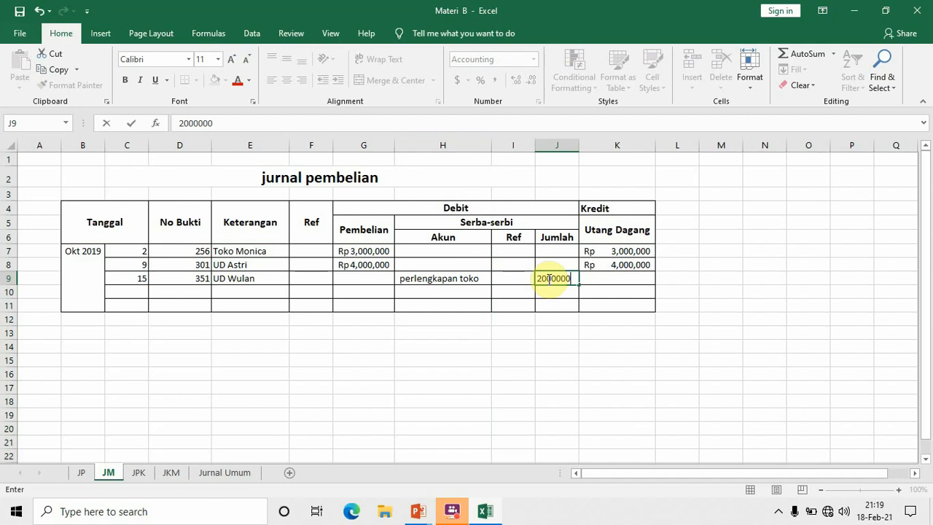
{"action": "key", "text": "Return"}
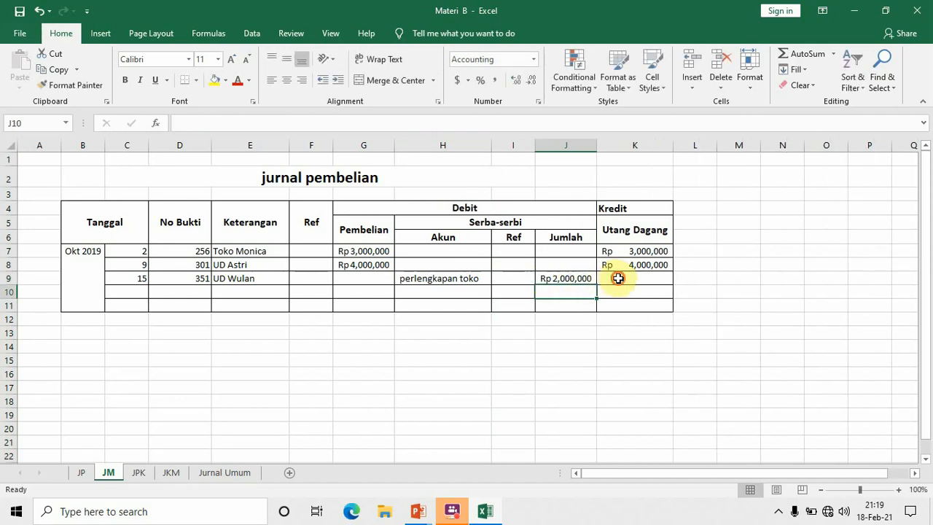
{"action": "left_click", "coordinate": [608, 279]}
{"action": "type", "text": "="}
{"action": "left_click", "coordinate": [582, 278]}
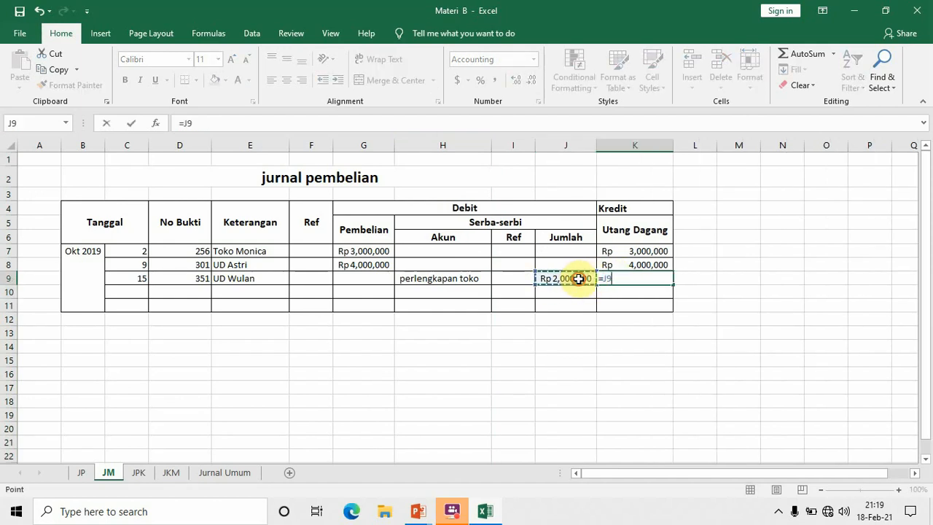
{"action": "key", "text": "Return"}
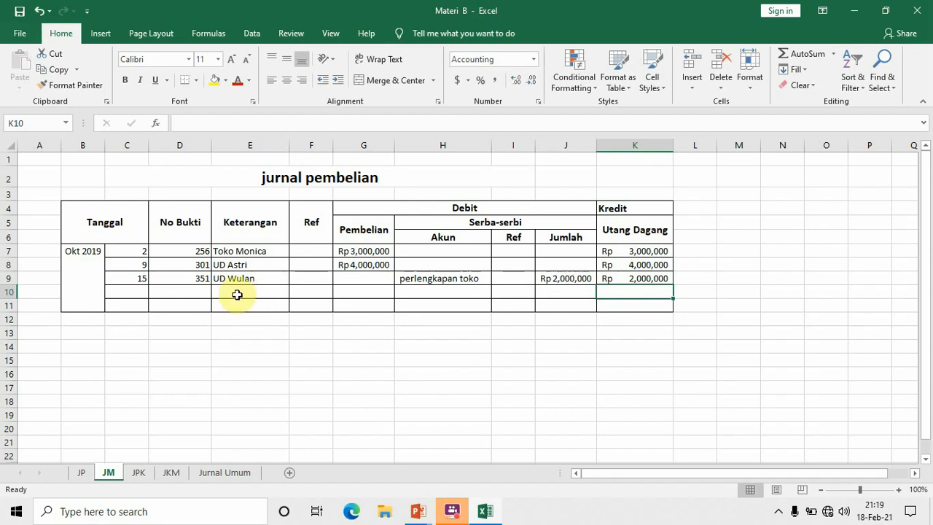
Step: Start the fourth purchase entry in row 10 with day 18 and No Bukti 405
{"action": "left_click", "coordinate": [140, 292]}
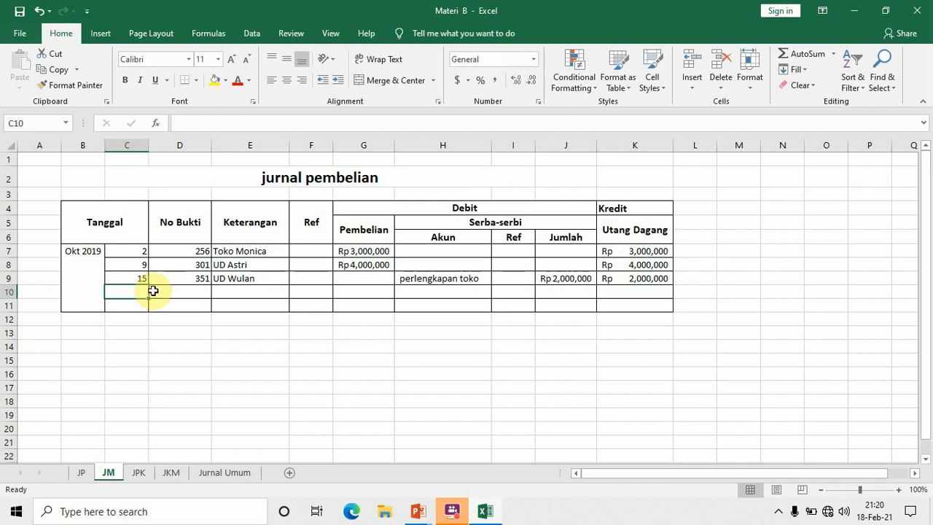
{"action": "type", "text": "18"}
{"action": "key", "text": "Tab"}
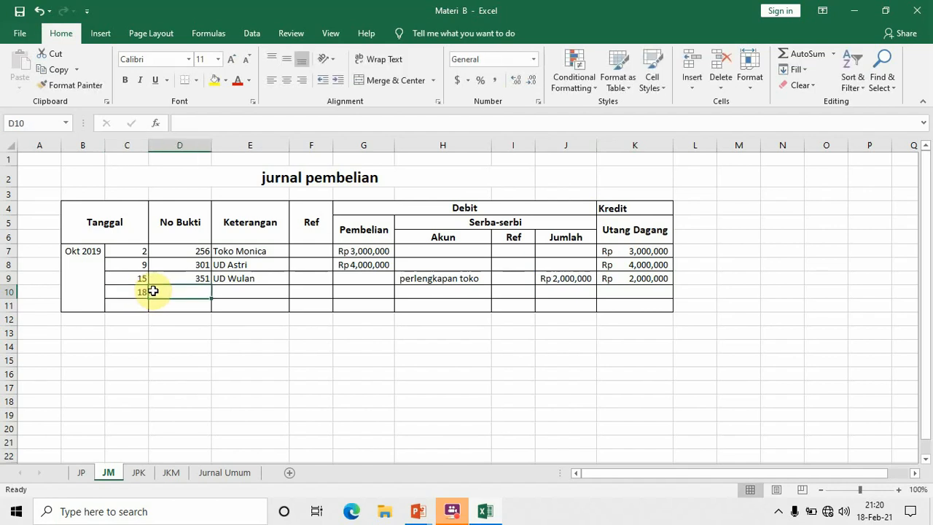
{"action": "type", "text": "405"}
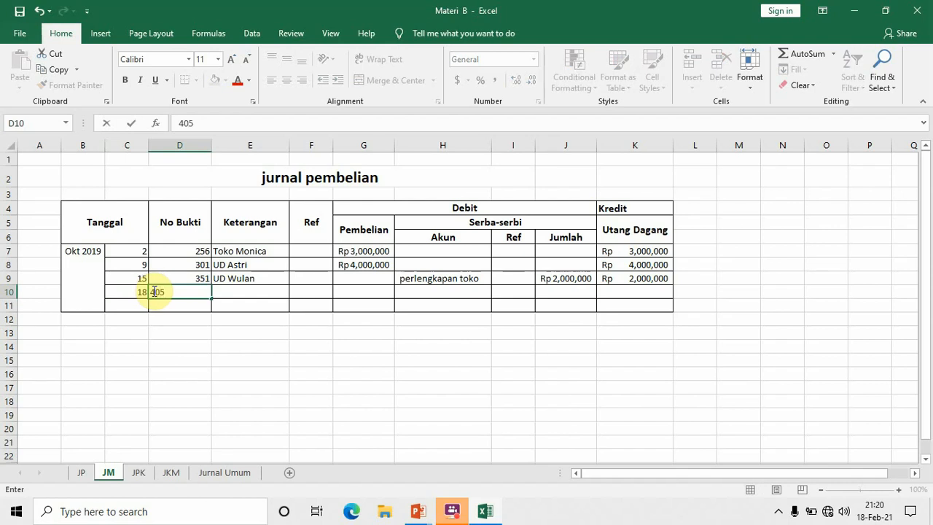
{"action": "key", "text": "Tab"}
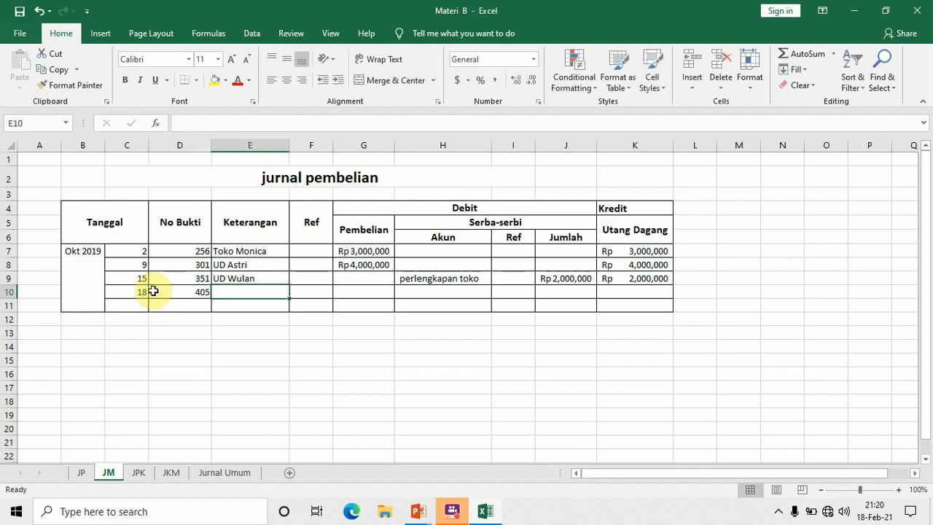
Step: Enter Toko Rafika as the Keterangan of the row 10 purchase
{"action": "type", "text": "TO"}
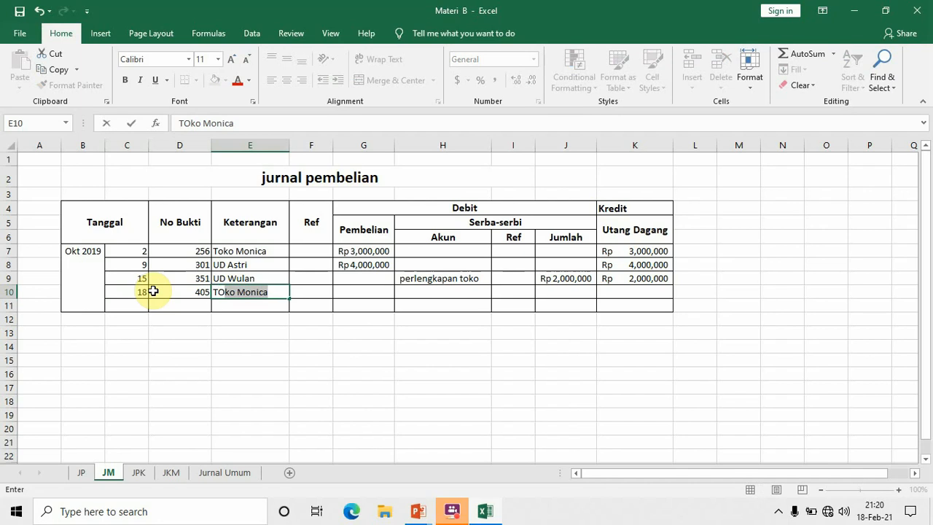
{"action": "key", "text": "BackSpace"}
{"action": "type", "text": "oko"}
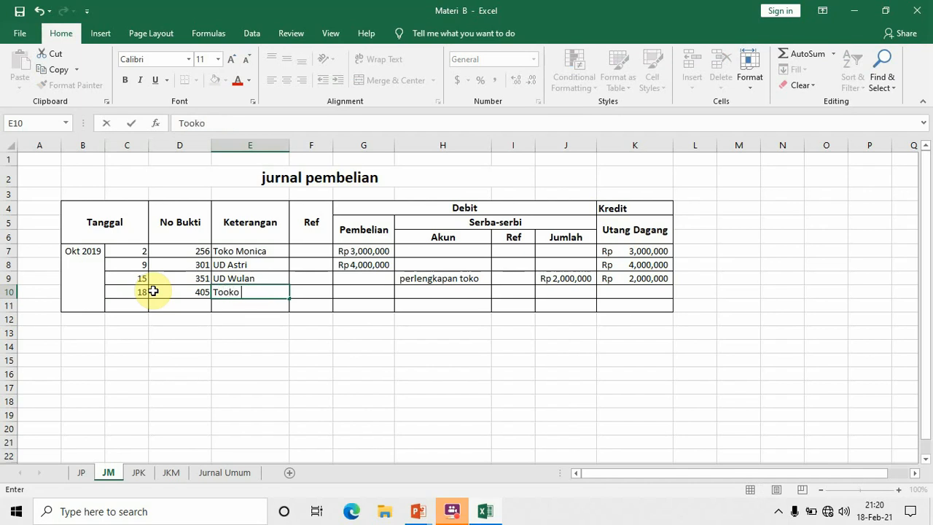
{"action": "key", "text": "BackSpace"}
{"action": "key", "text": "BackSpace"}
{"action": "key", "text": "BackSpace"}
{"action": "key", "text": "BackSpace"}
{"action": "type", "text": "ko "}
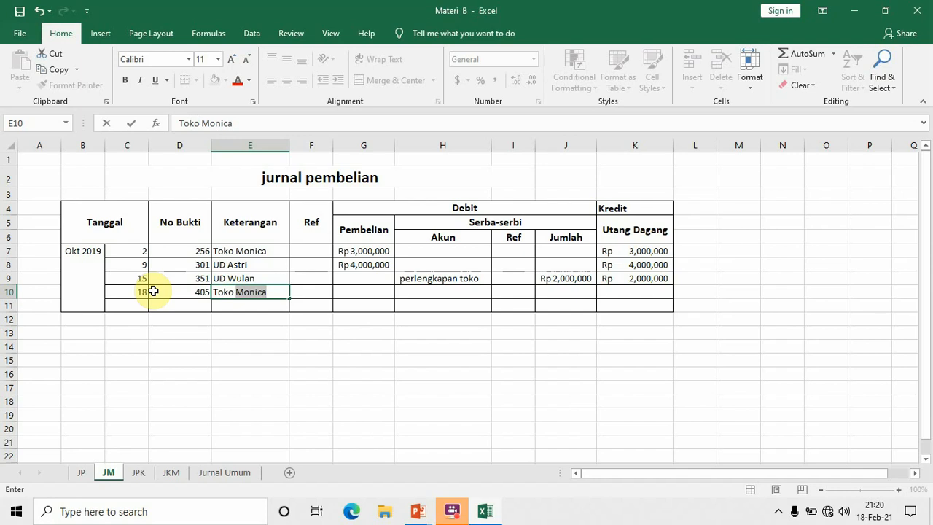
{"action": "type", "text": "Rafika"}
{"action": "key", "text": "Tab"}
Step: Enter "Peralatan toko" as the Serba-serbi Akun for the row 10 purchase
{"action": "key", "text": "Tab"}
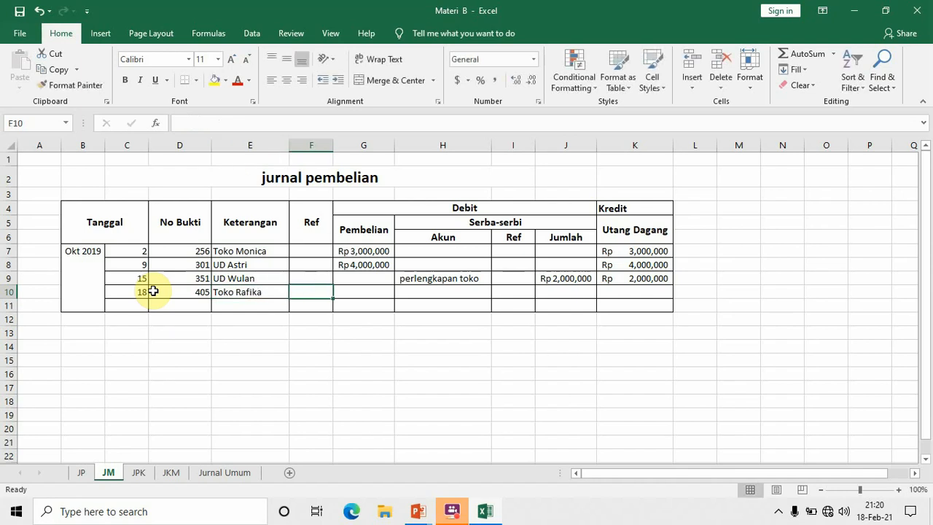
{"action": "key", "text": "Tab"}
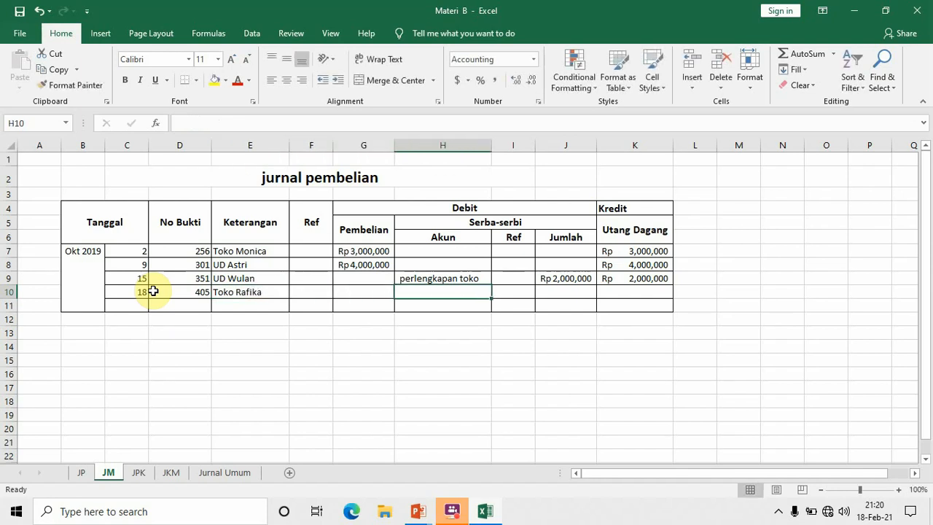
{"action": "type", "text": "Peral"}
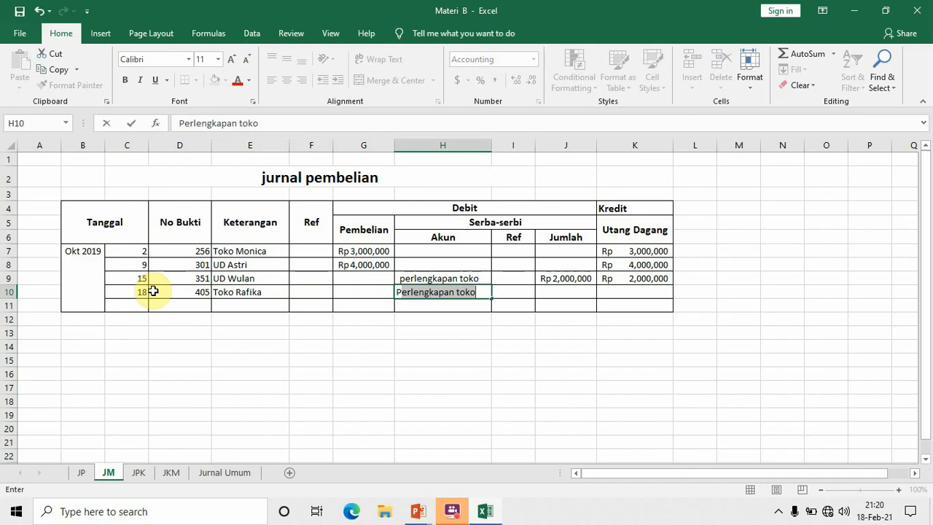
{"action": "type", "text": "atan"}
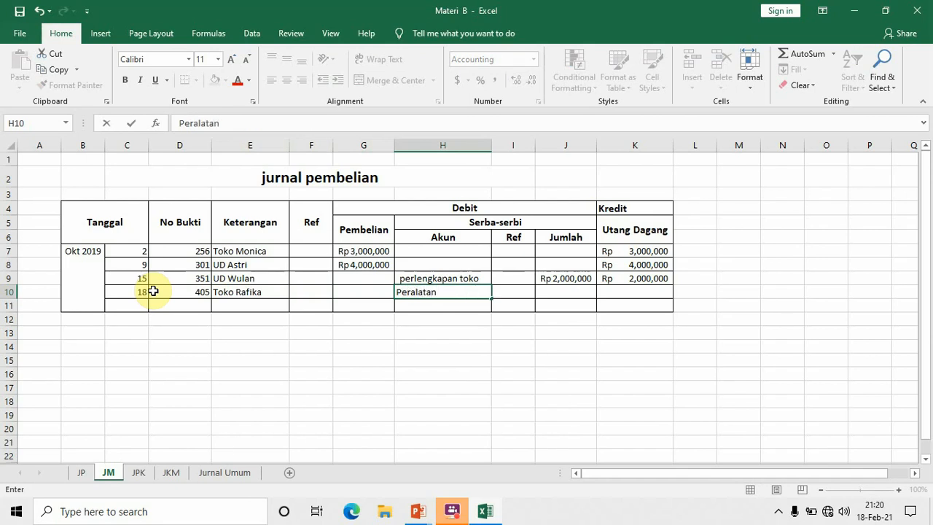
{"action": "type", "text": " toko"}
{"action": "key", "text": "Tab"}
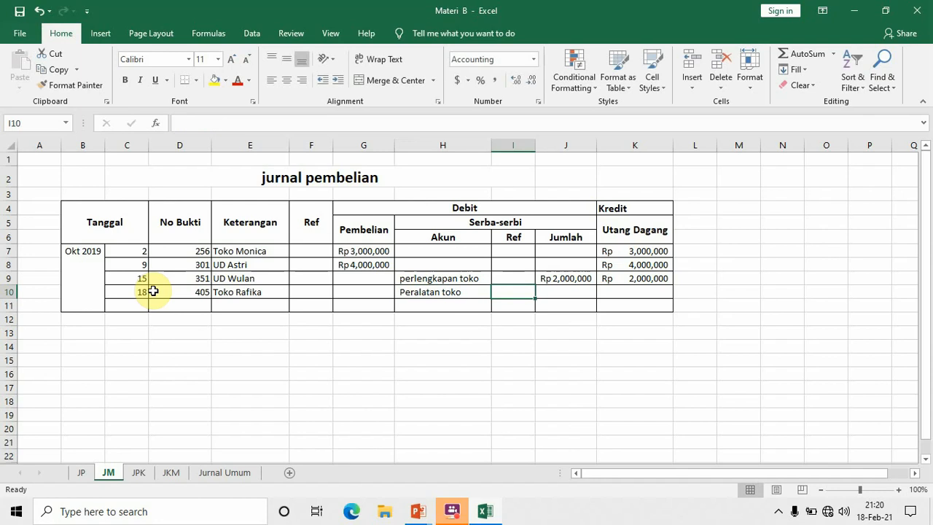
Step: Enter 1500000 as the Serba-serbi Jumlah in row 10 and set its Utang Dagang cell to =J10
{"action": "key", "text": "Tab"}
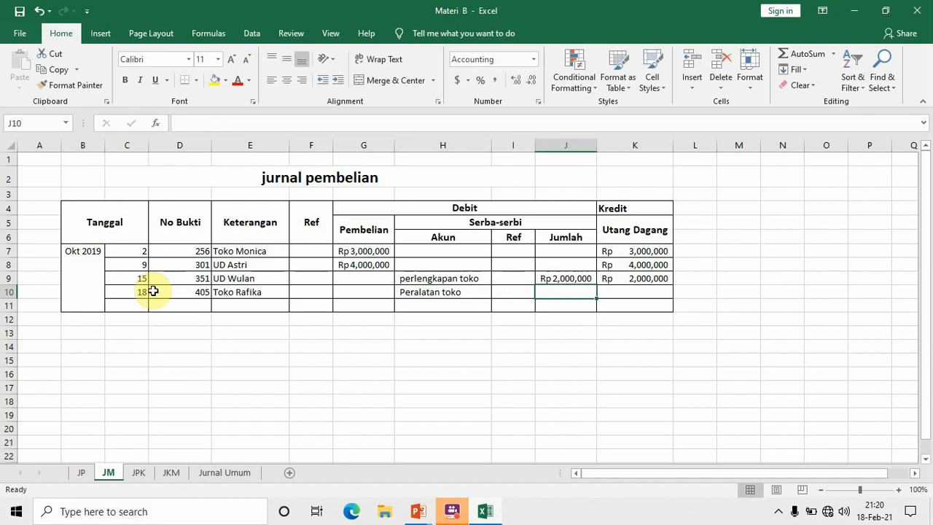
{"action": "type", "text": "1,500,0"}
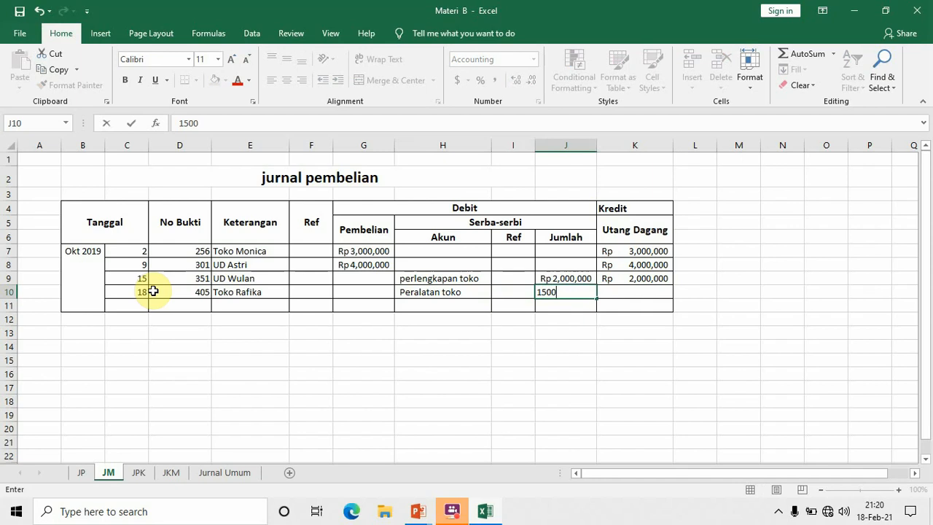
{"action": "type", "text": "000"}
{"action": "key", "text": "Tab"}
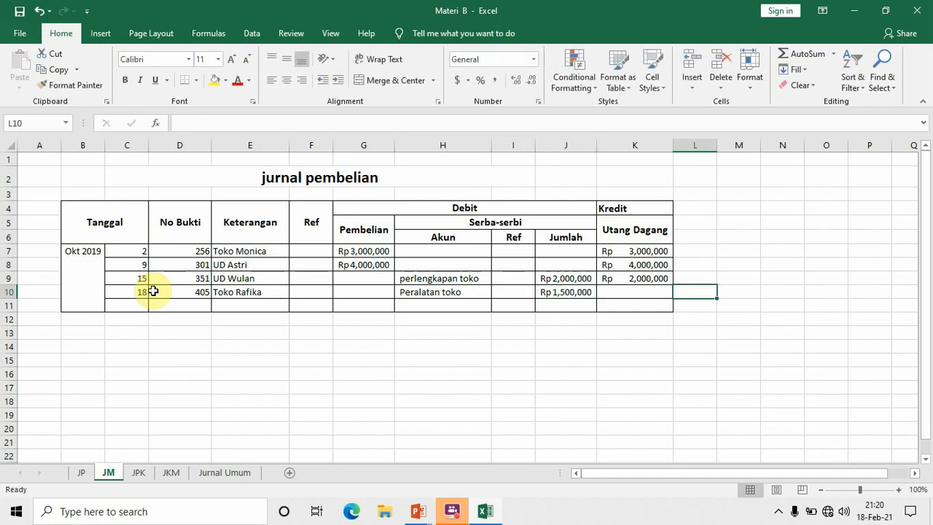
{"action": "type", "text": "="}
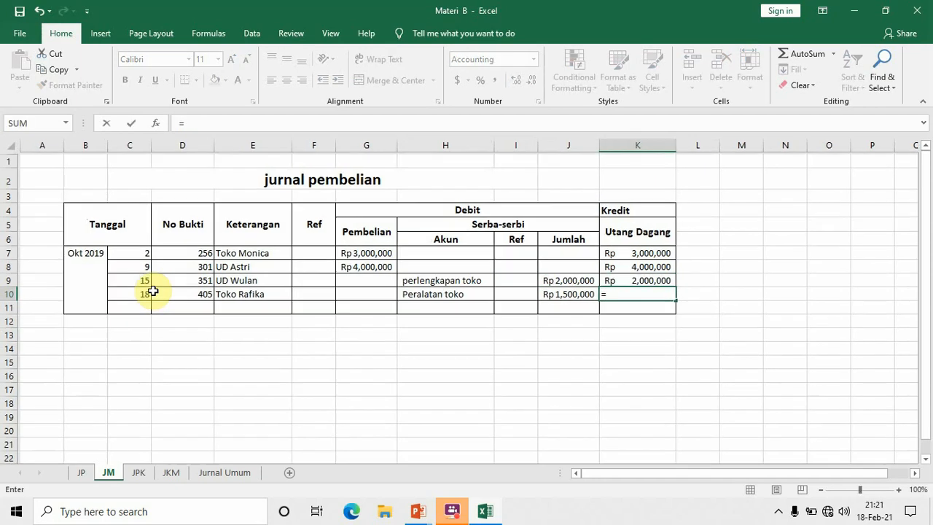
{"action": "left_click", "coordinate": [584, 291]}
{"action": "key", "text": "Return"}
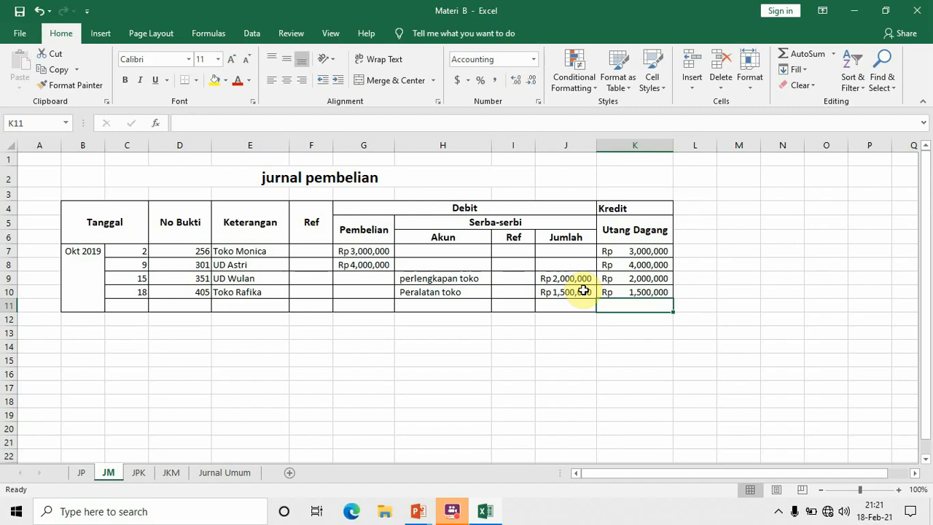
Step: Start the fifth purchase entry in row 11 with day 25 and No Bukti 515
{"action": "left_click", "coordinate": [137, 303]}
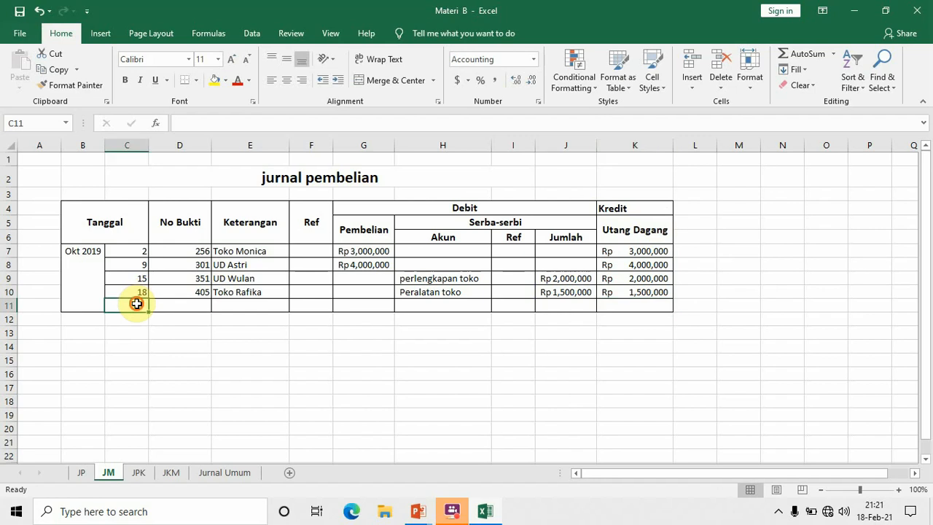
{"action": "type", "text": "25"}
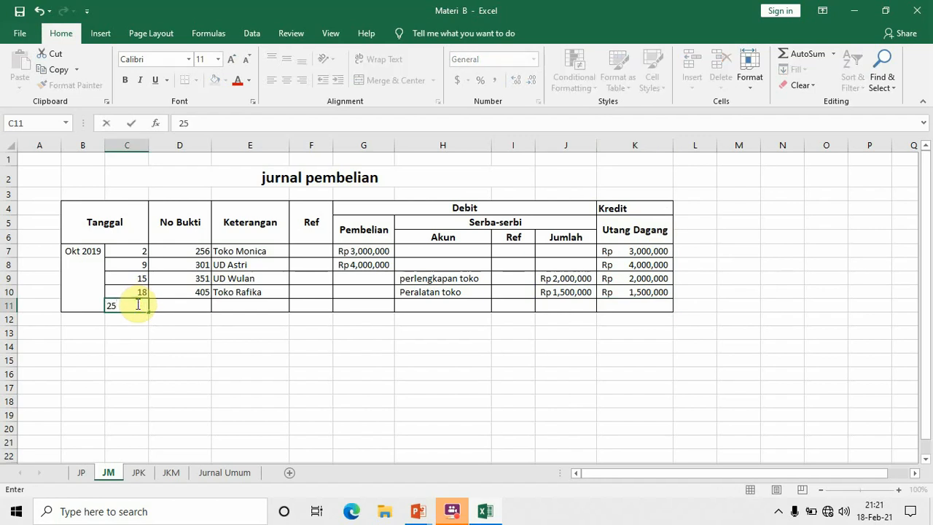
{"action": "key", "text": "Tab"}
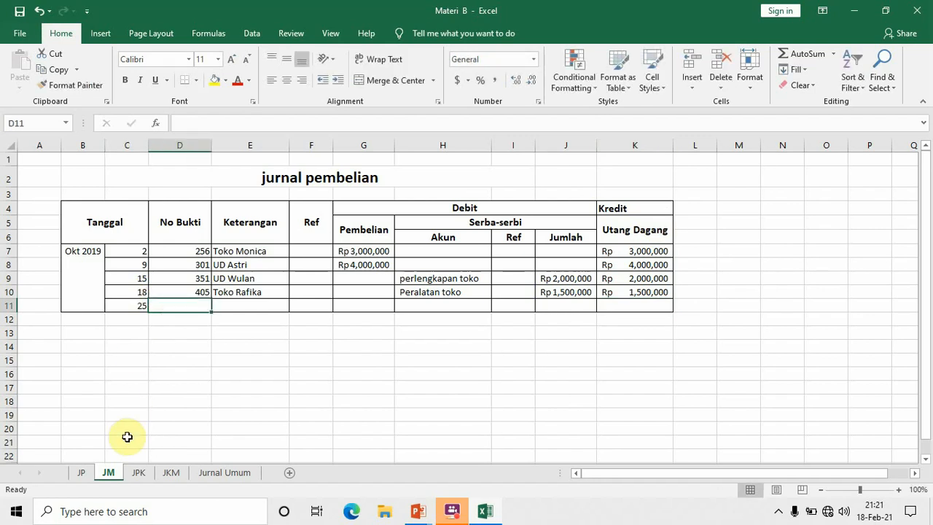
{"action": "type", "text": "515"}
{"action": "key", "text": "Tab"}
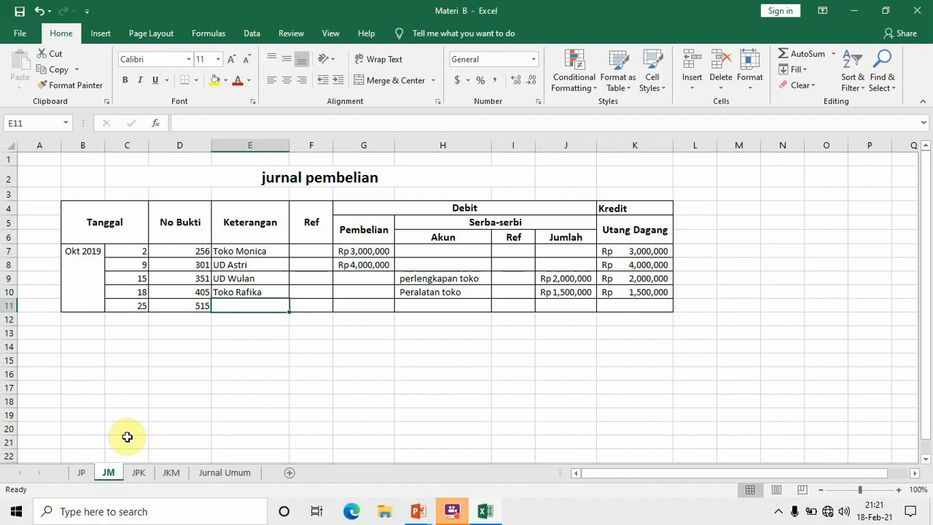
Step: Enter CV Uli as the Keterangan of the row 11 purchase
{"action": "type", "text": "CV U"}
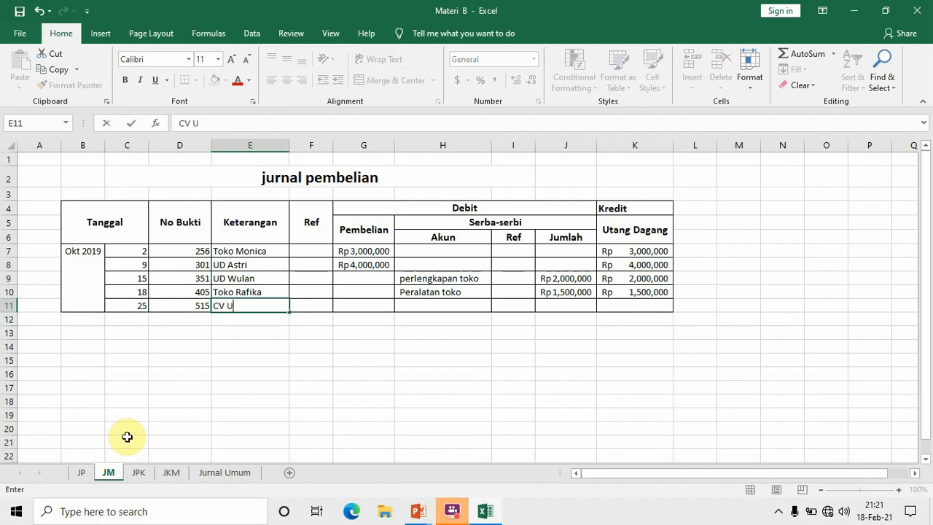
{"action": "type", "text": "li"}
{"action": "key", "text": "Tab"}
Step: Enter 3000000 as the Pembelian amount in row 11 and set its Utang Dagang cell to =G11
{"action": "key", "text": "Tab"}
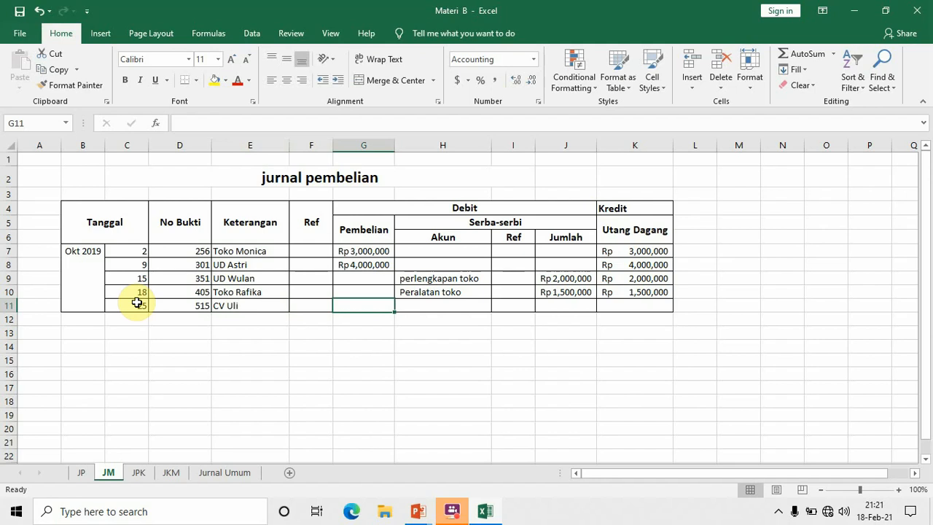
{"action": "type", "text": "3000000"}
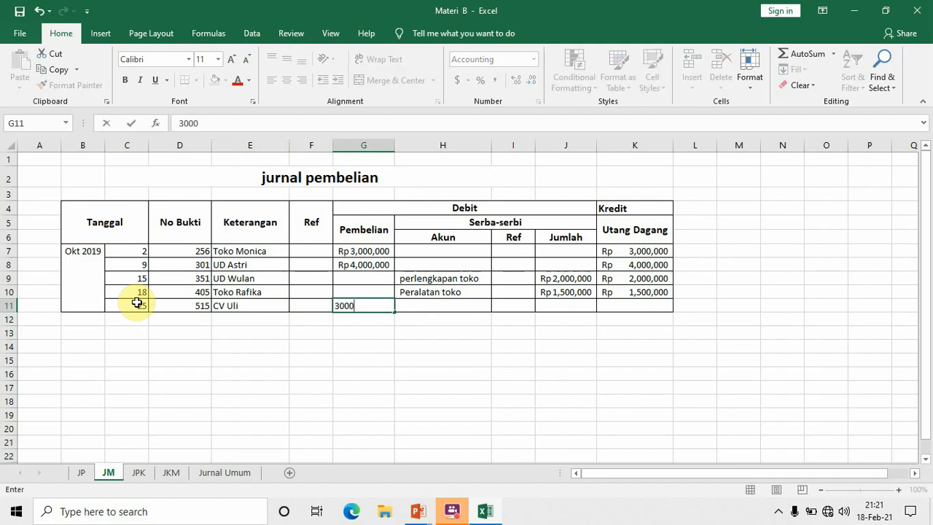
{"action": "key", "text": "Tab"}
{"action": "key", "text": "Tab"}
{"action": "key", "text": "Tab"}
{"action": "key", "text": "Tab"}
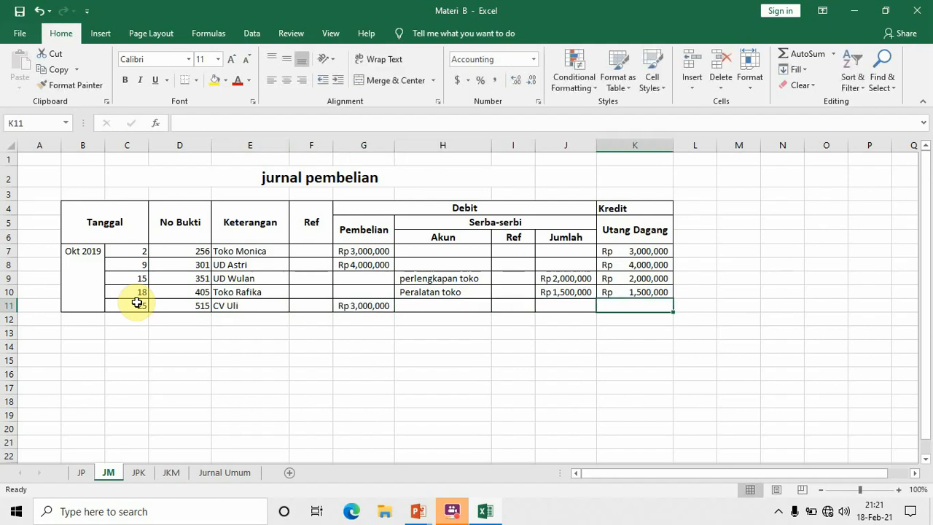
{"action": "type", "text": "="}
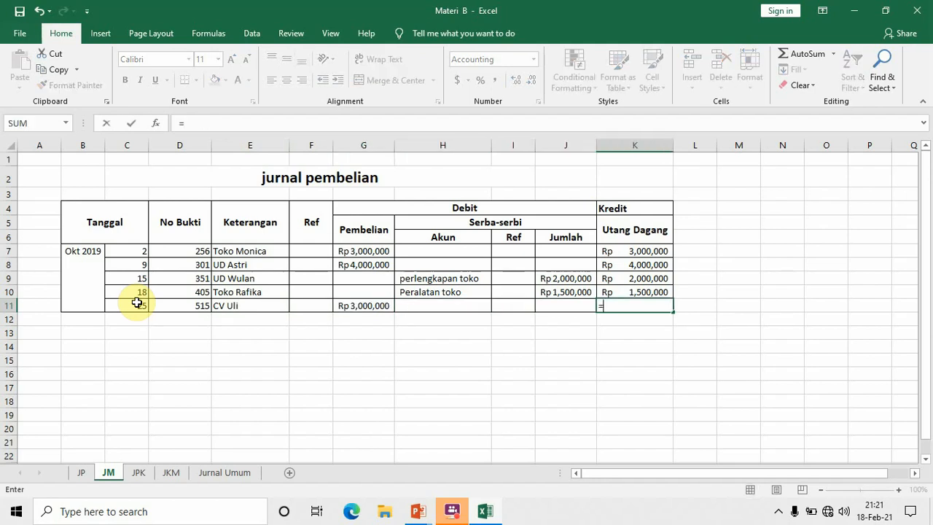
{"action": "left_click", "coordinate": [376, 308]}
{"action": "key", "text": "Return"}
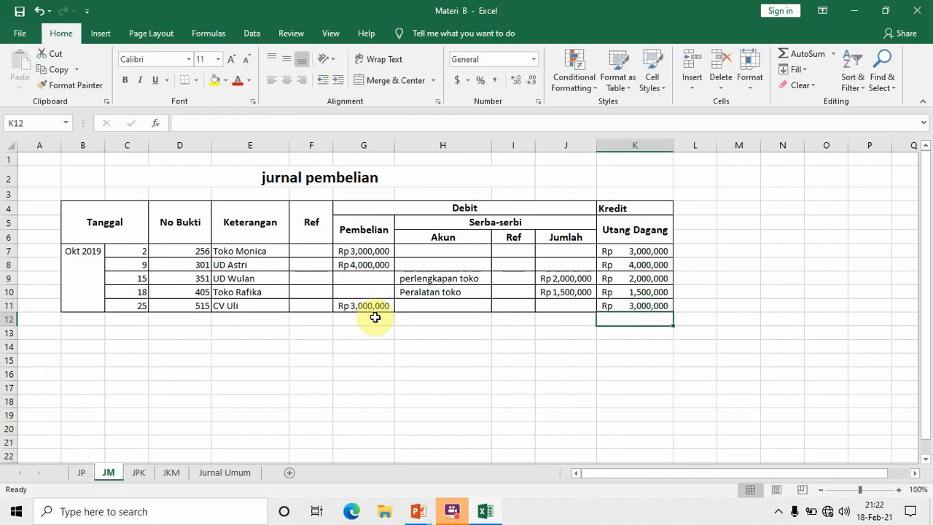
Step: Total the Pembelian column in G12 with a SUM of G7:G11
{"action": "left_click", "coordinate": [376, 319]}
{"action": "type", "text": "="}
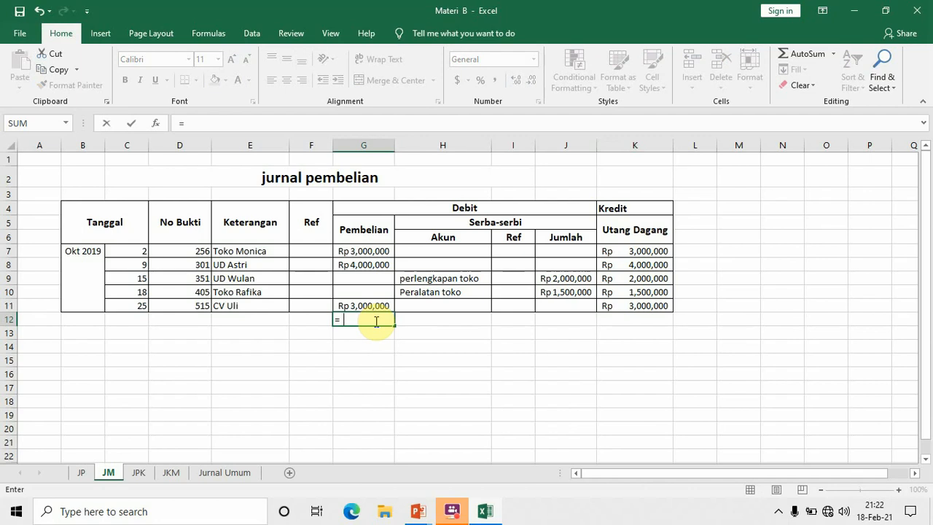
{"action": "type", "text": "sum("}
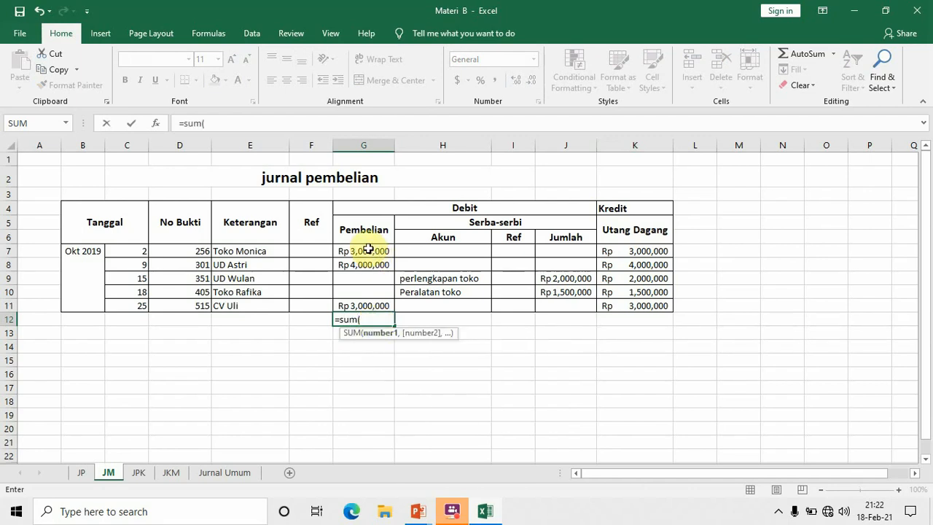
{"action": "left_click", "coordinate": [367, 251]}
{"action": "key", "text": "shift+Down"}
{"action": "key", "text": "shift+Down"}
{"action": "key", "text": "shift+Down"}
{"action": "key", "text": "shift+Down"}
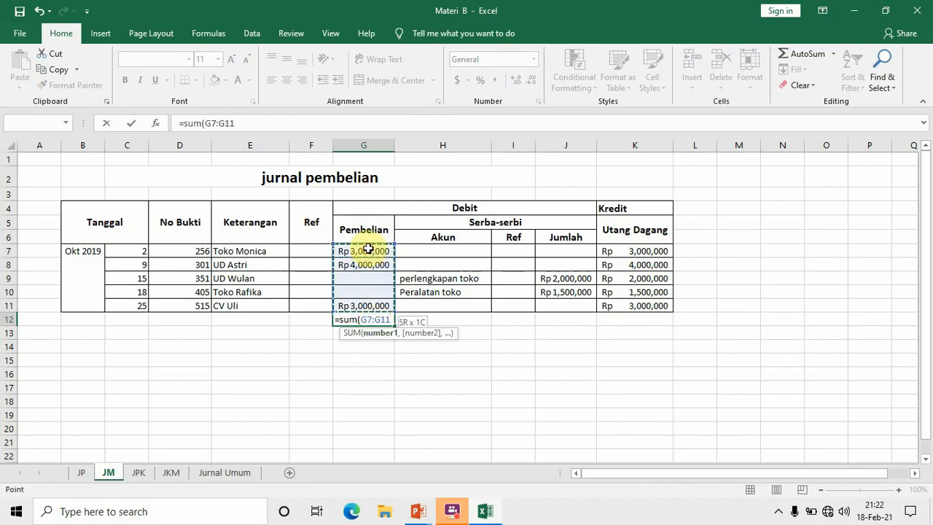
{"action": "key", "text": "Return"}
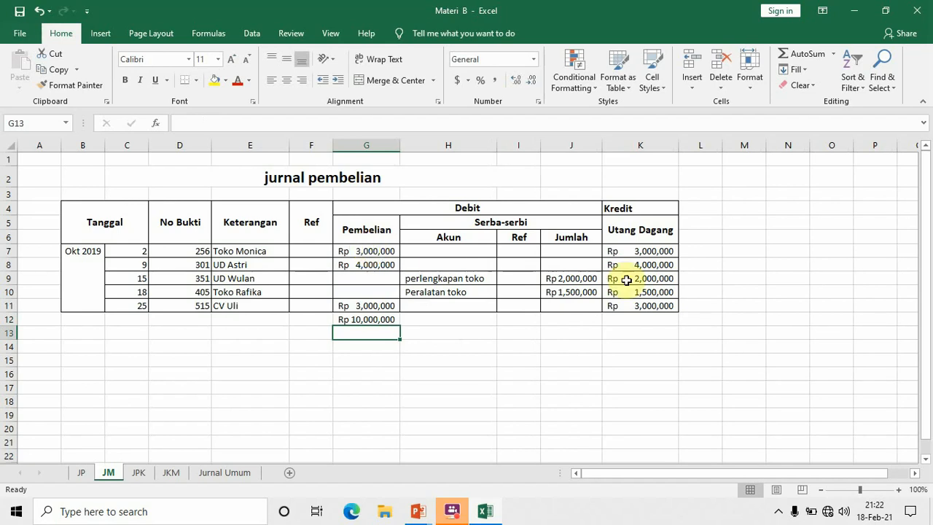
Step: Total the Utang Dagang column in K12 with a SUM of K7:K11
{"action": "left_click", "coordinate": [638, 322]}
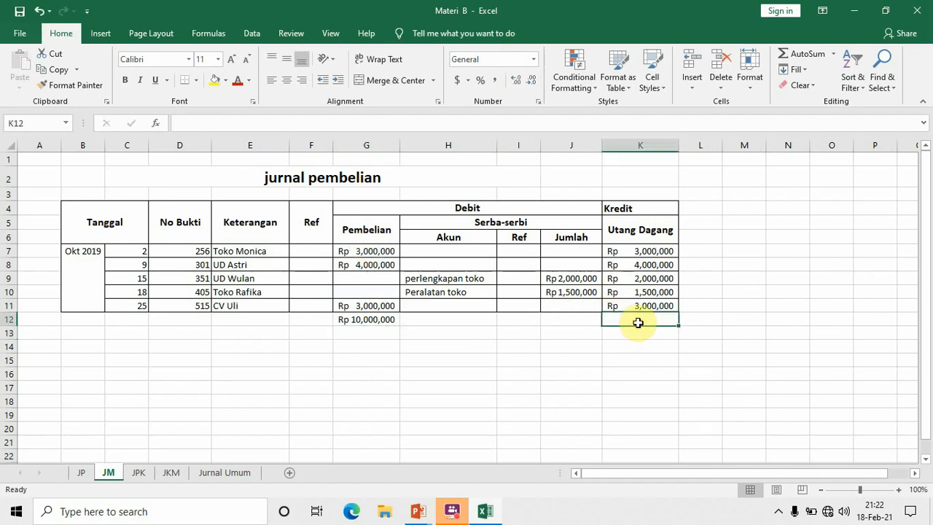
{"action": "type", "text": "=sum("}
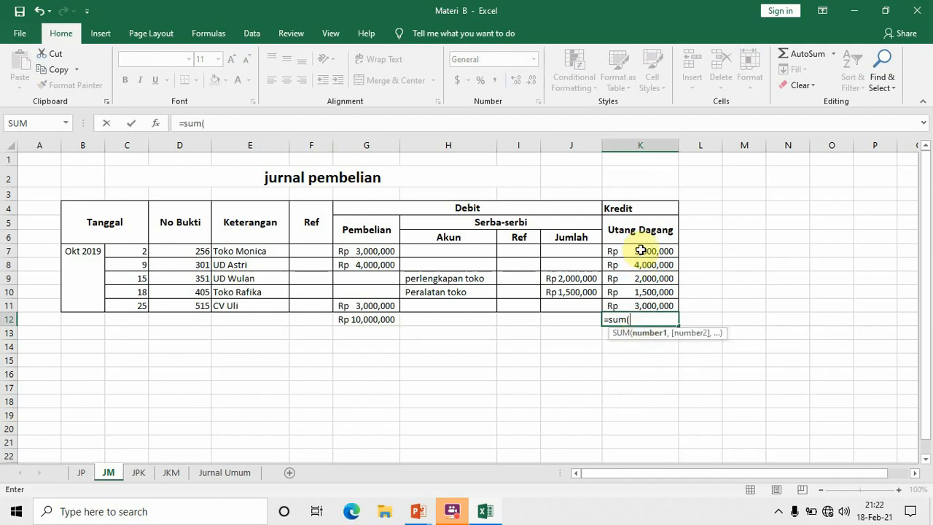
{"action": "left_click_drag", "start_coordinate": [639, 250], "coordinate": [640, 306]}
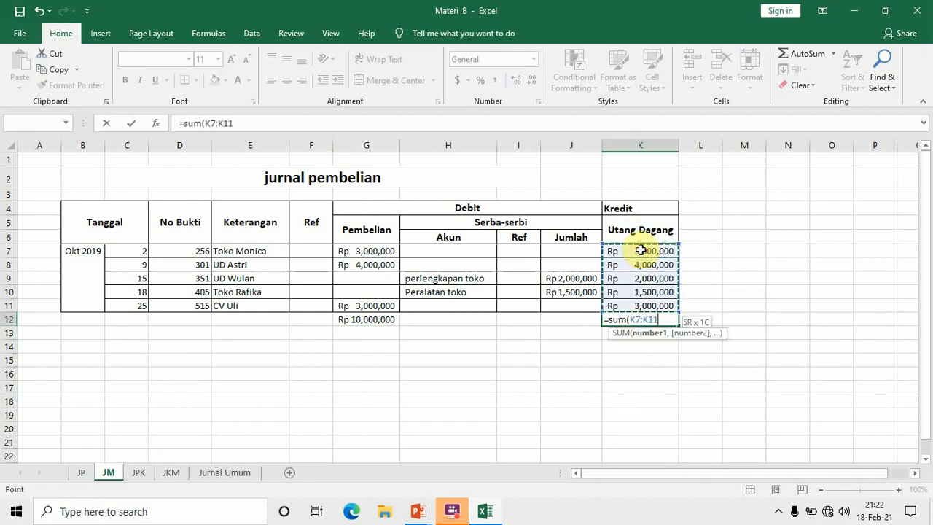
{"action": "key", "text": "Return"}
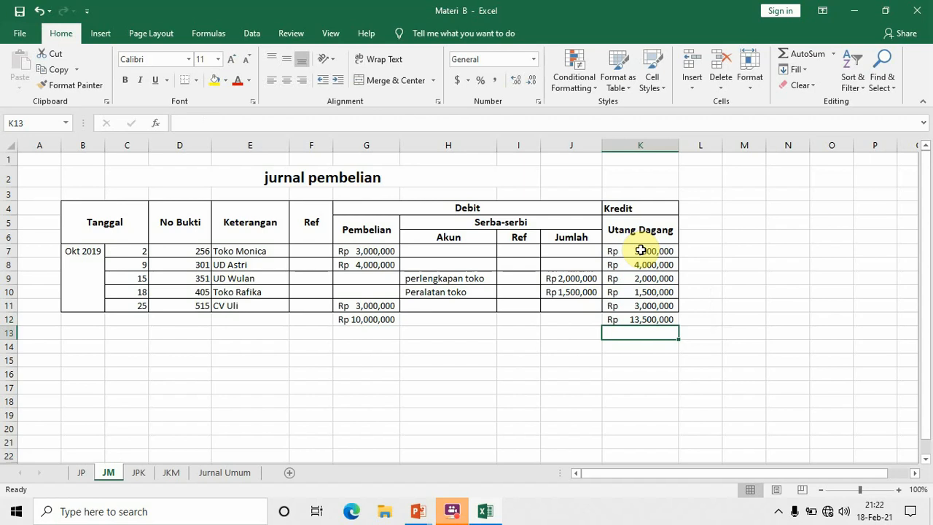
Step: Total the Serba-serbi Jumlah column in J12 with a SUM of J9:J11
{"action": "left_click", "coordinate": [567, 320]}
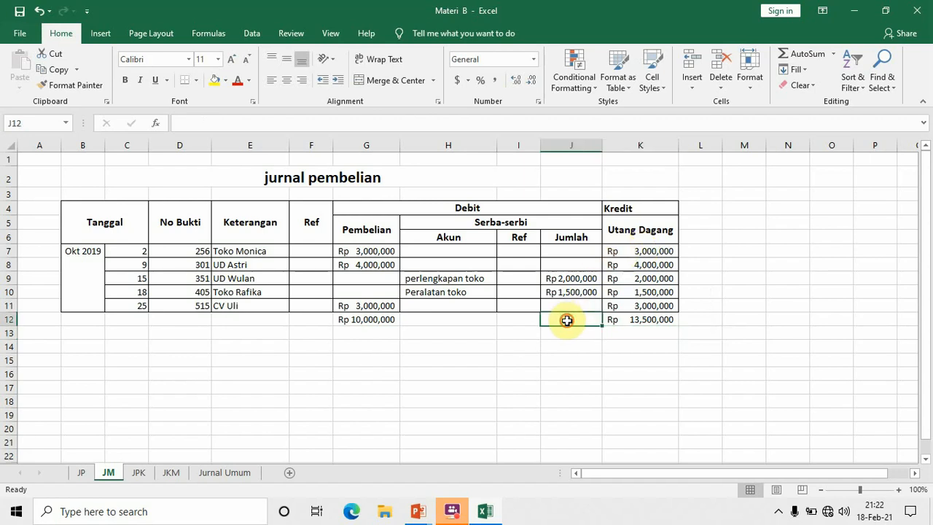
{"action": "type", "text": "="}
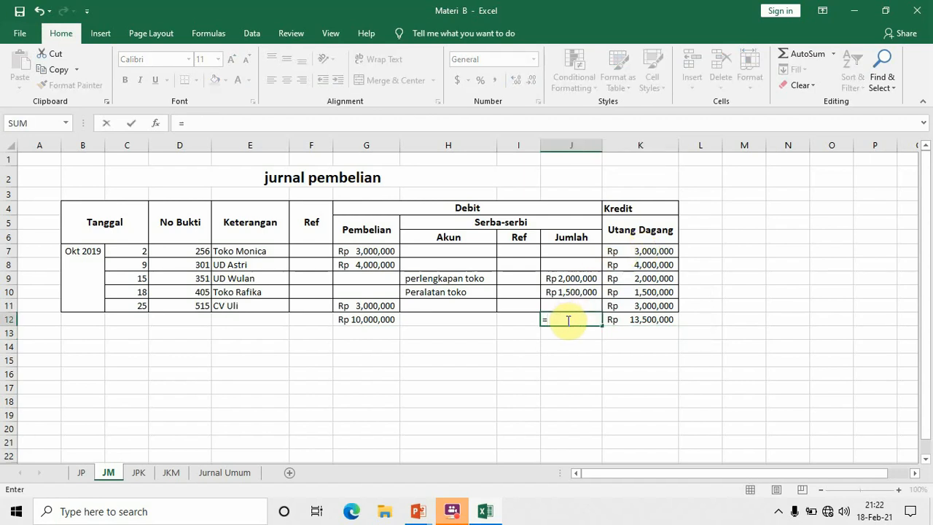
{"action": "type", "text": "sum("}
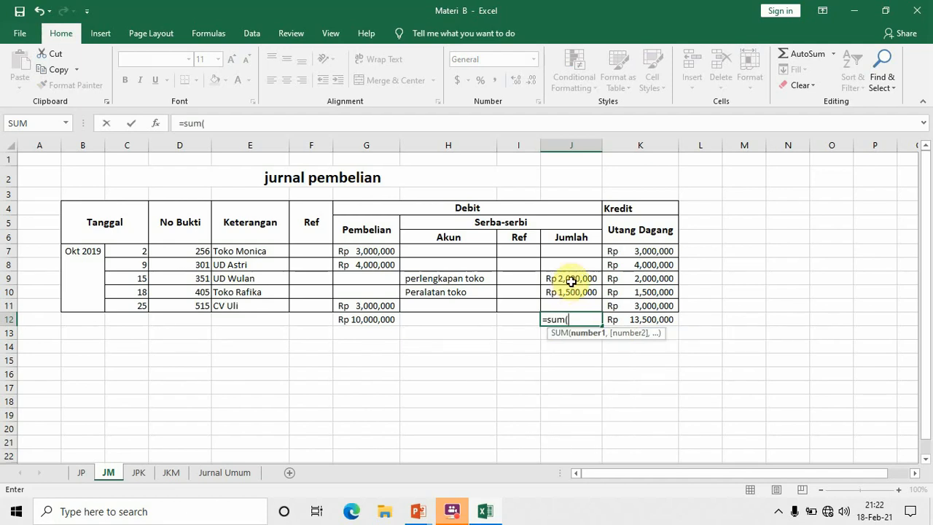
{"action": "left_click", "coordinate": [571, 280]}
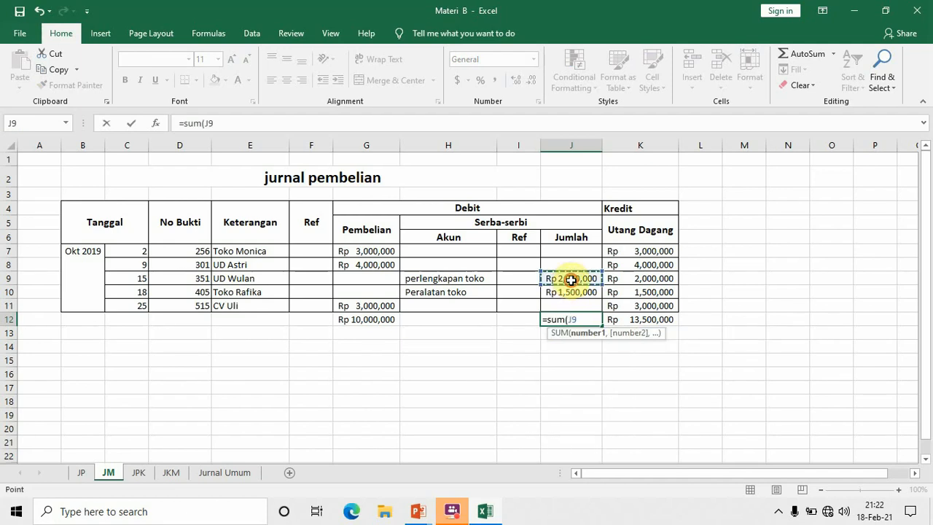
{"action": "key", "text": "shift+Down"}
{"action": "key", "text": "shift+Down"}
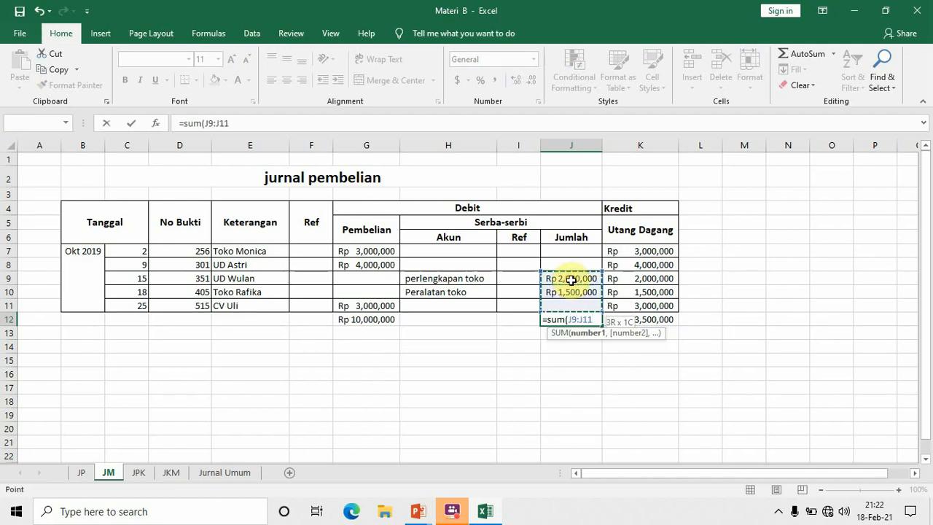
{"action": "key", "text": "Return"}
{"action": "left_click_drag", "start_coordinate": [571, 281], "coordinate": [577, 322]}
{"action": "left_click", "coordinate": [577, 333]}
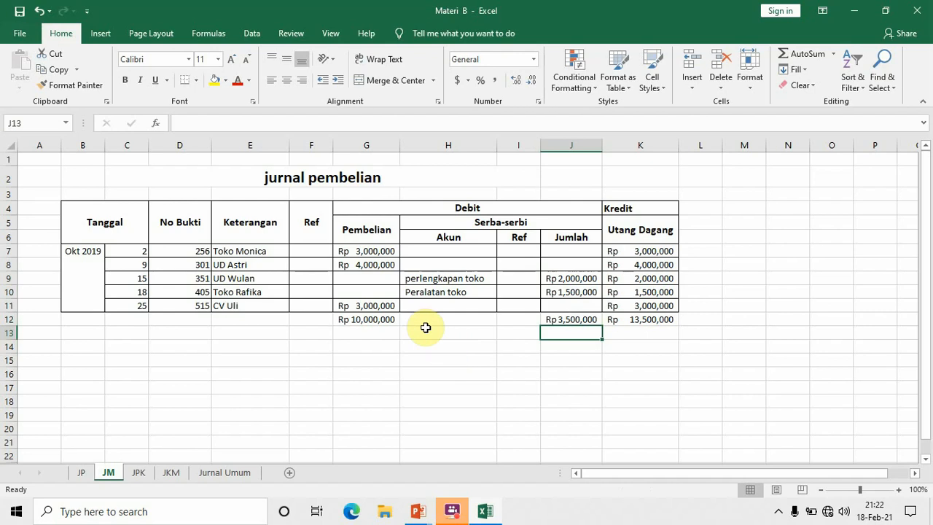
Step: Add the two debit totals in G13 with the formula =G12+J12
{"action": "left_click", "coordinate": [367, 335]}
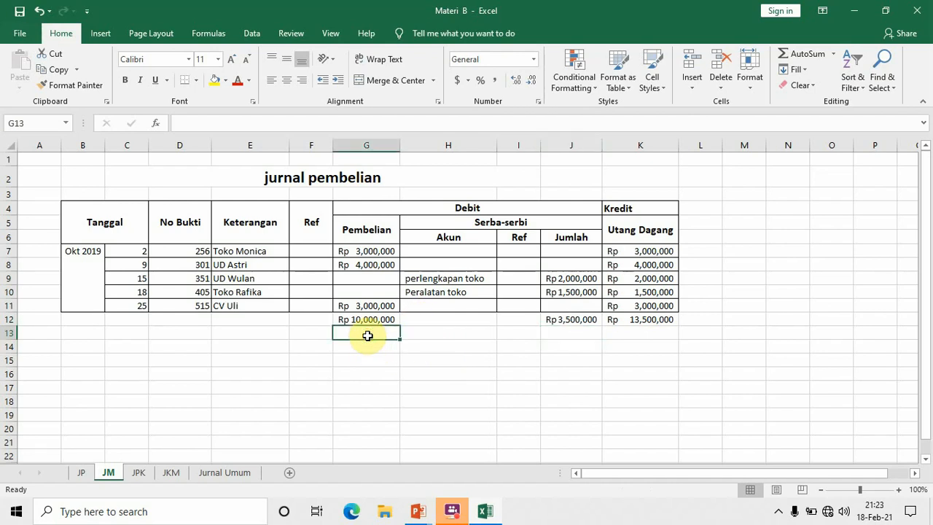
{"action": "type", "text": "="}
{"action": "left_click", "coordinate": [367, 319]}
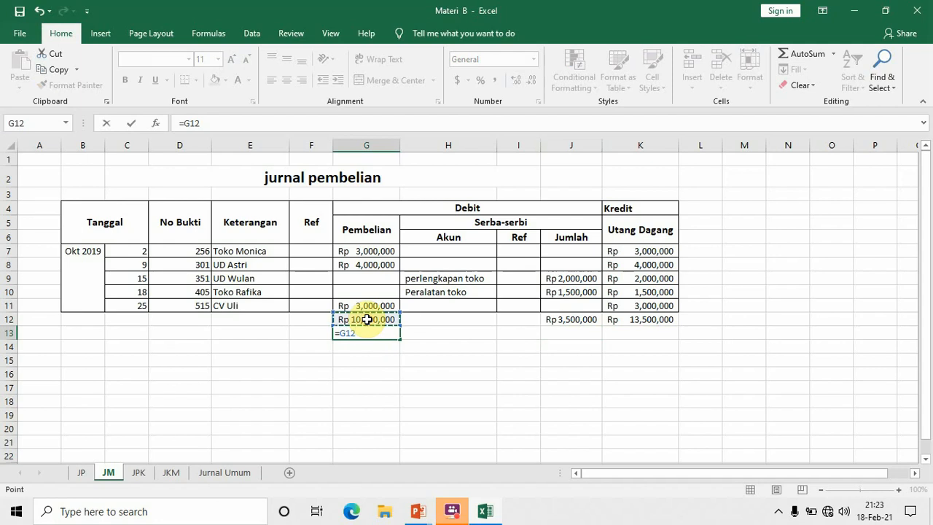
{"action": "type", "text": "+"}
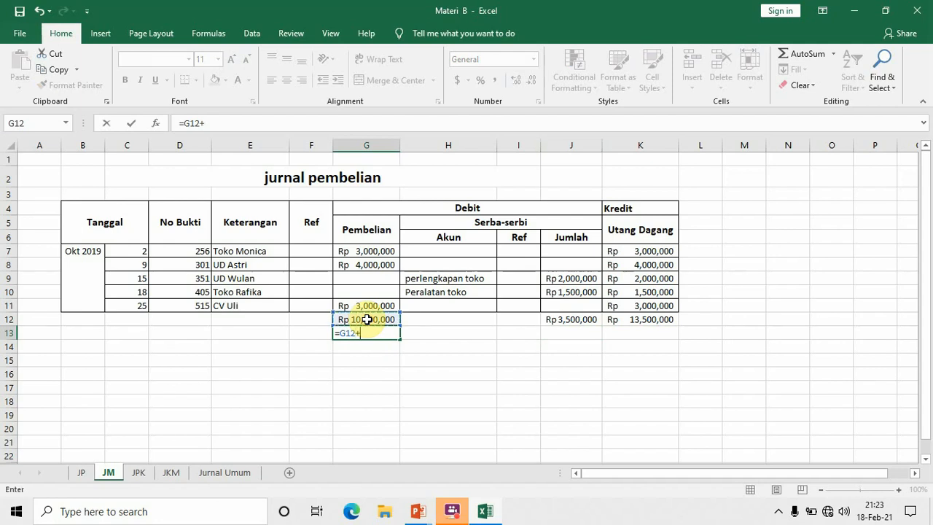
{"action": "left_click", "coordinate": [573, 319]}
{"action": "key", "text": "Return"}
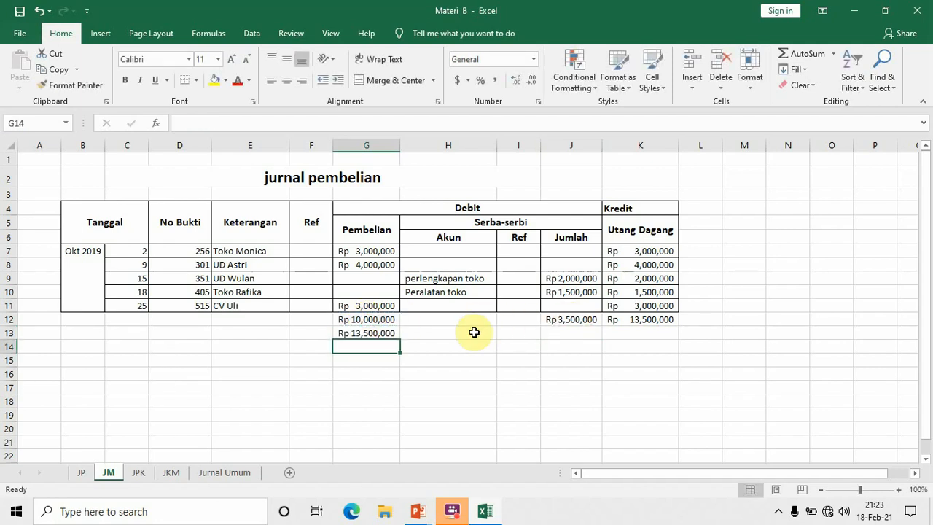
Step: Merge and center cells B12:F12 and label the total row Jumlah
{"action": "left_click", "coordinate": [99, 320]}
{"action": "left_click_drag", "start_coordinate": [99, 320], "coordinate": [311, 319]}
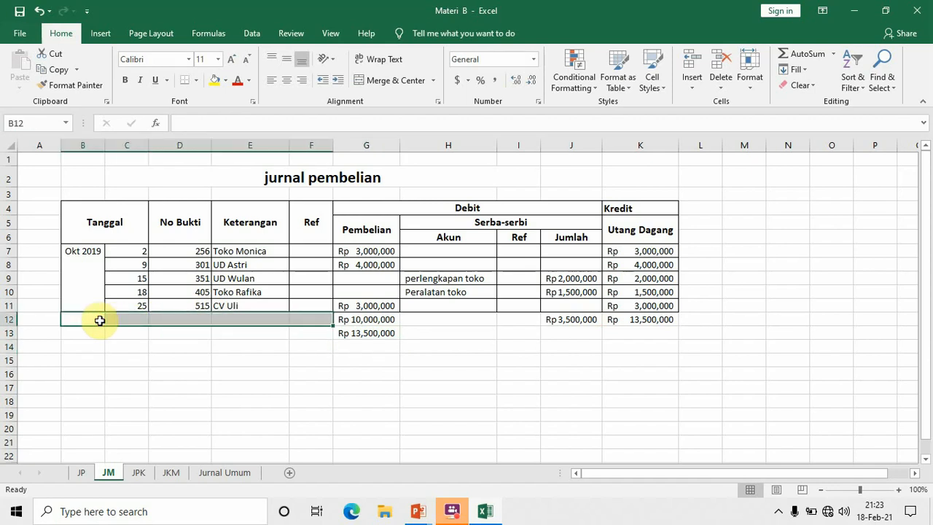
{"action": "left_click", "coordinate": [384, 80]}
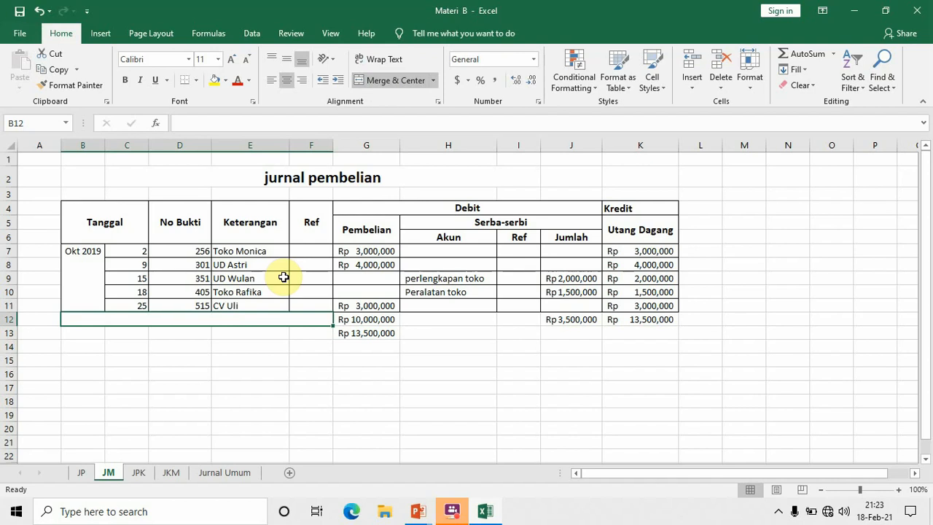
{"action": "type", "text": "Jumlah"}
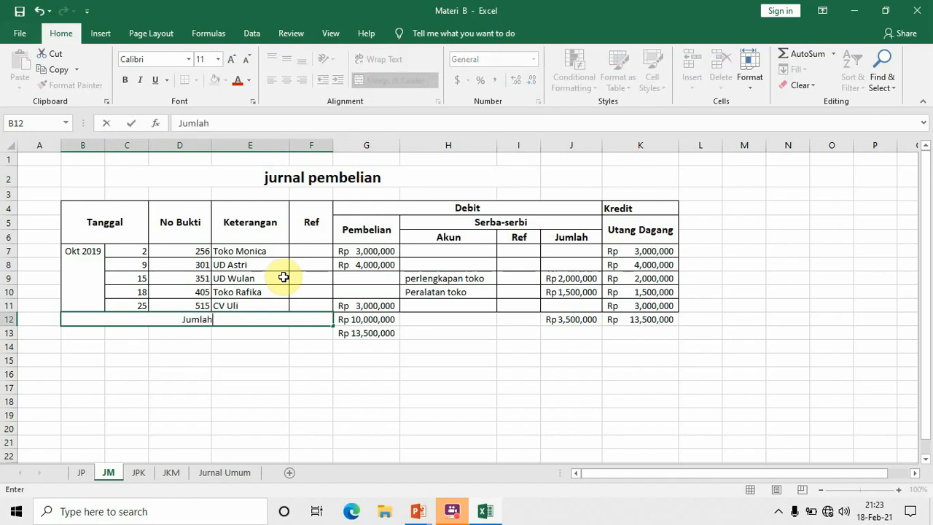
{"action": "left_click", "coordinate": [420, 359]}
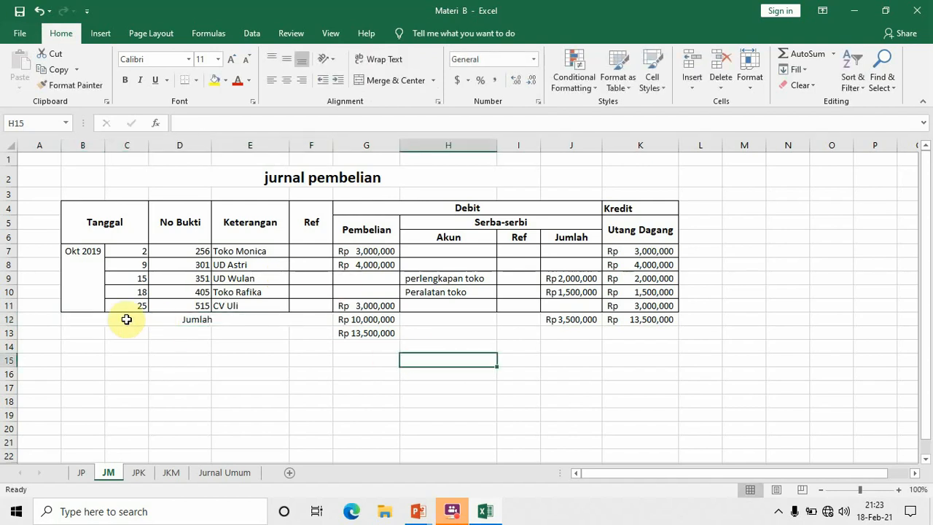
Step: Apply all borders to the Jumlah row, from B12 to K12
{"action": "left_click", "coordinate": [78, 319]}
{"action": "key", "text": "shift+Right"}
{"action": "key", "text": "shift+Right"}
{"action": "key", "text": "shift+Right"}
{"action": "key", "text": "shift+Right"}
{"action": "key", "text": "shift+Right"}
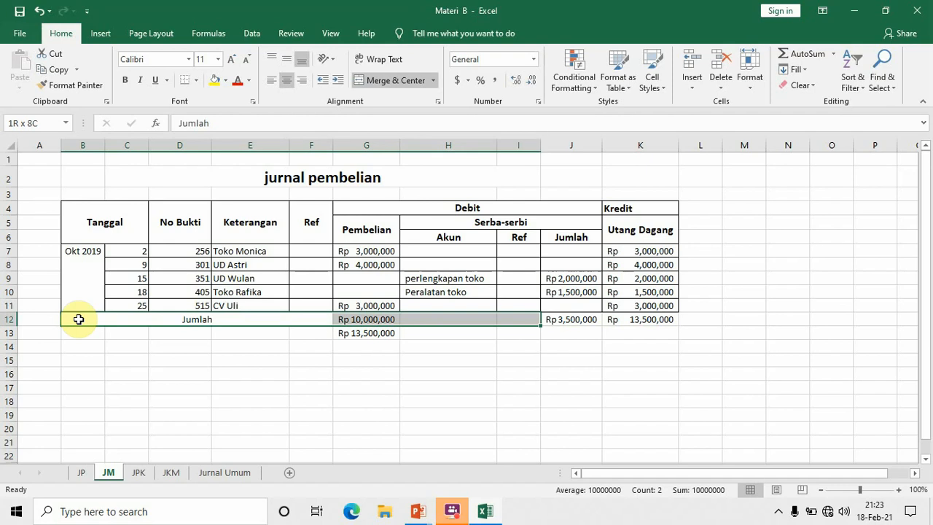
{"action": "left_click", "coordinate": [199, 82]}
{"action": "left_click", "coordinate": [210, 197]}
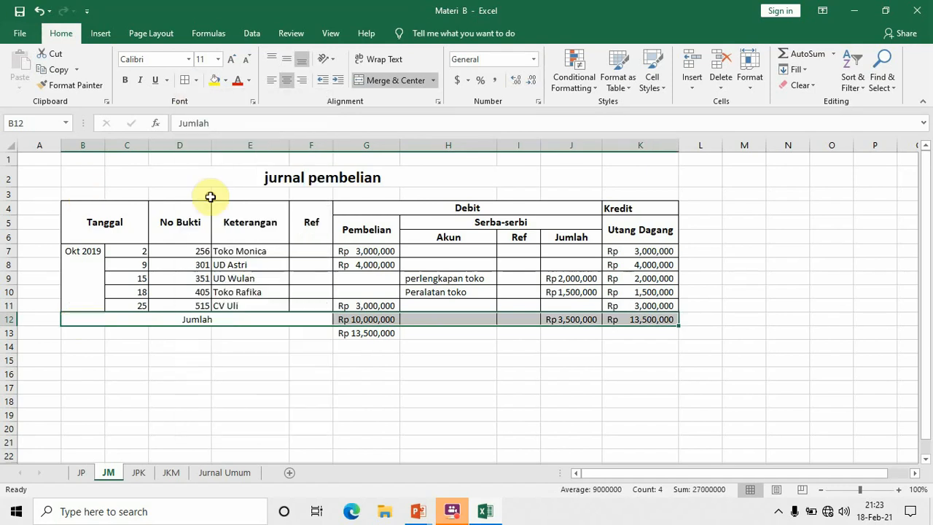
{"action": "left_click", "coordinate": [441, 360]}
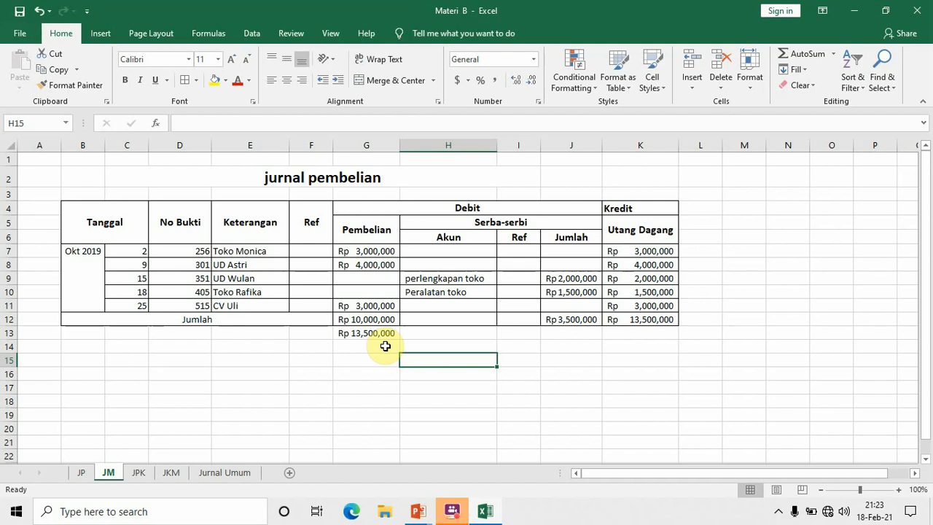
Step: Make the Utang Dagang total in K12 and the combined debit total in G13 bold
{"action": "left_click", "coordinate": [645, 319]}
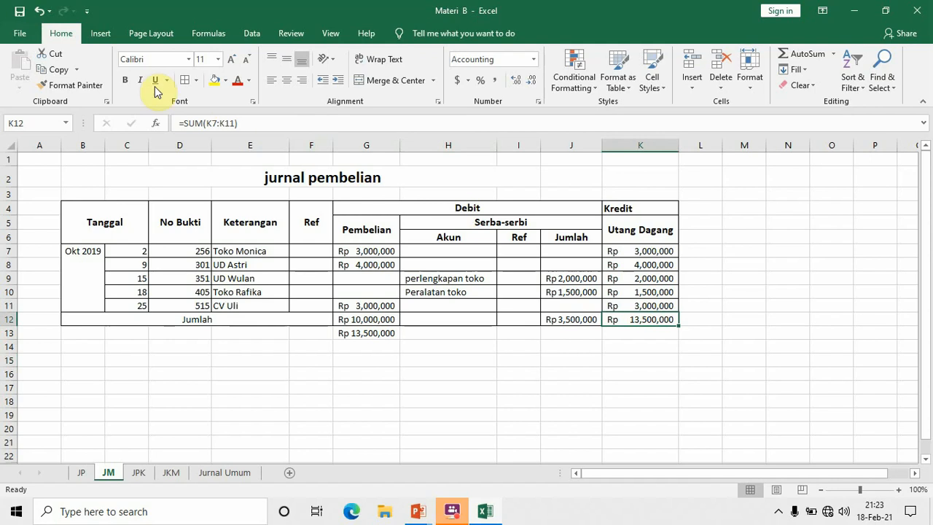
{"action": "left_click", "coordinate": [125, 80]}
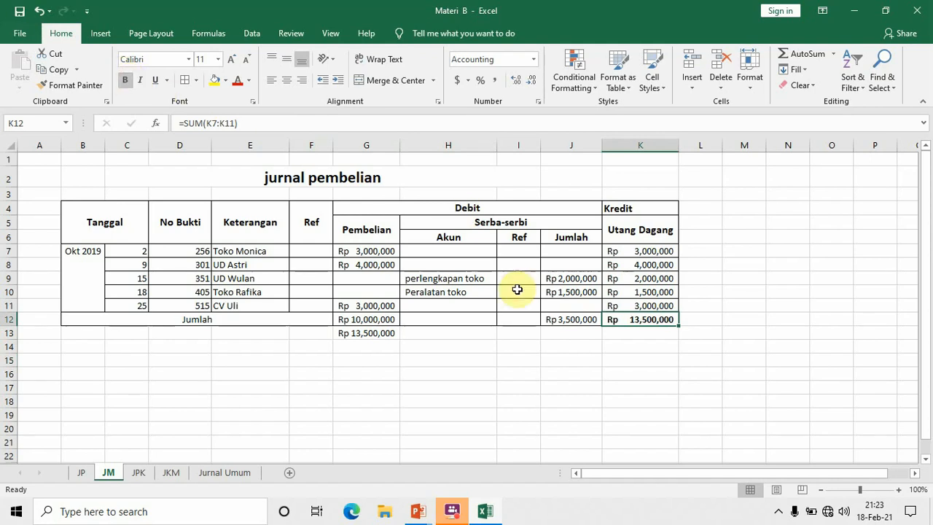
{"action": "left_click", "coordinate": [375, 335]}
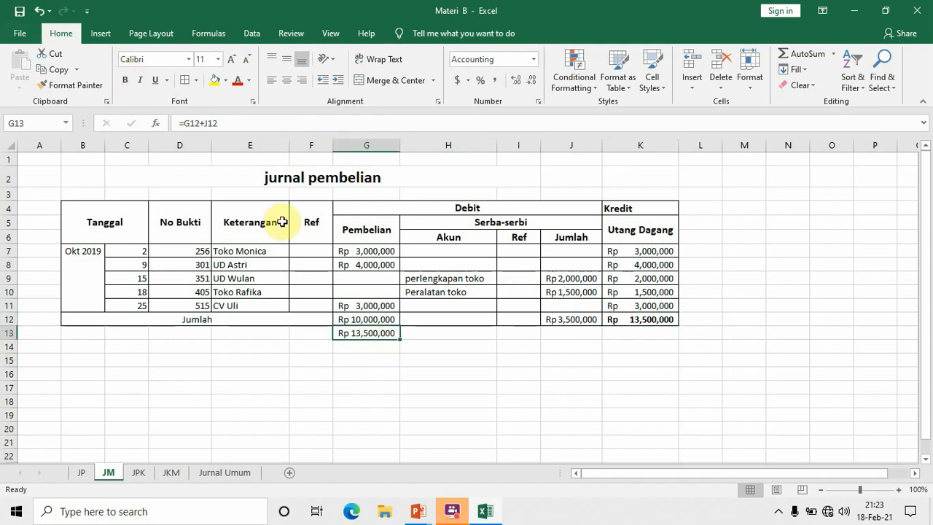
{"action": "left_click", "coordinate": [126, 79]}
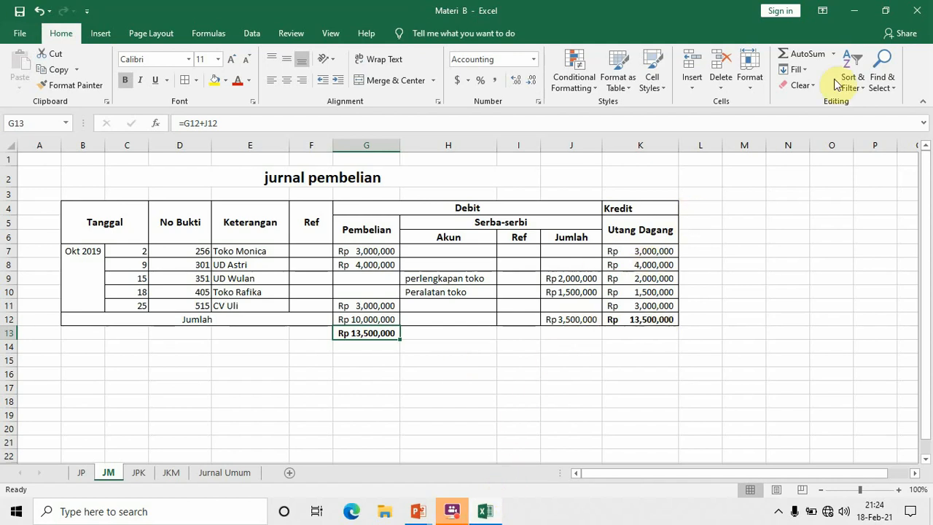
Step: Close the Materi B workbook and save its changes
{"action": "left_click", "coordinate": [917, 11]}
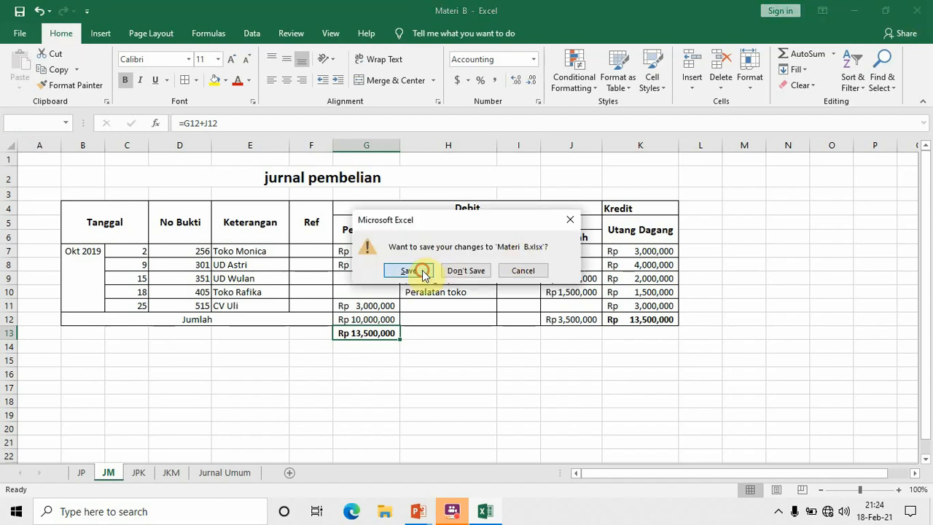
{"action": "left_click", "coordinate": [410, 271]}
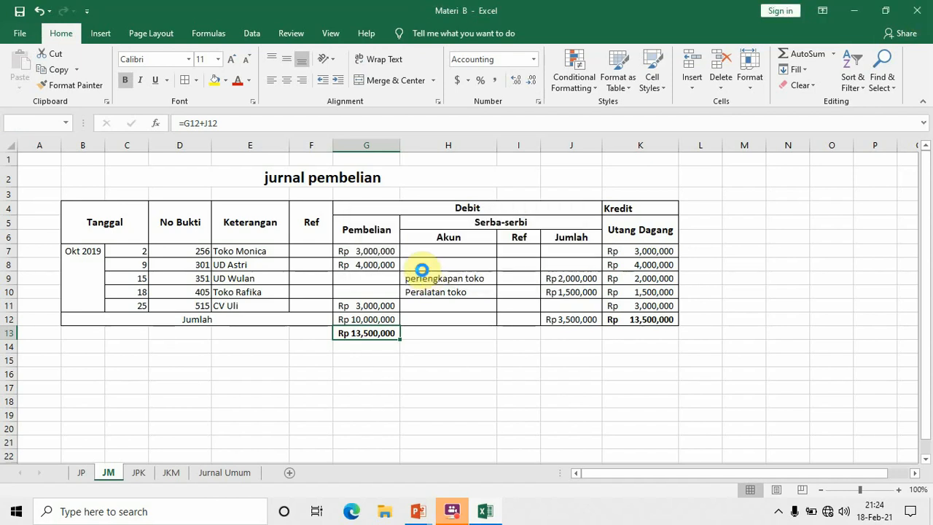
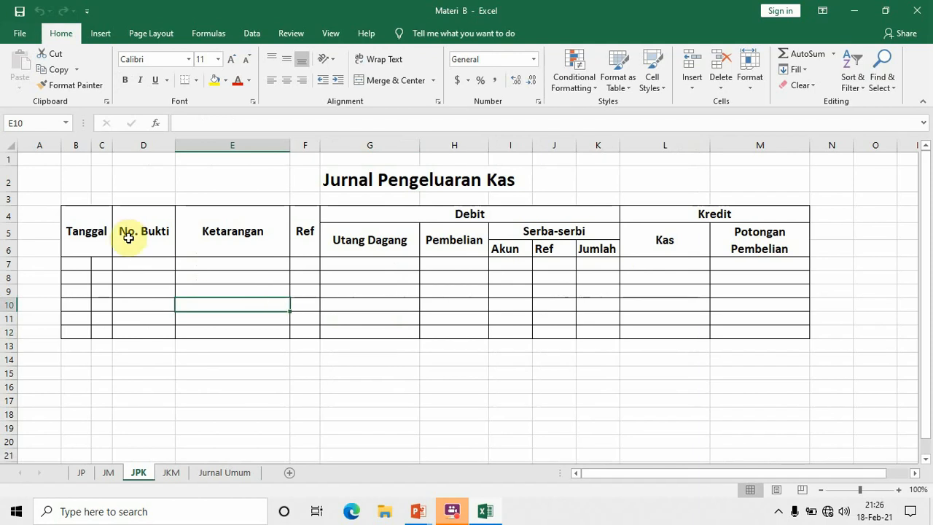
Step: Enter day 2 in C7 and voucher number 001 in D7 of the cash payments journal
{"action": "double_click", "coordinate": [95, 263]}
{"action": "type", "text": "2"}
{"action": "key", "text": "Tab"}
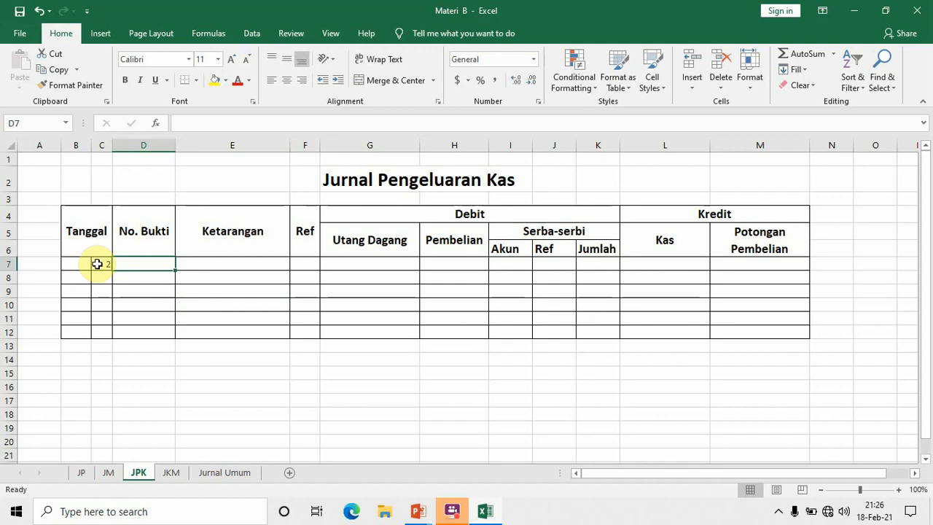
{"action": "type", "text": "001"}
{"action": "key", "text": "Tab"}
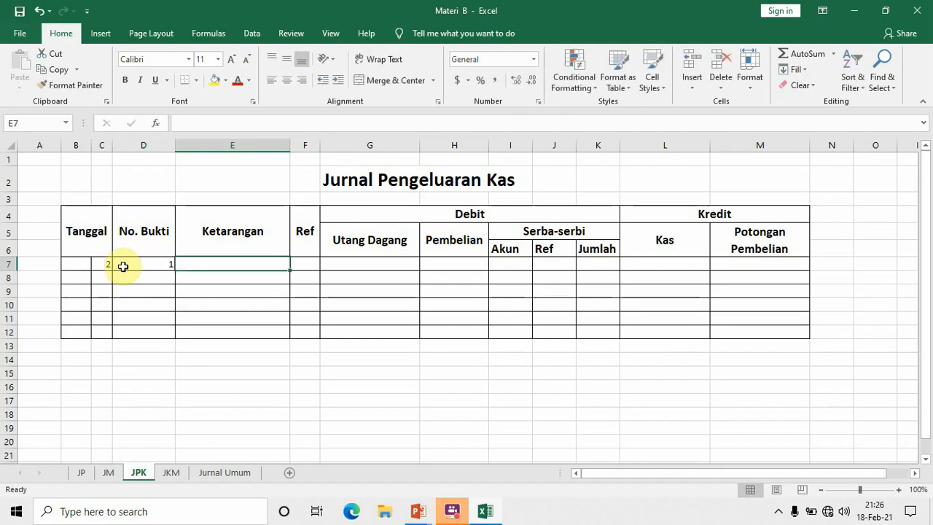
Step: Format the No. Bukti cell D7 as Text
{"action": "left_click", "coordinate": [129, 266]}
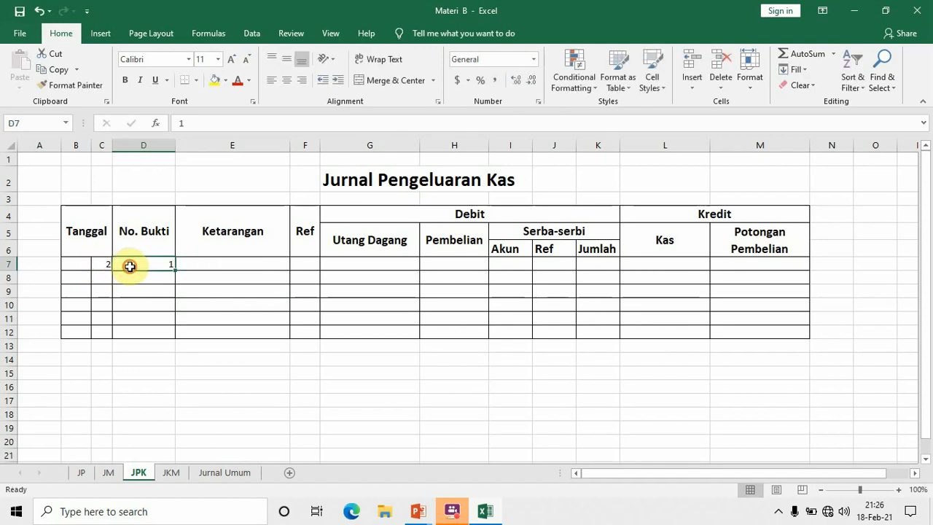
{"action": "left_click", "coordinate": [533, 59]}
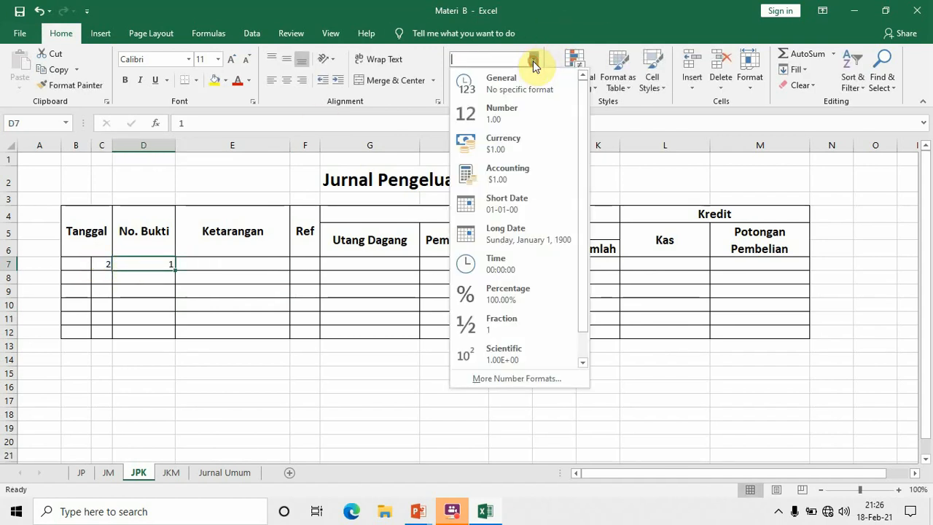
{"action": "left_click", "coordinate": [481, 379]}
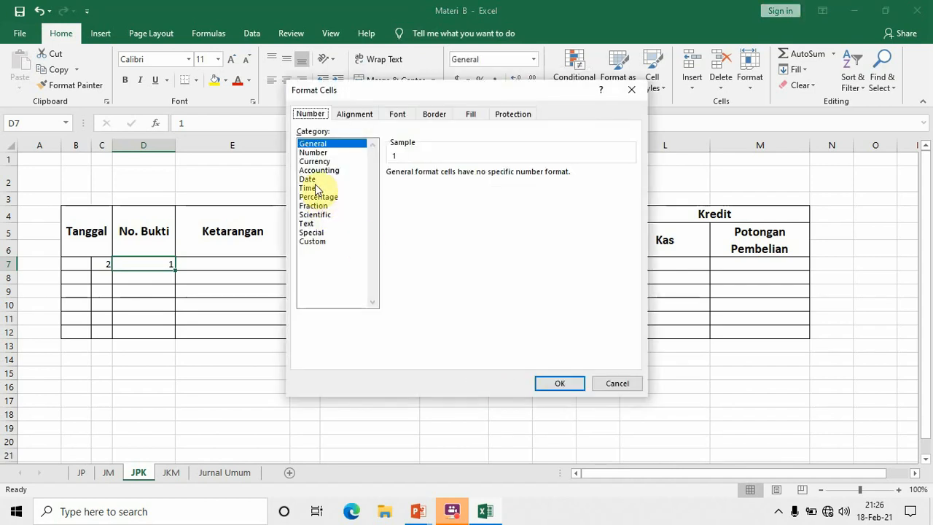
{"action": "left_click", "coordinate": [315, 223]}
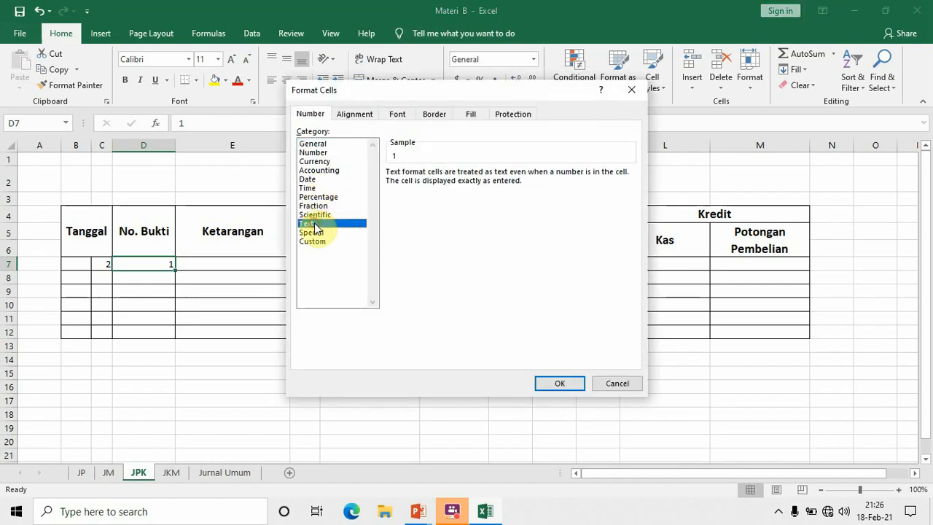
{"action": "left_click", "coordinate": [557, 383]}
{"action": "left_click", "coordinate": [148, 267]}
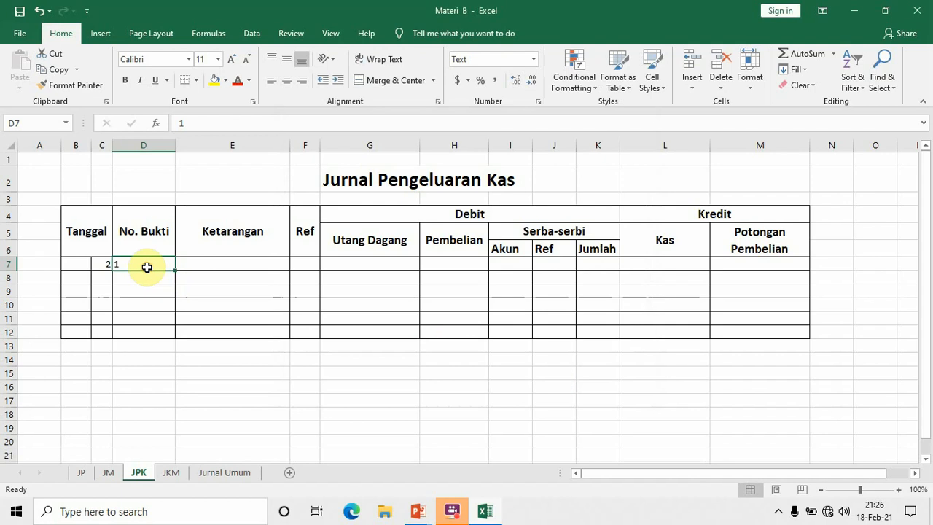
Step: Replace the voucher number in D7 with BKK no. 001
{"action": "key", "text": "BackSpace"}
{"action": "type", "text": "011"}
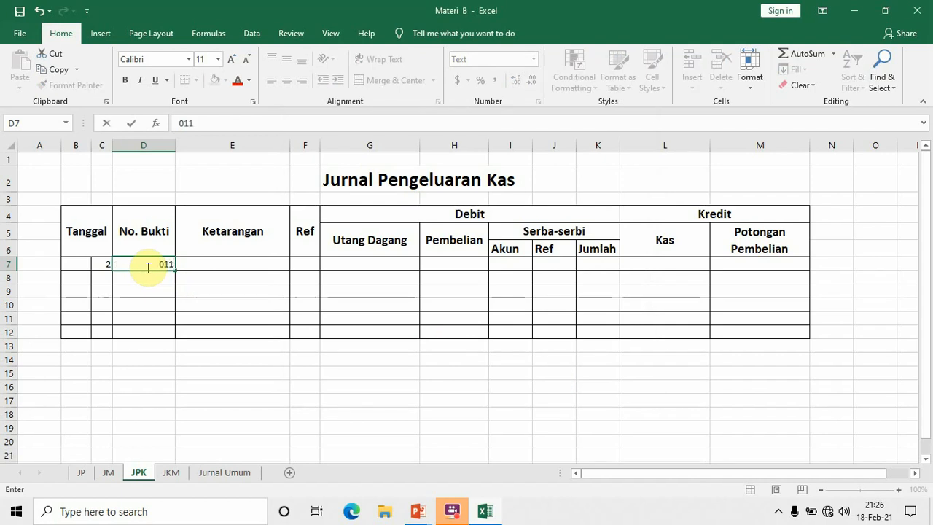
{"action": "key", "text": "BackSpace"}
{"action": "key", "text": "BackSpace"}
{"action": "key", "text": "BackSpace"}
{"action": "type", "text": "001"}
{"action": "key", "text": "BackSpace"}
{"action": "key", "text": "BackSpace"}
{"action": "key", "text": "BackSpace"}
{"action": "type", "text": "BKK no. 001"}
{"action": "key", "text": "Return"}
Step: Enter Toko Eka as the description in E7
{"action": "left_click", "coordinate": [227, 265]}
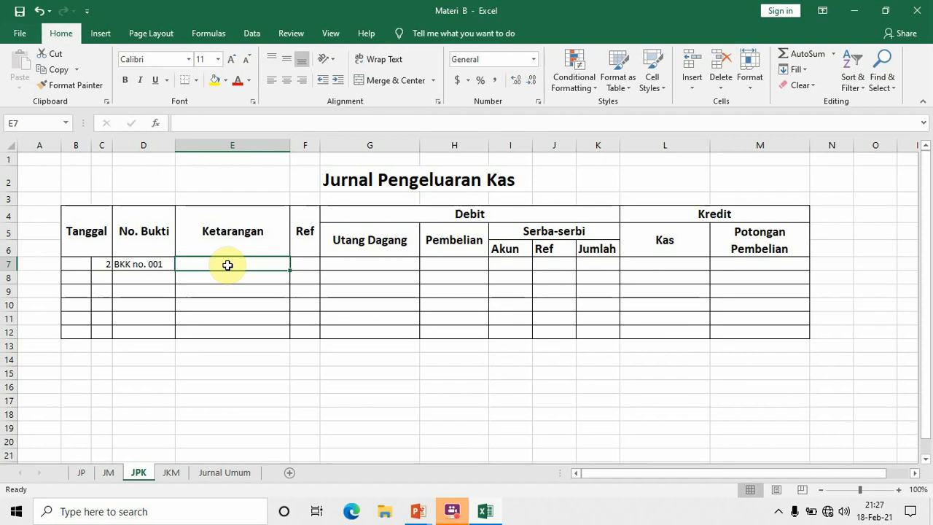
{"action": "type", "text": "Toko"}
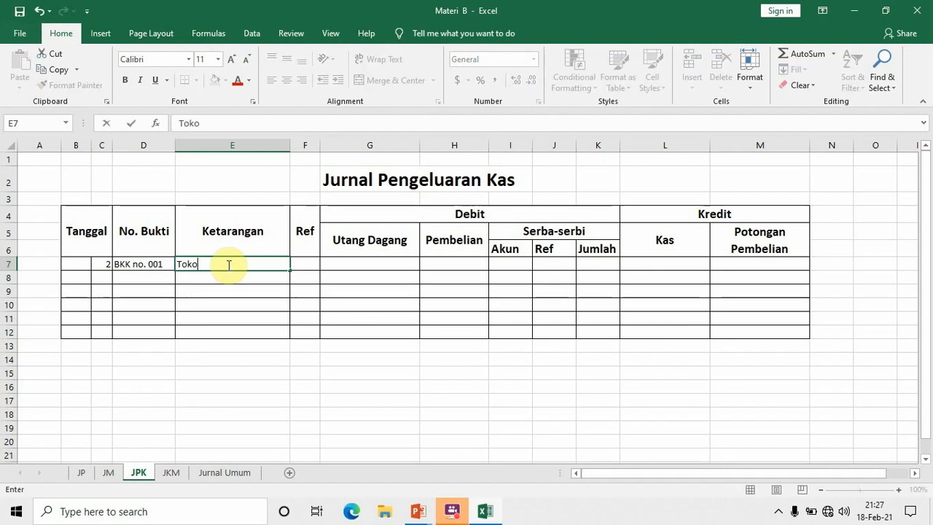
{"action": "type", "text": " Eka"}
{"action": "key", "text": "Tab"}
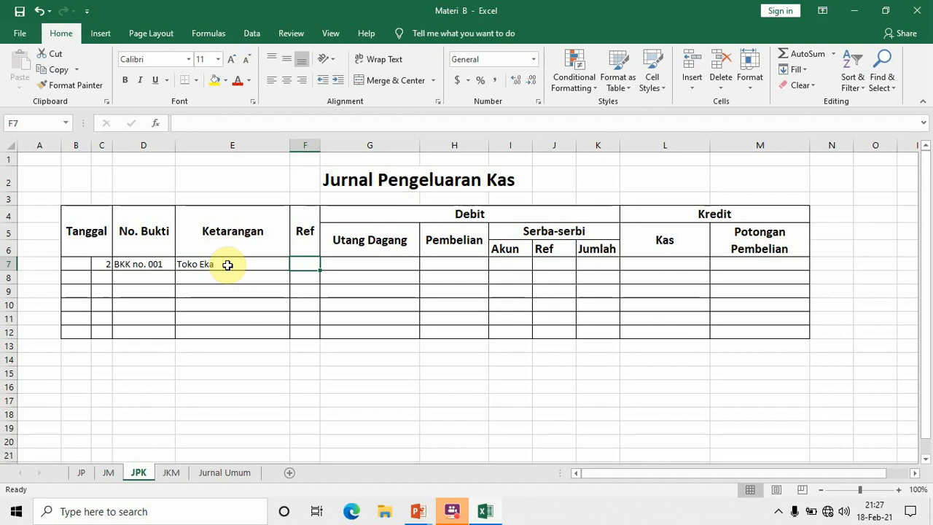
{"action": "scroll", "coordinate": [229, 268], "scroll_direction": "left", "scroll_amount": 1}
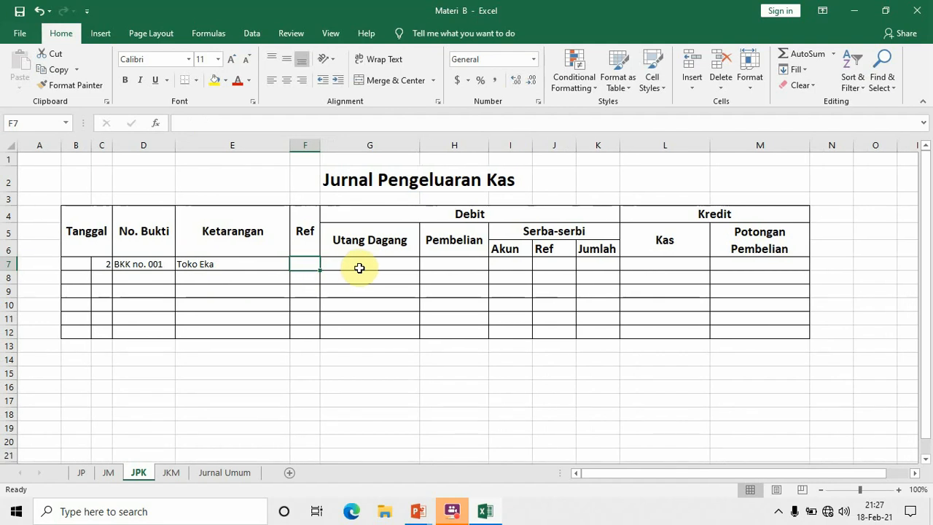
{"action": "left_click", "coordinate": [115, 474]}
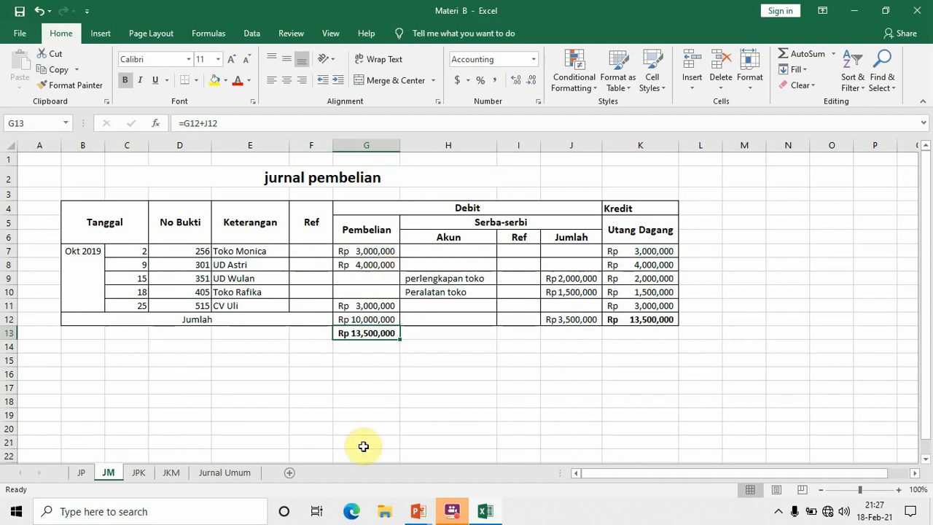
{"action": "mouse_move", "coordinate": [435, 506]}
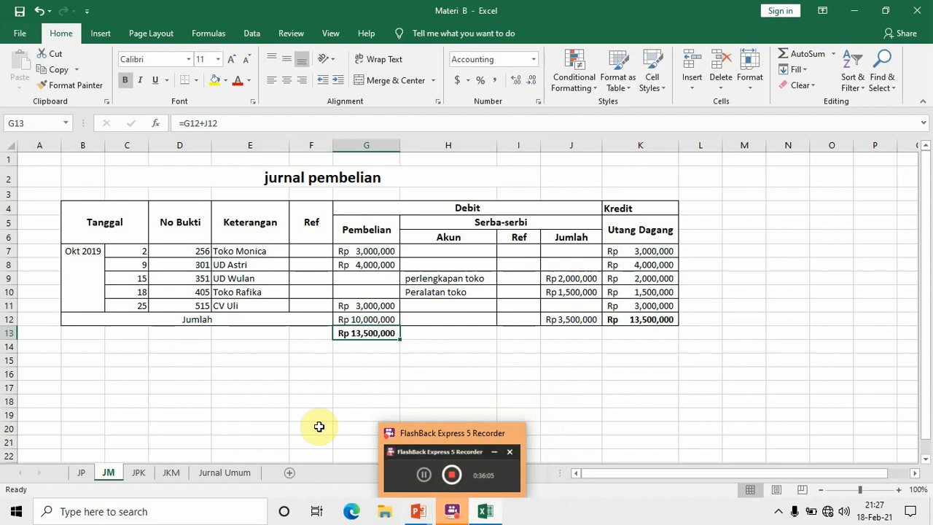
{"action": "left_click", "coordinate": [141, 477]}
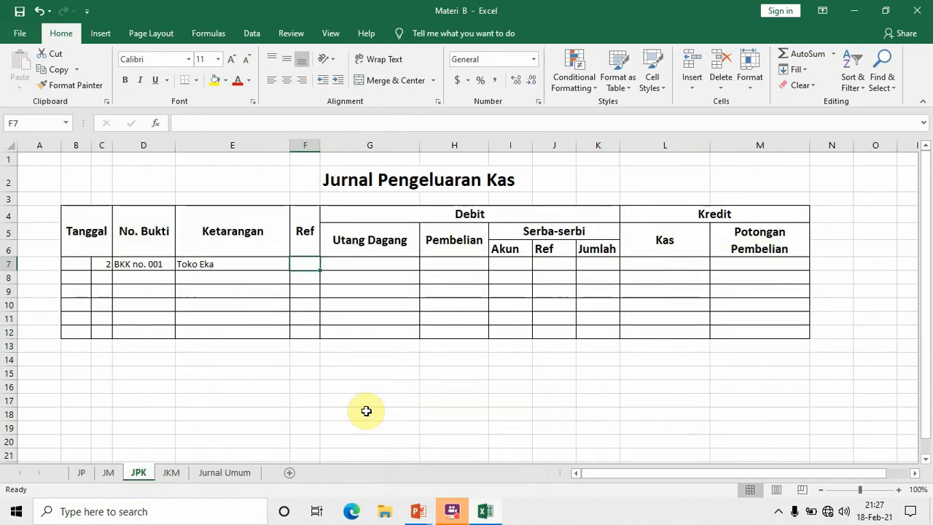
Step: Enter 1500000 under Pembelian in H7 and set the Kas credit in L7 to the formula =H7
{"action": "left_click", "coordinate": [464, 263]}
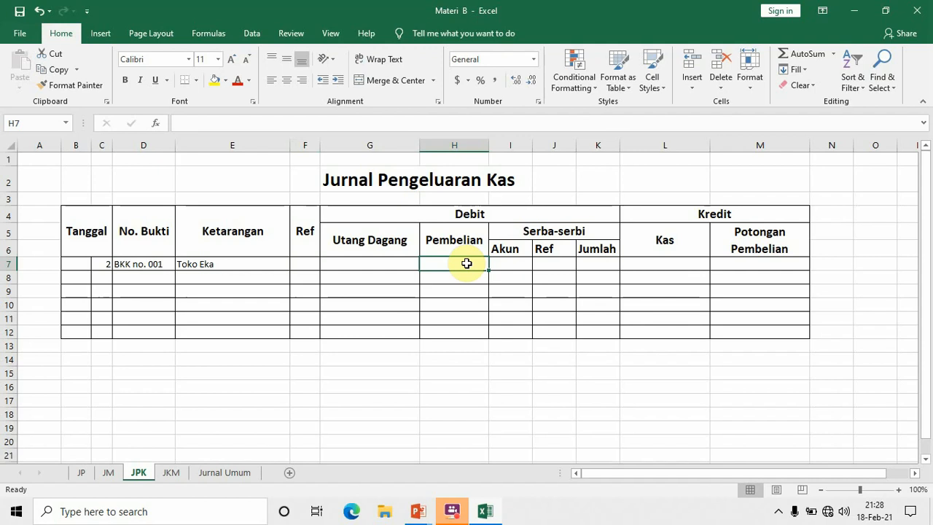
{"action": "type", "text": "1"}
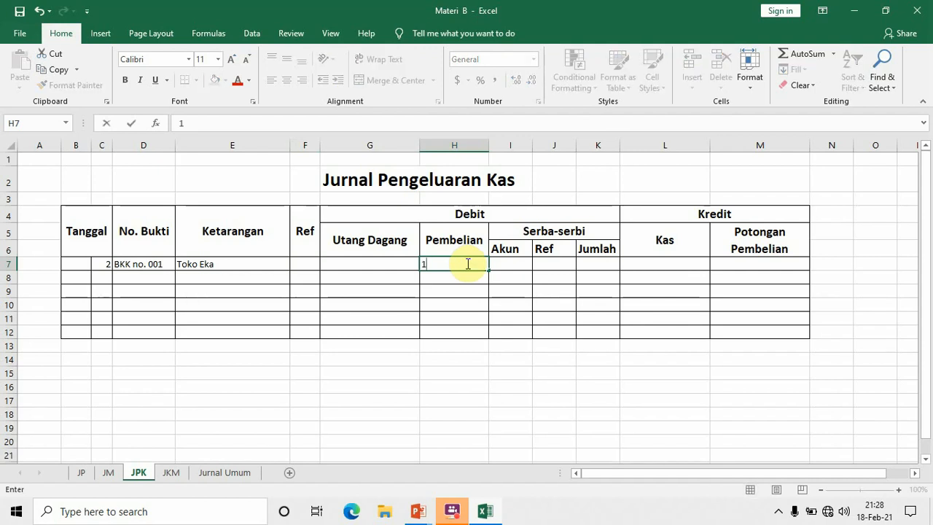
{"action": "type", "text": "500000"}
{"action": "key", "text": "ctrl+Return"}
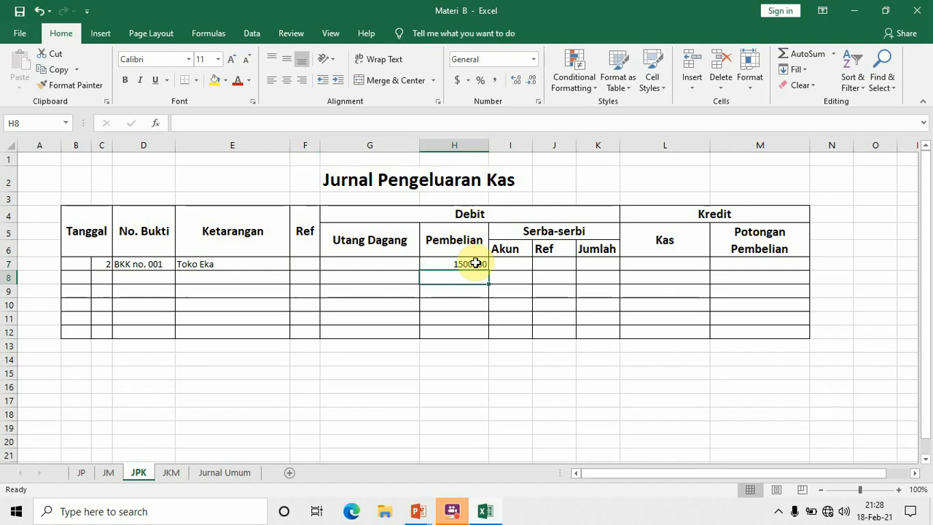
{"action": "left_click", "coordinate": [682, 264]}
{"action": "type", "text": "="}
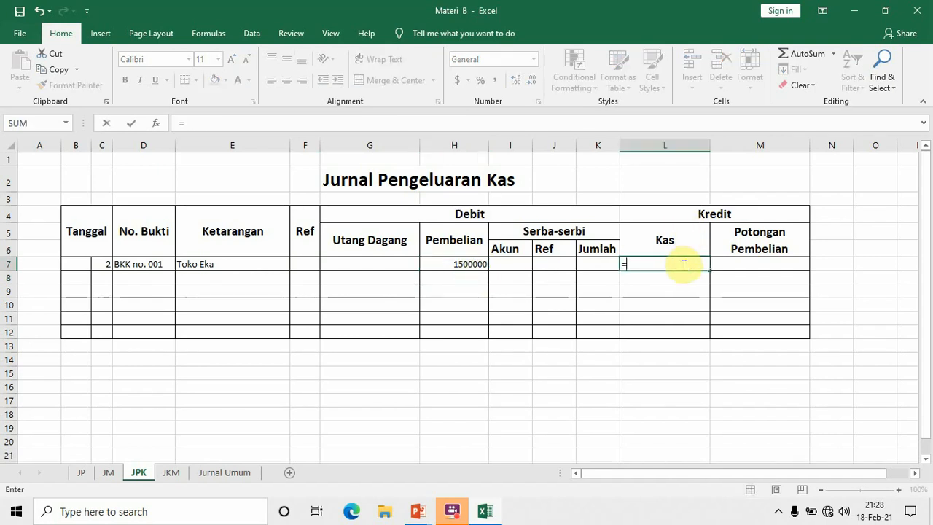
{"action": "left_click", "coordinate": [475, 265]}
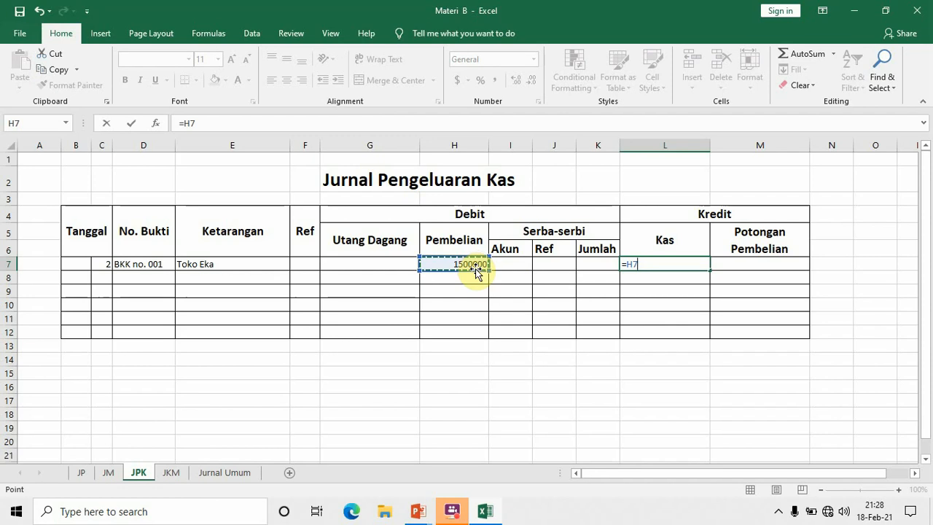
{"action": "key", "text": "Return"}
Step: Format the amount cells G7:M12 as Accounting with 0 decimal places and the Rp Indonesian symbol
{"action": "left_click_drag", "start_coordinate": [368, 260], "coordinate": [370, 263]}
{"action": "key", "text": "shift+Right"}
{"action": "key", "text": "shift+Right"}
{"action": "key", "text": "shift+Right"}
{"action": "key", "text": "shift+Right"}
{"action": "key", "text": "shift+Right"}
{"action": "key", "text": "shift+Right"}
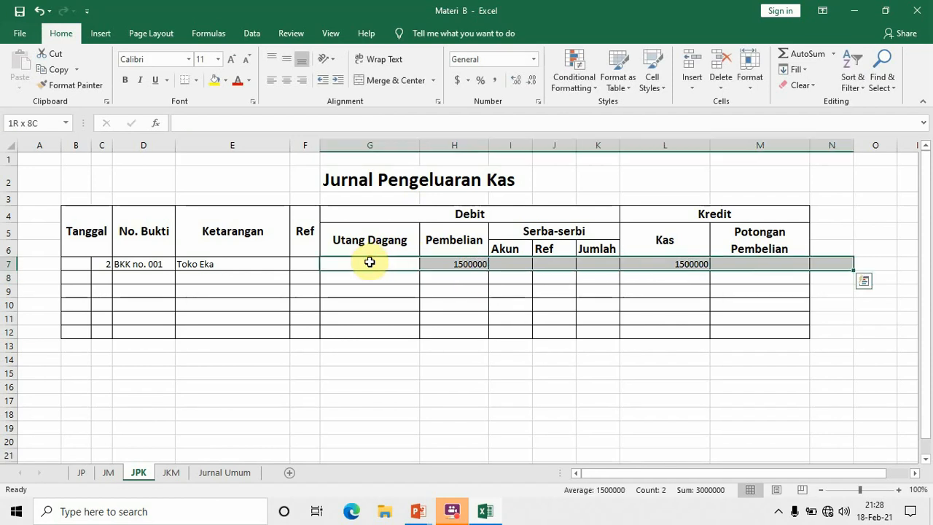
{"action": "key", "text": "shift+Left"}
{"action": "key", "text": "shift+Down"}
{"action": "key", "text": "shift+Down"}
{"action": "key", "text": "shift+Down"}
{"action": "key", "text": "shift+Down"}
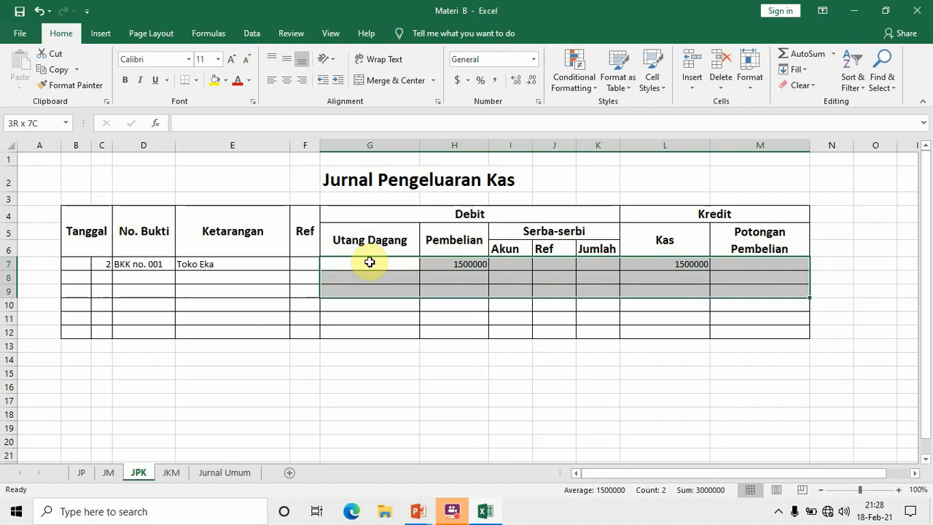
{"action": "key", "text": "shift+Down"}
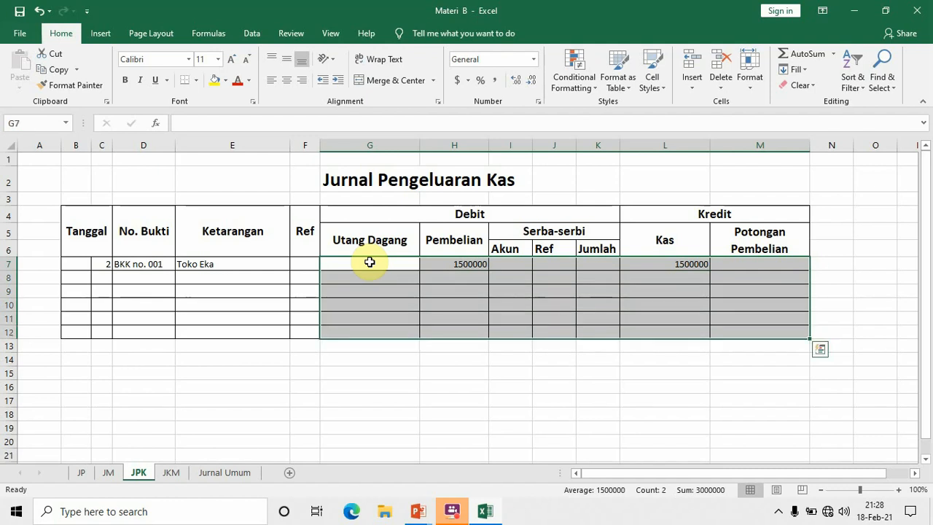
{"action": "left_click", "coordinate": [534, 62]}
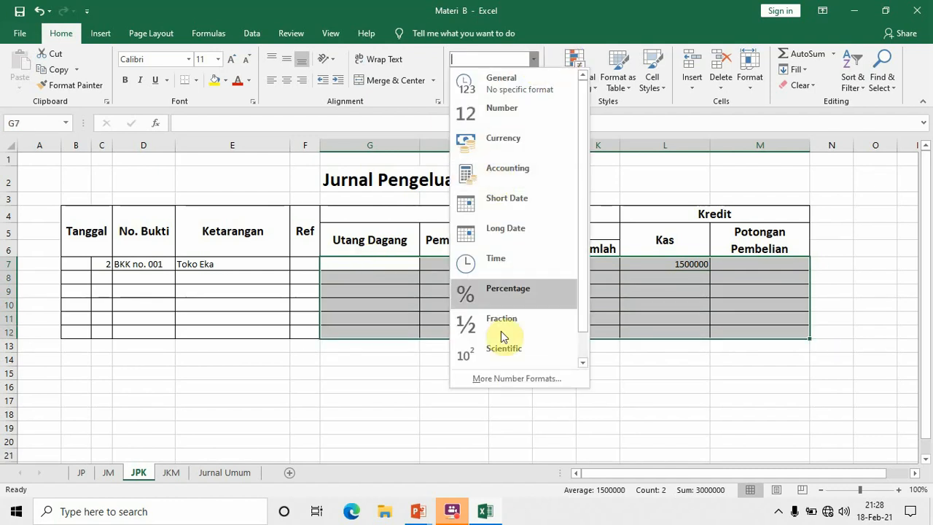
{"action": "left_click", "coordinate": [499, 384]}
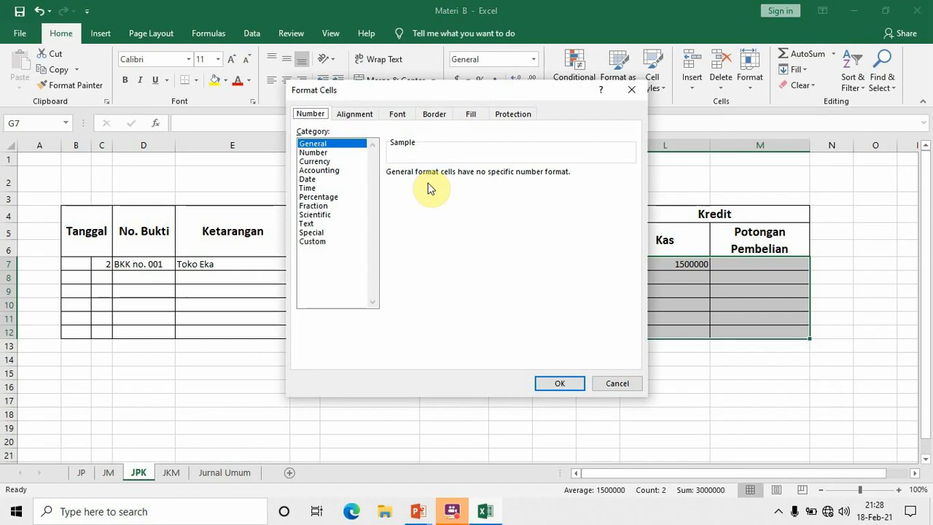
{"action": "left_click", "coordinate": [326, 171]}
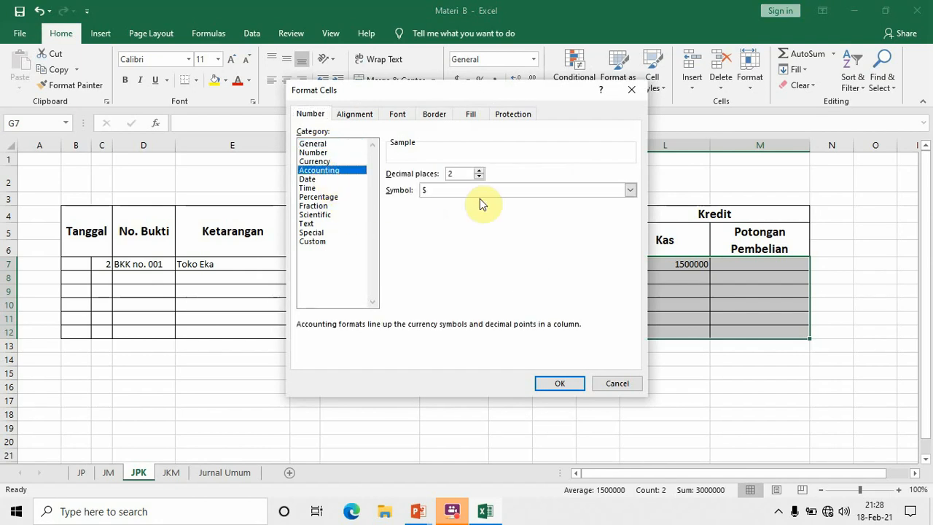
{"action": "double_click", "coordinate": [478, 176]}
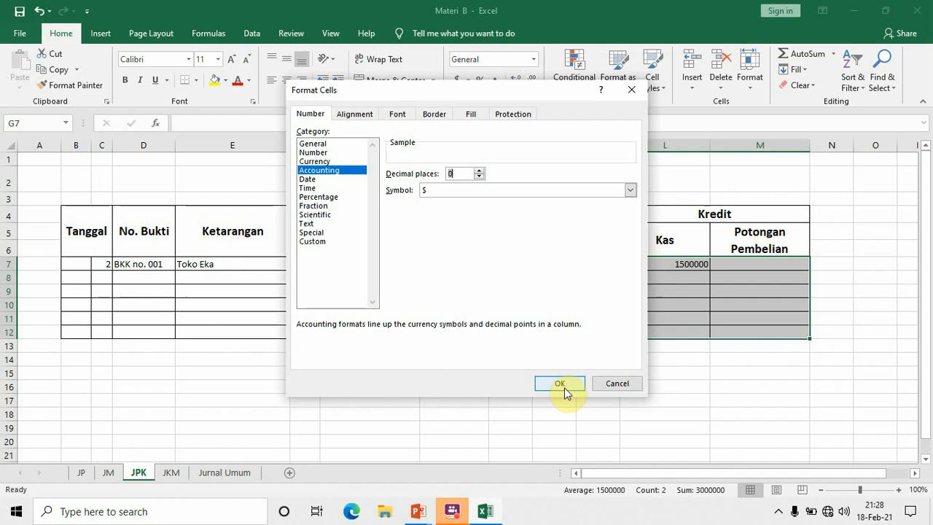
{"action": "left_click", "coordinate": [630, 190]}
{"action": "left_click_drag", "start_coordinate": [627, 213], "coordinate": [629, 273]}
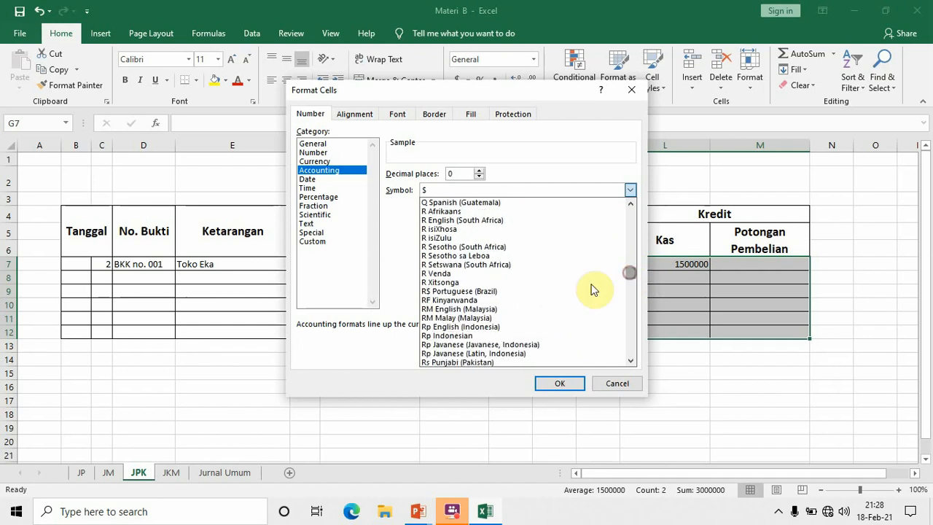
{"action": "left_click", "coordinate": [490, 336]}
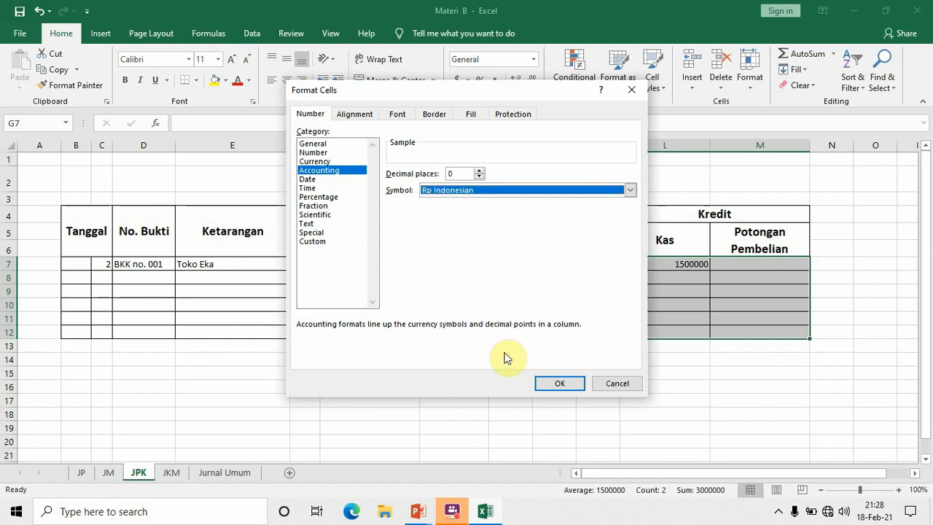
{"action": "left_click", "coordinate": [548, 387]}
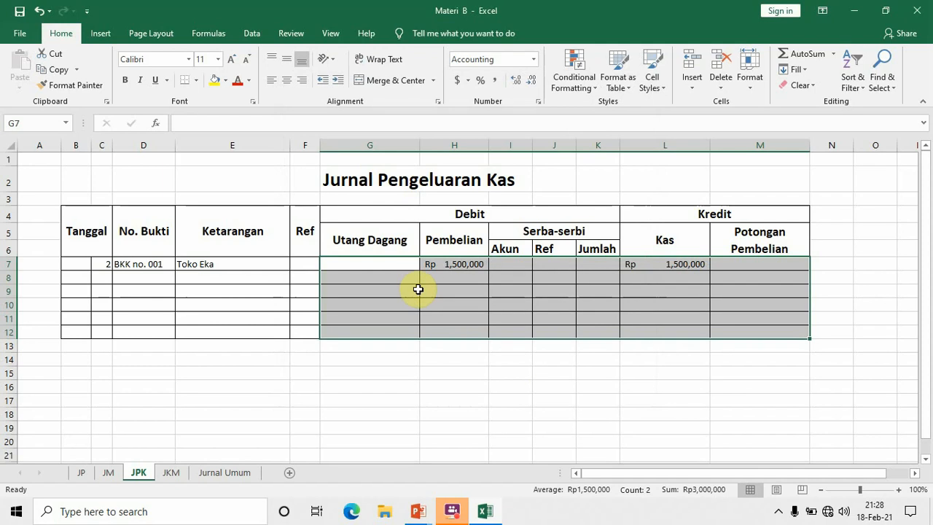
Step: Enter date 5 in C8 and voucher number BKK no. 002 in D8 for the second cash payment
{"action": "left_click", "coordinate": [374, 281]}
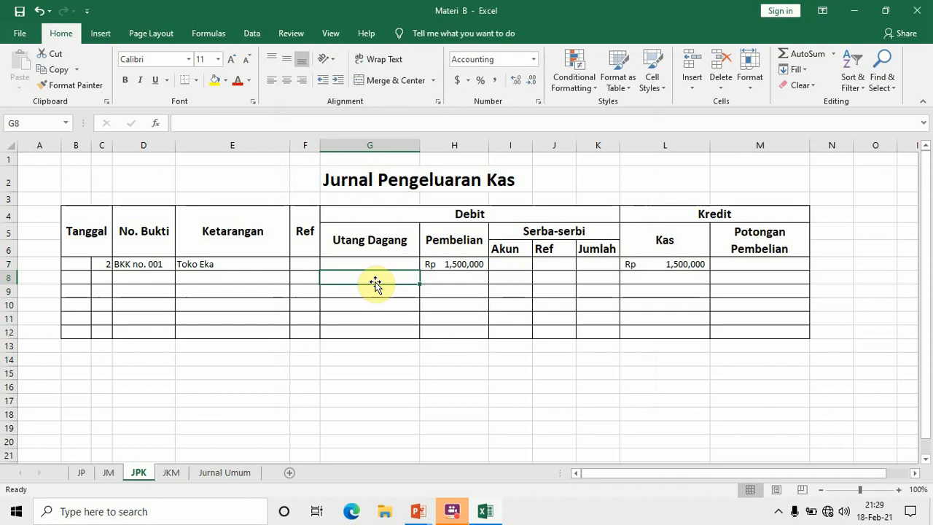
{"action": "left_click", "coordinate": [102, 278]}
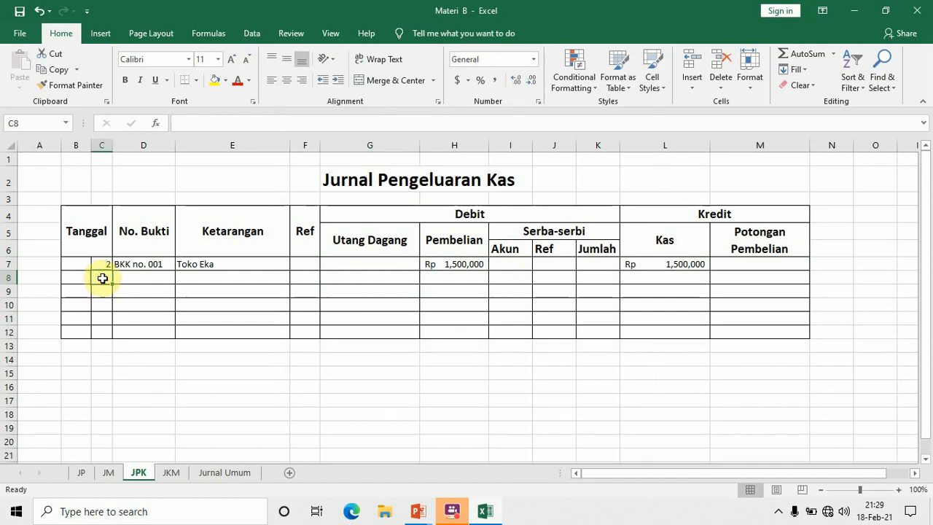
{"action": "type", "text": "5"}
{"action": "key", "text": "Tab"}
{"action": "type", "text": "BK"}
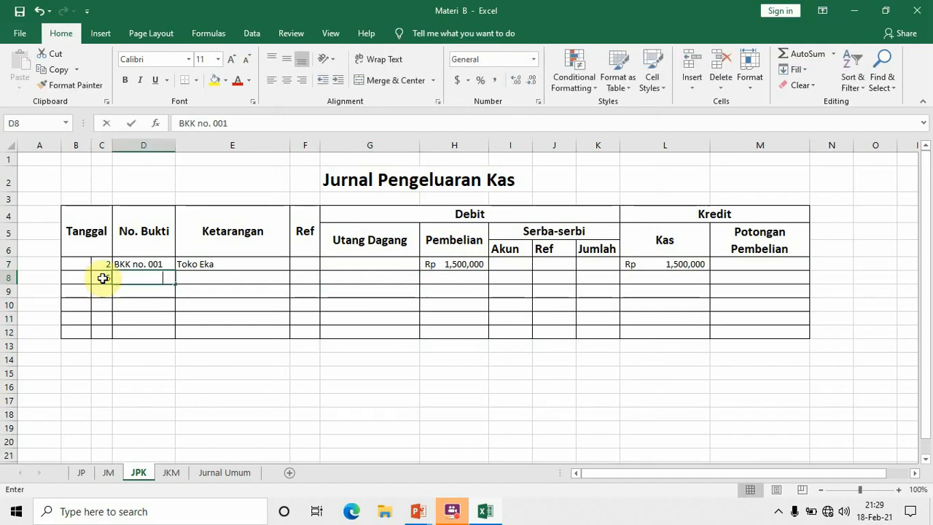
{"action": "type", "text": "KN"}
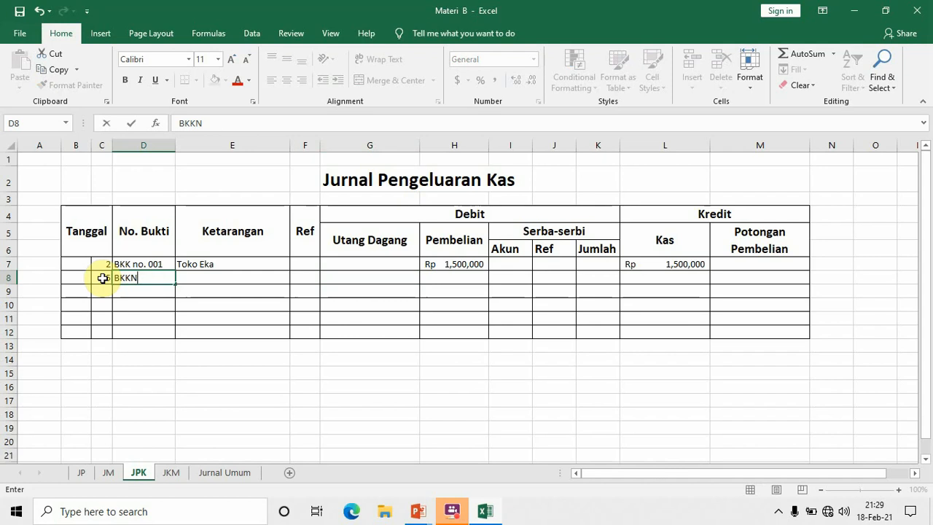
{"action": "key", "text": "BackSpace"}
{"action": "type", "text": "no. "}
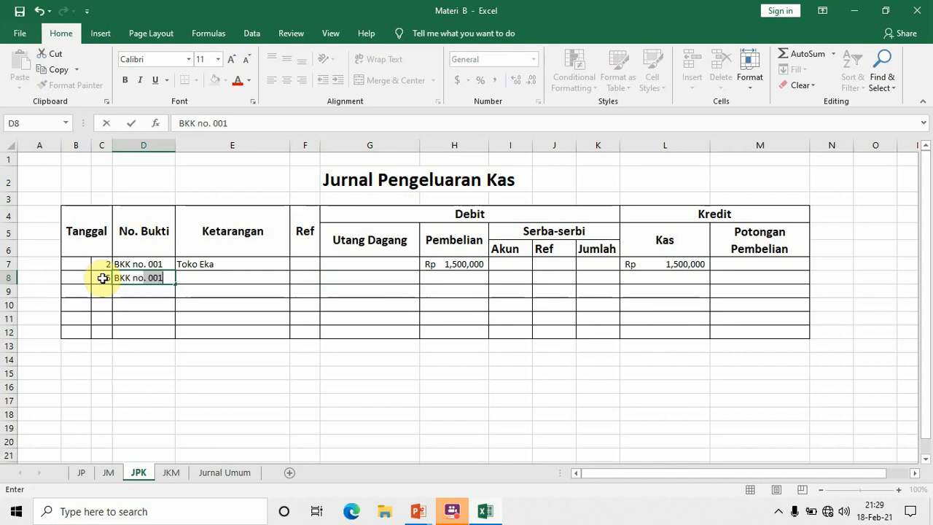
{"action": "type", "text": "002"}
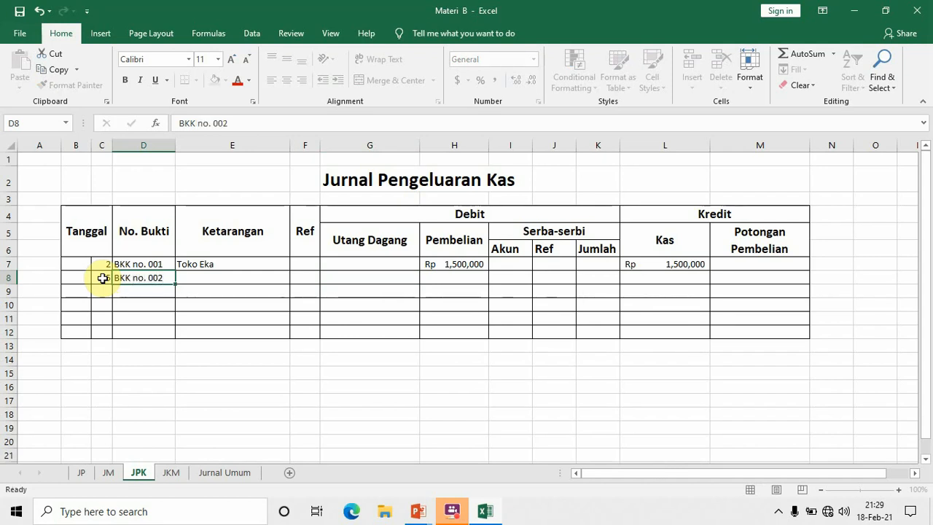
{"action": "key", "text": "Tab"}
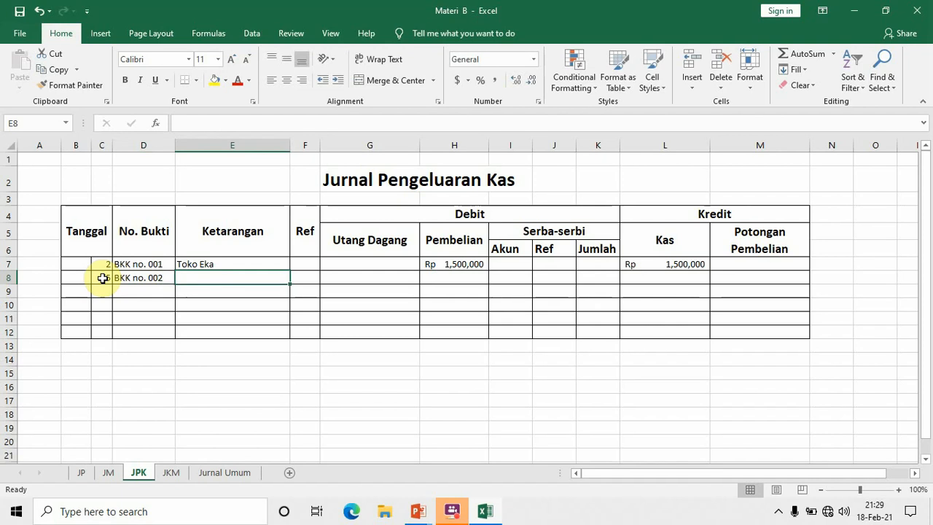
Step: Enter PD Krisna as the description in E8
{"action": "type", "text": "P"}
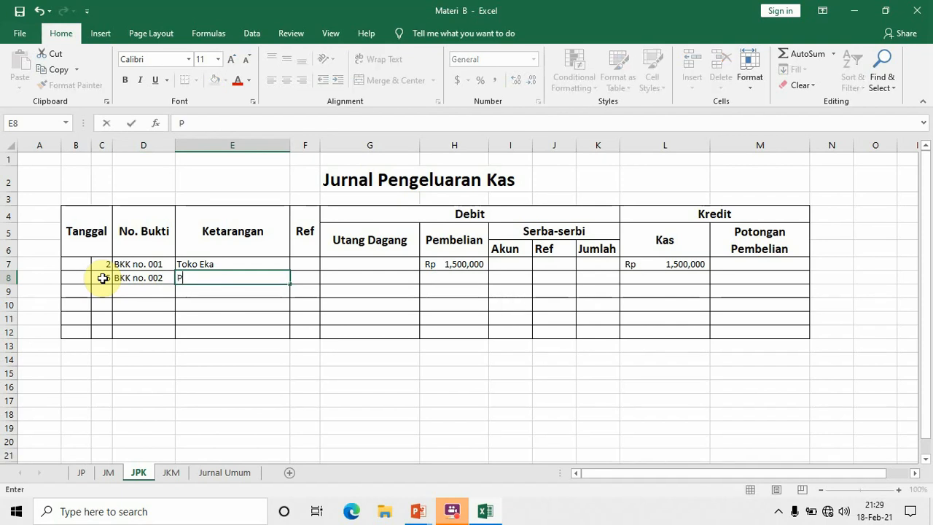
{"action": "type", "text": "D Kr"}
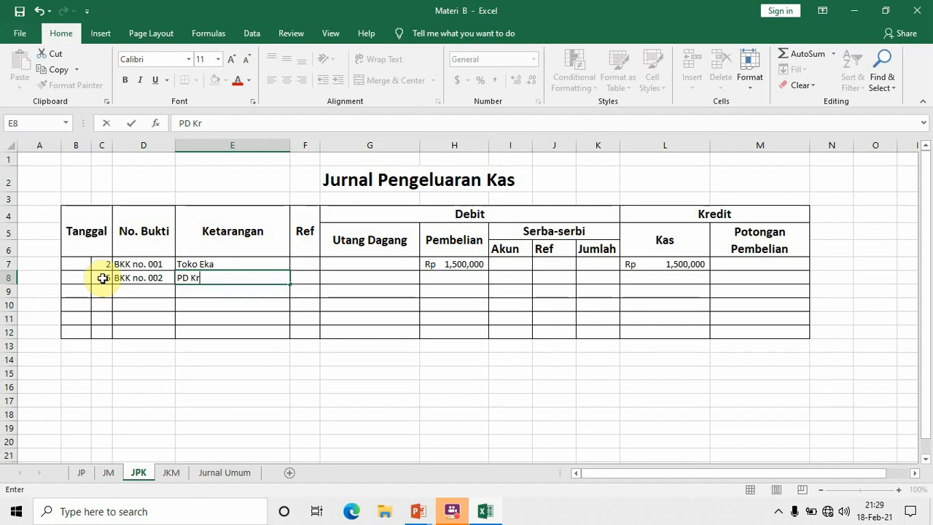
{"action": "type", "text": "isna"}
{"action": "key", "text": "Tab"}
Step: Enter 1000000 under Utang Dagang in G8 for the PD Krisna payment
{"action": "key", "text": "Tab"}
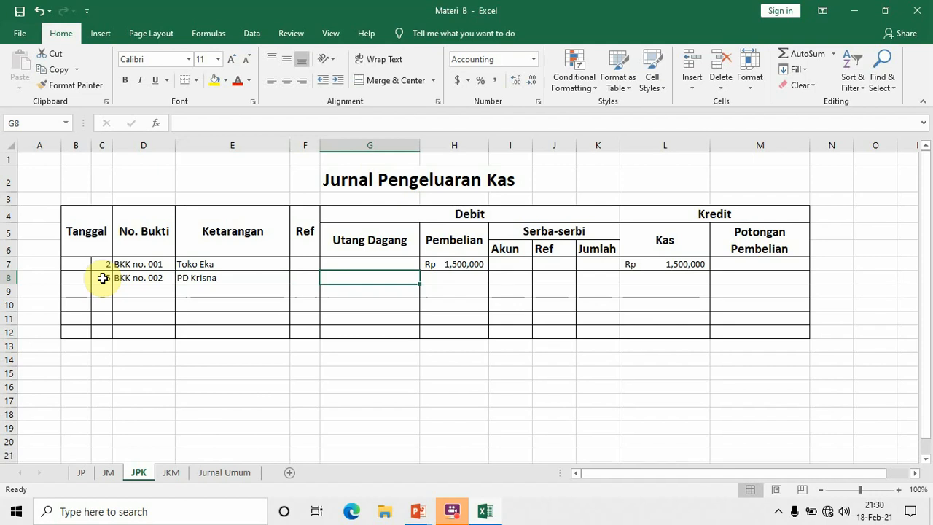
{"action": "type", "text": "1,000,"}
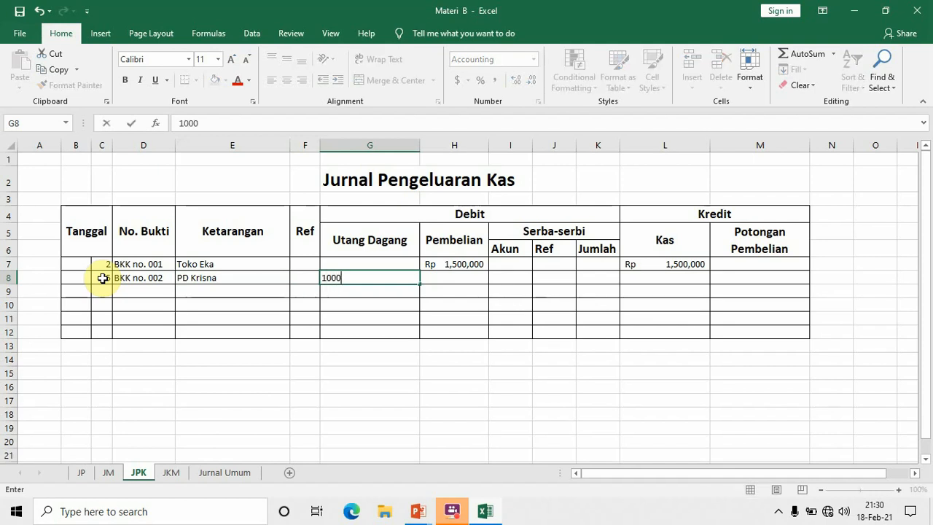
{"action": "type", "text": "000"}
{"action": "key", "text": "Tab"}
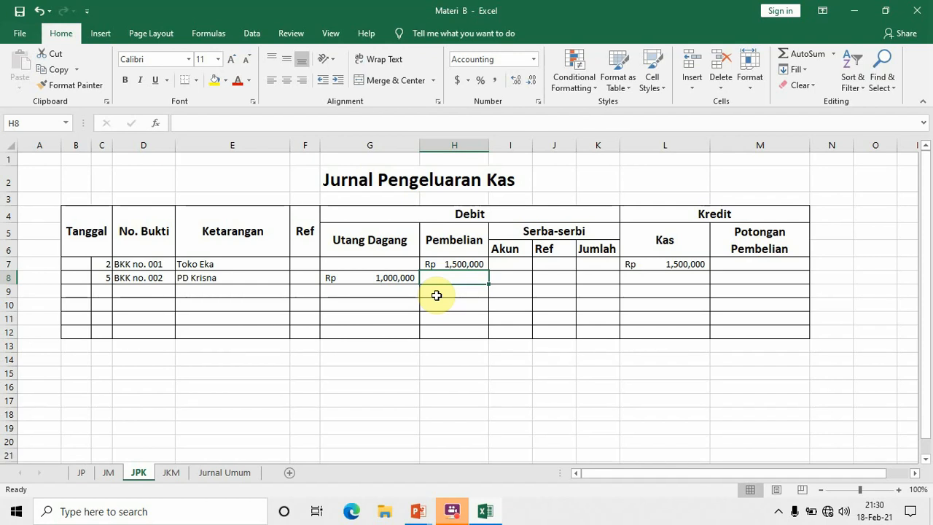
{"action": "left_click", "coordinate": [691, 281]}
{"action": "type", "text": "="}
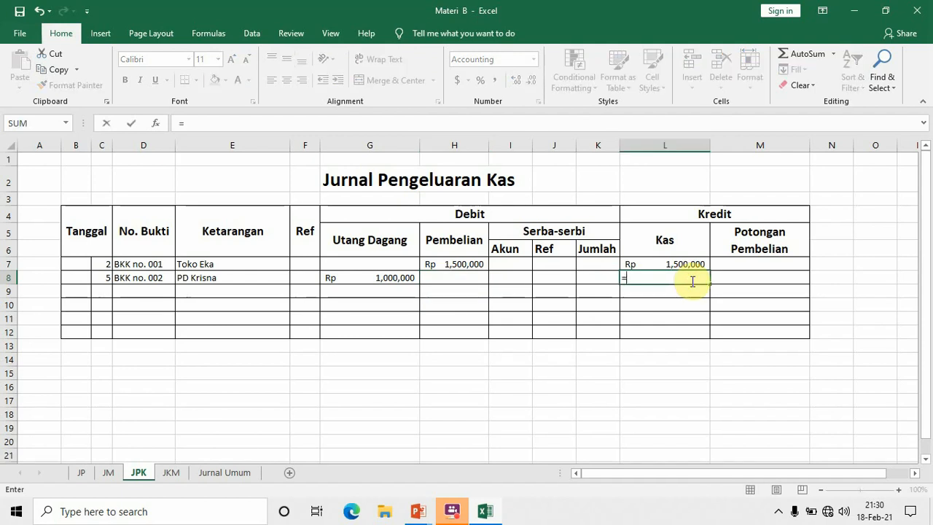
{"action": "left_click", "coordinate": [400, 278]}
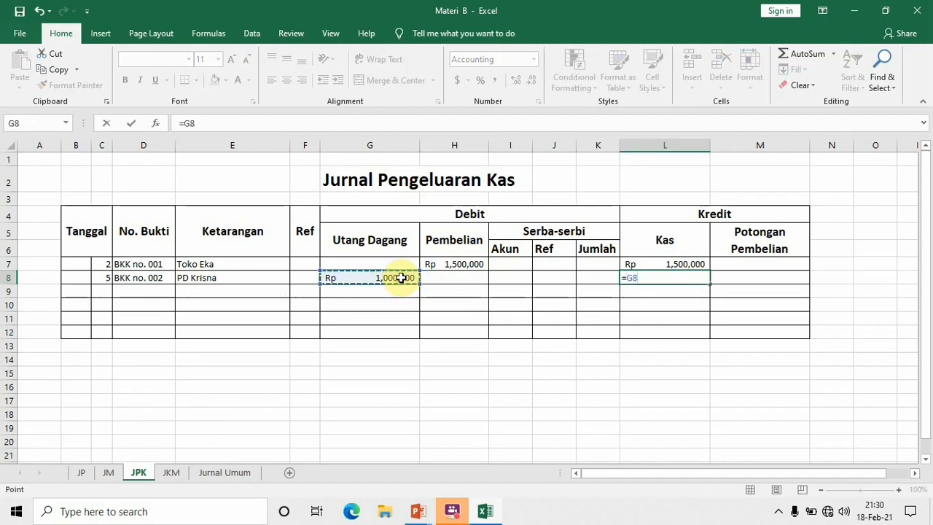
{"action": "key", "text": "ctrl+Return"}
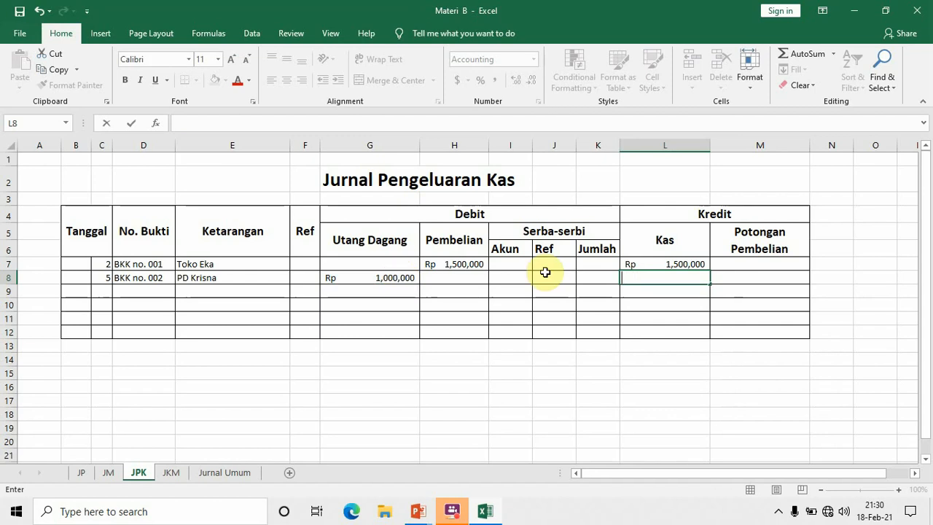
{"action": "key", "text": "BackSpace"}
Step: Calculate the Potongan Pembelian credit in M8 with the formula =G8*10%
{"action": "left_click", "coordinate": [751, 279]}
{"action": "type", "text": "="}
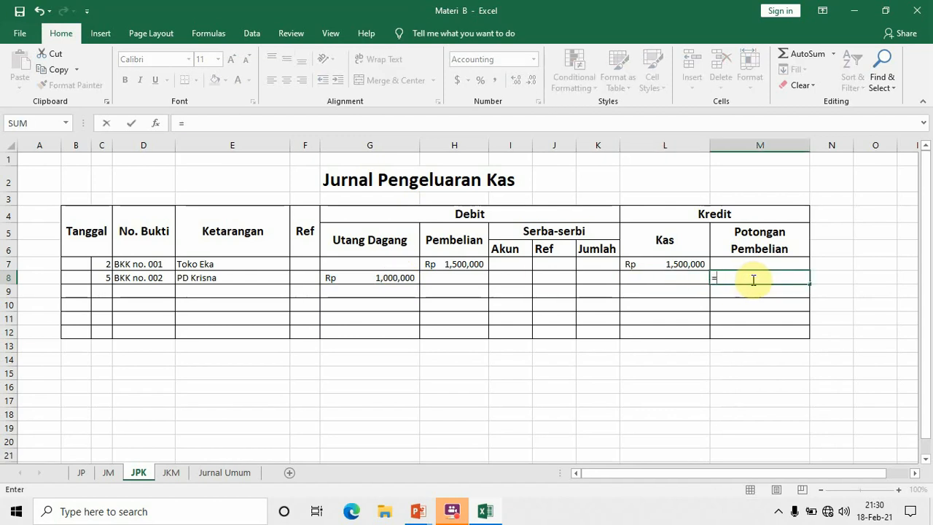
{"action": "left_click", "coordinate": [333, 278]}
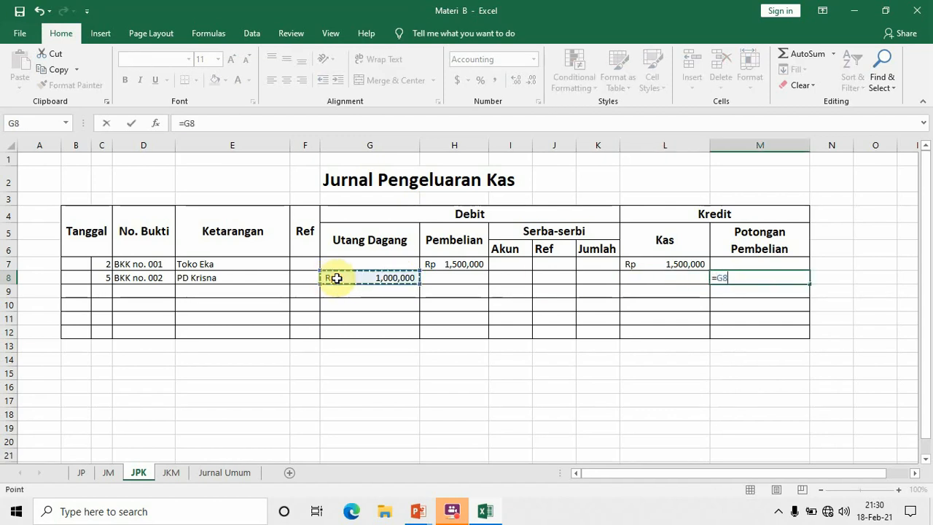
{"action": "type", "text": "*1"}
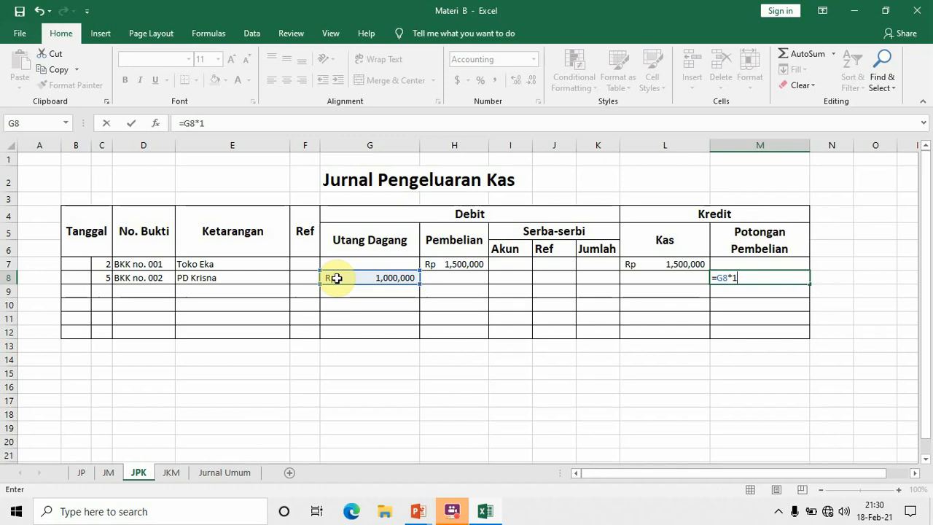
{"action": "type", "text": "0%"}
{"action": "key", "text": "Return"}
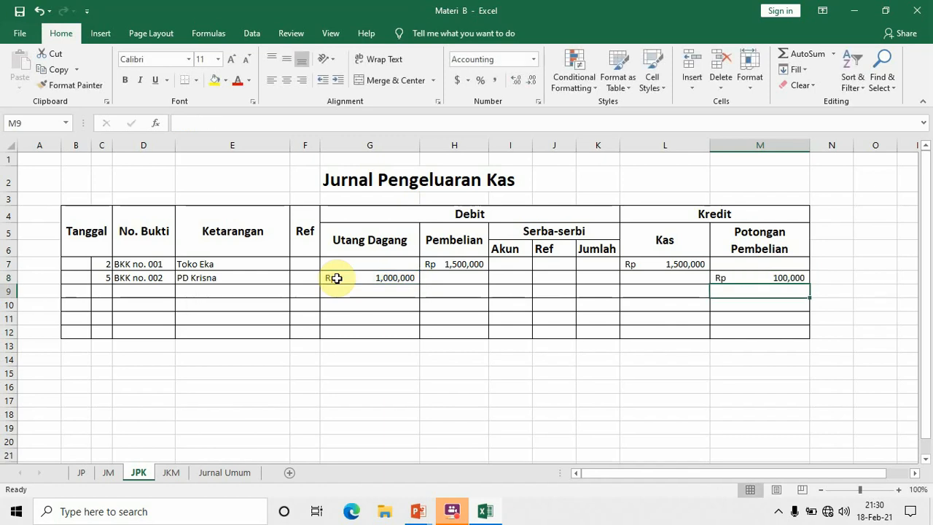
Step: Calculate the Kas credit in L8 with the formula =G8-M8
{"action": "left_click", "coordinate": [674, 280]}
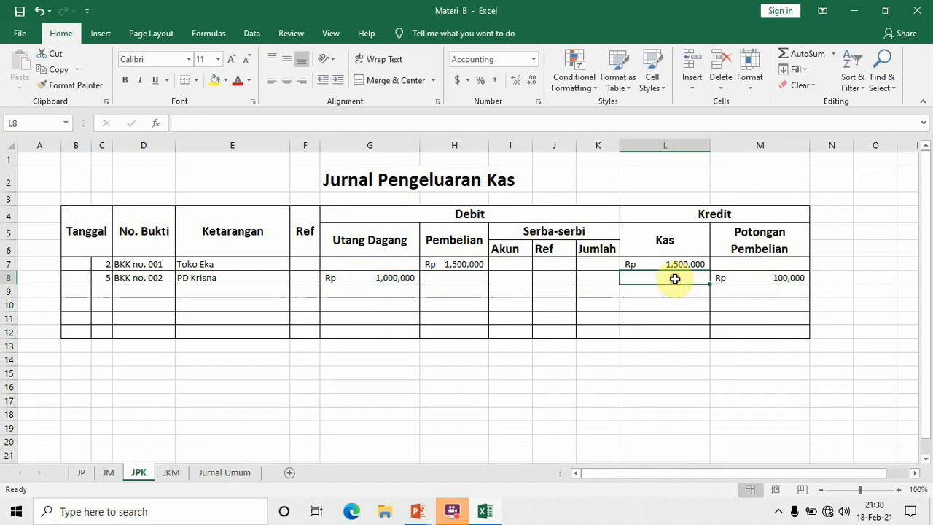
{"action": "type", "text": "="}
{"action": "left_click", "coordinate": [397, 279]}
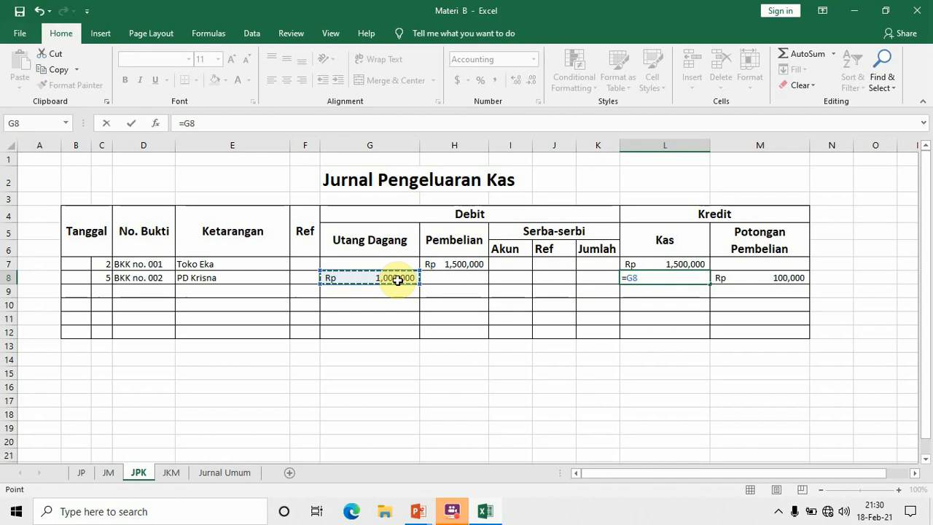
{"action": "type", "text": "-"}
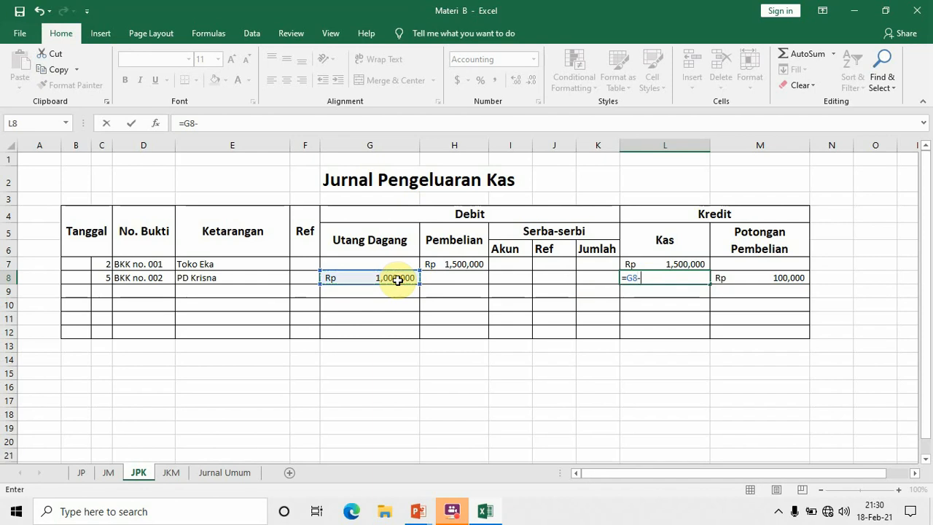
{"action": "left_click", "coordinate": [756, 279]}
{"action": "key", "text": "Return"}
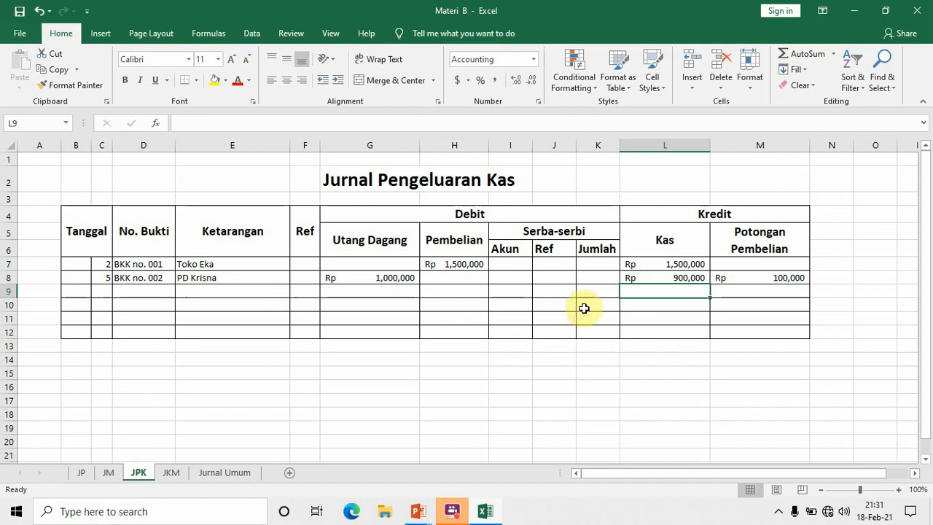
Step: Review how the Kas and Potongan Pembelian formulas in row 8 derive from the Utang Dagang amount
{"action": "left_click", "coordinate": [700, 278]}
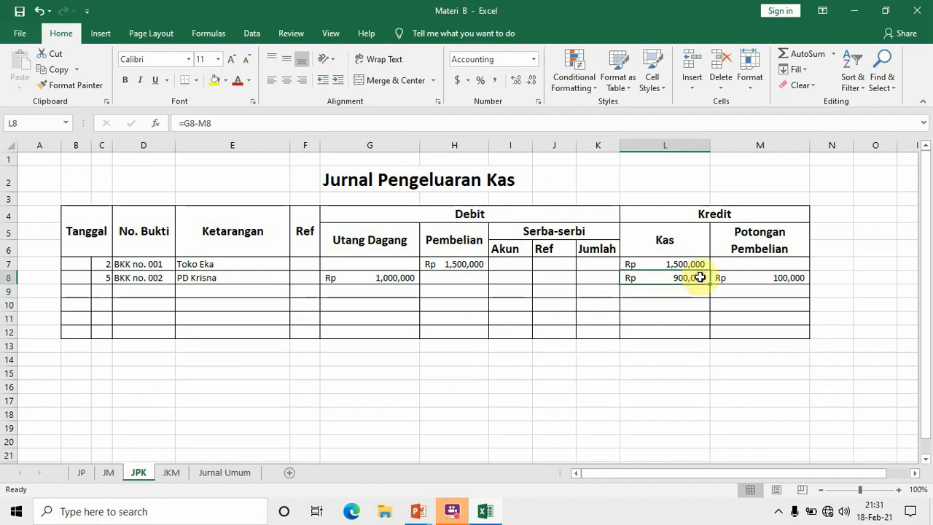
{"action": "left_click", "coordinate": [400, 278]}
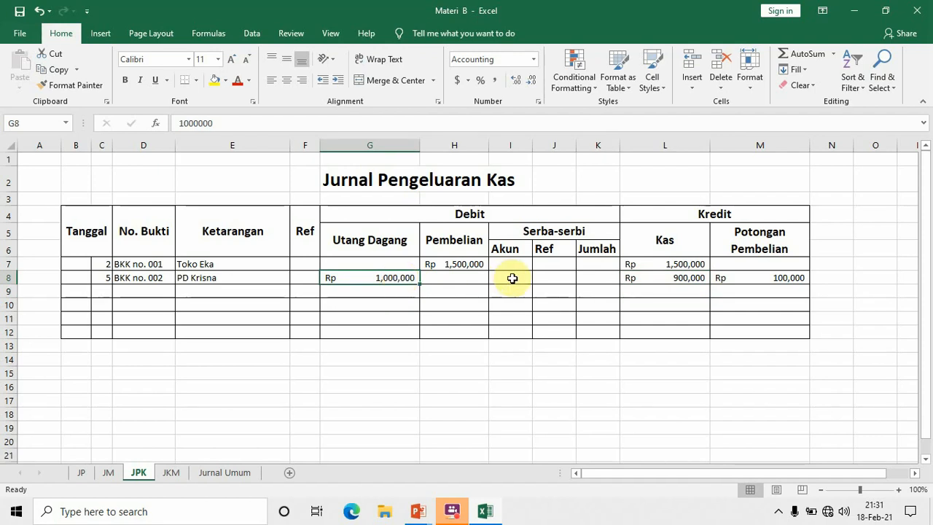
{"action": "left_click", "coordinate": [754, 278]}
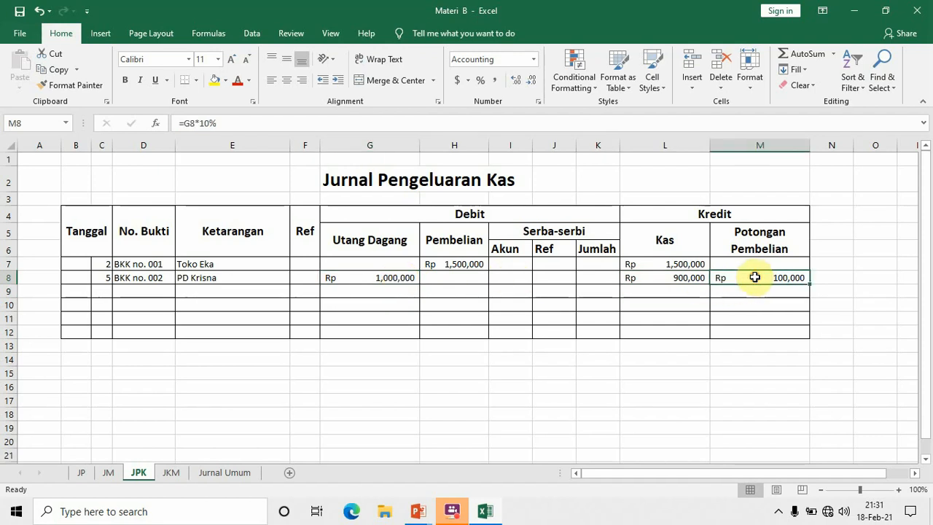
{"action": "left_click", "coordinate": [662, 283]}
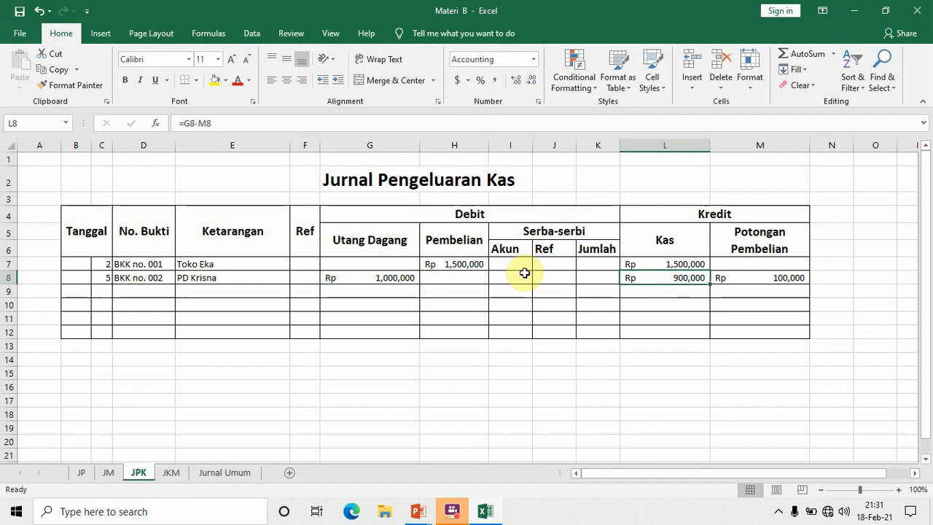
{"action": "left_click", "coordinate": [401, 275]}
{"action": "left_click", "coordinate": [787, 274]}
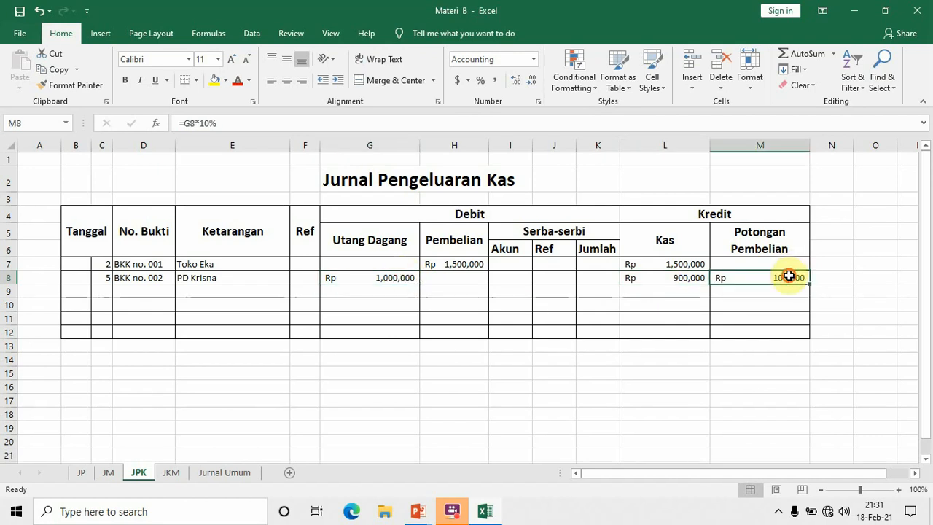
{"action": "left_click", "coordinate": [694, 279]}
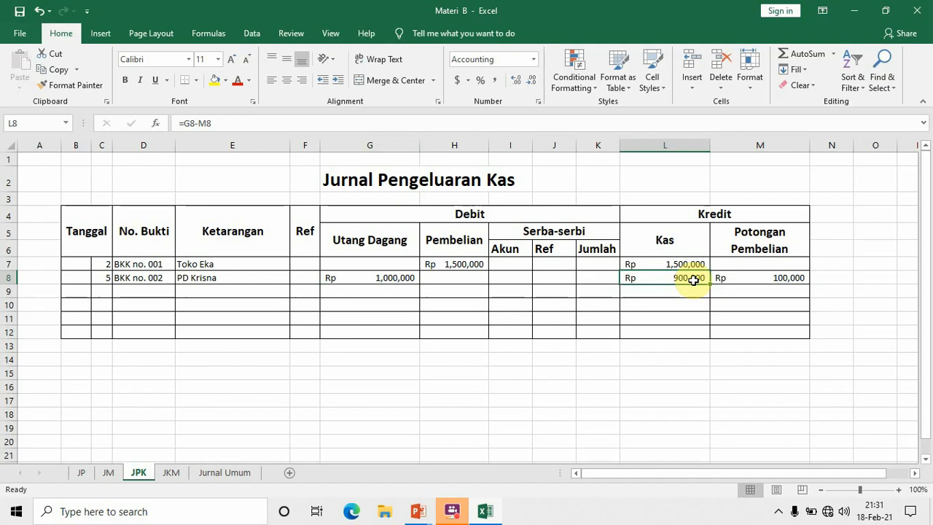
Step: Enter date 7 in C9 and voucher number BKK no. 003 in D9 for the third cash payment
{"action": "left_click", "coordinate": [103, 293]}
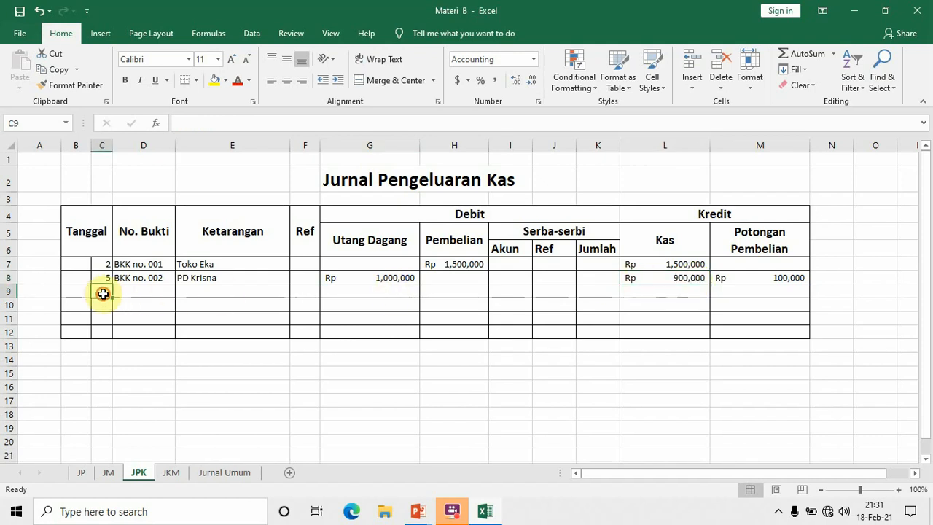
{"action": "type", "text": "7"}
{"action": "key", "text": "Tab"}
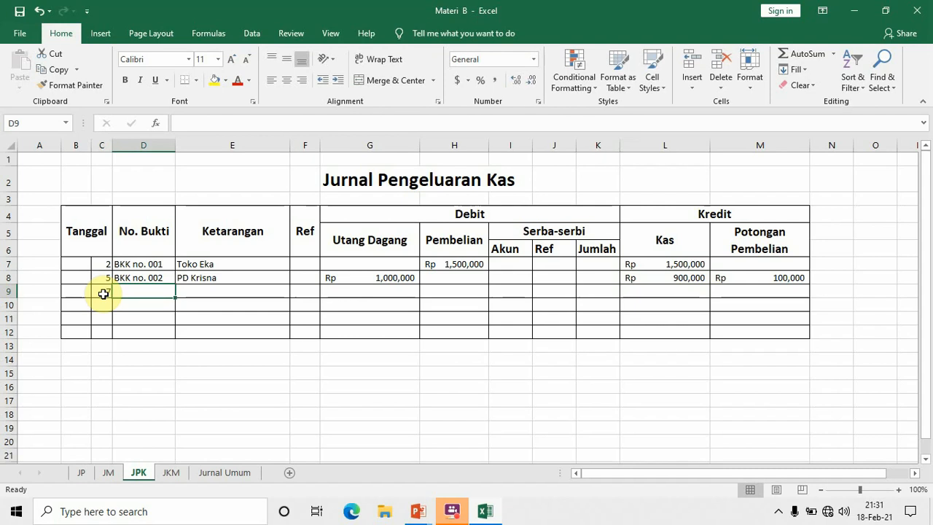
{"action": "type", "text": "BKK "}
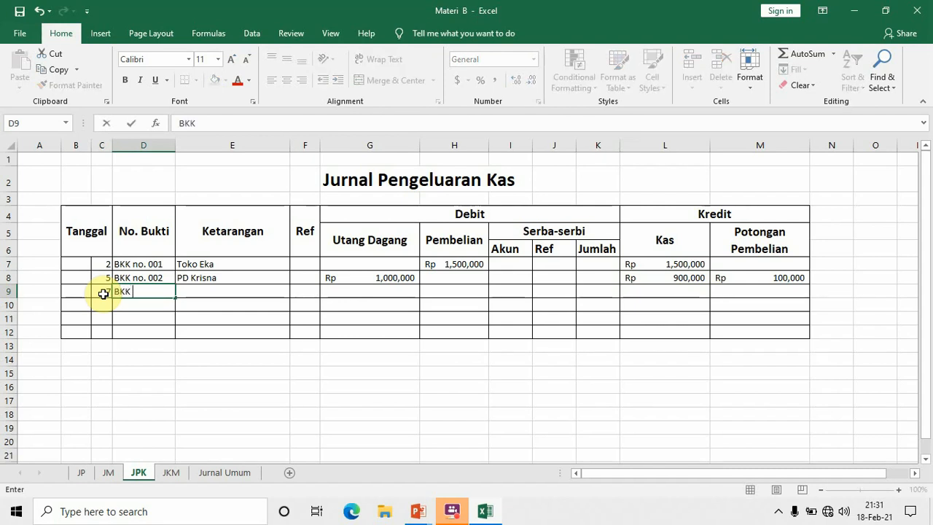
{"action": "type", "text": "no. 003"}
{"action": "key", "text": "Tab"}
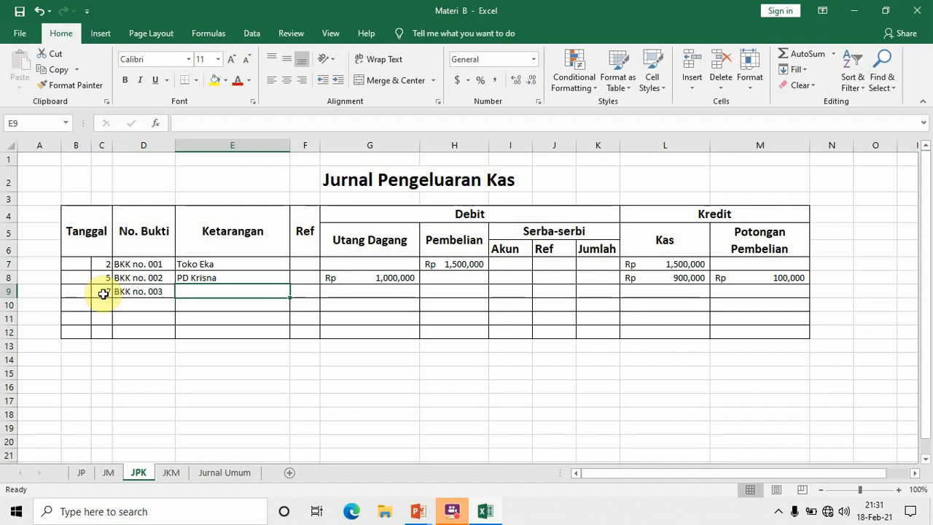
Step: Enter Toko Eni as the description in E9 and go to the Pembelian cell H9
{"action": "type", "text": "Toko "}
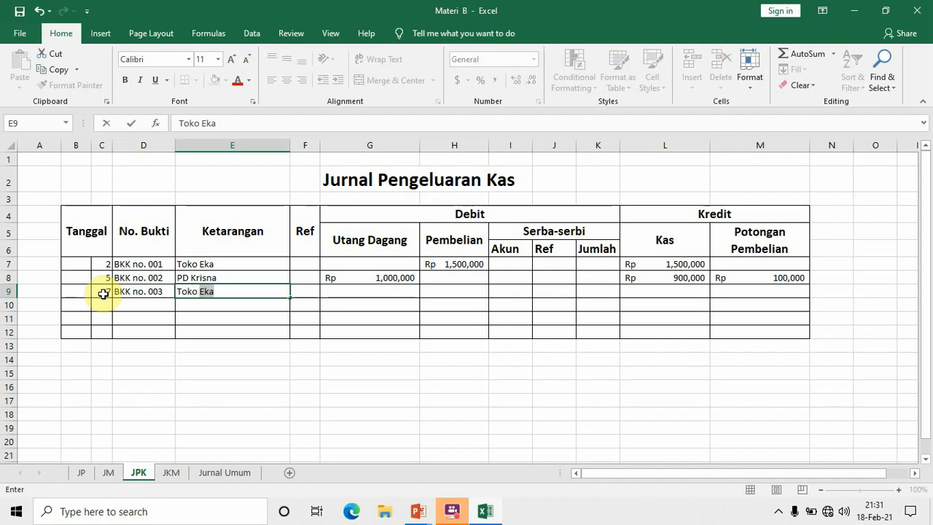
{"action": "type", "text": "Eni"}
{"action": "left_click", "coordinate": [432, 295]}
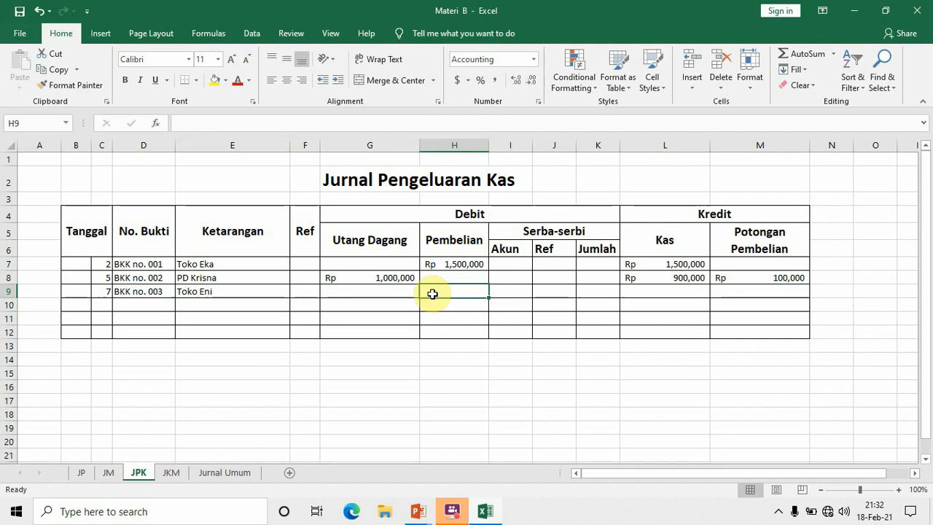
Step: Enter 3000000 as the Pembelian debit in H9 and link the Kas credit in L9 to it with =H9
{"action": "type", "text": "3000000"}
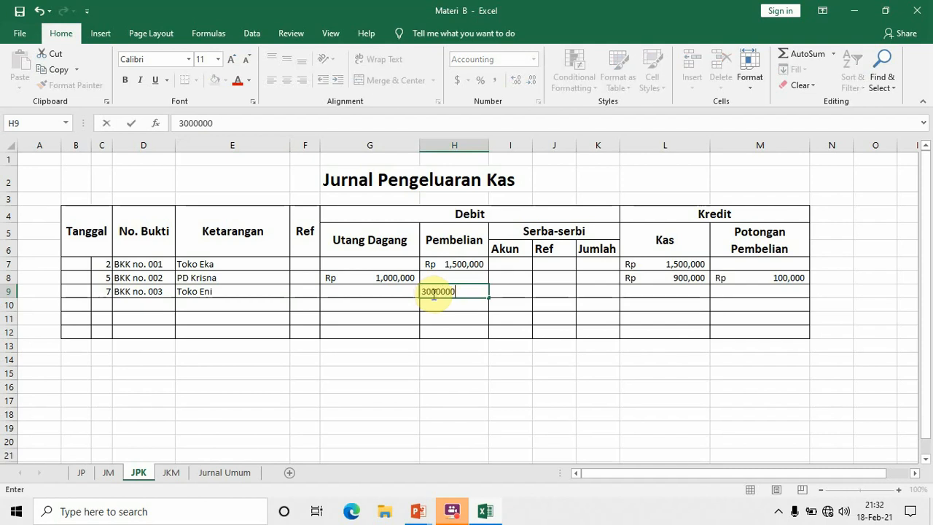
{"action": "key", "text": "Tab"}
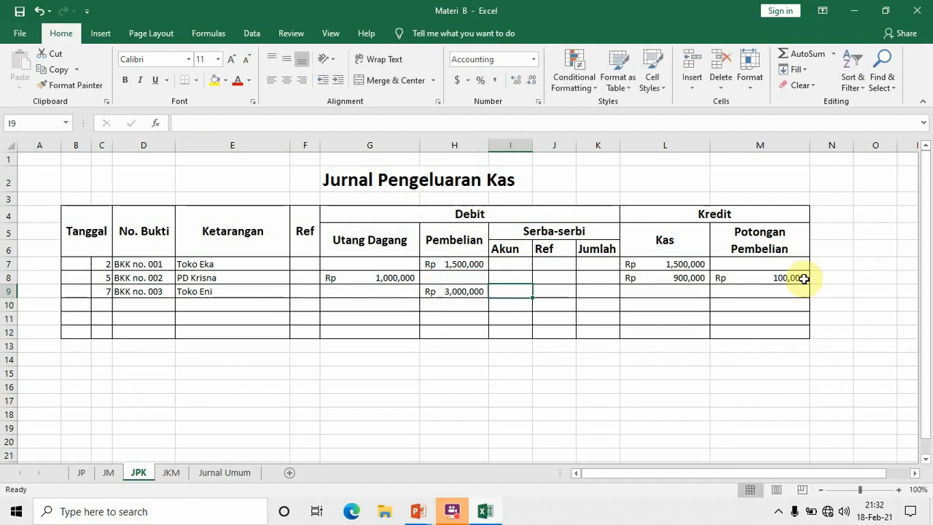
{"action": "left_click", "coordinate": [690, 292]}
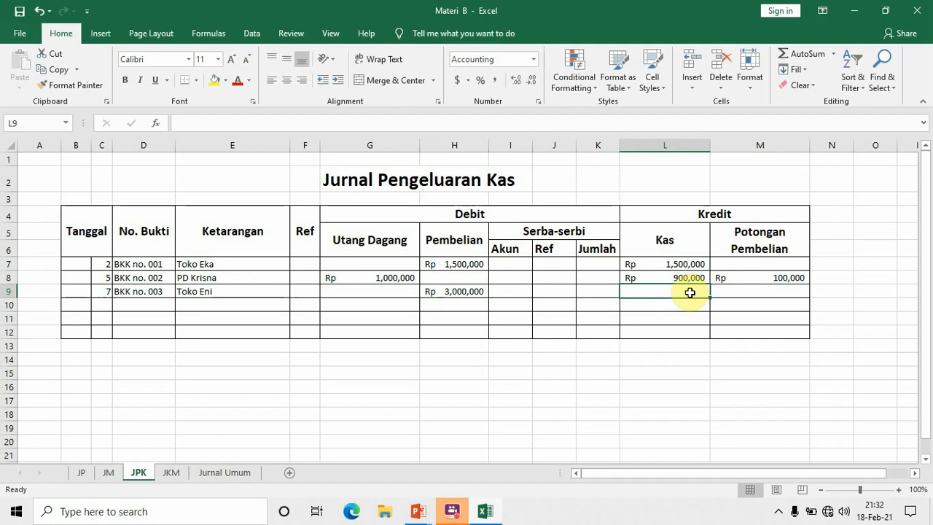
{"action": "type", "text": "="}
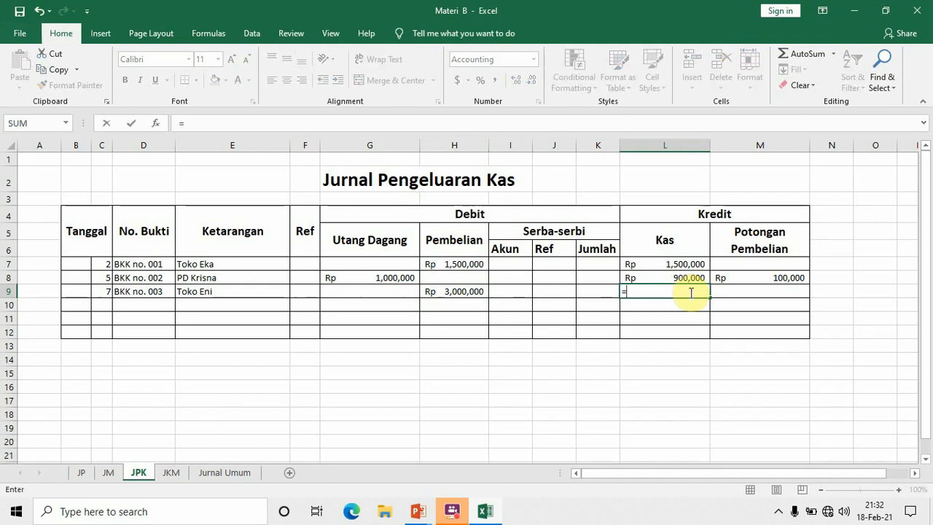
{"action": "left_click", "coordinate": [458, 292]}
{"action": "key", "text": "Return"}
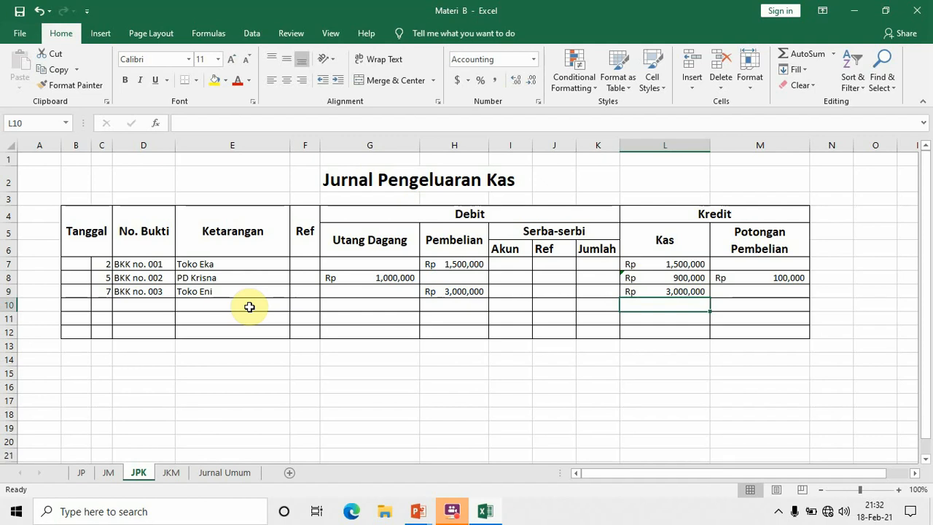
Step: Enter date 10 in C10 and voucher number BKK no. 004 in D10 for the fourth cash payment
{"action": "left_click", "coordinate": [98, 303]}
{"action": "type", "text": "10"}
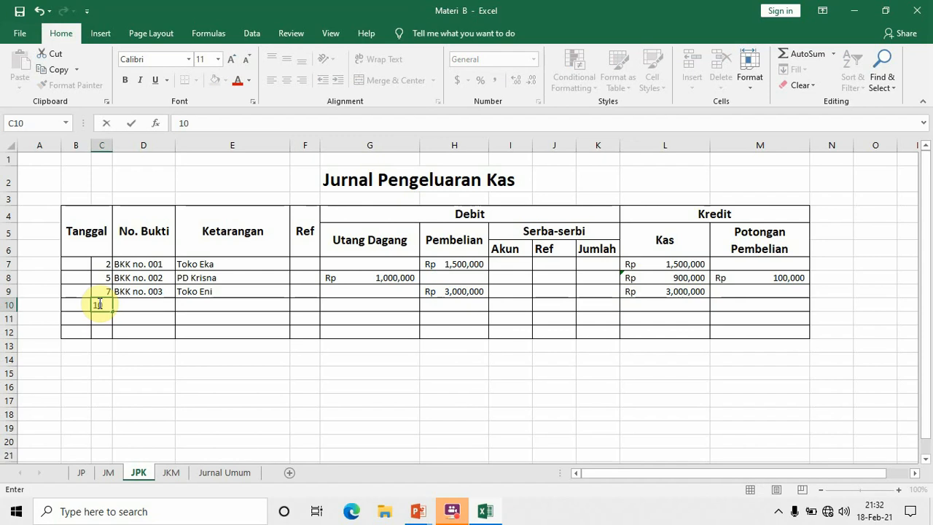
{"action": "key", "text": "Tab"}
{"action": "type", "text": "BKK"}
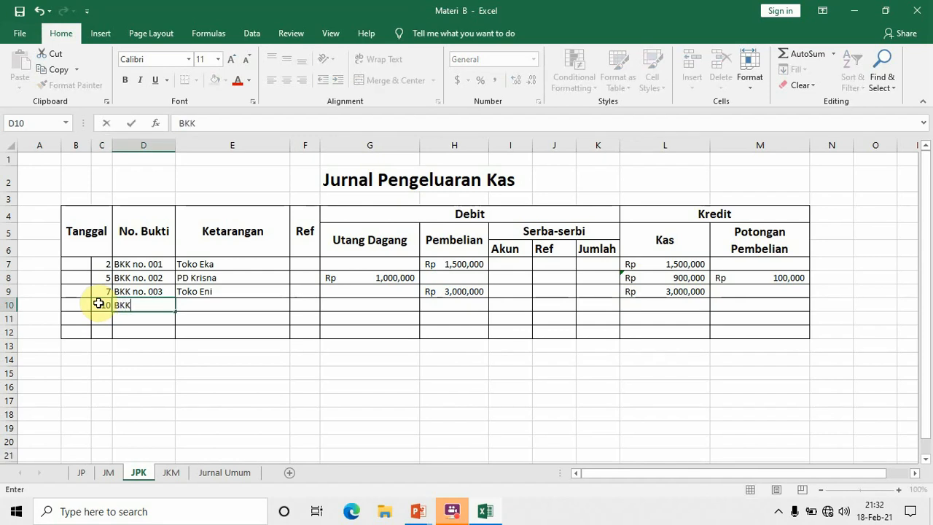
{"action": "type", "text": " no. 004"}
{"action": "key", "text": "Tab"}
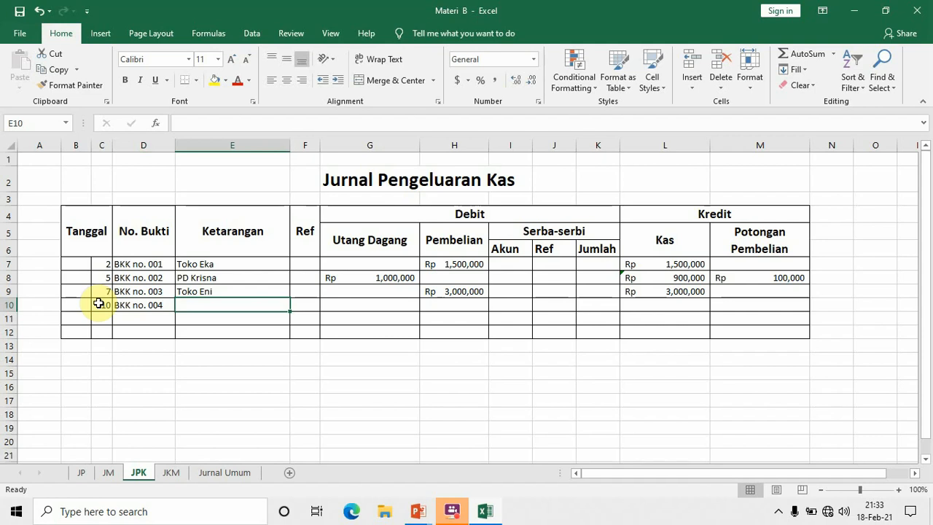
Step: Enter Pembayaran gaji karyawan as the description in E10 and beban gaji as the Serba-serbi account in I10
{"action": "type", "text": "P"}
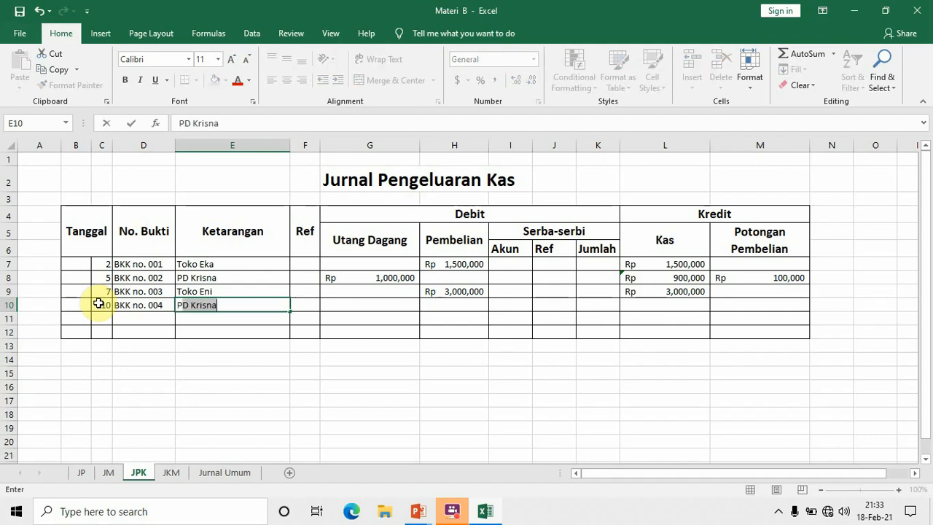
{"action": "type", "text": "embayaran"}
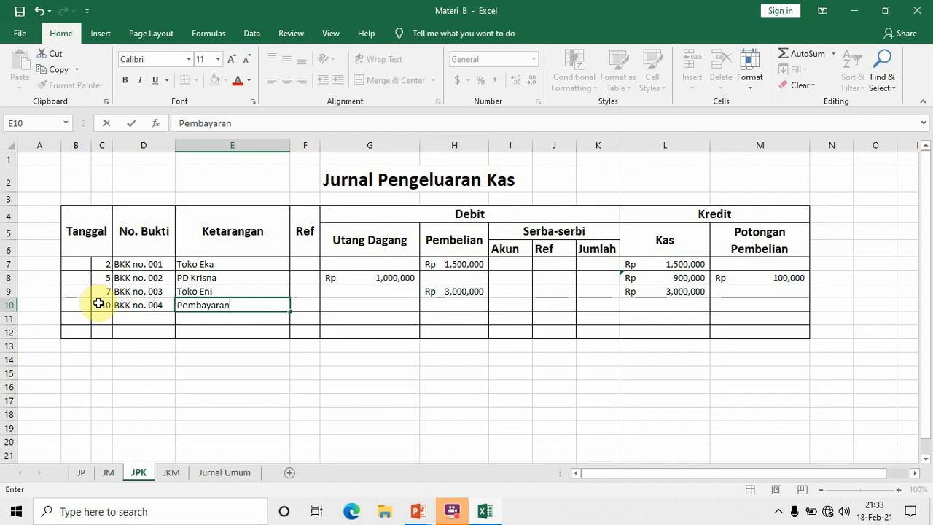
{"action": "type", "text": " gaji karyawan"}
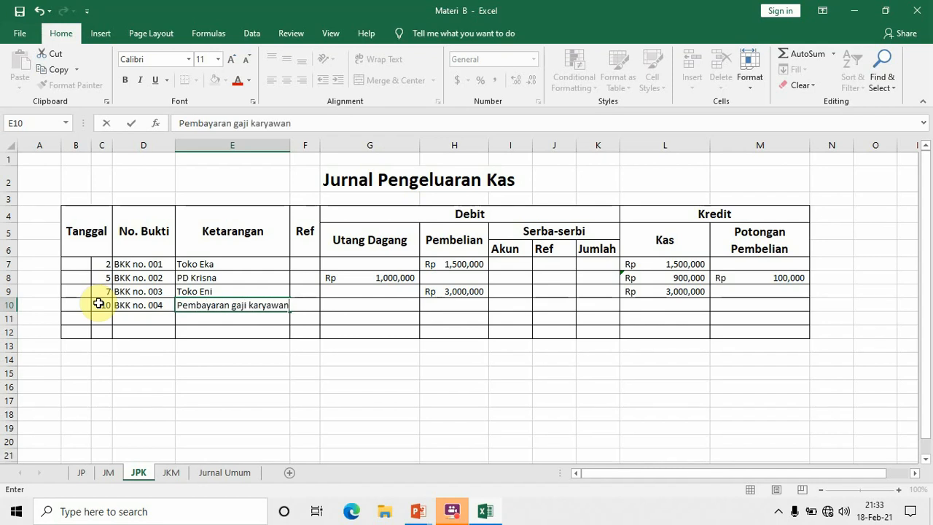
{"action": "key", "text": "Tab"}
{"action": "key", "text": "Tab"}
{"action": "key", "text": "Tab"}
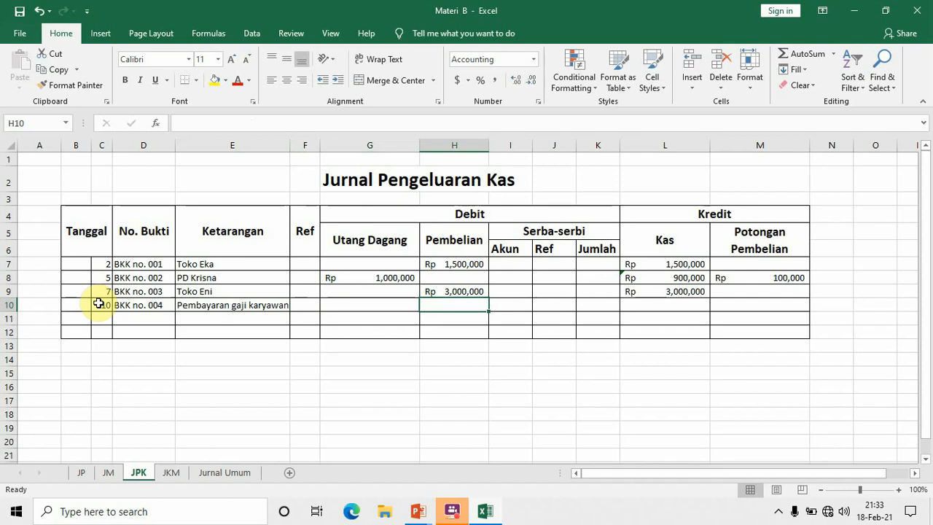
{"action": "key", "text": "Tab"}
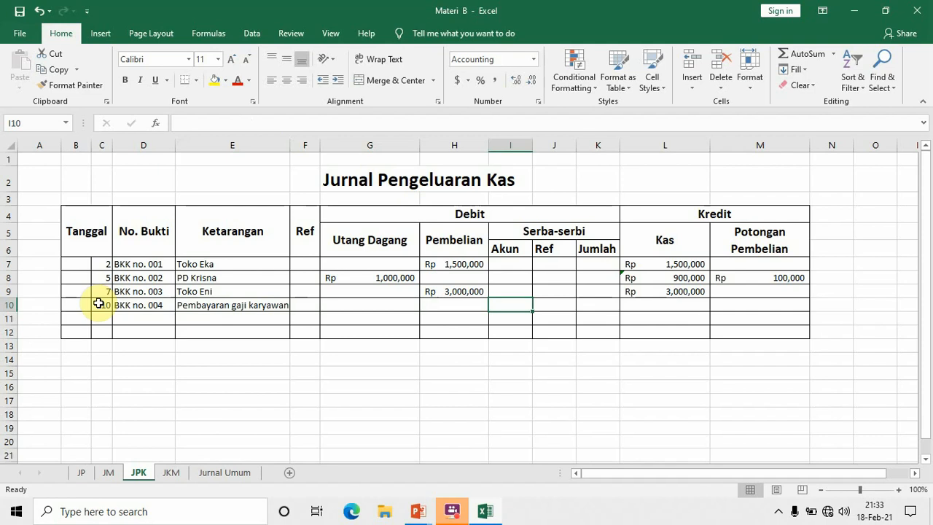
{"action": "type", "text": "b"}
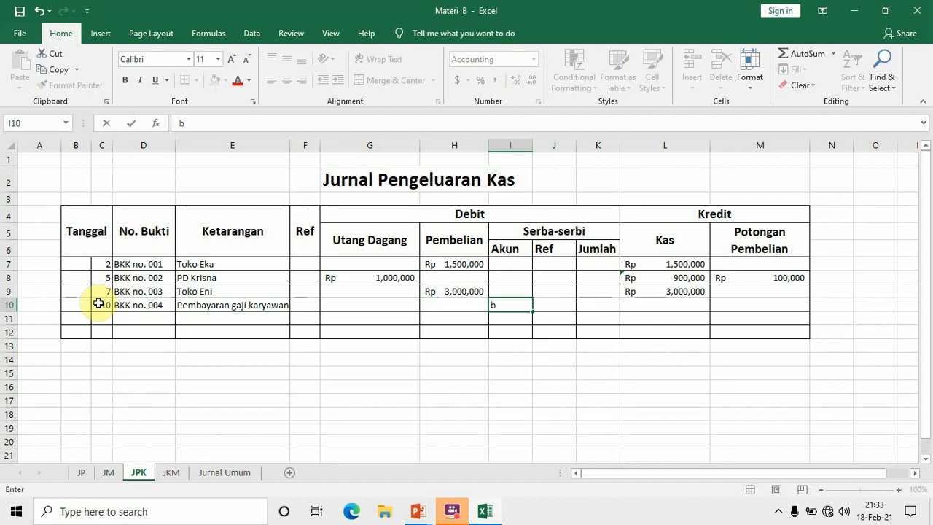
{"action": "type", "text": "eban gaji"}
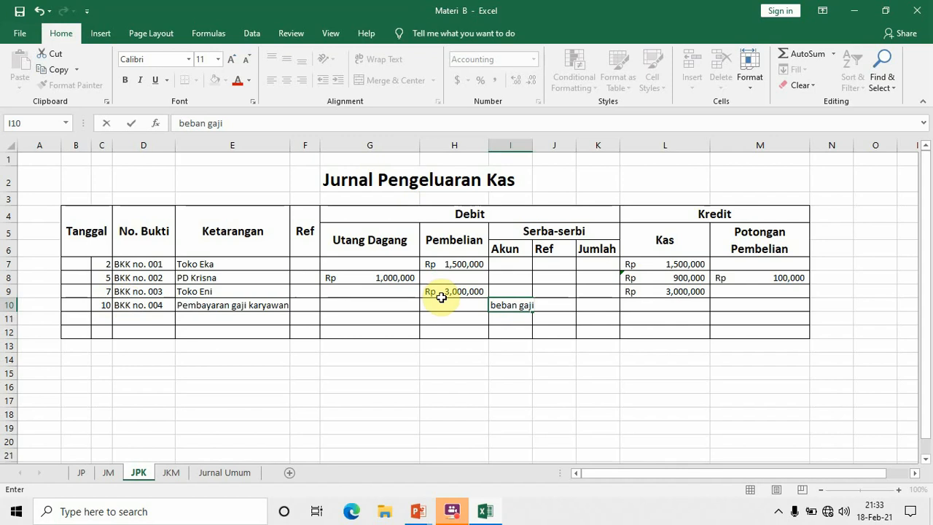
{"action": "left_click", "coordinate": [662, 306]}
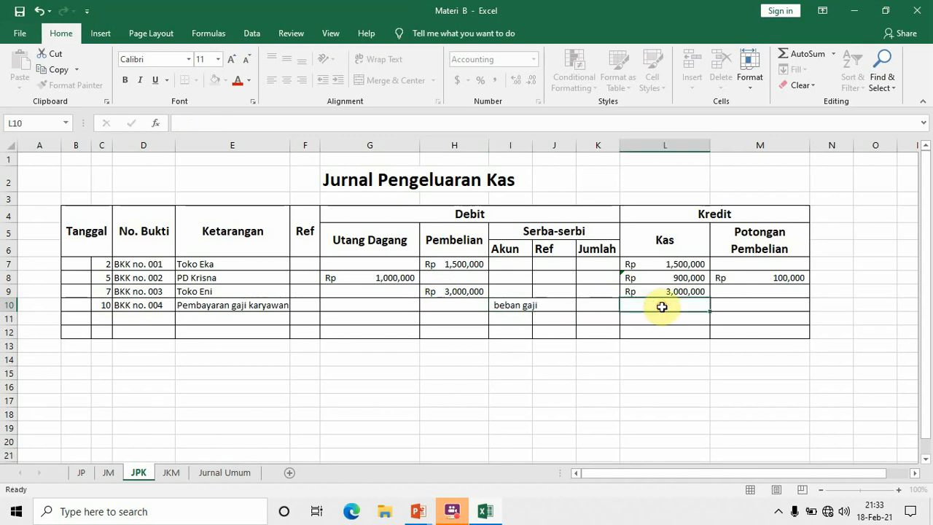
Step: Enter 2000000 as the Serba-serbi Jumlah in K10 and link the Kas credit in L10 to it with =K10
{"action": "left_click", "coordinate": [604, 306]}
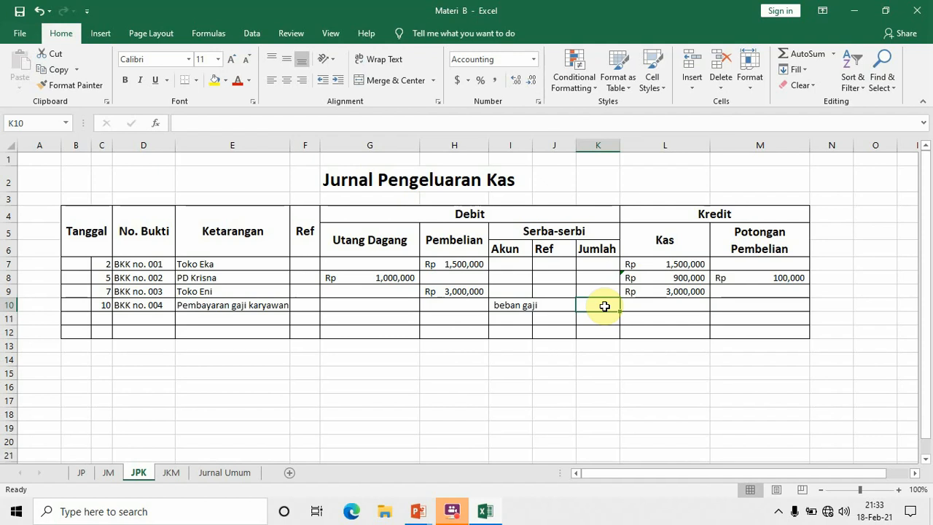
{"action": "type", "text": "2,00"}
{"action": "type", "text": "0,000"}
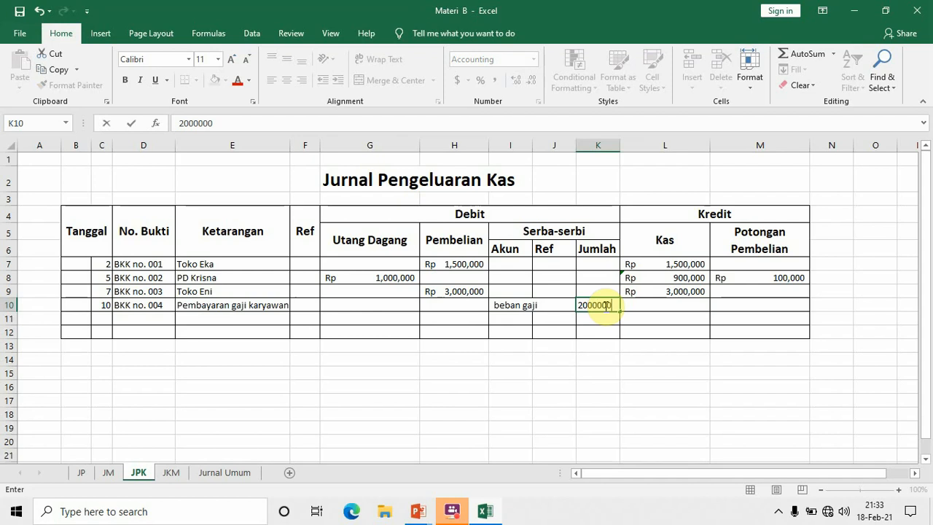
{"action": "key", "text": "Tab"}
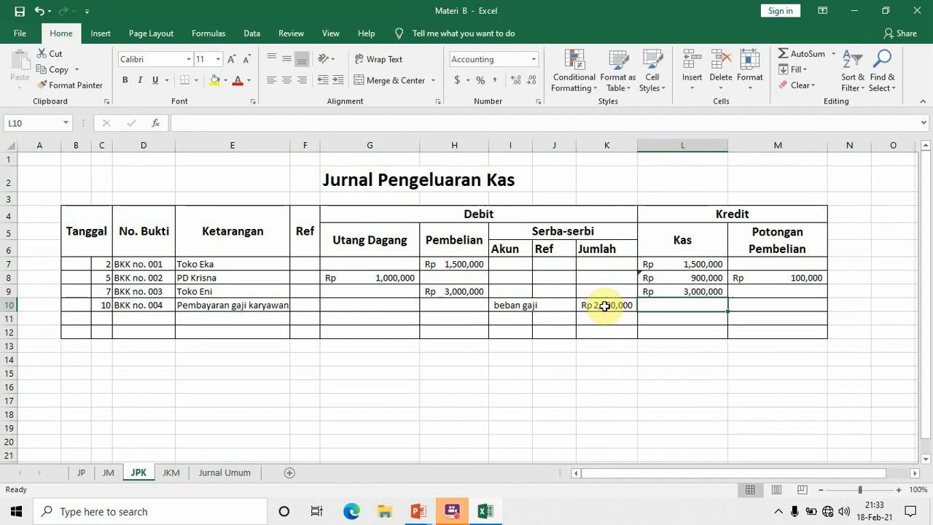
{"action": "type", "text": "="}
{"action": "left_click", "coordinate": [604, 305]}
{"action": "key", "text": "Return"}
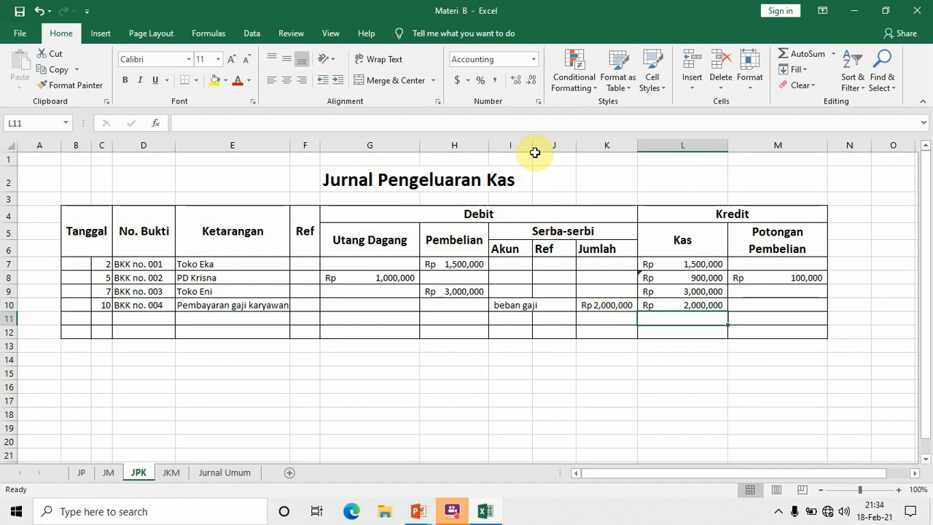
Step: Widen column I slightly and start row 11 with date 15 and voucher number BKK no. 005
{"action": "left_click_drag", "start_coordinate": [530, 147], "coordinate": [542, 147]}
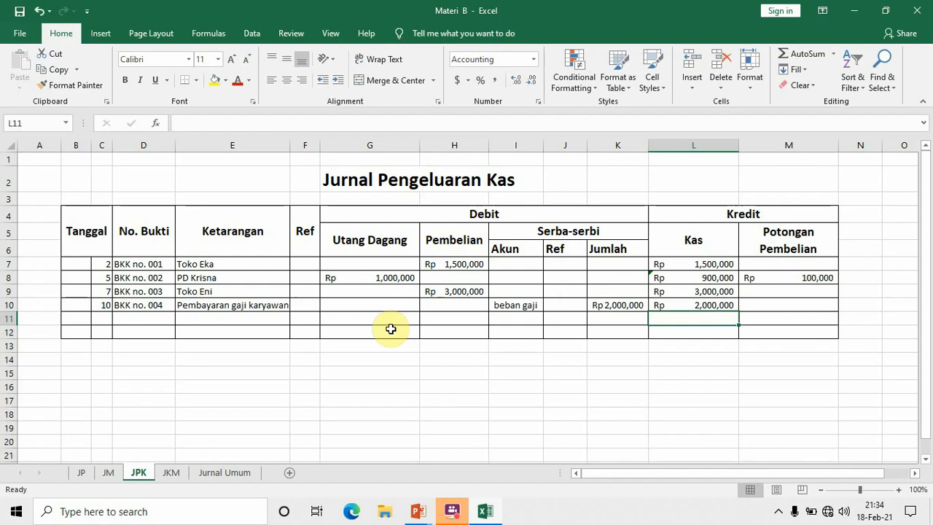
{"action": "left_click", "coordinate": [104, 320]}
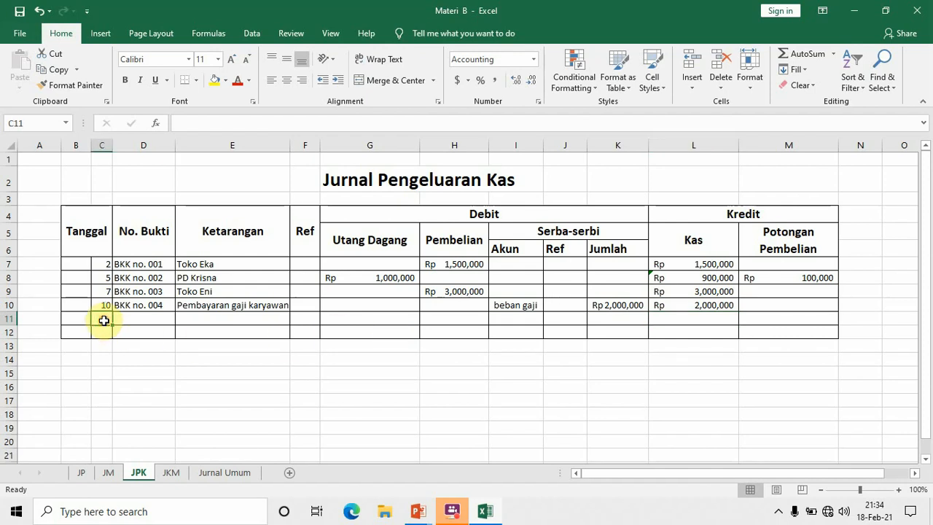
{"action": "type", "text": "15"}
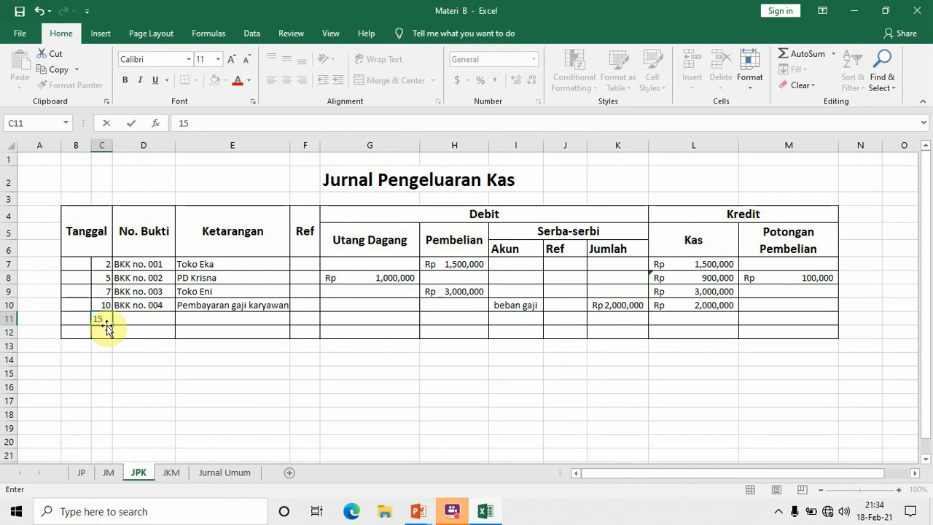
{"action": "key", "text": "Tab"}
{"action": "type", "text": "BKK"}
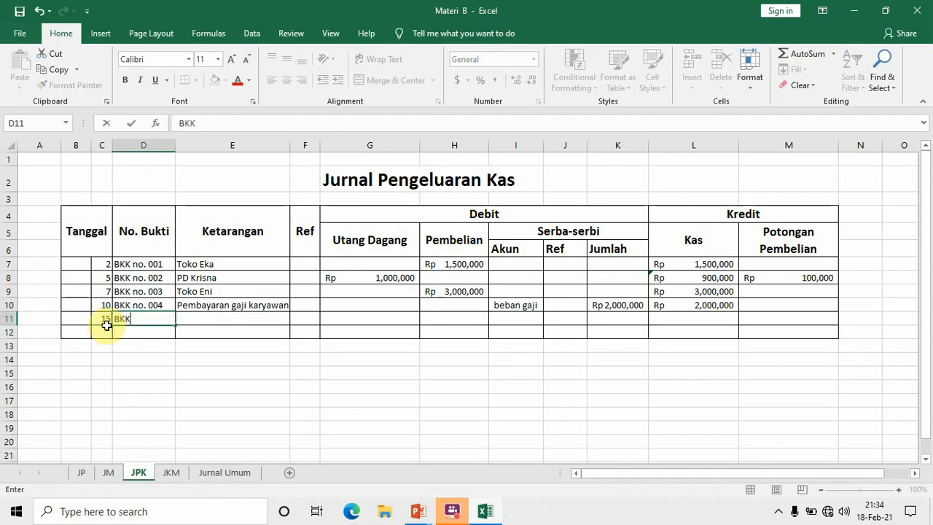
{"action": "key", "text": "Tab"}
{"action": "type", "text": "no"}
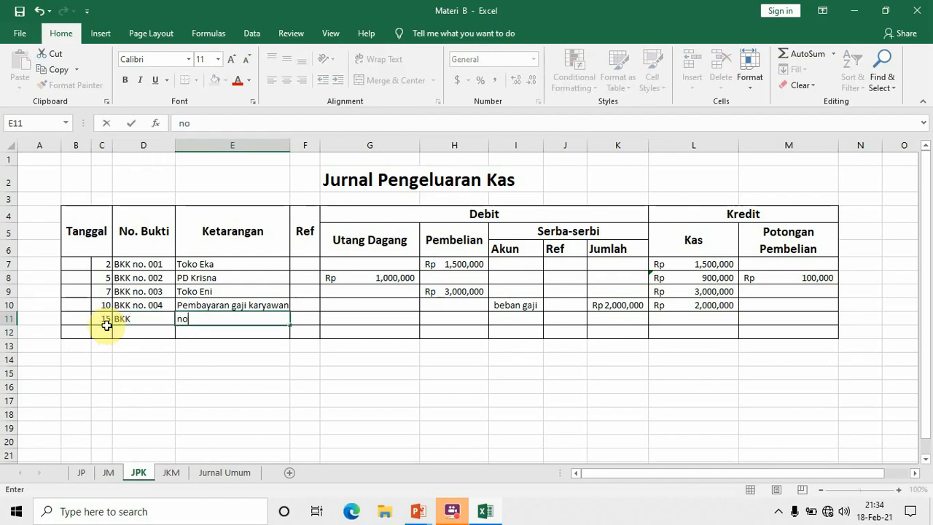
{"action": "key", "text": "BackSpace"}
{"action": "key", "text": "BackSpace"}
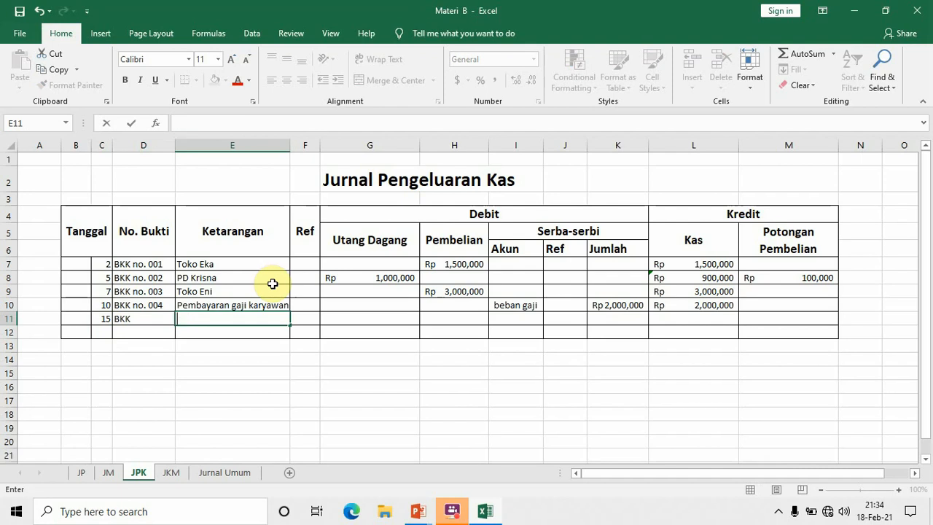
{"action": "double_click", "coordinate": [152, 318]}
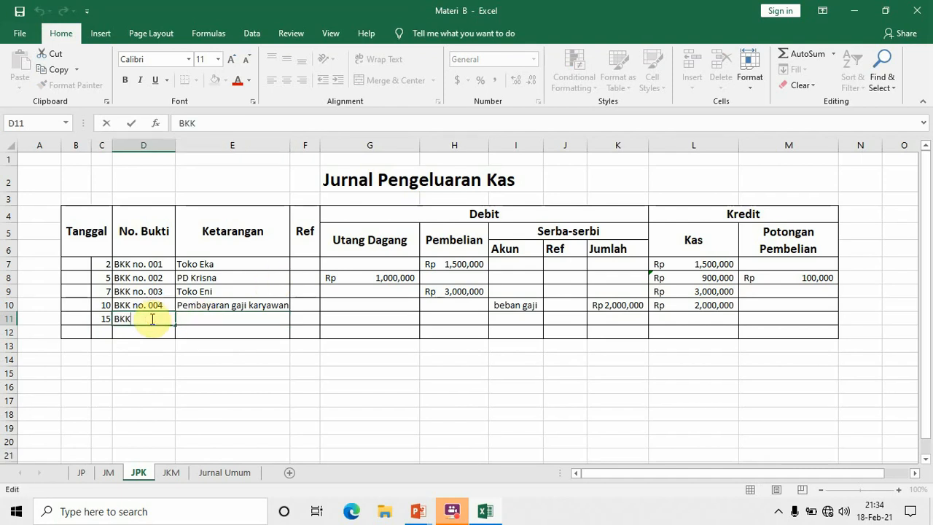
{"action": "type", "text": "no. 005"}
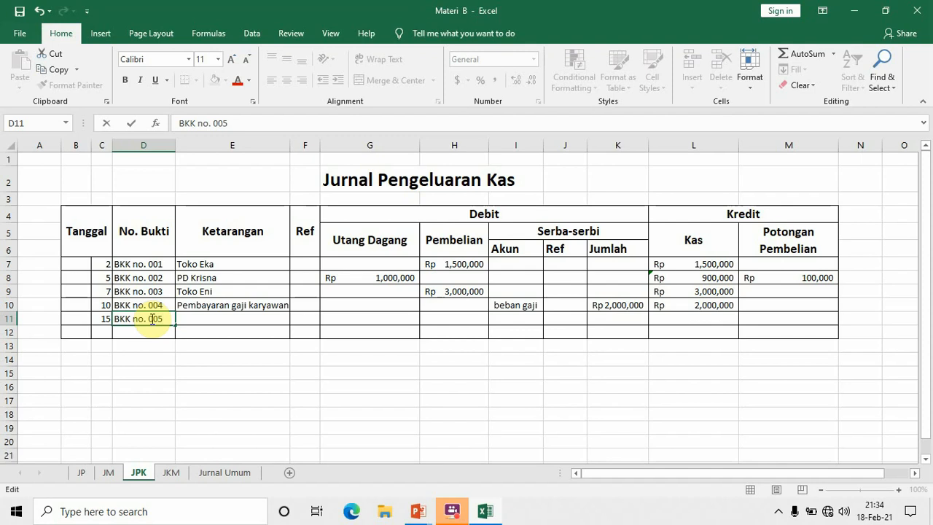
{"action": "key", "text": "Tab"}
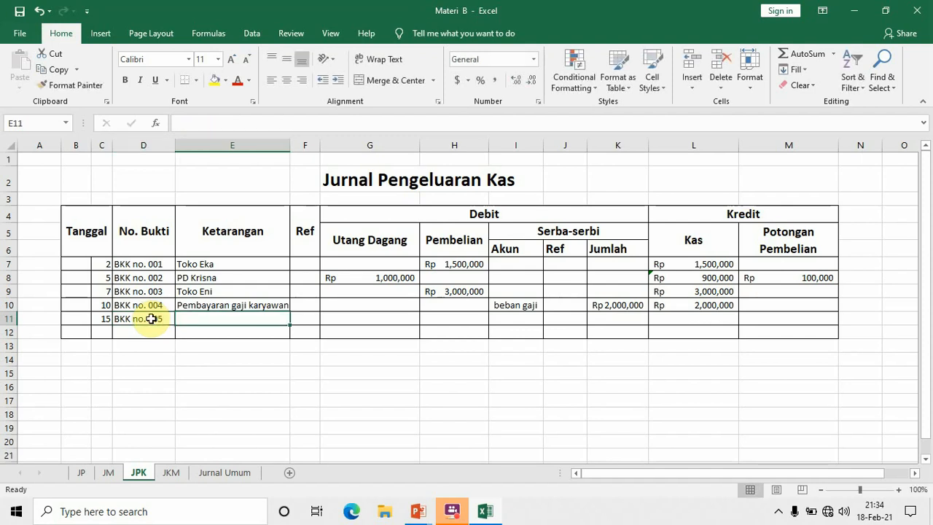
Step: Enter "pembayaran beban angkut" as the Ketarangan description in E11
{"action": "type", "text": "p"}
{"action": "key", "text": "BackSpace"}
{"action": "type", "text": "pemb"}
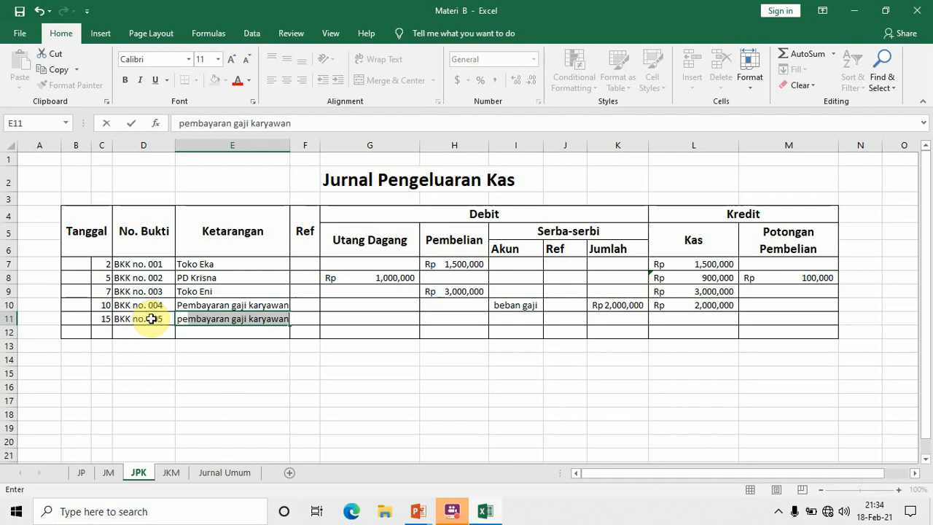
{"action": "type", "text": "ayaran "}
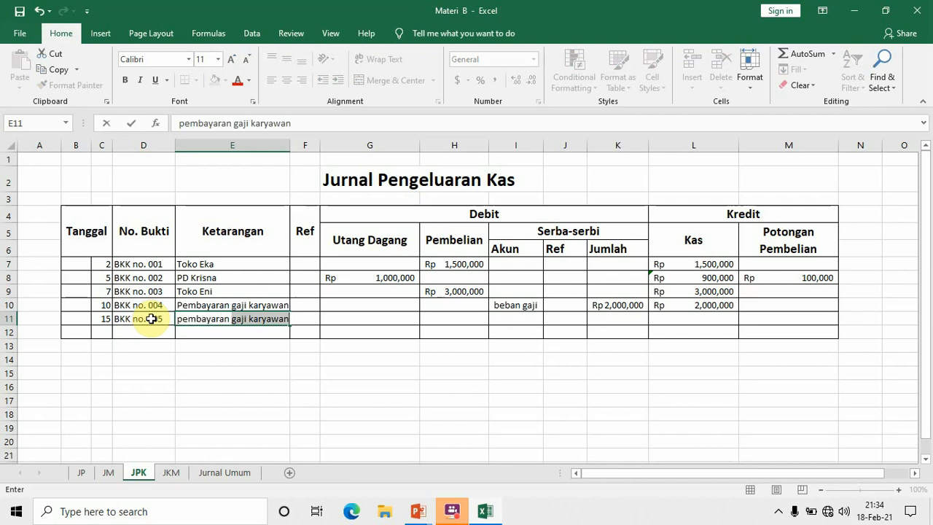
{"action": "type", "text": "beban a"}
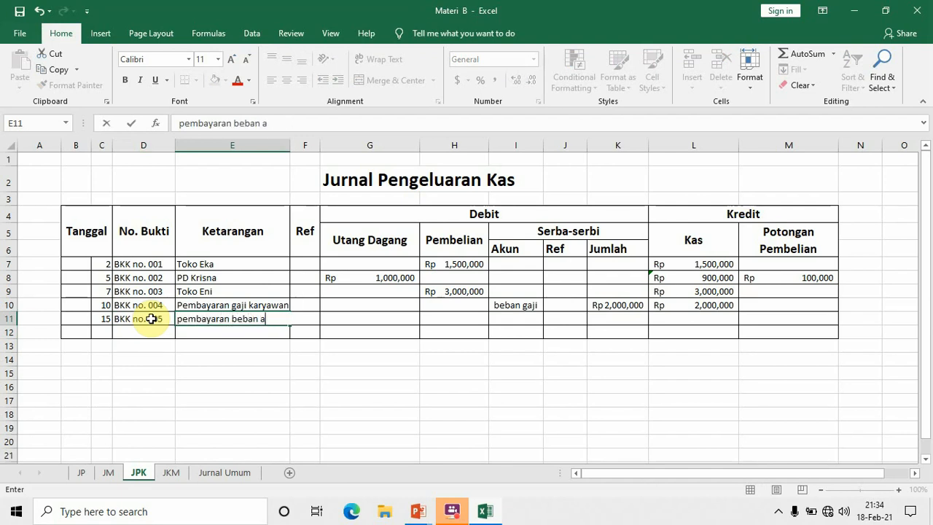
{"action": "type", "text": "ngkut"}
{"action": "key", "text": "Return"}
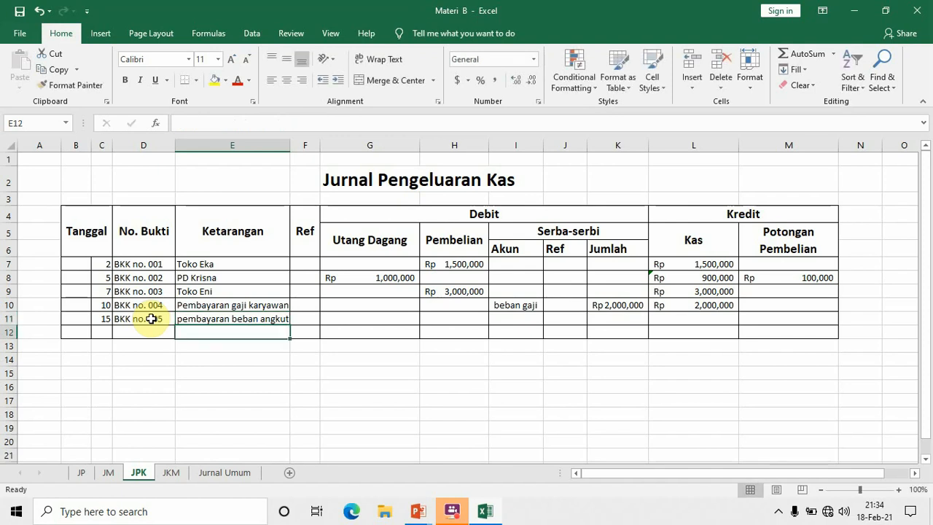
Step: Enter "beban angkut pembelian 100000" in the Serba-serbi Akun cell I11
{"action": "left_click", "coordinate": [517, 317]}
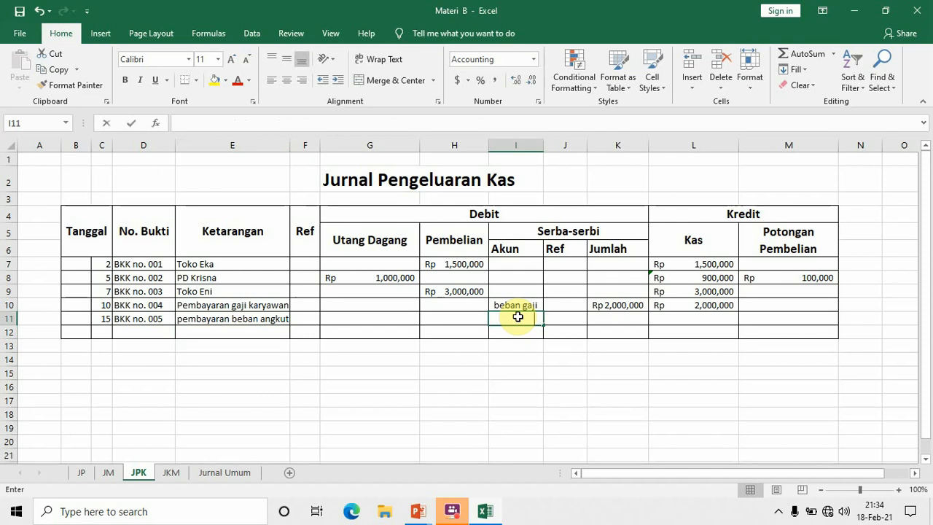
{"action": "type", "text": "bebe"}
{"action": "key", "text": "BackSpace"}
{"action": "type", "text": "ban a"}
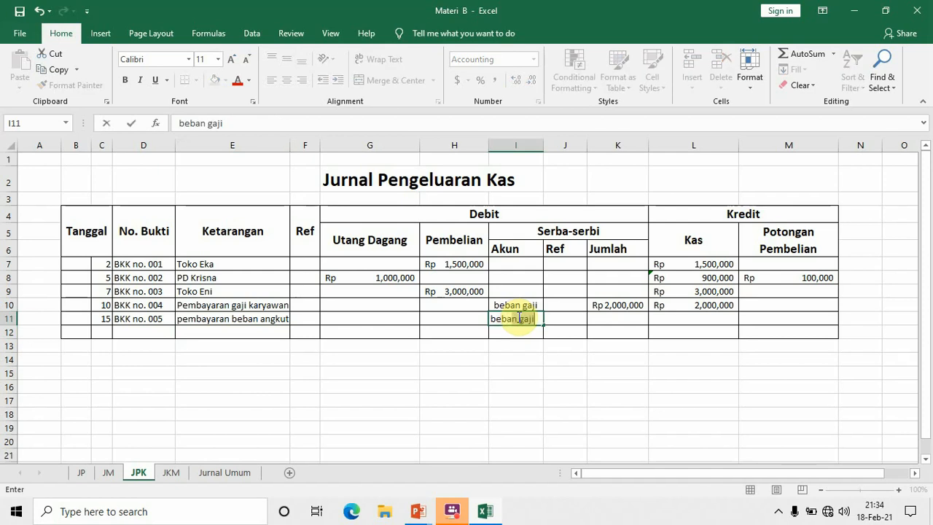
{"action": "type", "text": "ngku"}
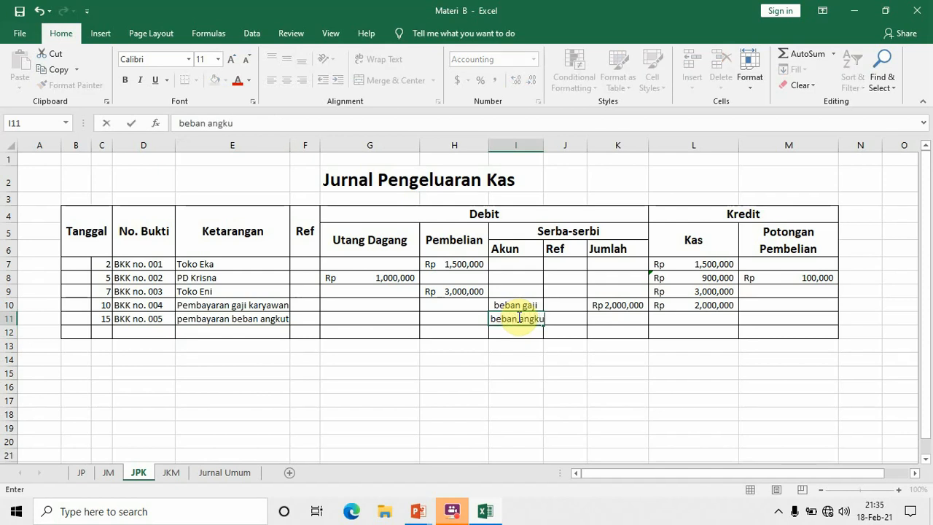
{"action": "type", "text": "t pembelian"}
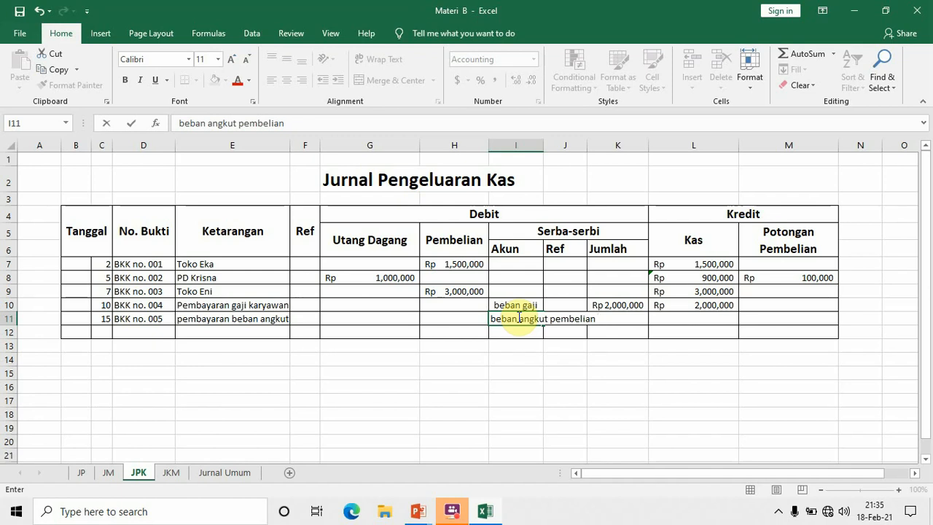
{"action": "type", "text": "100000"}
{"action": "key", "text": "Return"}
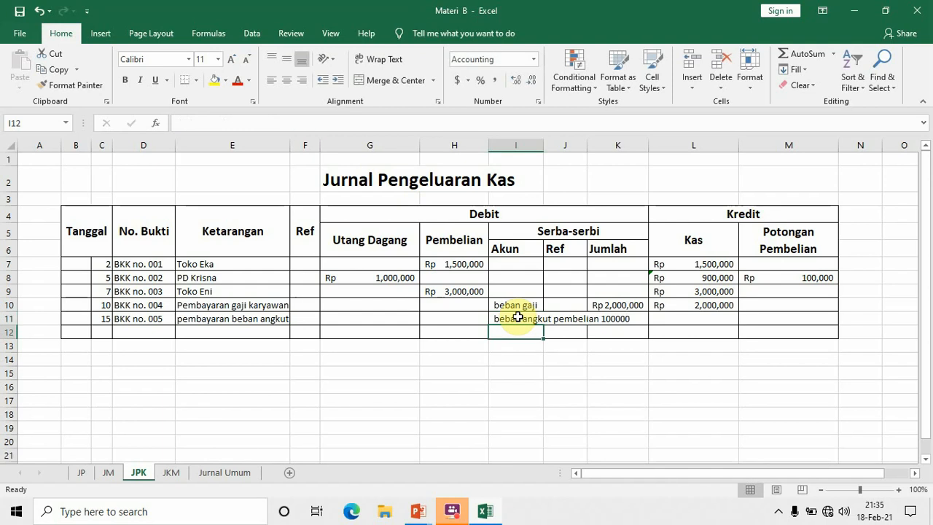
Step: Widen column I further and wrap the account text in cell I11
{"action": "left_click", "coordinate": [644, 333]}
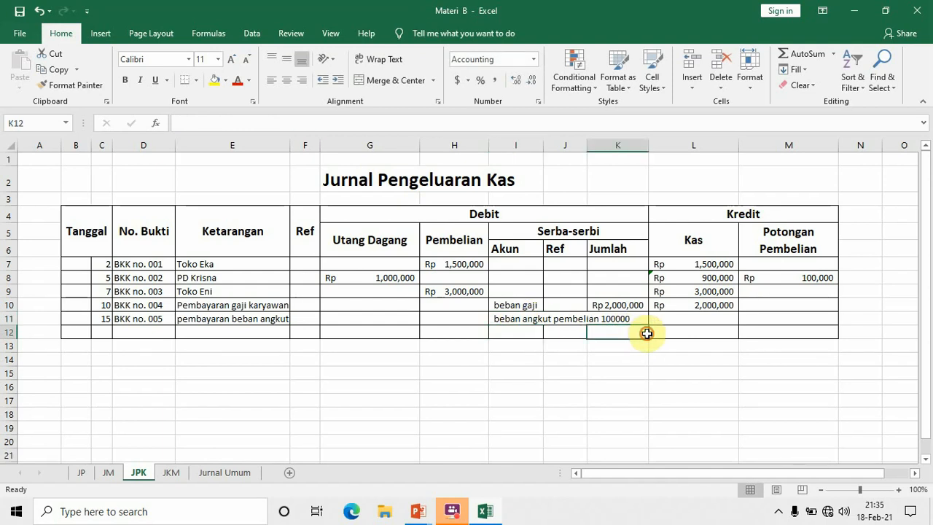
{"action": "left_click_drag", "start_coordinate": [542, 144], "coordinate": [561, 150]}
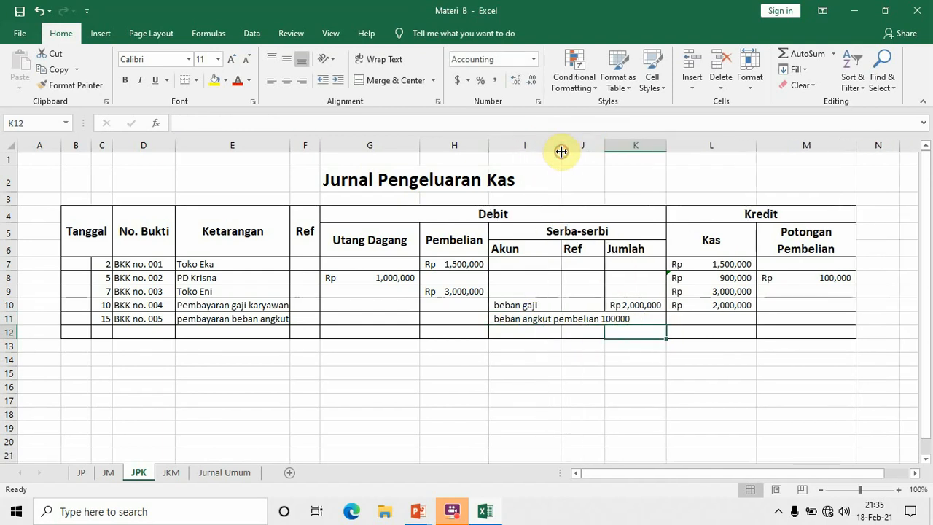
{"action": "left_click", "coordinate": [510, 321]}
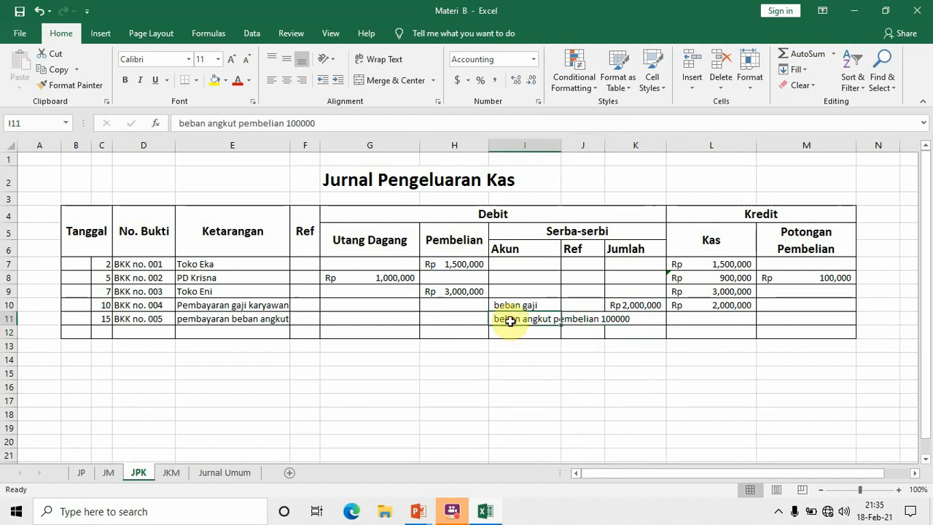
{"action": "left_click", "coordinate": [384, 63]}
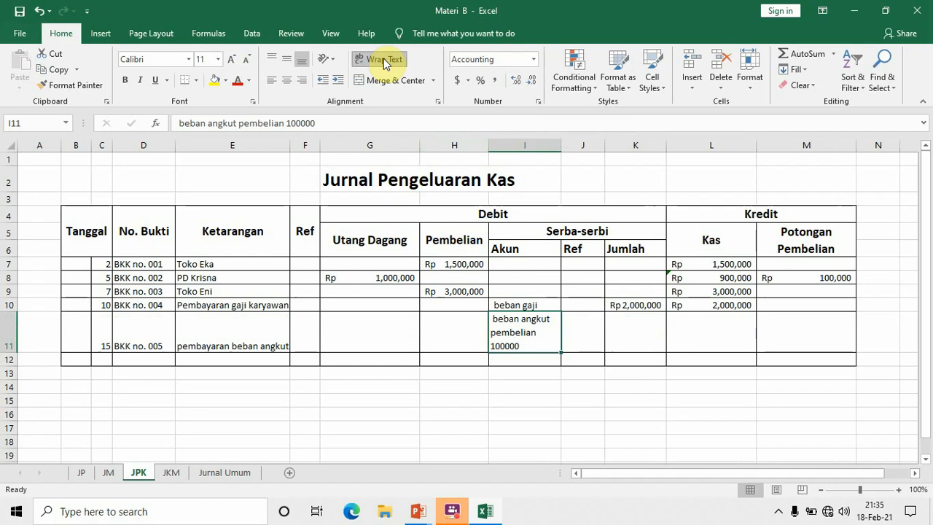
Step: Remove the trailing 100000 from I11 so that the account name reads "beban angkut pembelian"
{"action": "double_click", "coordinate": [526, 346]}
{"action": "key", "text": "BackSpace"}
{"action": "key", "text": "BackSpace"}
{"action": "key", "text": "BackSpace"}
{"action": "key", "text": "BackSpace"}
{"action": "key", "text": "BackSpace"}
{"action": "key", "text": "BackSpace"}
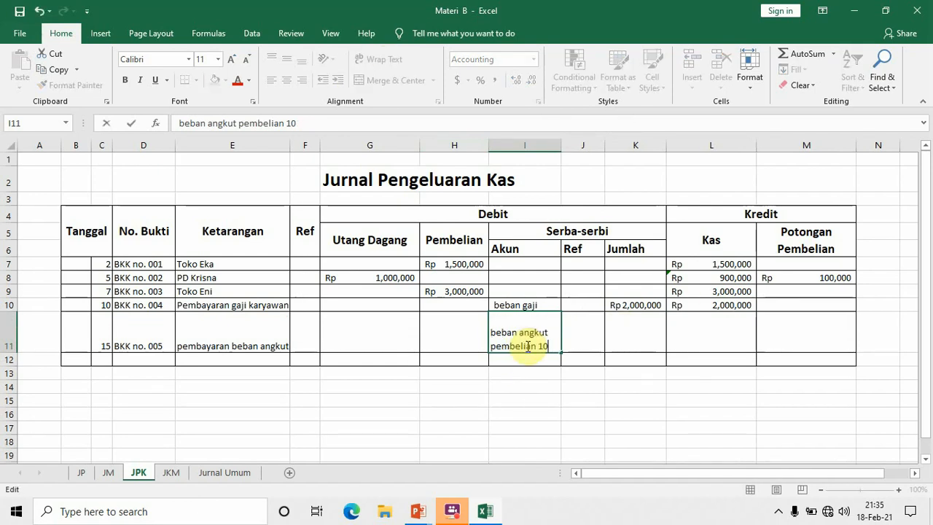
{"action": "key", "text": "BackSpace"}
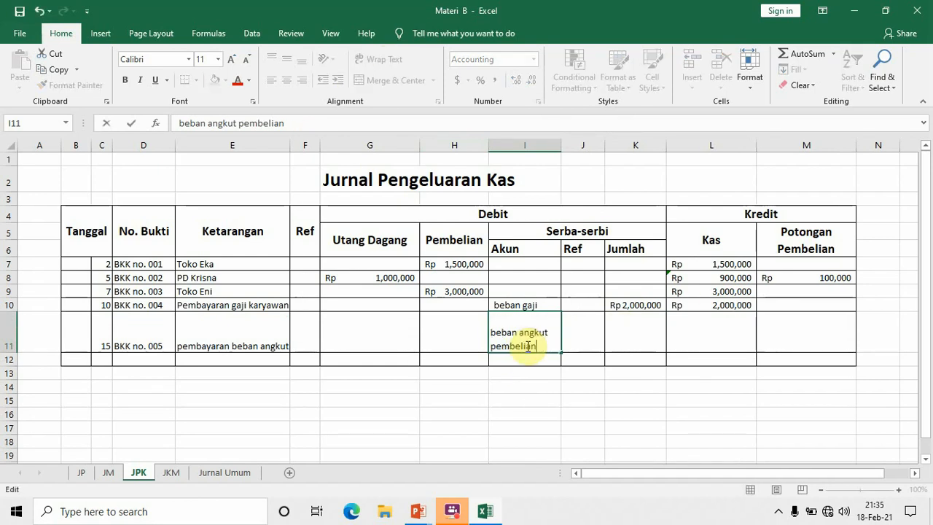
Step: Enter 100000 as the Serba-serbi Jumlah amount in K11
{"action": "left_click", "coordinate": [646, 330]}
{"action": "type", "text": "="}
{"action": "key", "text": "BackSpace"}
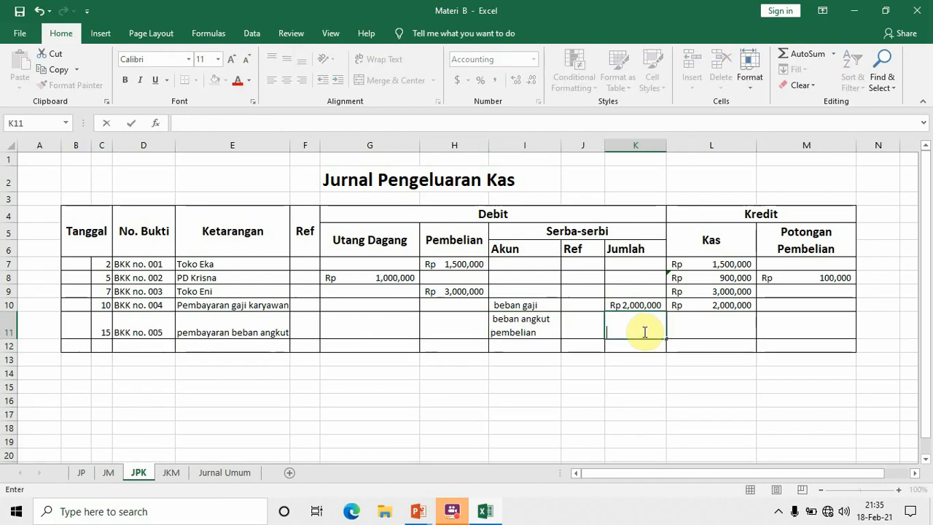
{"action": "type", "text": "100000"}
{"action": "key", "text": "Return"}
Step: Fill the Kas credit cell L11 with the formula =K11
{"action": "left_click", "coordinate": [740, 328]}
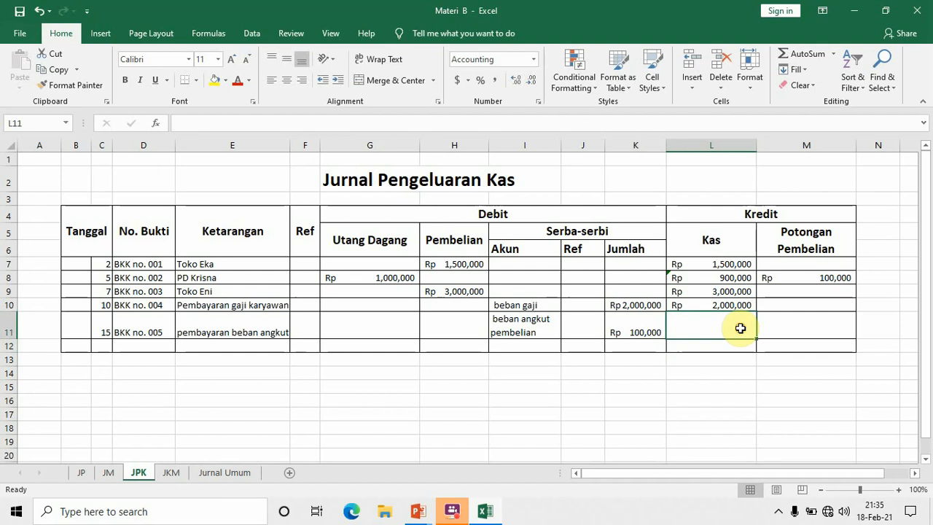
{"action": "type", "text": "="}
{"action": "left_click", "coordinate": [637, 328]}
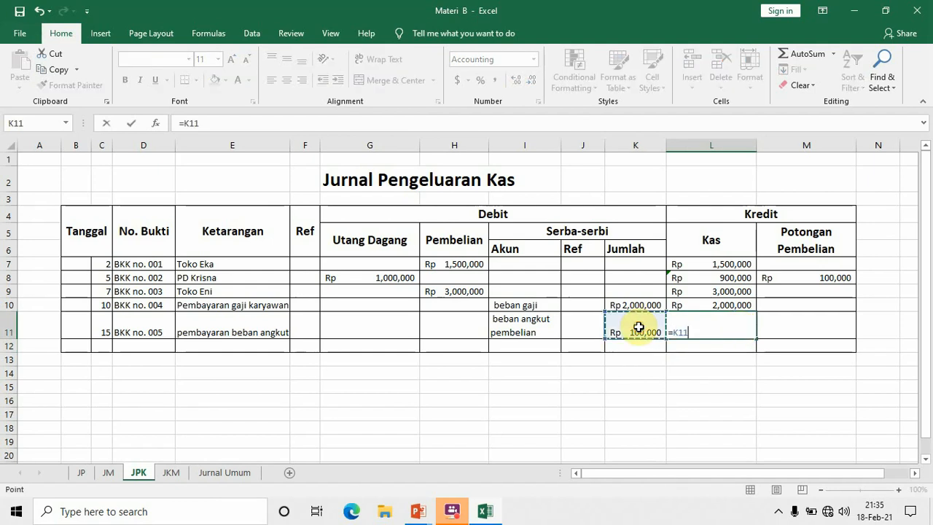
{"action": "key", "text": "Return"}
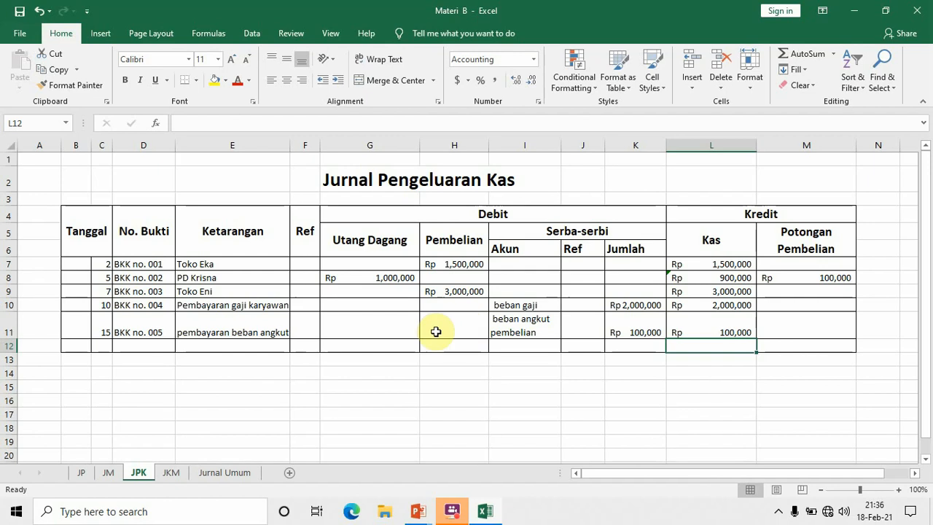
Step: Start the row 12 entry with date 21, voucher number BKK no.006 and description Toko Evi
{"action": "left_click", "coordinate": [99, 344]}
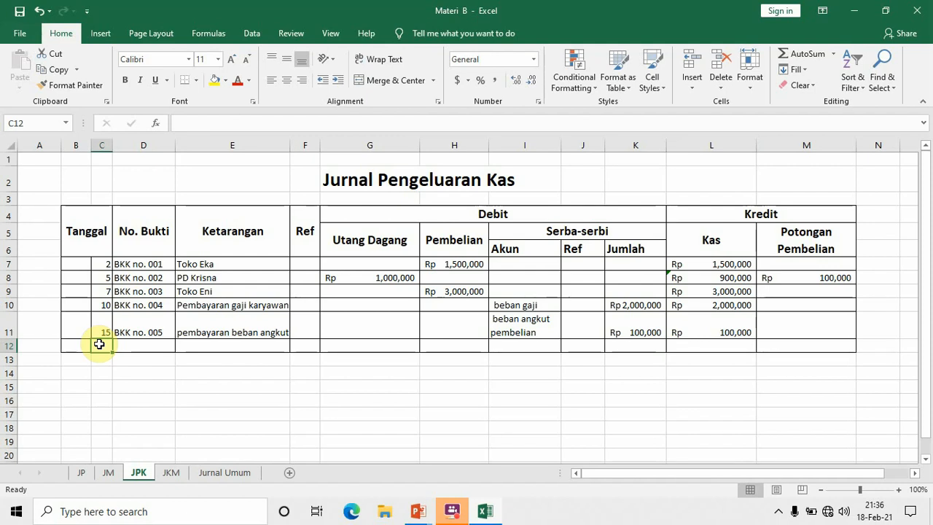
{"action": "type", "text": "21"}
{"action": "key", "text": "Tab"}
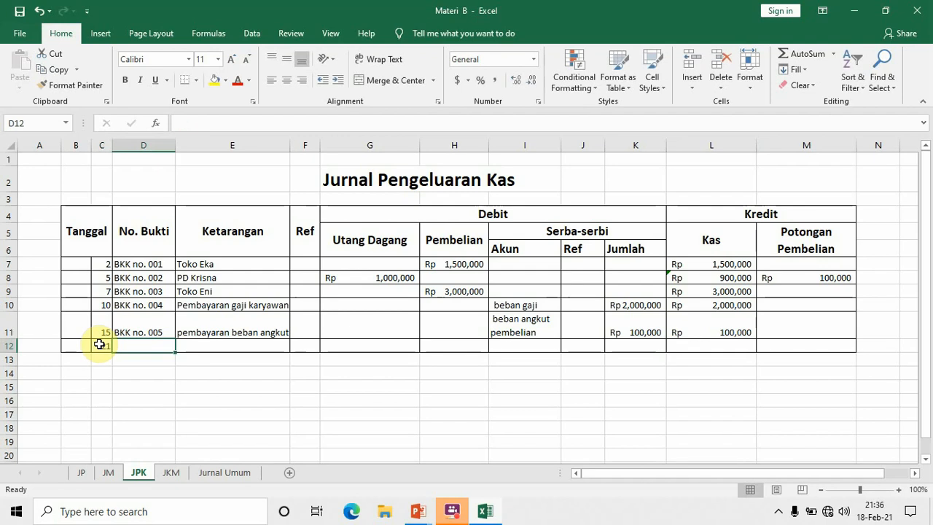
{"action": "type", "text": "BKk"}
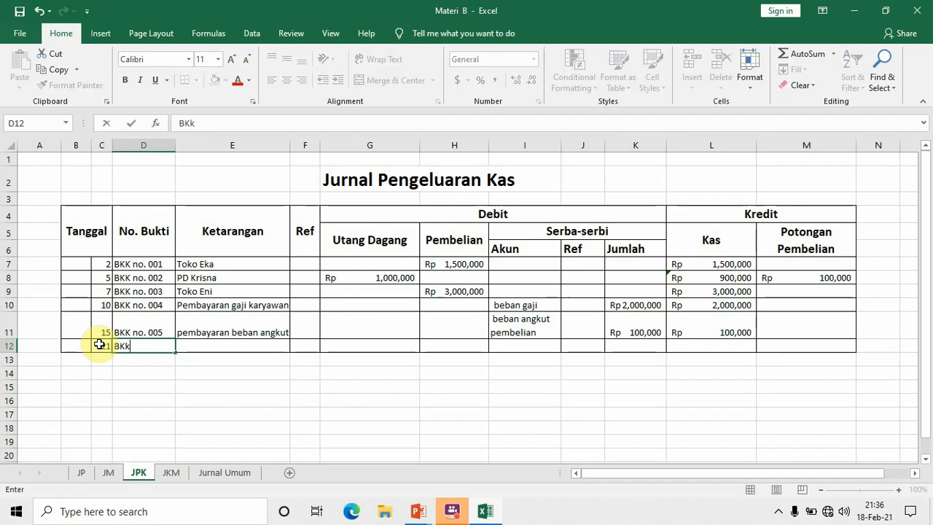
{"action": "type", "text": "K no.006"}
{"action": "key", "text": "Tab"}
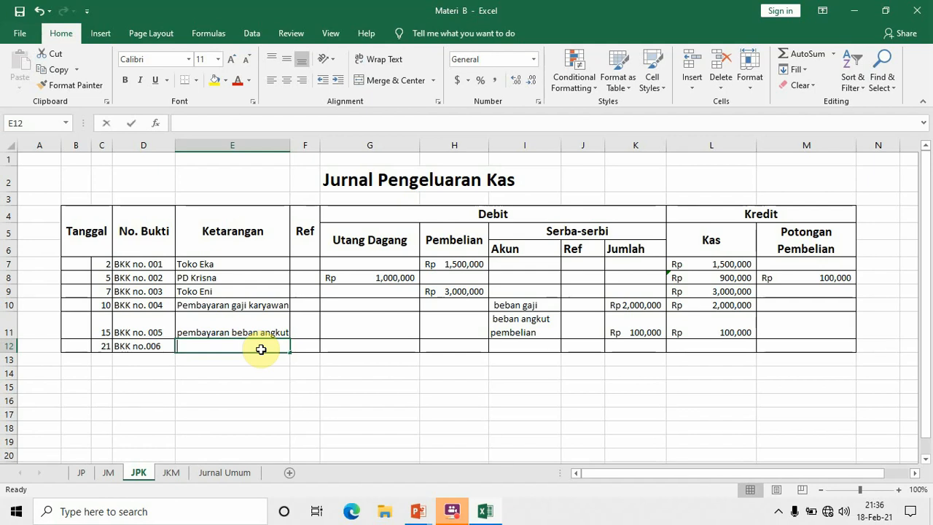
{"action": "type", "text": "Toko Evi"}
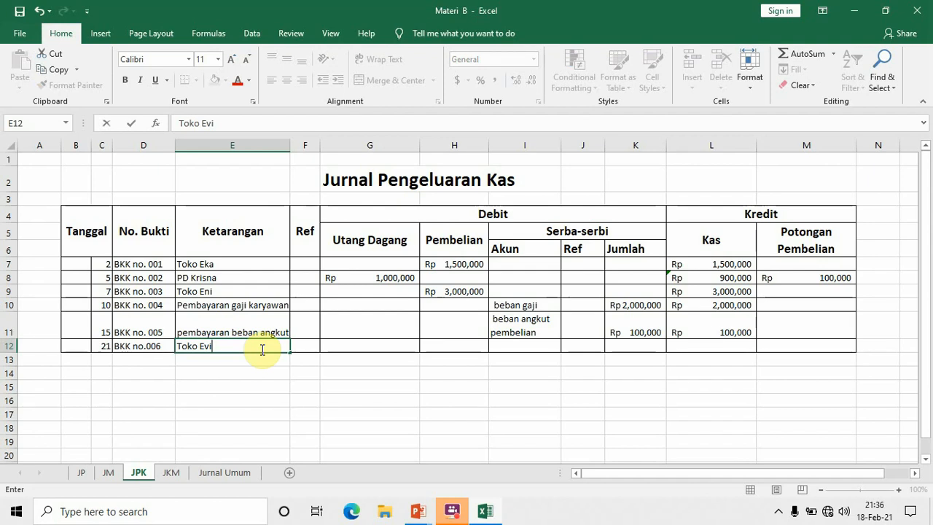
Step: Enter "Perlengkapan toko" as the Serba-serbi account name in I12
{"action": "key", "text": "Tab"}
{"action": "key", "text": "Tab"}
{"action": "key", "text": "Tab"}
{"action": "key", "text": "Tab"}
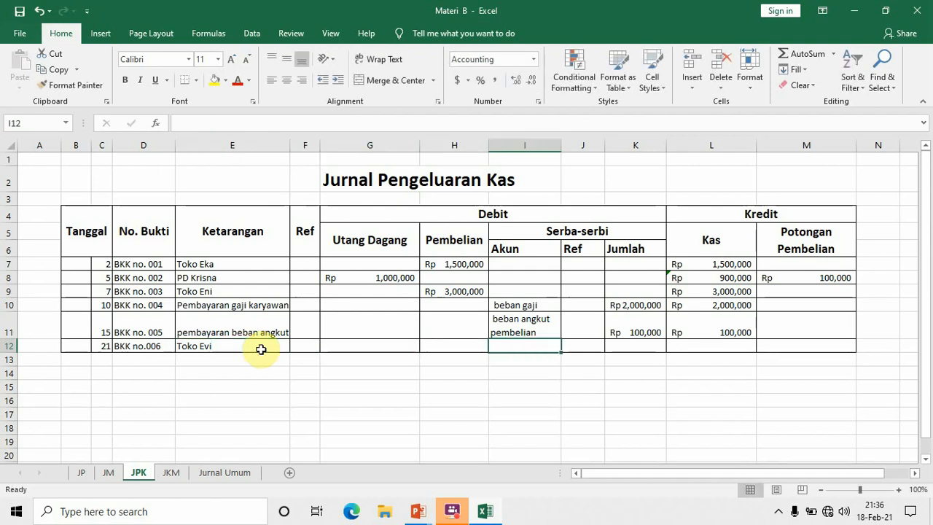
{"action": "type", "text": "Perle"}
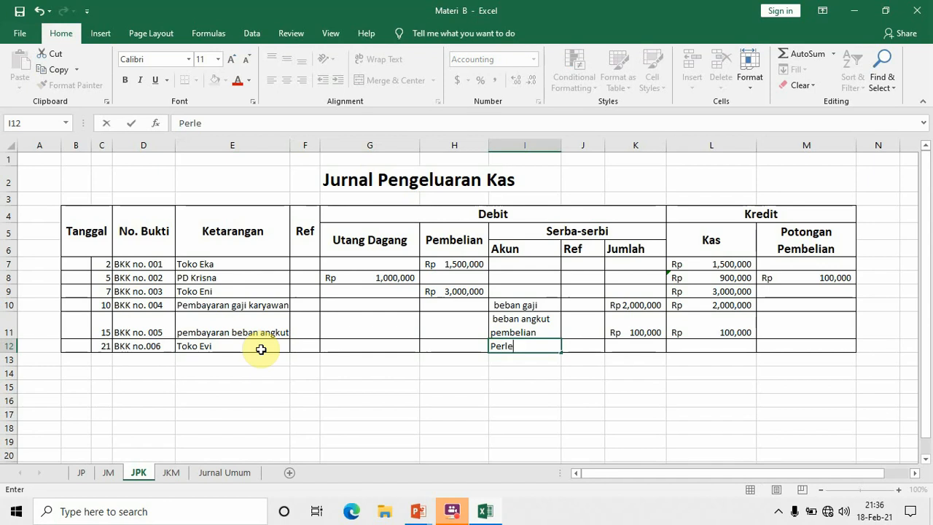
{"action": "type", "text": "ngkapan"}
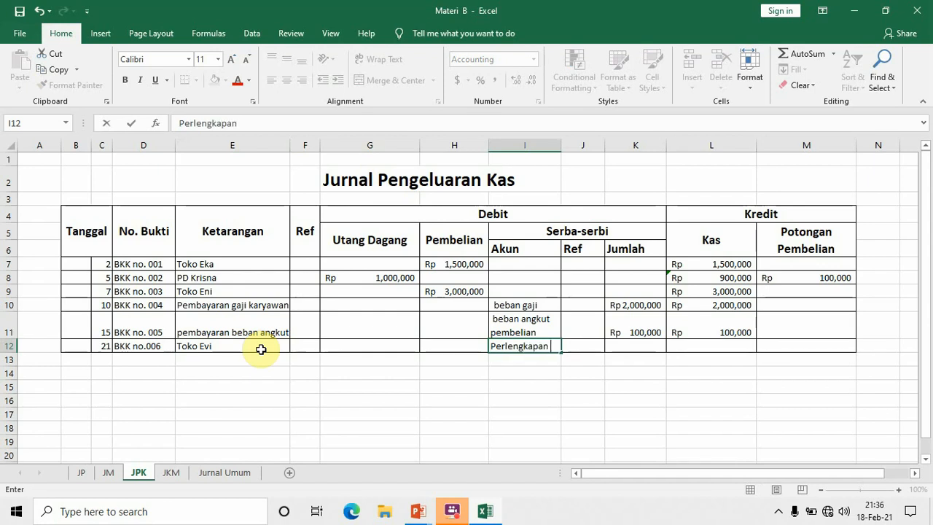
{"action": "type", "text": " toko"}
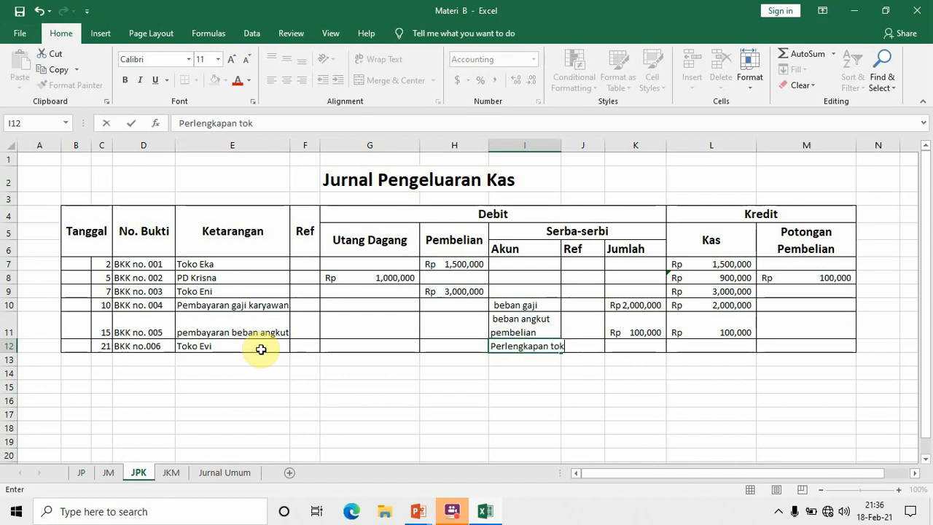
Step: Enter 800000 as the Serba-serbi Jumlah amount in K12 and fill the Kas credit cell L12 with =K12
{"action": "left_click", "coordinate": [651, 347]}
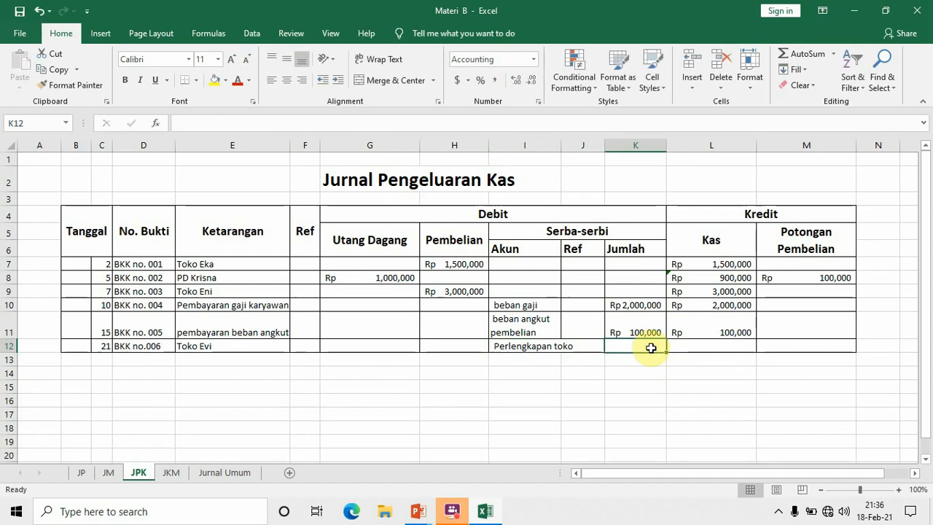
{"action": "type", "text": "8"}
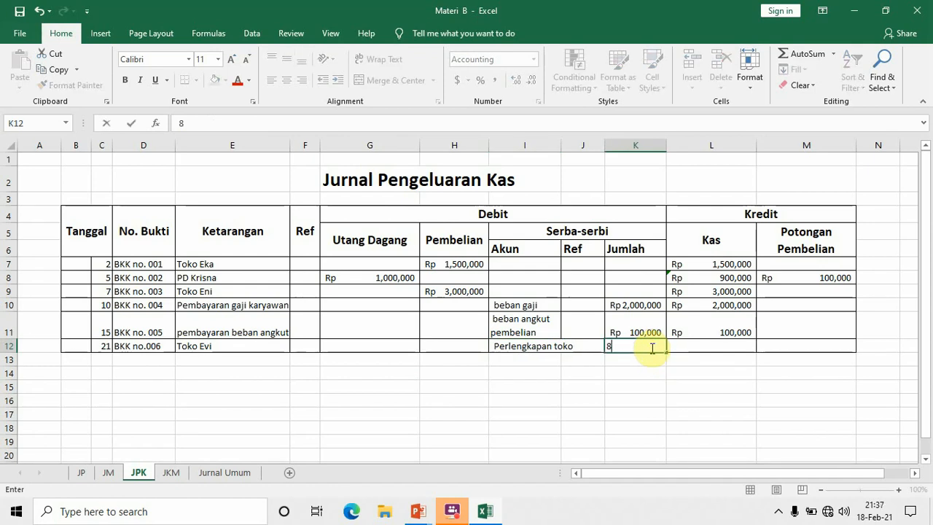
{"action": "type", "text": "00,000000"}
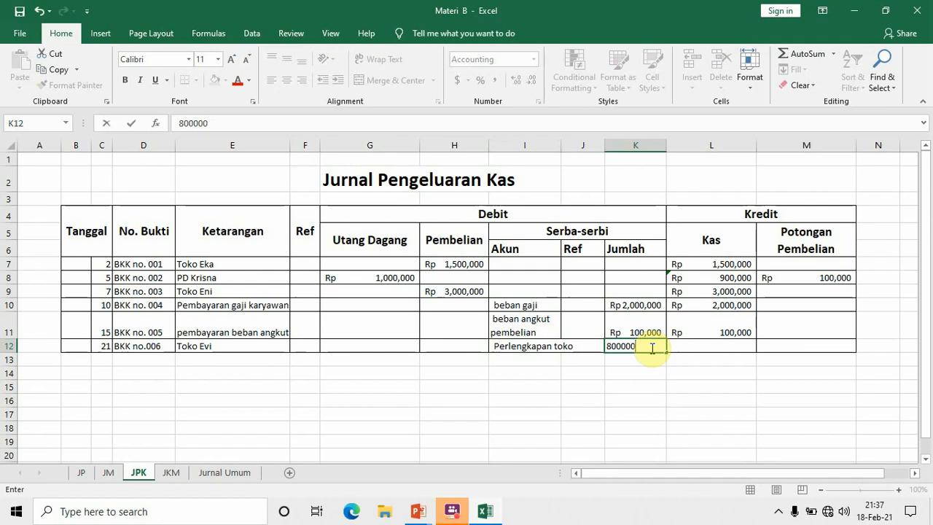
{"action": "key", "text": "Tab"}
{"action": "type", "text": "="}
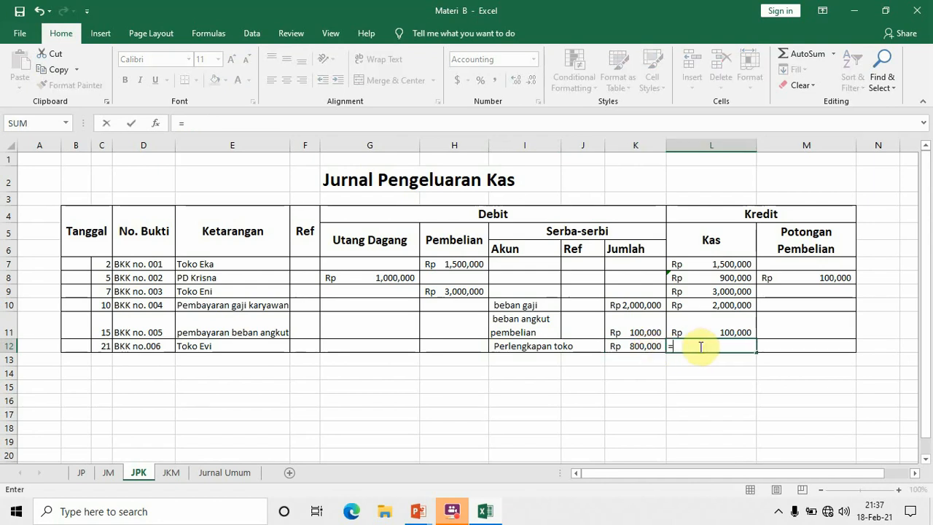
{"action": "left_click", "coordinate": [634, 346]}
{"action": "key", "text": "Return"}
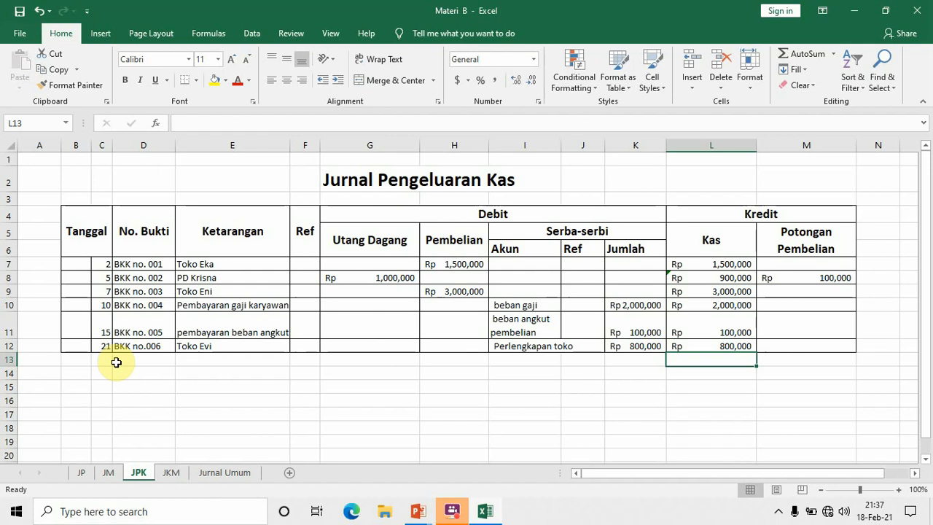
Step: Extend the table by two rows by applying All Borders to the range B13:M14
{"action": "left_click", "coordinate": [70, 361]}
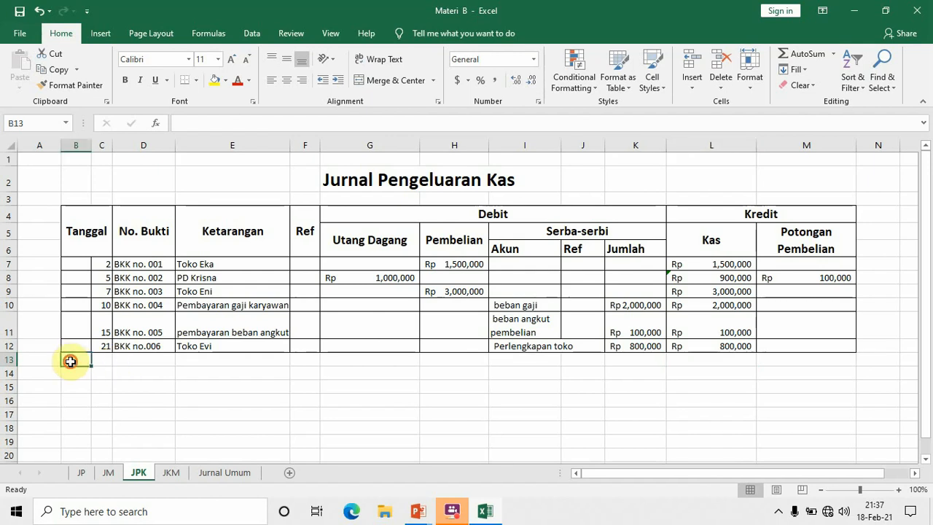
{"action": "key", "text": "Down"}
{"action": "key", "text": "shift+Right"}
{"action": "key", "text": "shift+Right"}
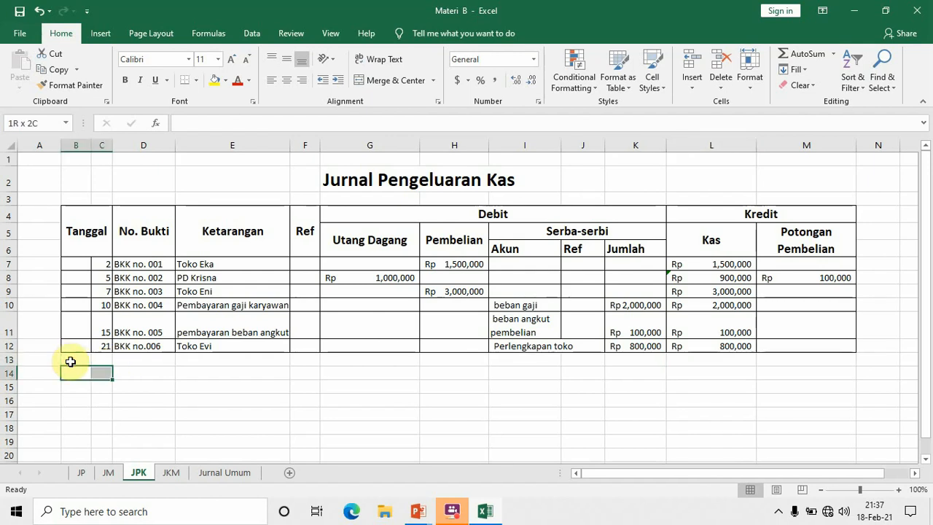
{"action": "key", "text": "Up"}
{"action": "key", "text": "shift+Down"}
{"action": "key", "text": "shift+Right"}
{"action": "key", "text": "shift+Right"}
{"action": "key", "text": "shift+Right"}
{"action": "key", "text": "shift+Right"}
{"action": "key", "text": "shift+Right"}
{"action": "key", "text": "shift+Right"}
{"action": "key", "text": "shift+Right"}
{"action": "key", "text": "shift+Right"}
{"action": "key", "text": "shift+Right"}
{"action": "key", "text": "shift+Right"}
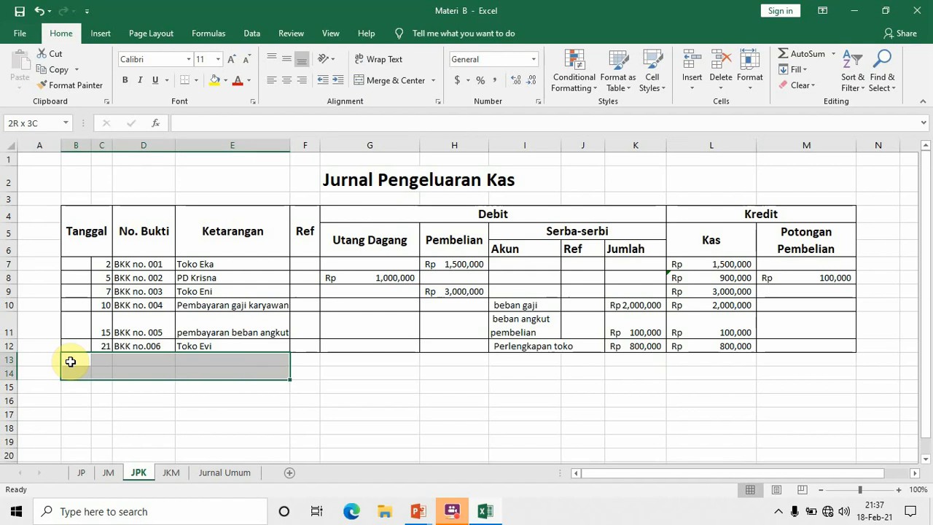
{"action": "key", "text": "shift+Right"}
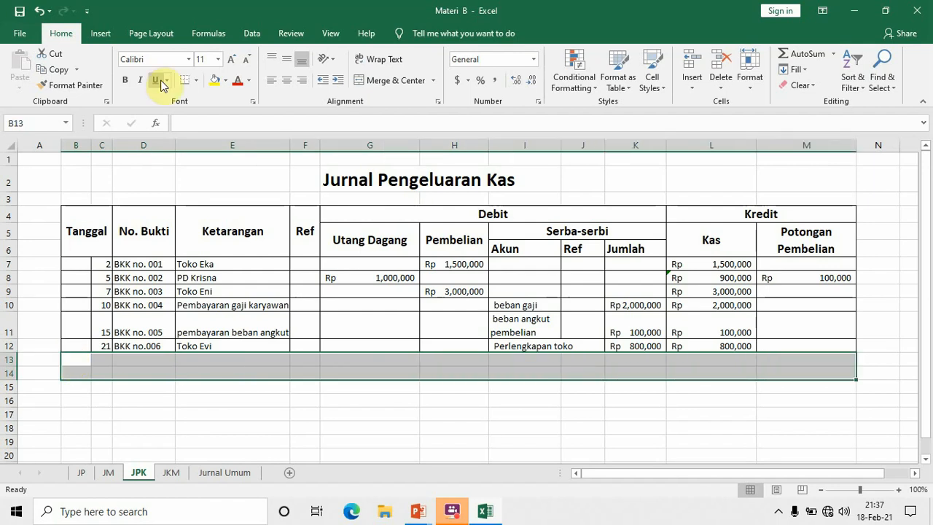
{"action": "left_click", "coordinate": [197, 82]}
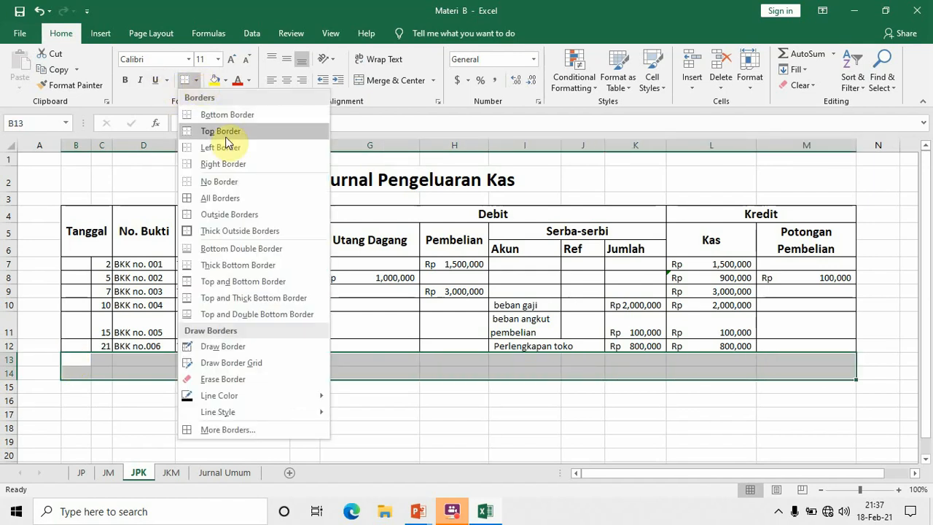
{"action": "left_click", "coordinate": [219, 196]}
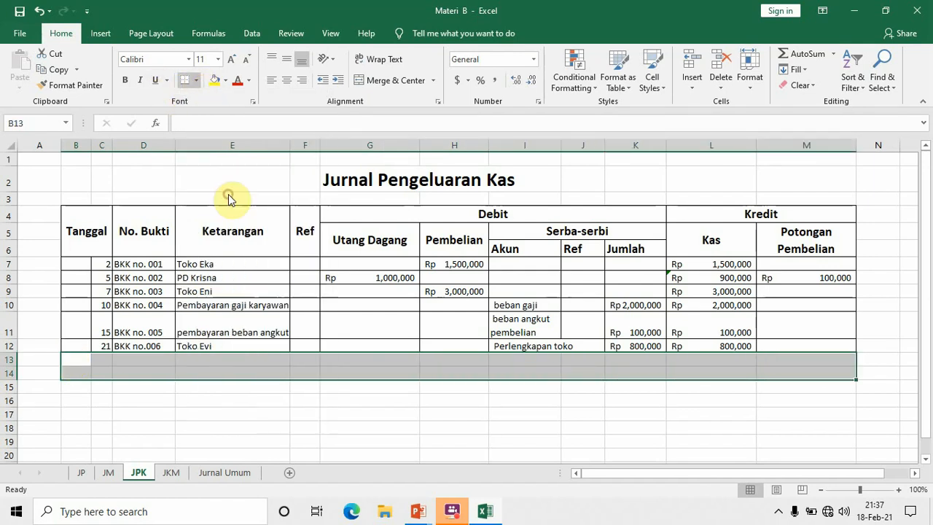
Step: Start the row 13 entry with date 26, voucher number BKK no. 007 and description Prive
{"action": "left_click", "coordinate": [102, 359]}
{"action": "type", "text": "26"}
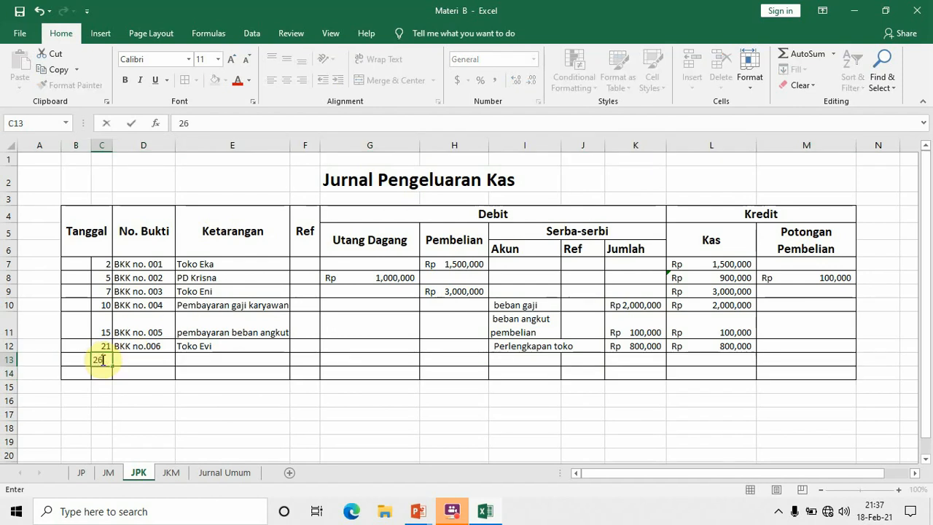
{"action": "key", "text": "Tab"}
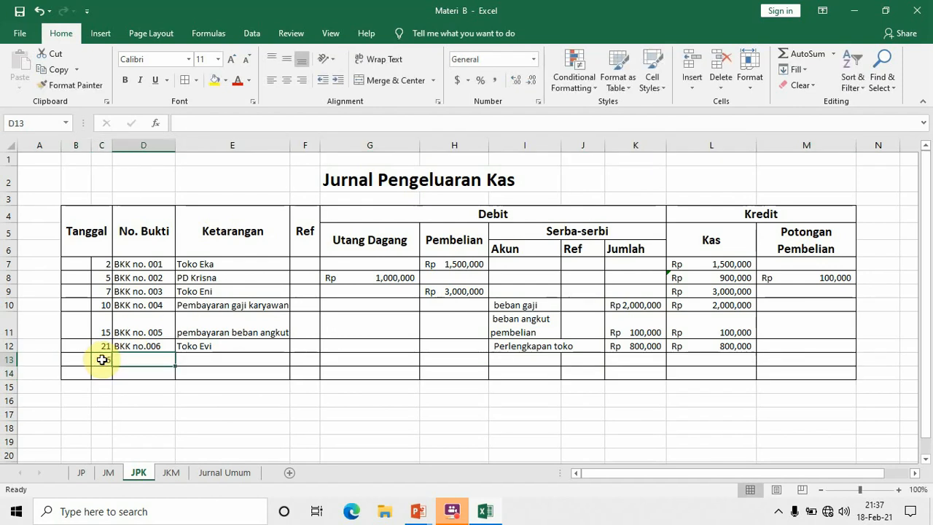
{"action": "type", "text": "BKK no"}
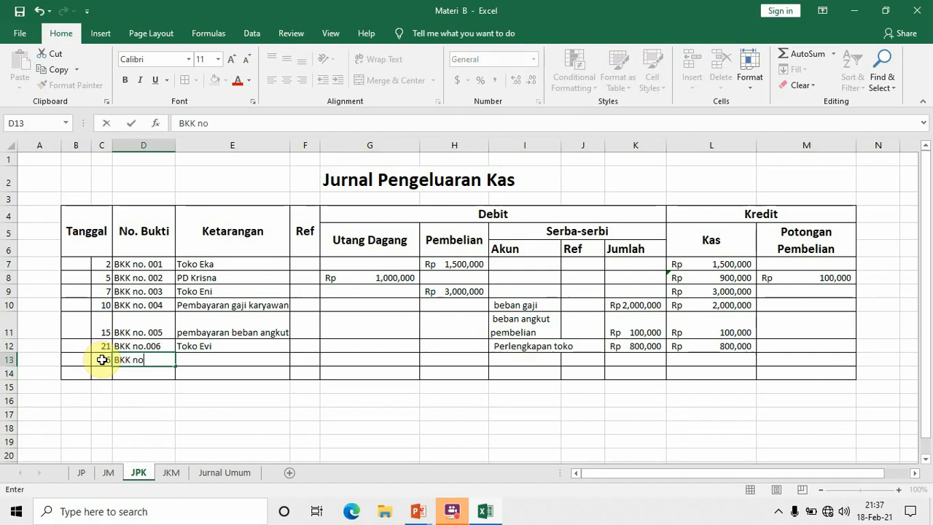
{"action": "type", "text": ". 007"}
{"action": "key", "text": "Tab"}
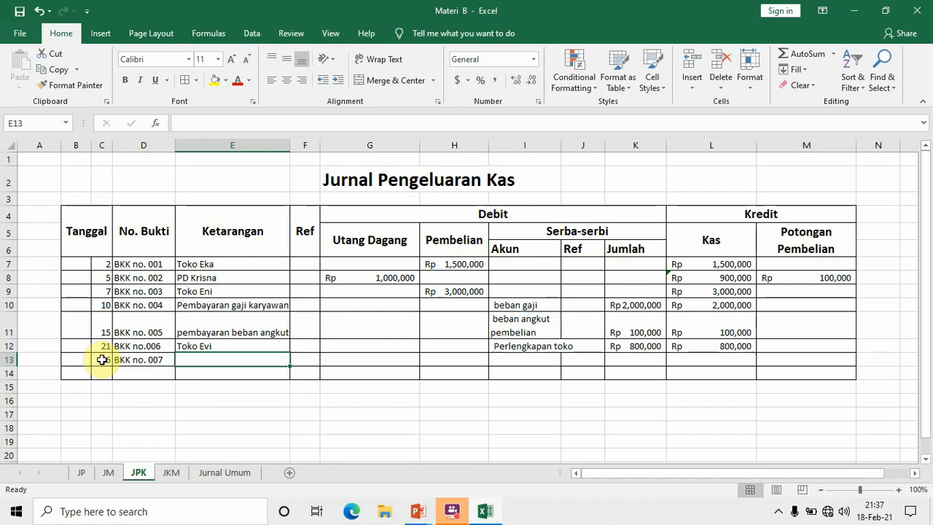
{"action": "type", "text": "PR"}
{"action": "key", "text": "BackSpace"}
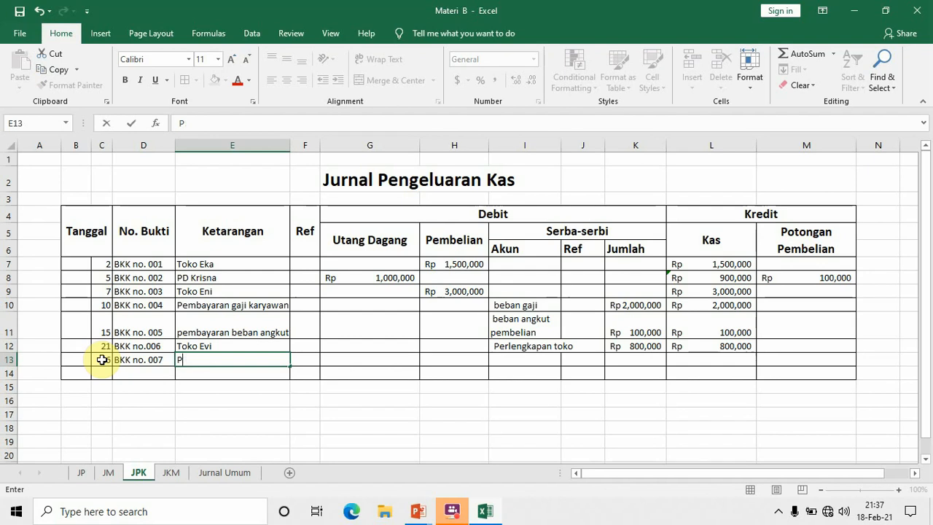
{"action": "type", "text": "rive"}
Step: Enter "prive" as the Serba-serbi account name in I13
{"action": "key", "text": "Tab"}
{"action": "key", "text": "Tab"}
{"action": "key", "text": "Tab"}
{"action": "key", "text": "Tab"}
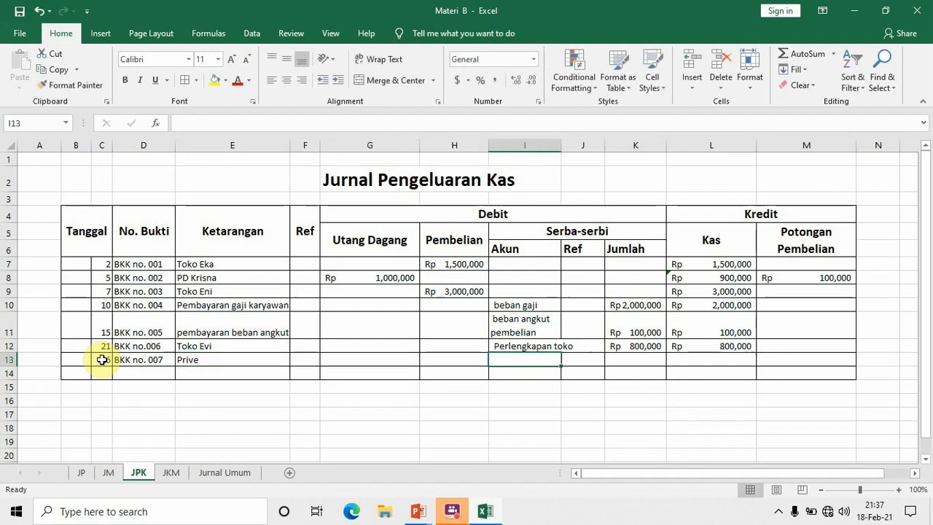
{"action": "type", "text": "pri"}
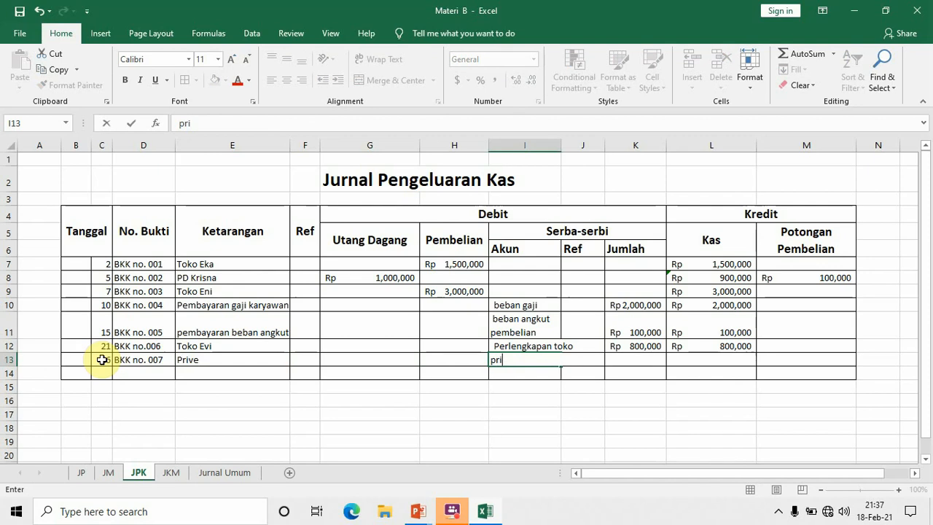
{"action": "type", "text": "ve"}
{"action": "key", "text": "Tab"}
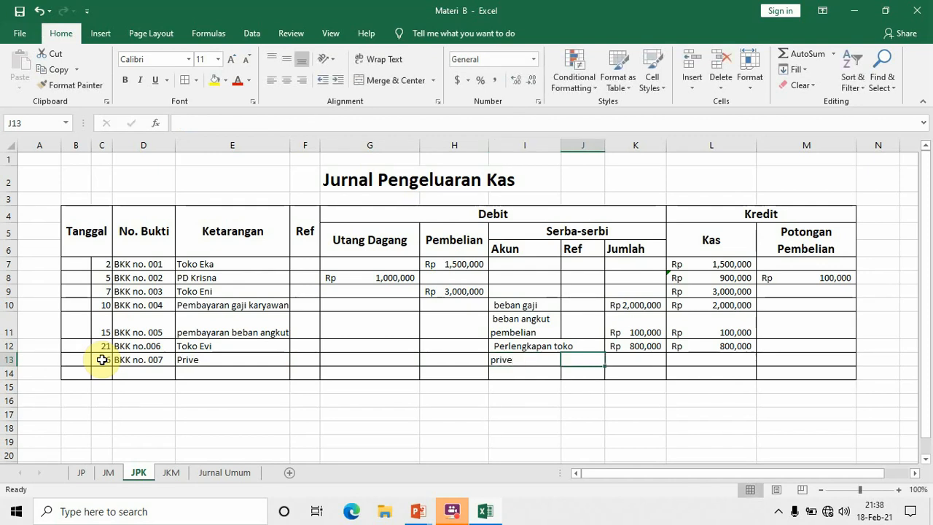
Step: Enter 500000 as the Serba-serbi Jumlah amount in K13 and fill the Kas credit cell L13 with =K13
{"action": "key", "text": "Tab"}
{"action": "type", "text": "5-"}
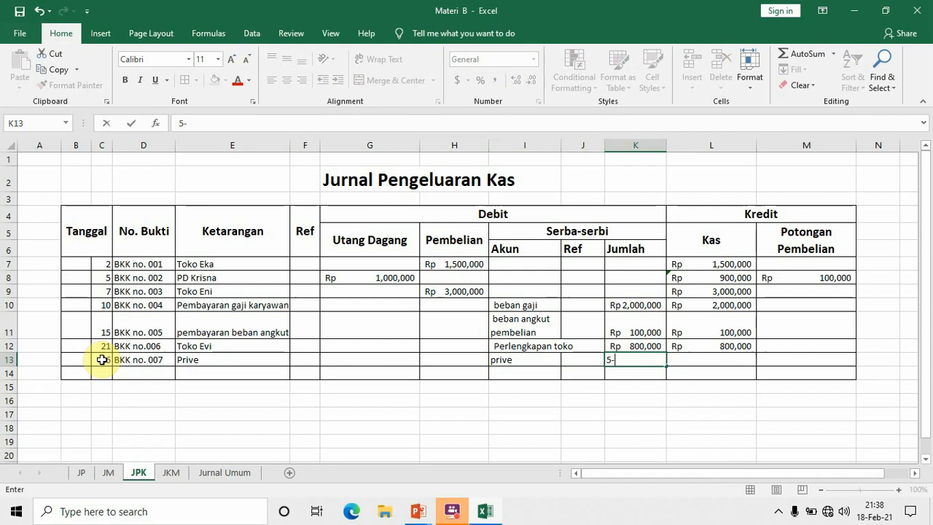
{"action": "key", "text": "BackSpace"}
{"action": "type", "text": "00000"}
{"action": "key", "text": "Tab"}
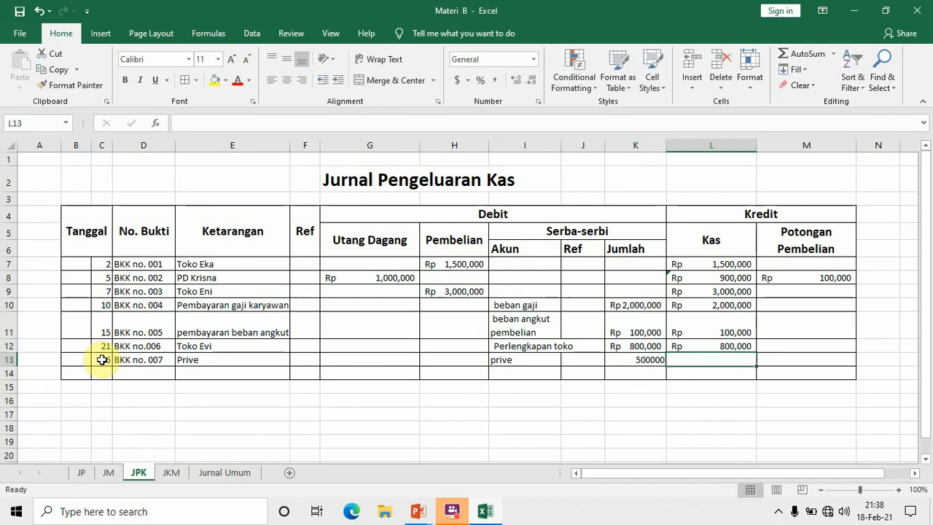
{"action": "type", "text": "="}
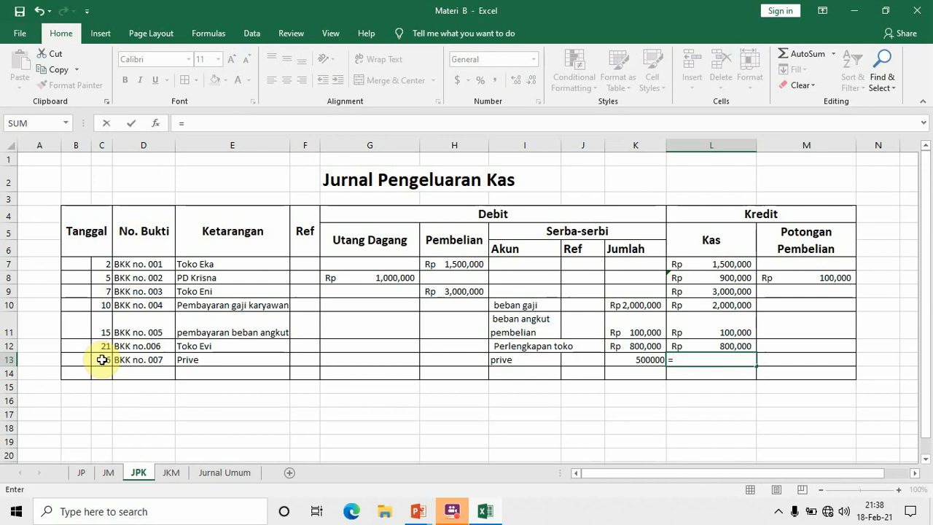
{"action": "left_click", "coordinate": [647, 358]}
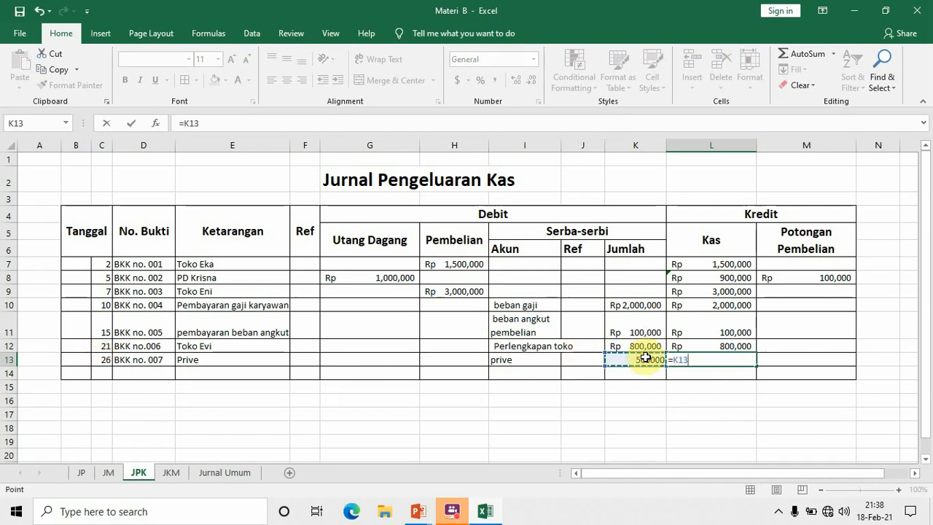
{"action": "key", "text": "Return"}
{"action": "left_click", "coordinate": [645, 347]}
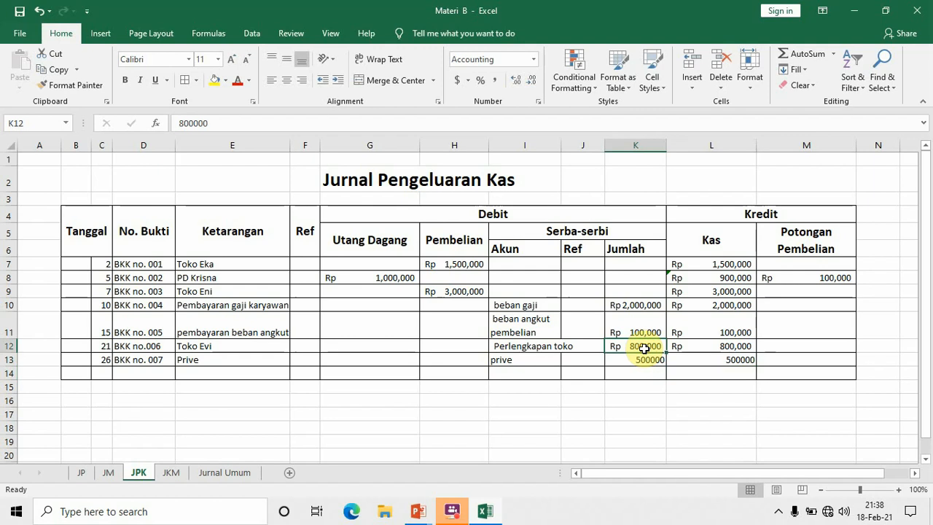
{"action": "left_click", "coordinate": [649, 358]}
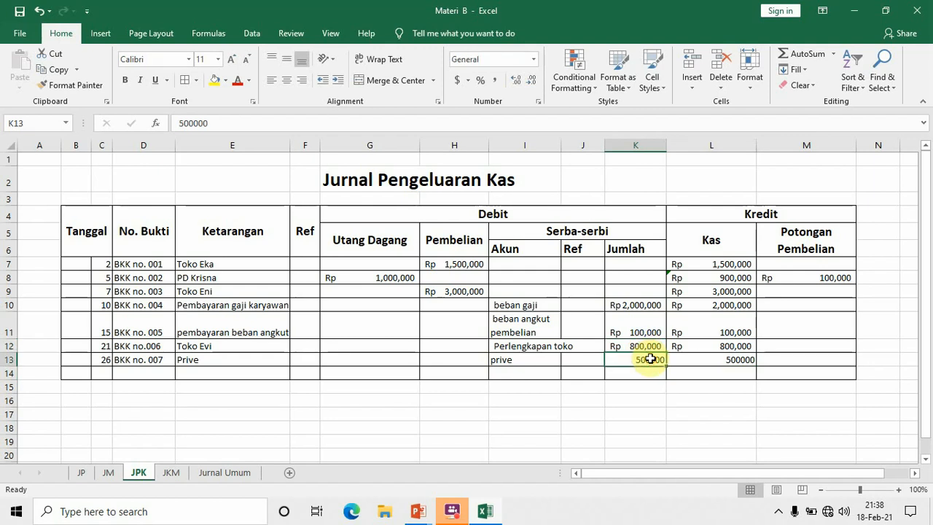
{"action": "key", "text": "shift+Right"}
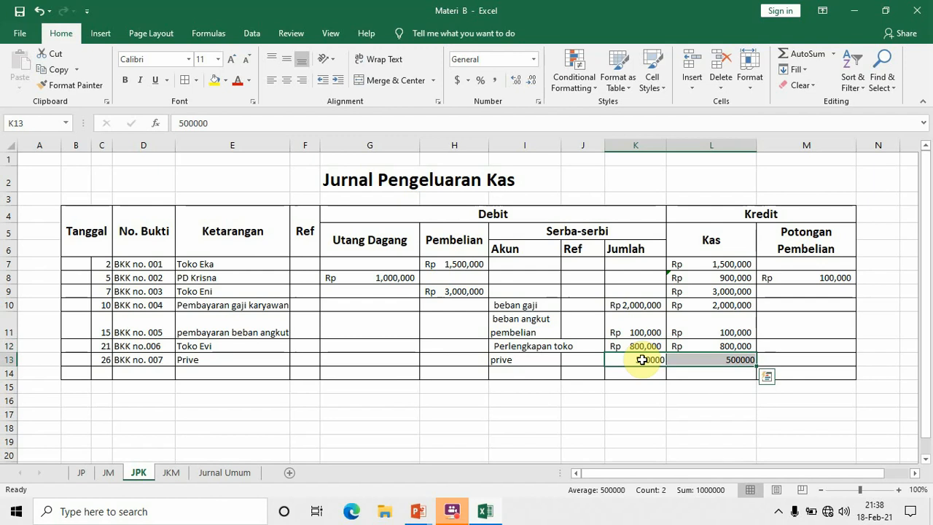
{"action": "left_click", "coordinate": [533, 59]}
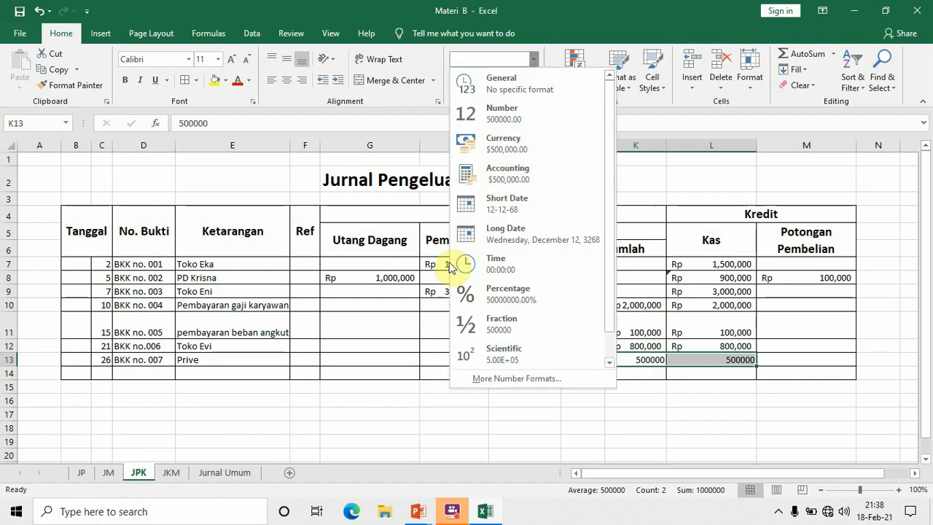
{"action": "left_click", "coordinate": [368, 430]}
Step: Choose the Accounting number format with 0 decimal places for the range G13:M14
{"action": "left_click", "coordinate": [355, 362]}
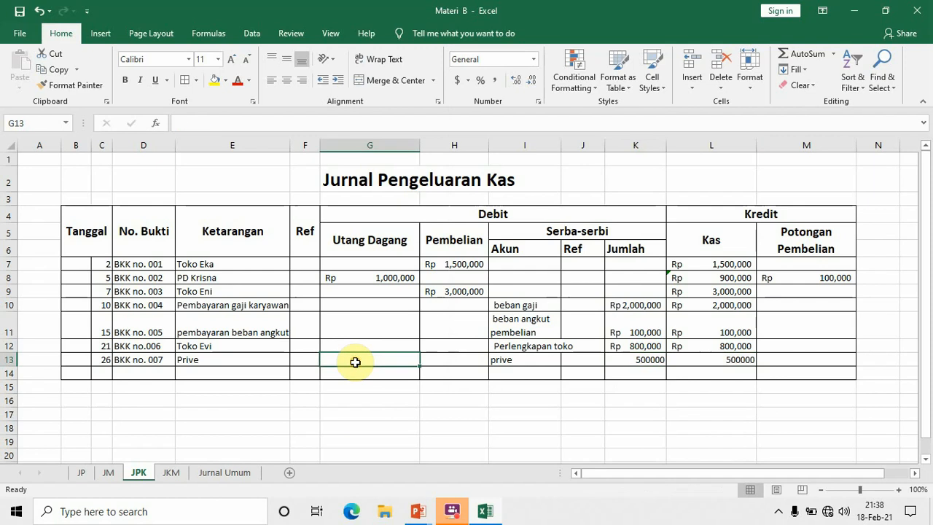
{"action": "key", "text": "shift+Down"}
{"action": "key", "text": "shift+Right"}
{"action": "key", "text": "shift+Right"}
{"action": "key", "text": "shift+Right"}
{"action": "key", "text": "shift+Right"}
{"action": "key", "text": "shift+Right"}
{"action": "key", "text": "shift+Right"}
{"action": "key", "text": "shift+Right"}
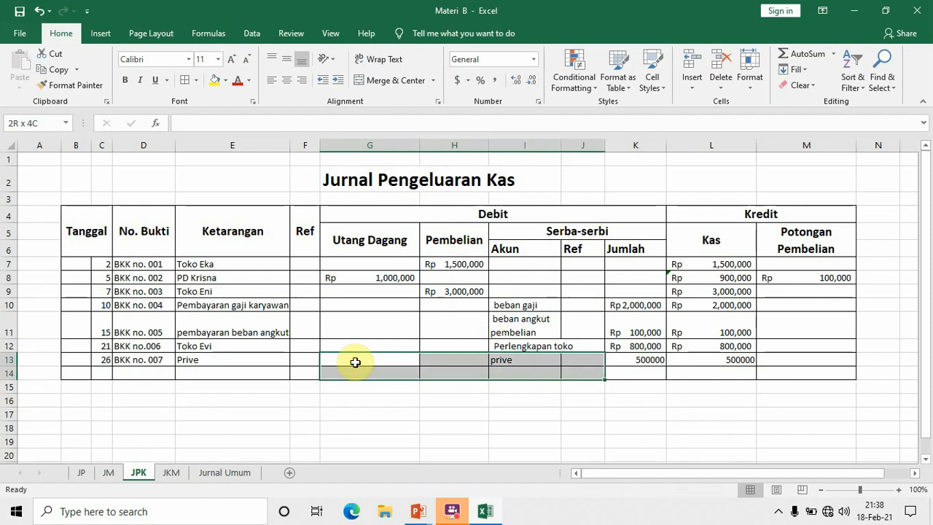
{"action": "key", "text": "shift+Left"}
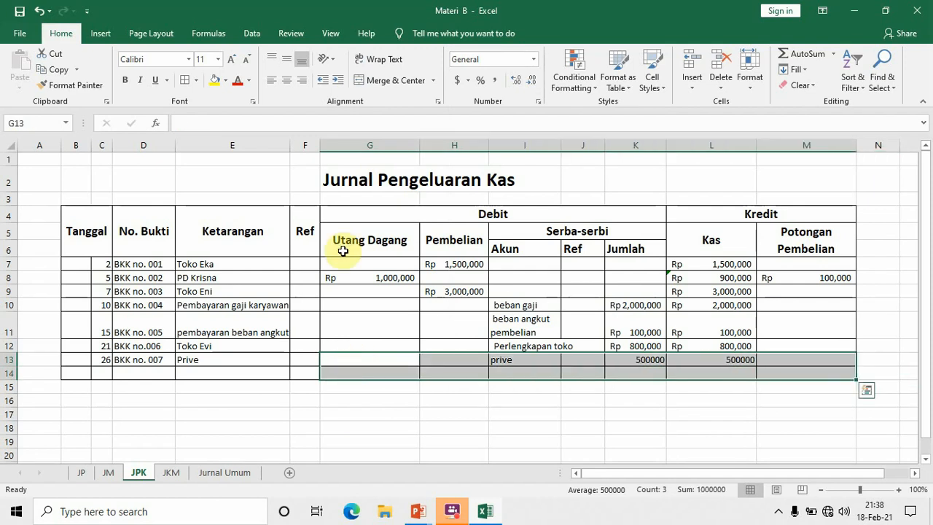
{"action": "left_click", "coordinate": [532, 60]}
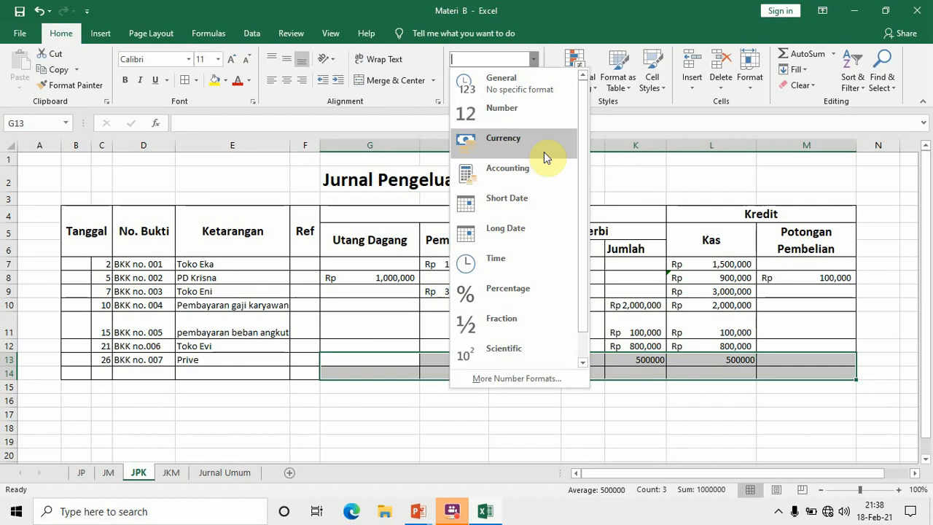
{"action": "left_click", "coordinate": [508, 379]}
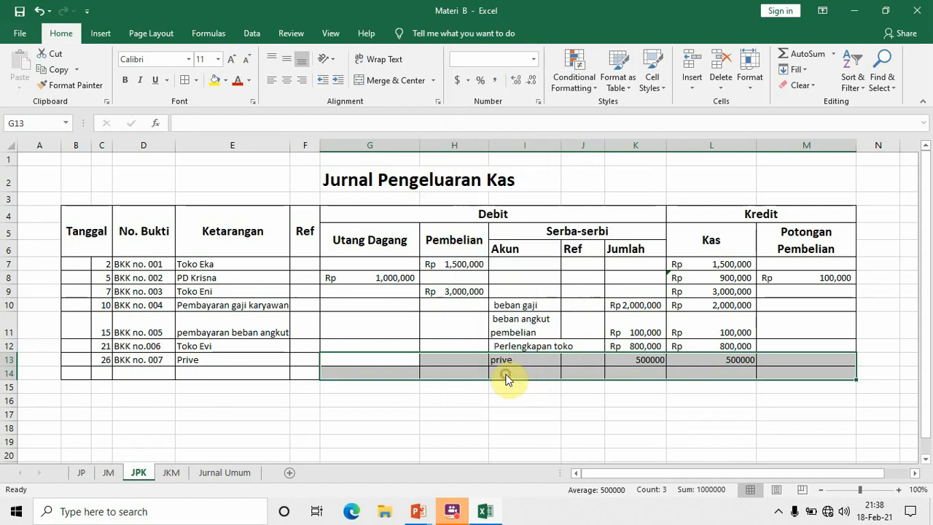
{"action": "left_click", "coordinate": [330, 171]}
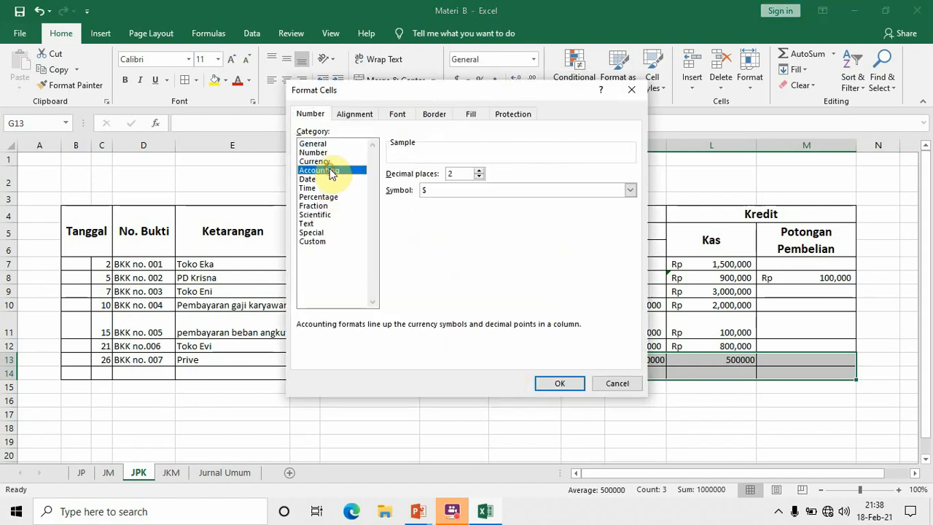
{"action": "left_click", "coordinate": [479, 177]}
{"action": "left_click", "coordinate": [478, 177]}
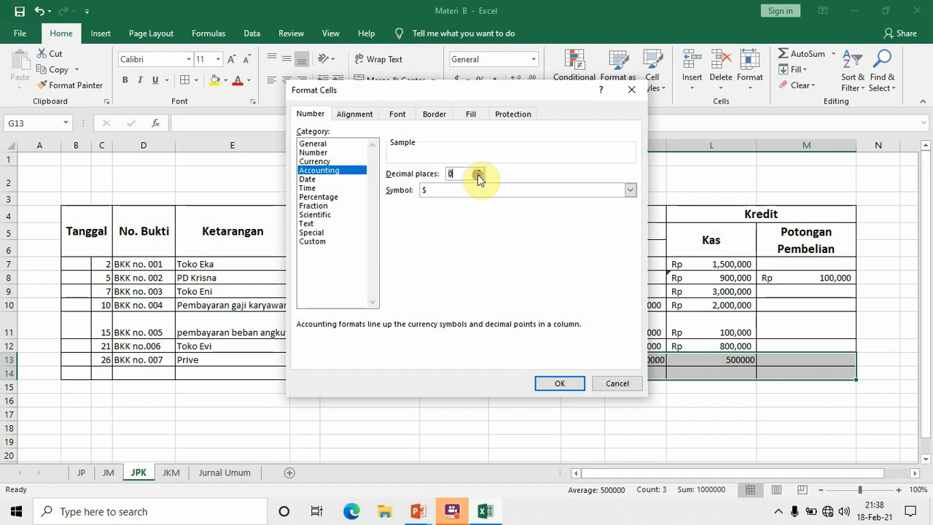
Step: Set the currency symbol to Rp Indonesian and apply the format to G13:M14
{"action": "left_click", "coordinate": [630, 190]}
{"action": "left_click_drag", "start_coordinate": [634, 218], "coordinate": [635, 282]}
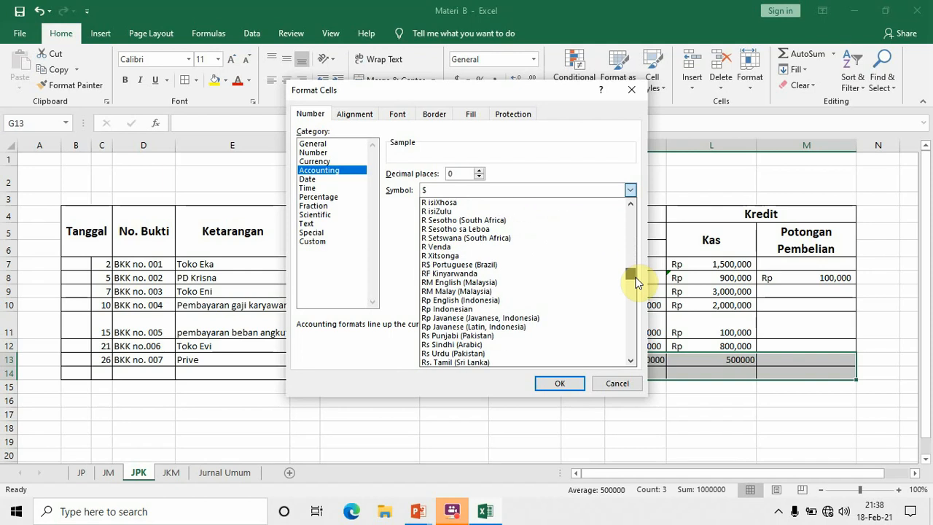
{"action": "left_click", "coordinate": [630, 360]}
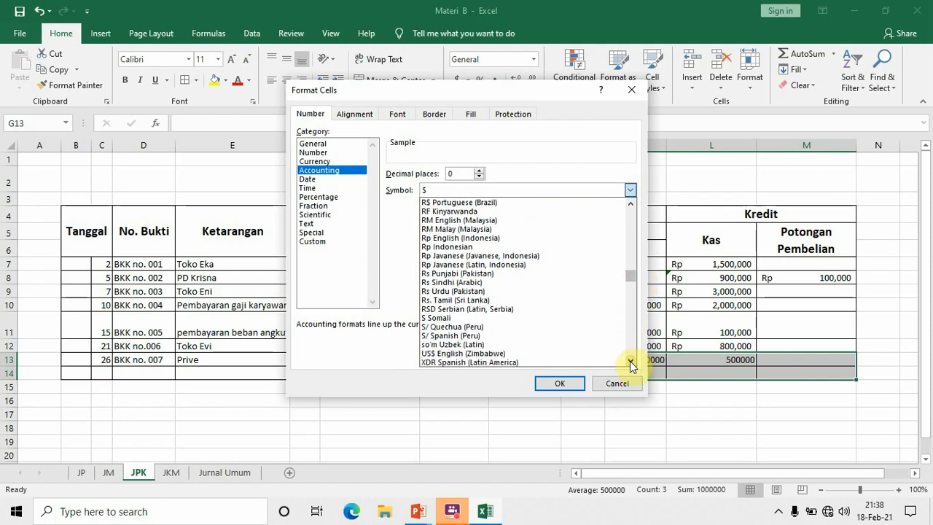
{"action": "left_click", "coordinate": [512, 247]}
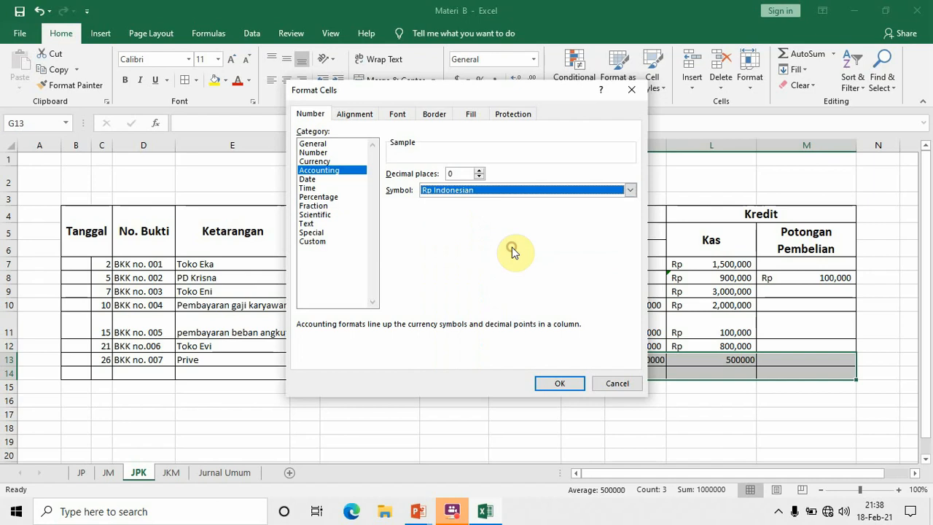
{"action": "left_click", "coordinate": [553, 383]}
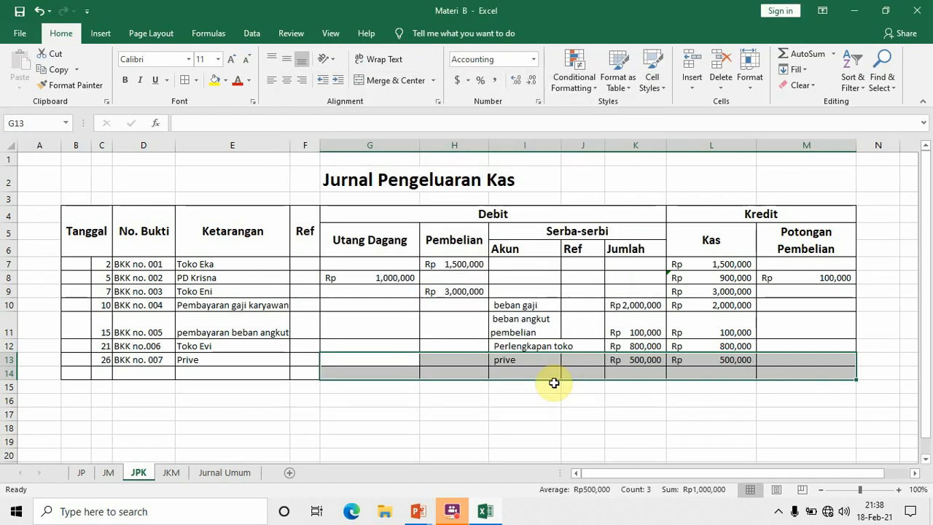
Step: Label the table's total row by entering Jumlah in the Ketarangan cell E14
{"action": "left_click", "coordinate": [793, 368]}
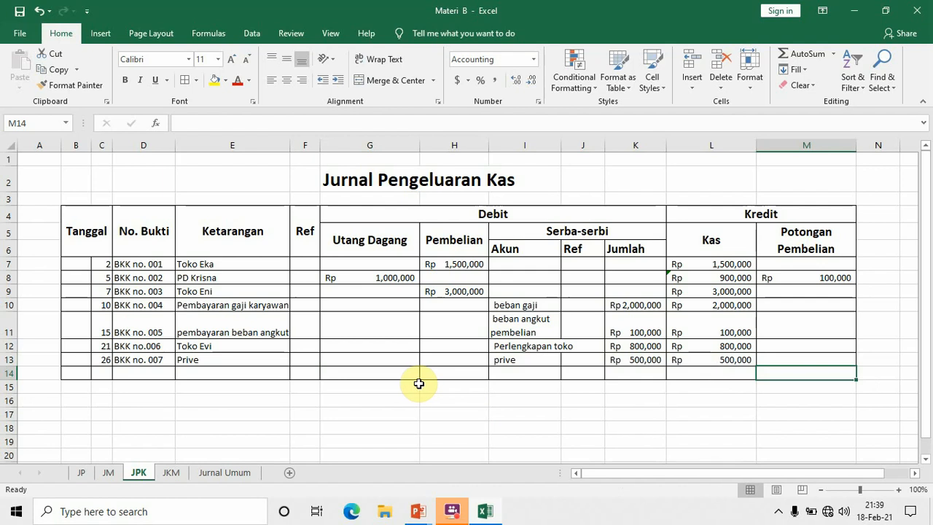
{"action": "left_click", "coordinate": [236, 369]}
{"action": "type", "text": "H"}
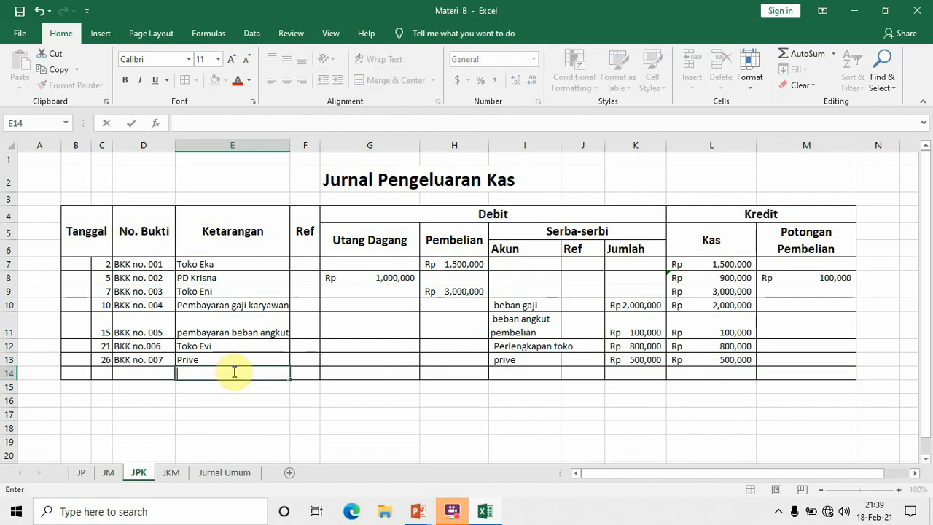
{"action": "type", "text": "umlah"}
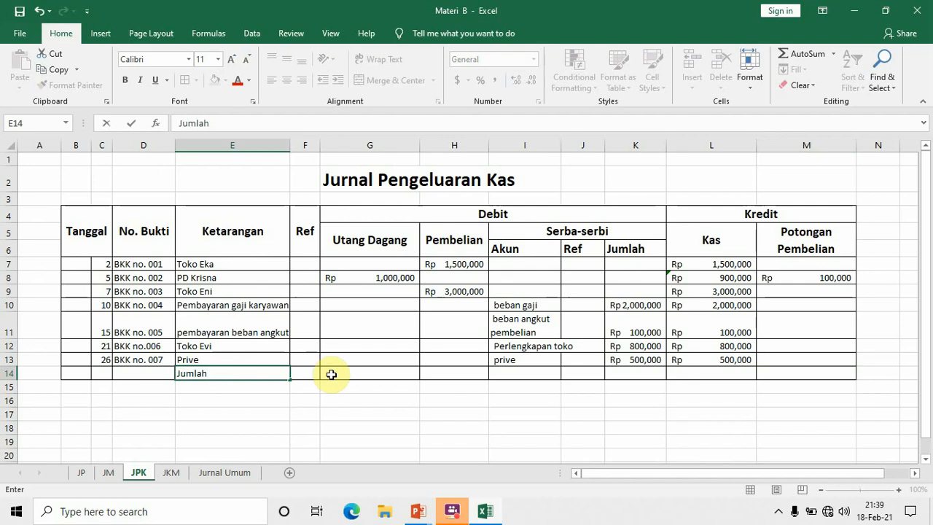
Step: Total the Utang Dagang debit column in G14 with a SUM of G8
{"action": "left_click", "coordinate": [339, 378]}
{"action": "type", "text": "="}
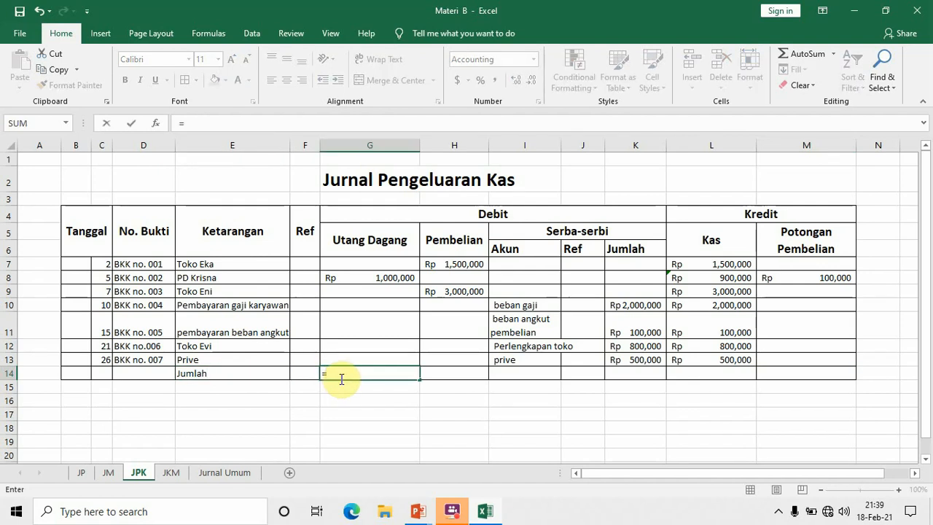
{"action": "type", "text": "sum"}
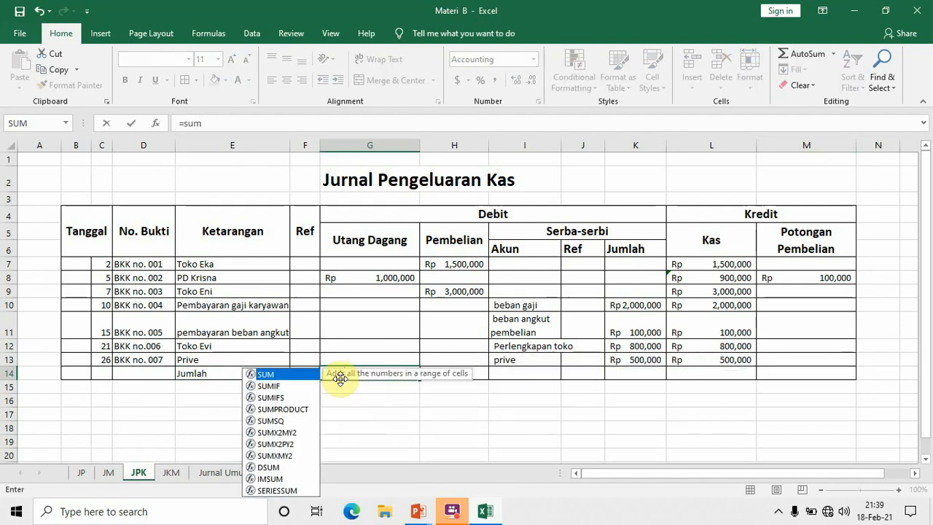
{"action": "type", "text": "("}
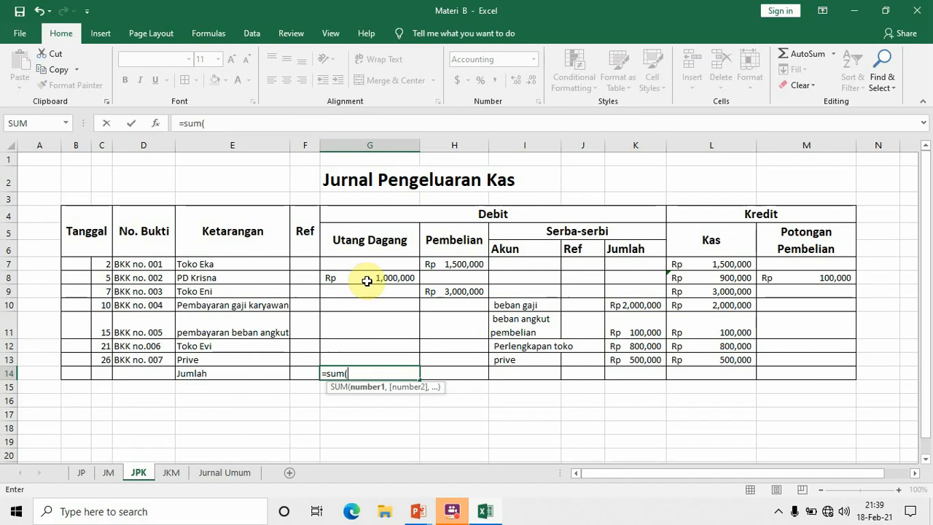
{"action": "left_click", "coordinate": [366, 277]}
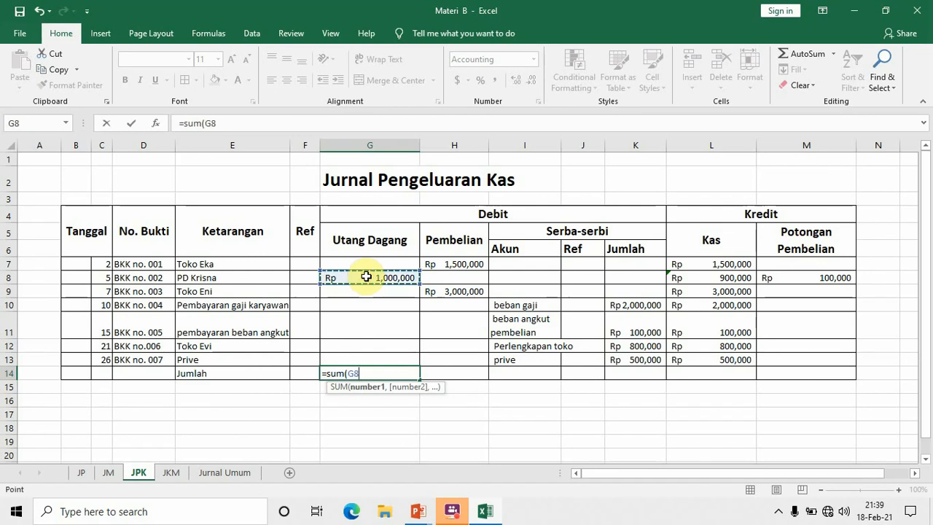
{"action": "key", "text": "Return"}
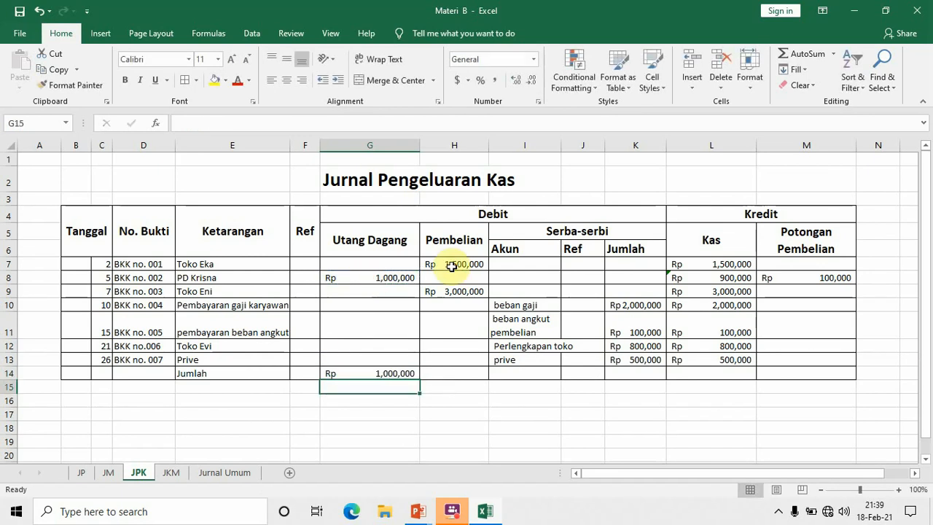
Step: Total the Pembelian debit column in H14 with a SUM over the column's entries starting at H7
{"action": "left_click", "coordinate": [462, 378]}
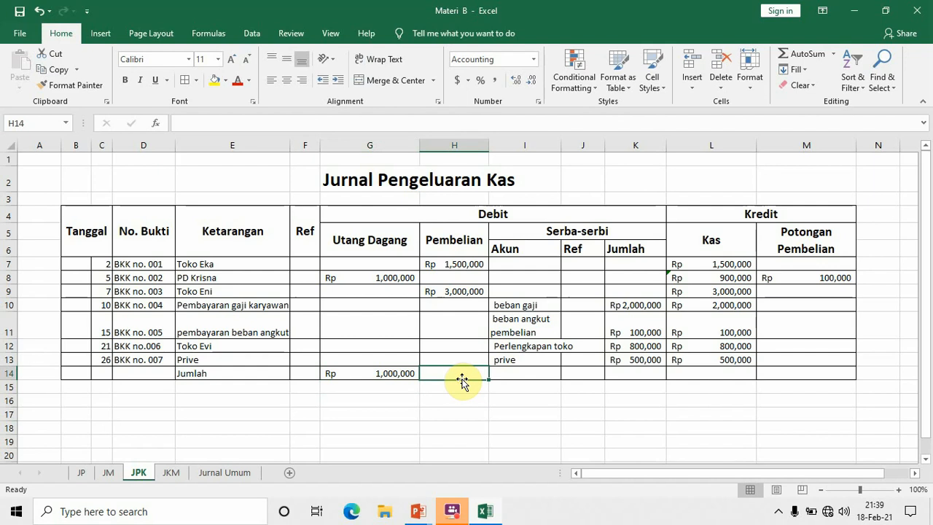
{"action": "type", "text": "=sum("}
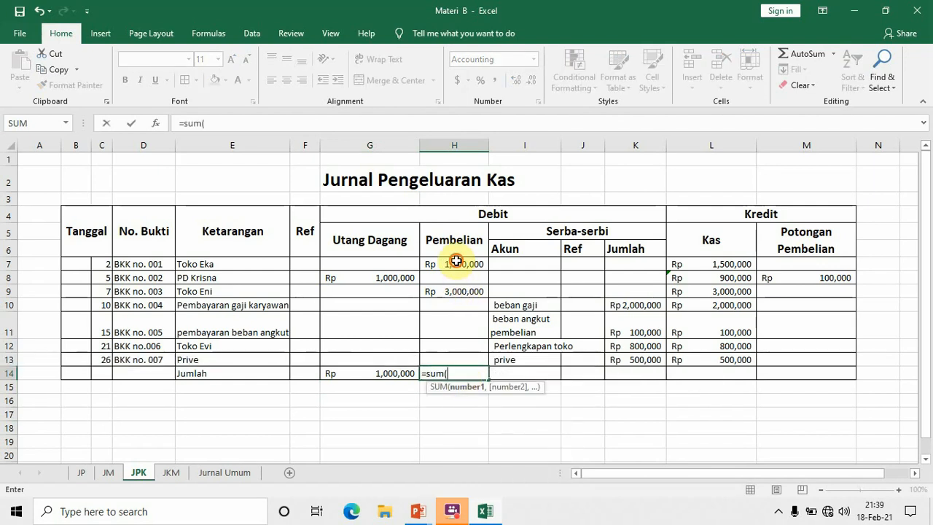
{"action": "left_click_drag", "start_coordinate": [456, 264], "coordinate": [453, 346]}
{"action": "key", "text": "Return"}
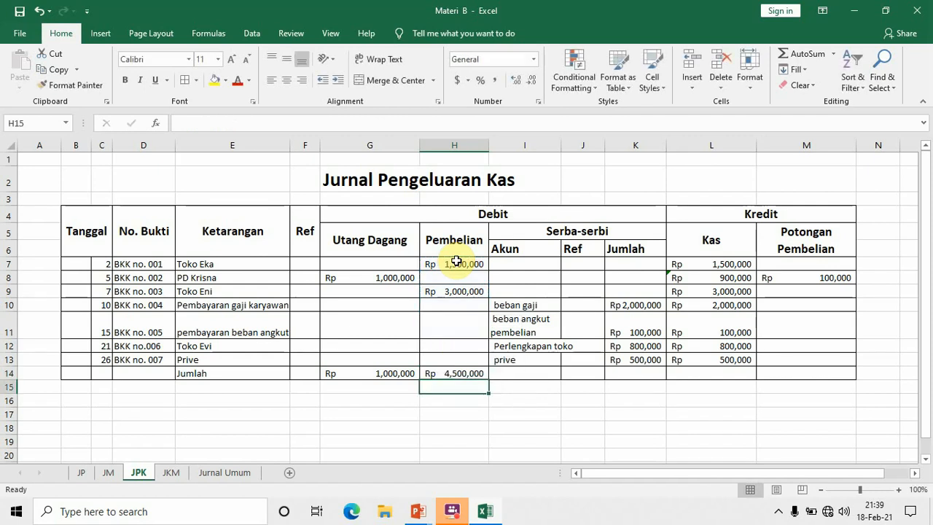
Step: Total the Serba-serbi Jumlah column in K14 with =SUM(K10:K13)
{"action": "left_click", "coordinate": [641, 375]}
{"action": "type", "text": "="}
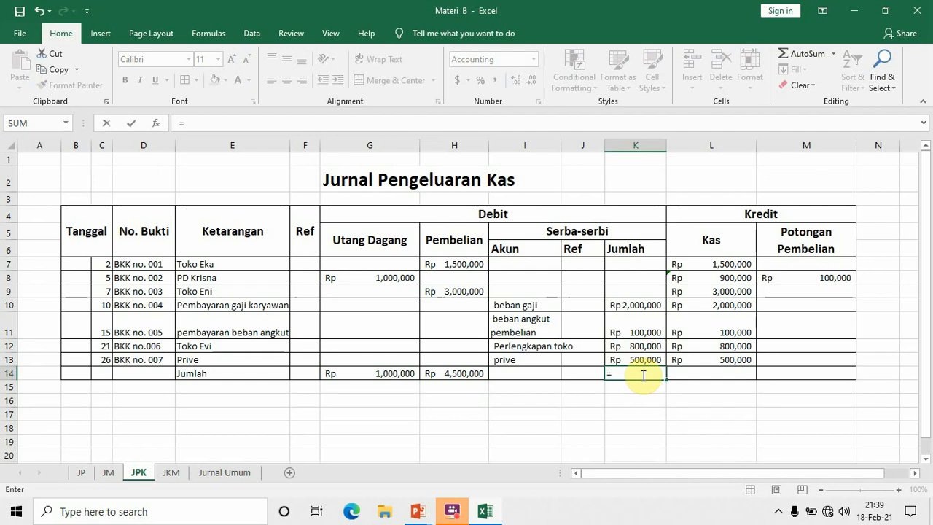
{"action": "type", "text": "sum("}
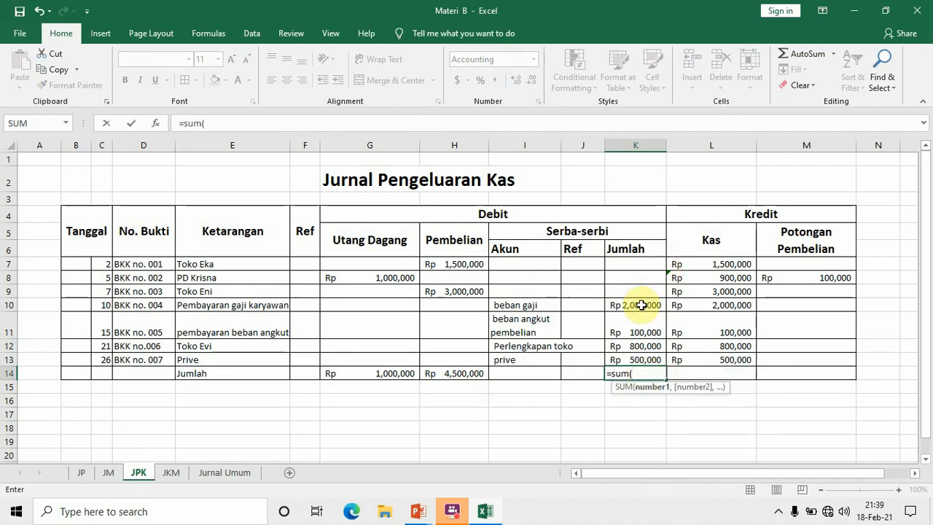
{"action": "left_click_drag", "start_coordinate": [636, 305], "coordinate": [640, 306]}
{"action": "key", "text": "shift+Down"}
{"action": "key", "text": "shift+Down"}
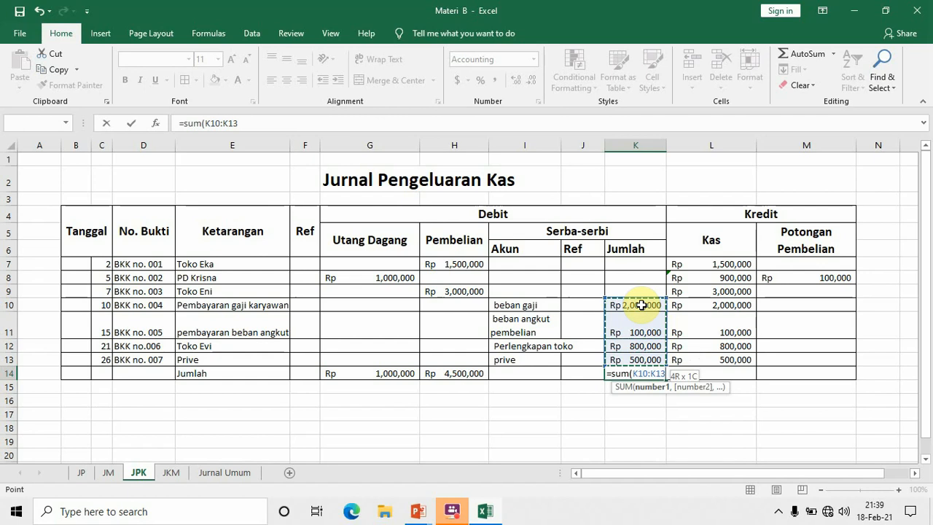
{"action": "type", "text": ")"}
{"action": "key", "text": "Return"}
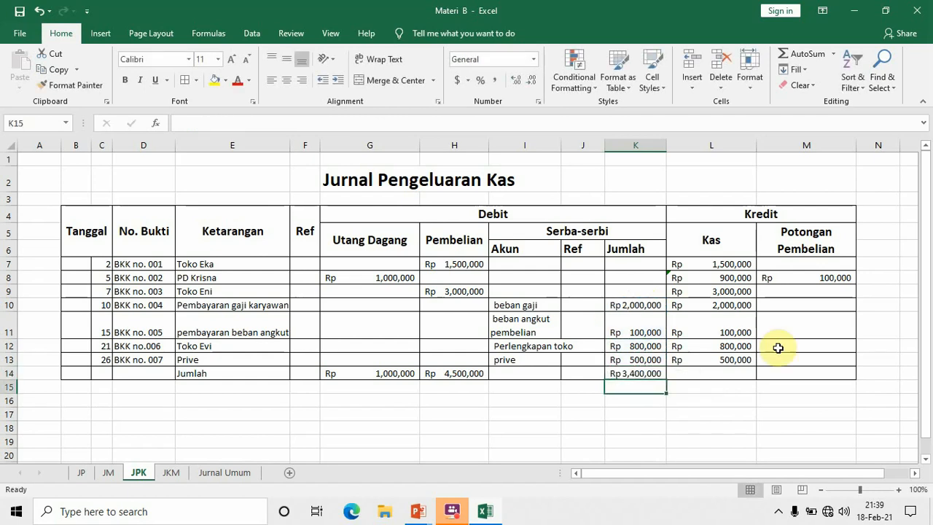
Step: Total the Kas credit column in L14 with a SUM of L7:L13
{"action": "left_click", "coordinate": [740, 375]}
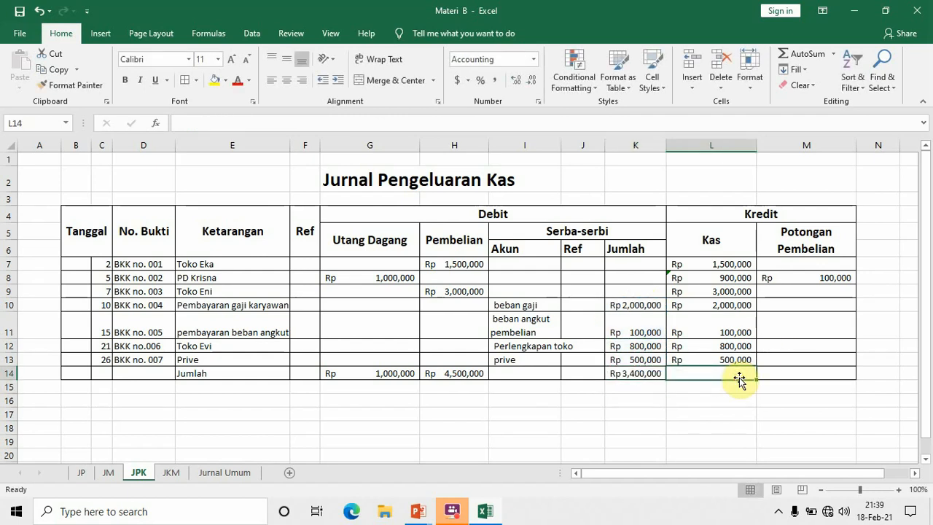
{"action": "type", "text": "=s"}
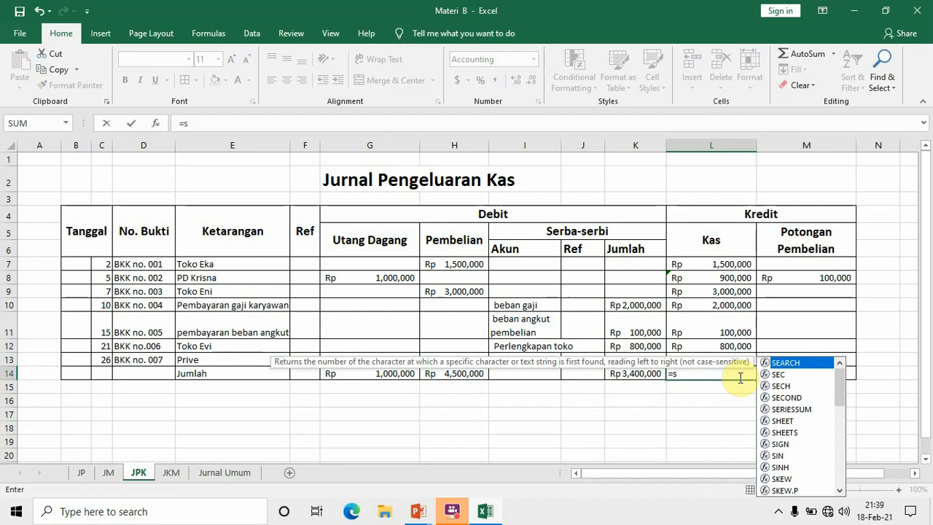
{"action": "type", "text": "um"}
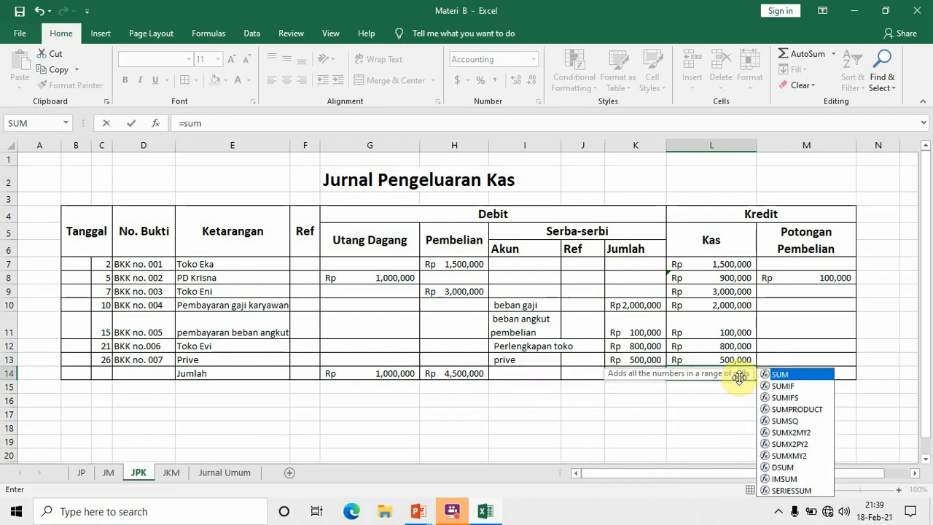
{"action": "type", "text": "("}
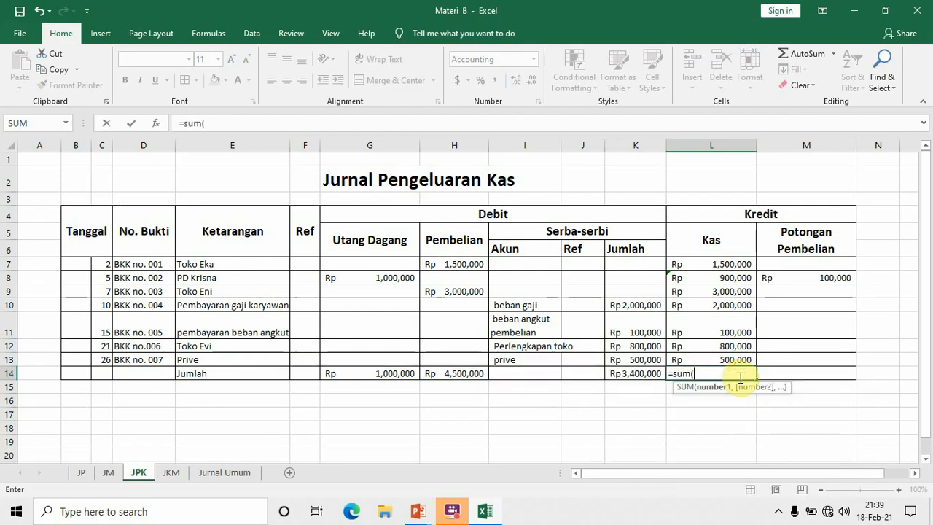
{"action": "left_click", "coordinate": [724, 263]}
{"action": "key", "text": "shift+Down"}
{"action": "key", "text": "shift+Down"}
{"action": "key", "text": "shift+Down"}
{"action": "key", "text": "shift+Down"}
{"action": "key", "text": "shift+Down"}
{"action": "key", "text": "shift+Down"}
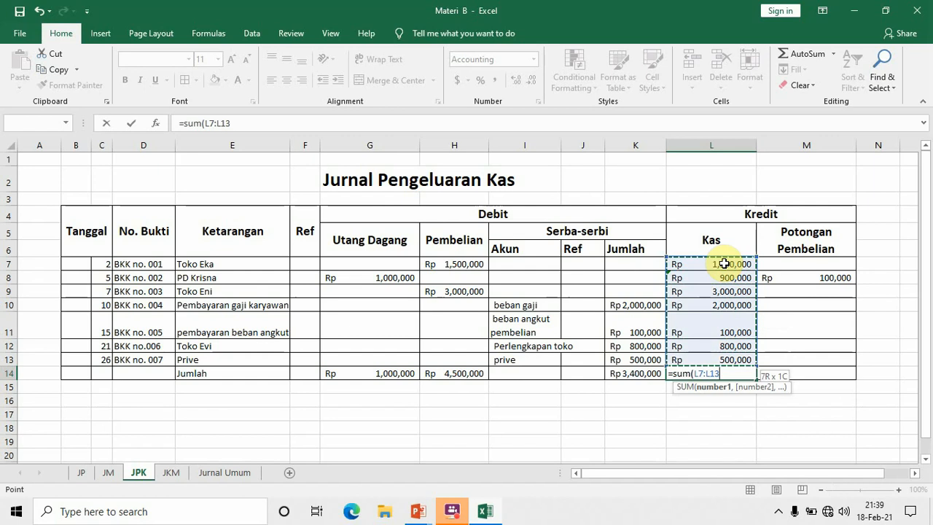
{"action": "key", "text": "Return"}
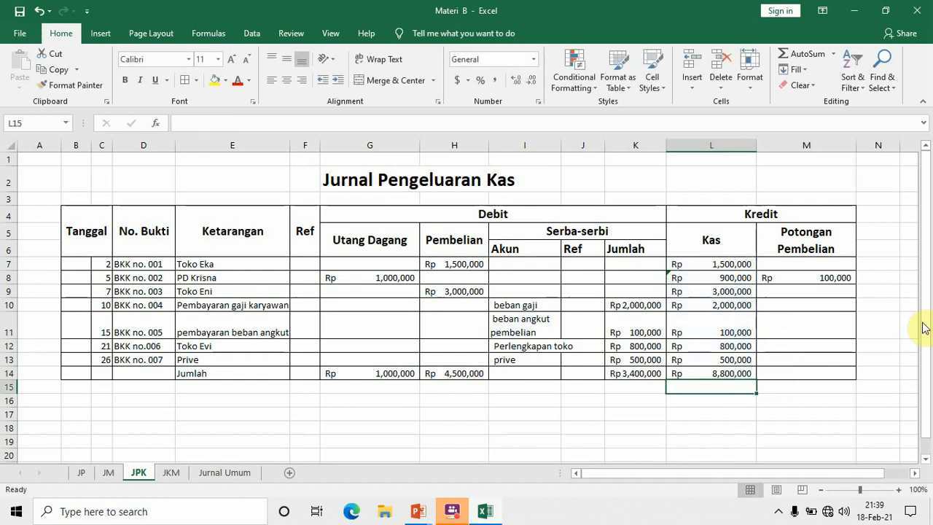
Step: Total the Potongan Pembelian credit column in M14 with a SUM of M8
{"action": "left_click", "coordinate": [825, 370]}
{"action": "type", "text": "="}
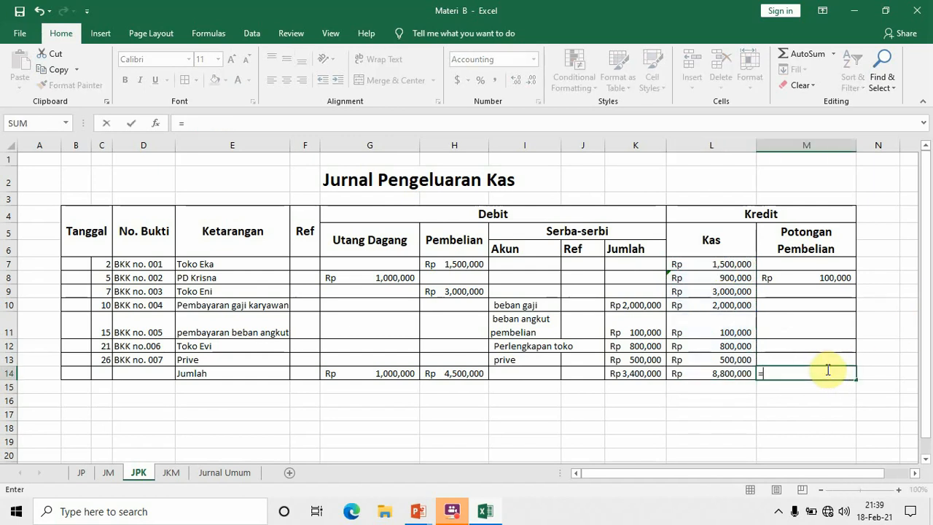
{"action": "type", "text": "sum("}
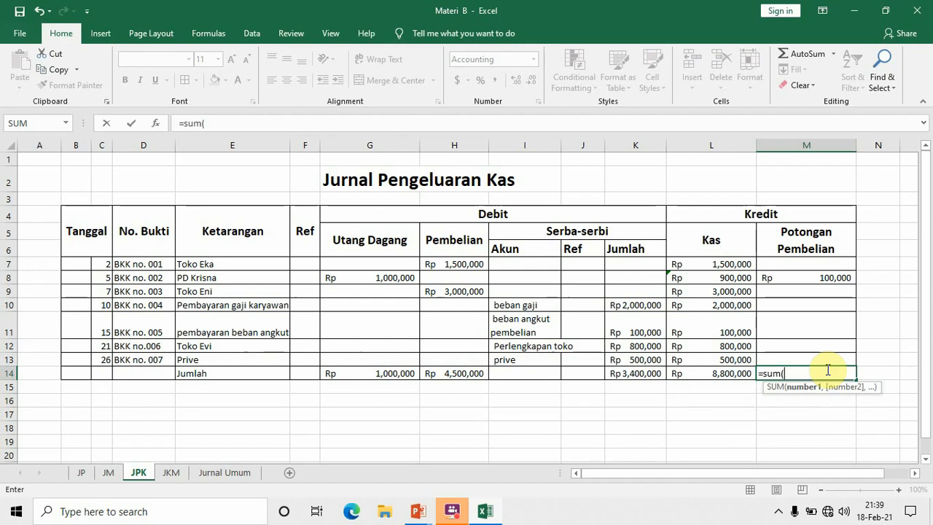
{"action": "left_click", "coordinate": [831, 277]}
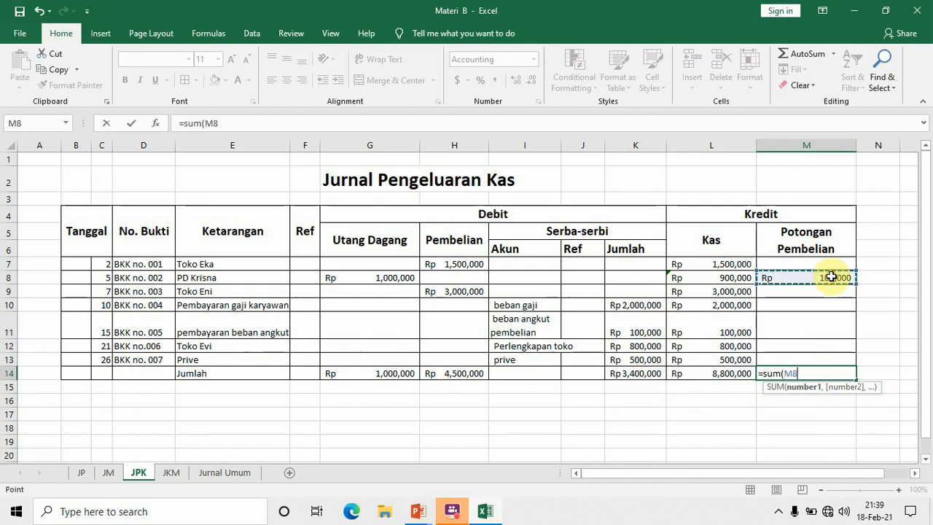
{"action": "key", "text": "Return"}
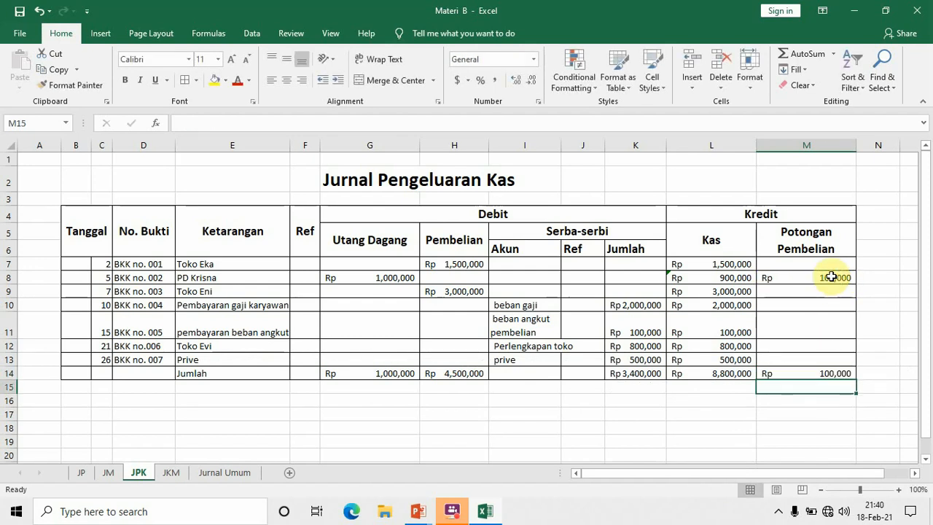
Step: Merge and center L15:M15 and add the two credit totals there with =L14+M14
{"action": "left_click", "coordinate": [745, 387]}
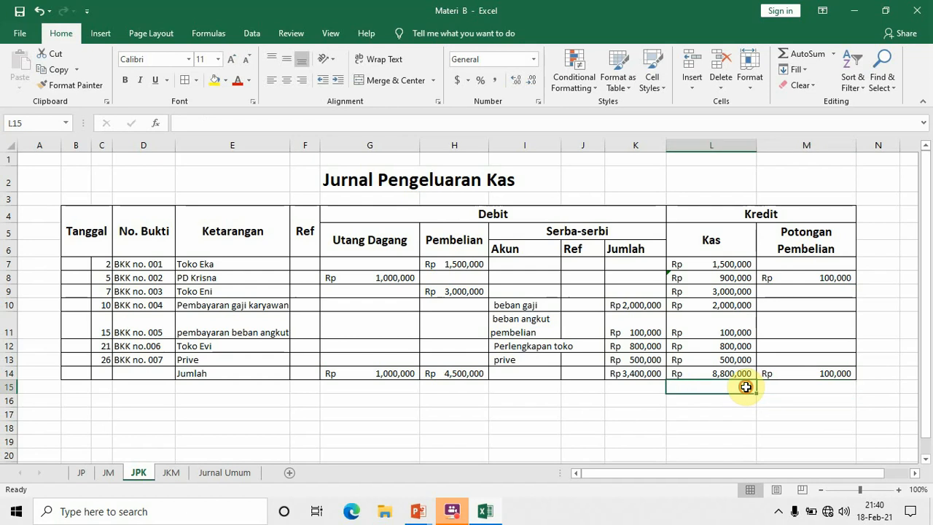
{"action": "key", "text": "shift+Right"}
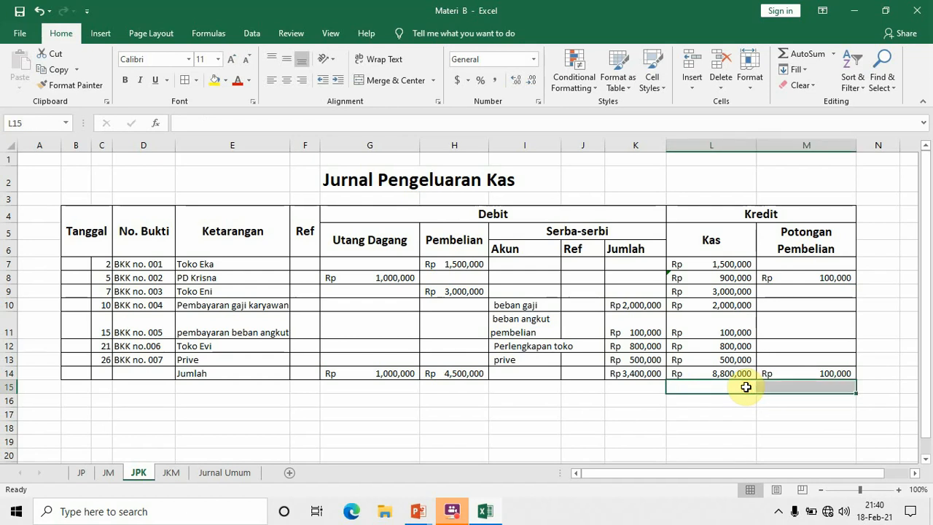
{"action": "left_click", "coordinate": [388, 82]}
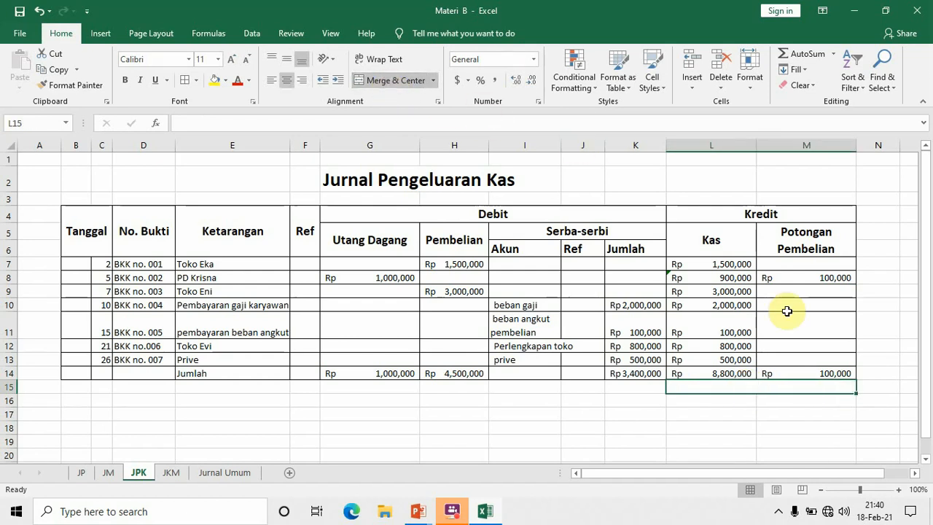
{"action": "type", "text": "="}
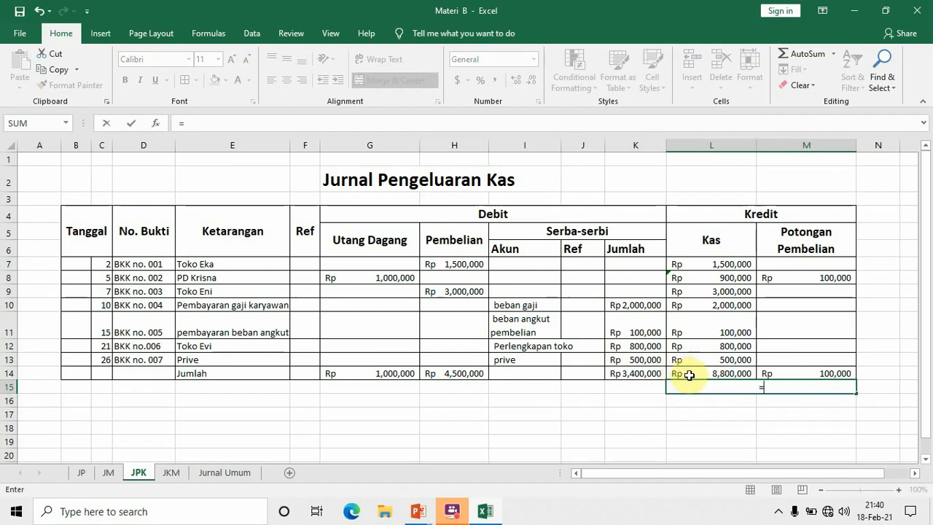
{"action": "left_click", "coordinate": [688, 374]}
{"action": "type", "text": "+"}
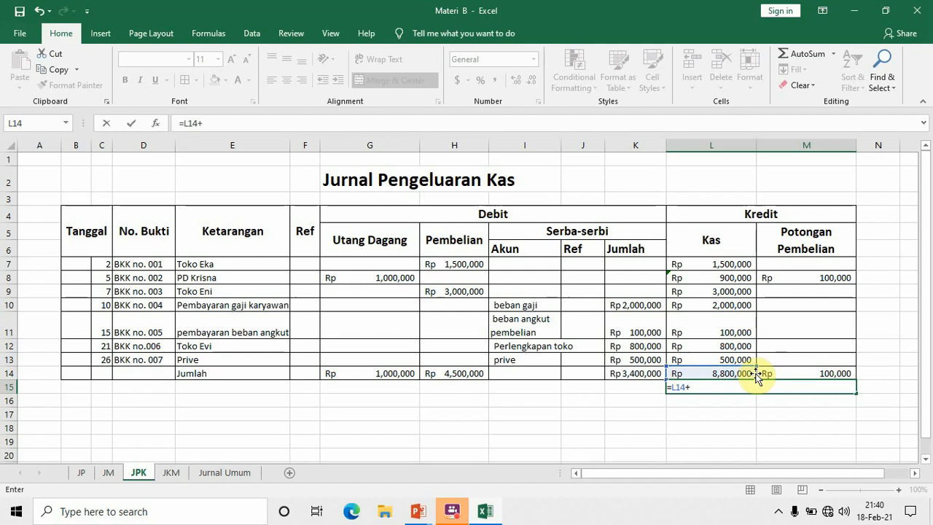
{"action": "left_click", "coordinate": [794, 372]}
{"action": "key", "text": "Return"}
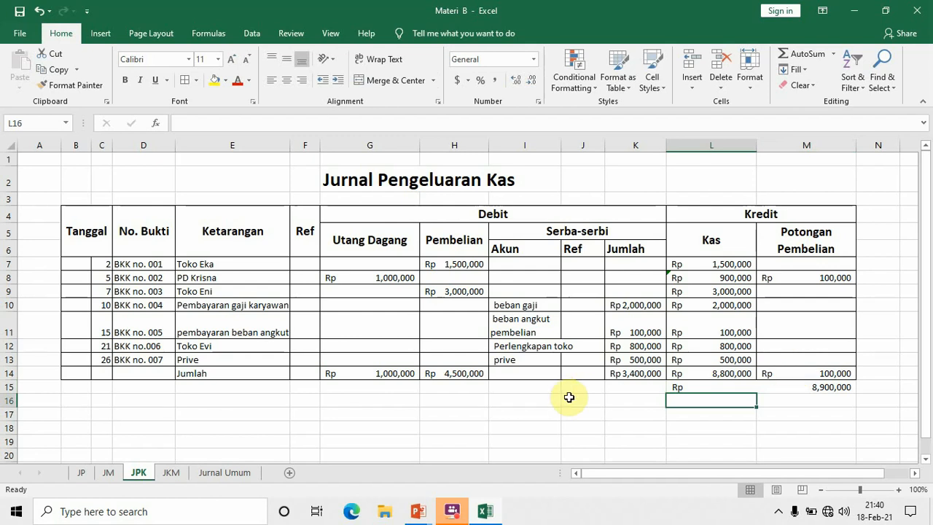
Step: Merge and center G15:K15 below the debit column totals
{"action": "left_click", "coordinate": [404, 391]}
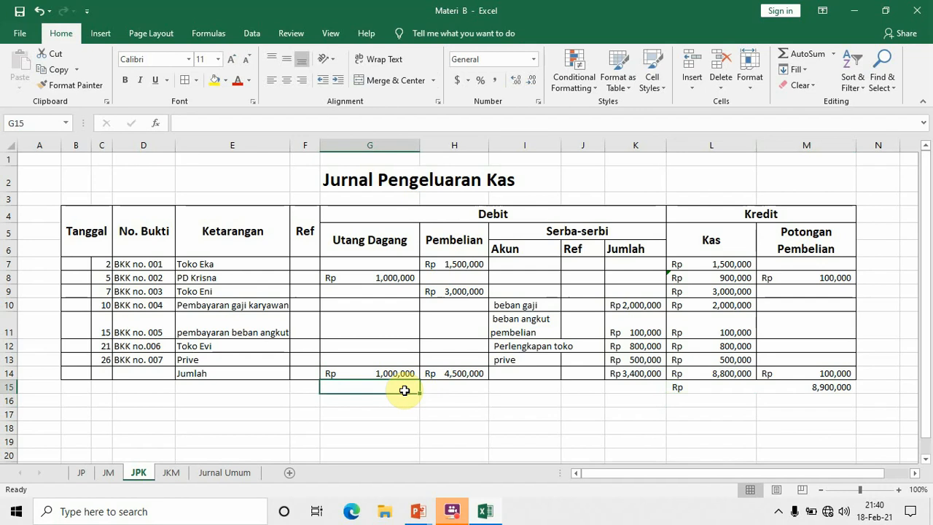
{"action": "key", "text": "shift+Right"}
{"action": "key", "text": "shift+Right"}
{"action": "key", "text": "shift+Right"}
{"action": "key", "text": "shift+Right"}
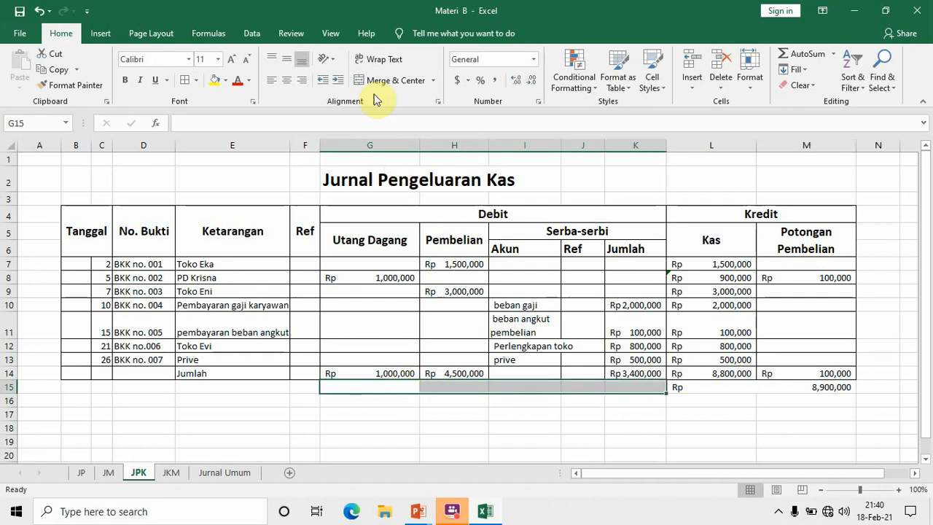
{"action": "left_click", "coordinate": [372, 82]}
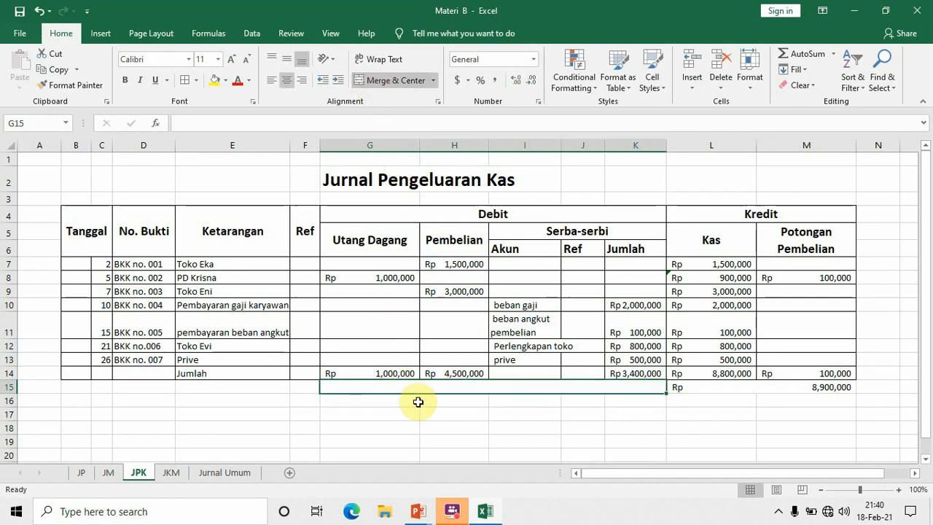
Step: Add the debit totals in the merged G15 cell with =G14+H14+K14
{"action": "type", "text": "="}
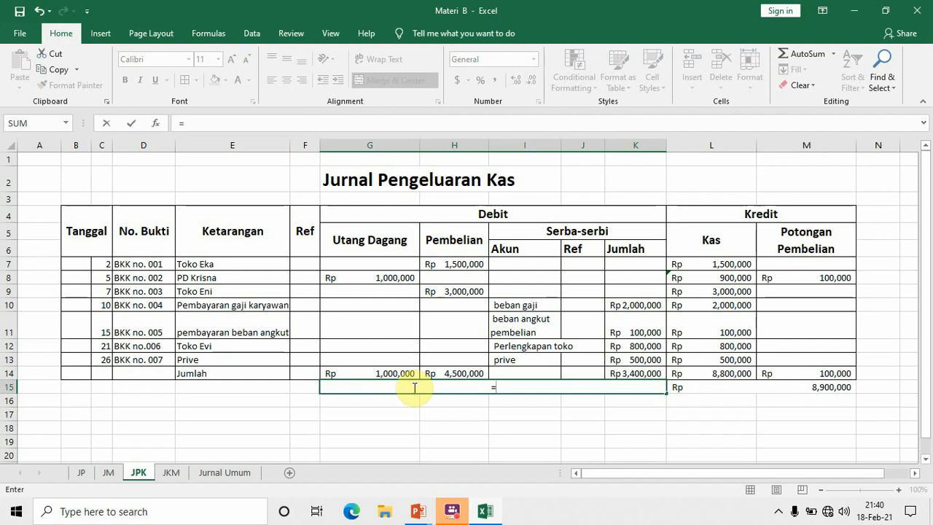
{"action": "left_click", "coordinate": [381, 371]}
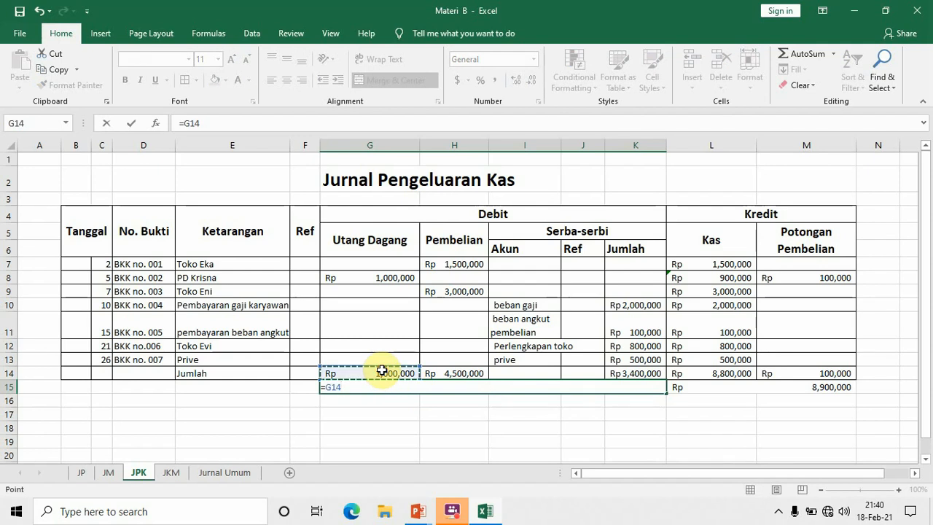
{"action": "type", "text": "+"}
{"action": "left_click", "coordinate": [472, 373]}
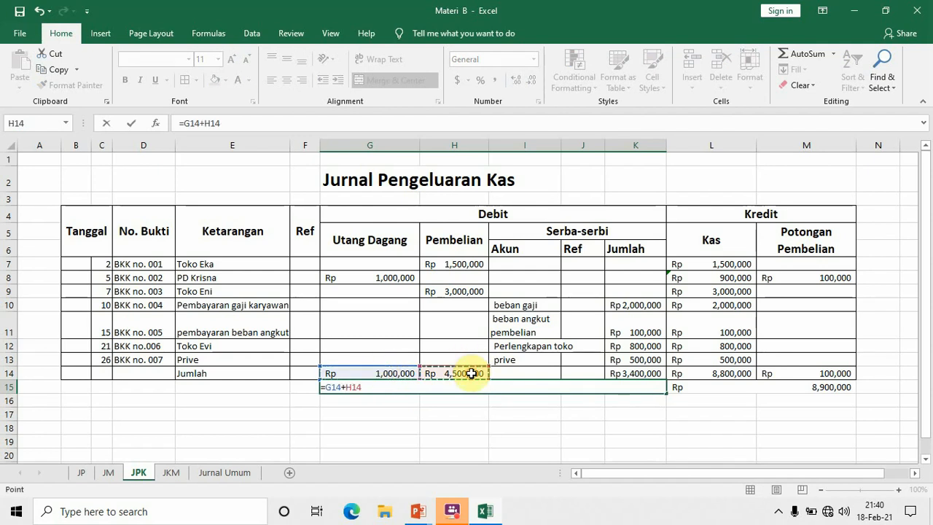
{"action": "type", "text": "+"}
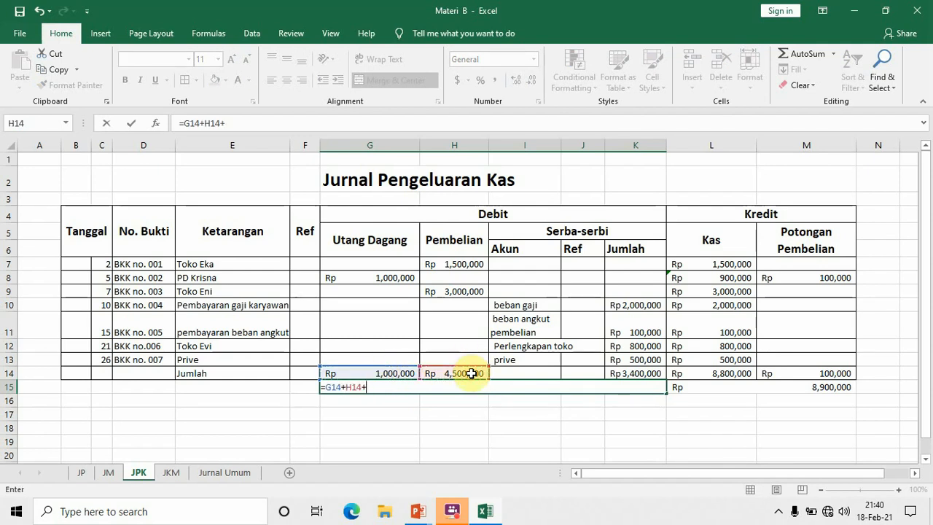
{"action": "left_click", "coordinate": [654, 376]}
{"action": "key", "text": "Return"}
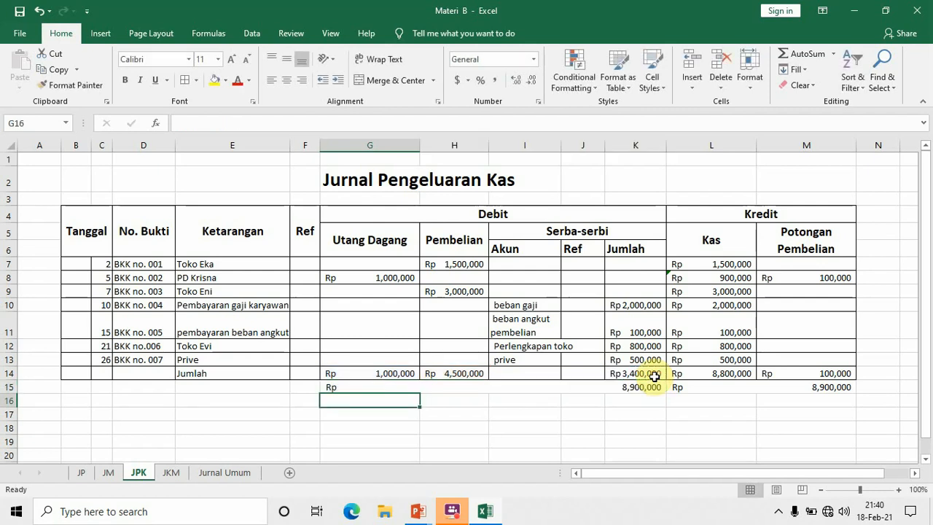
Step: Try to center the debit grand total in merged cell G15 and check its formula
{"action": "left_click", "coordinate": [652, 388]}
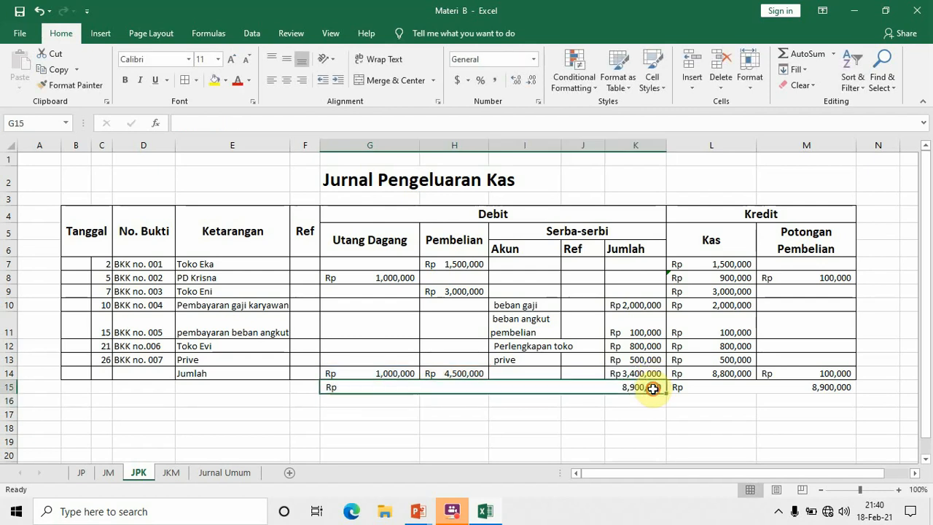
{"action": "left_click", "coordinate": [288, 80]}
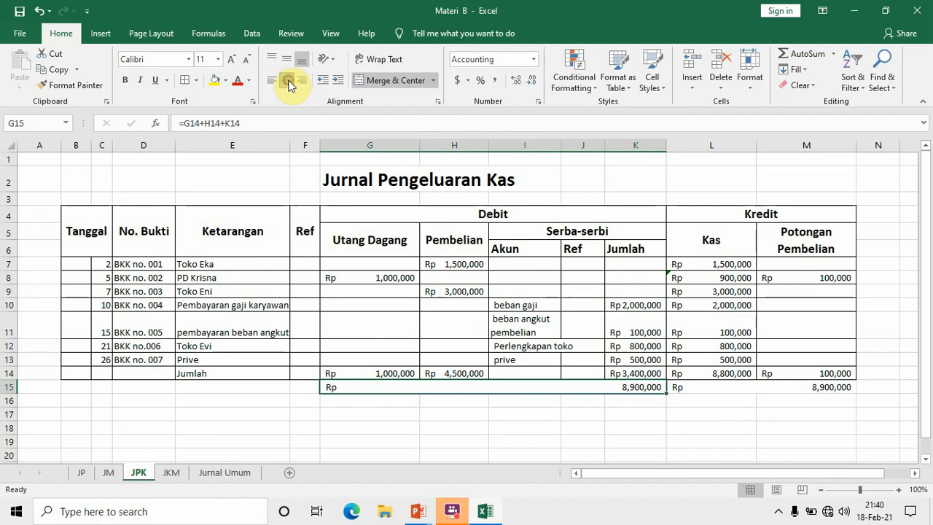
{"action": "left_click", "coordinate": [578, 424]}
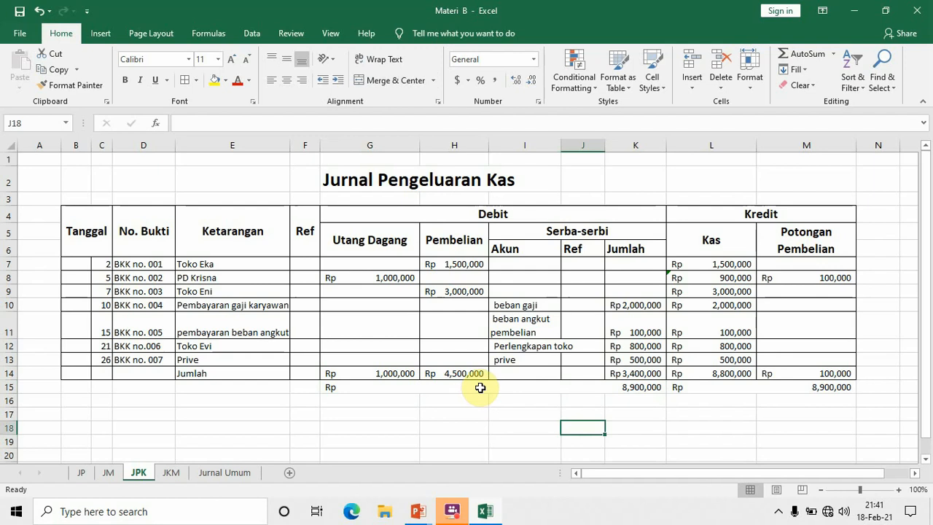
{"action": "left_click", "coordinate": [395, 388]}
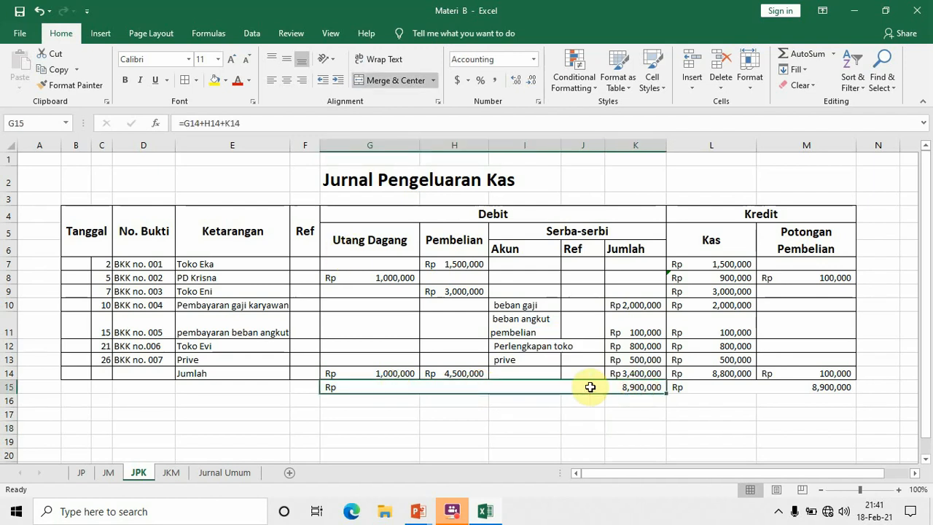
{"action": "double_click", "coordinate": [569, 390]}
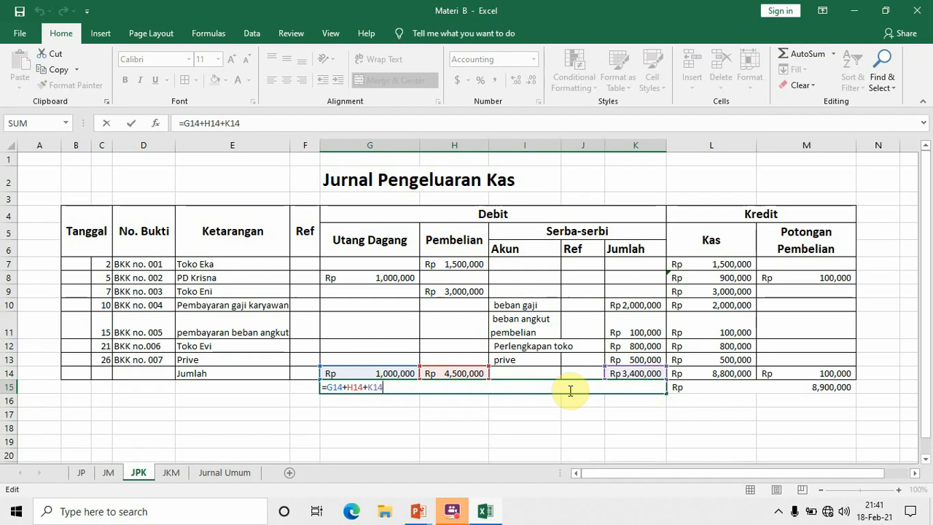
{"action": "key", "text": "Return"}
{"action": "left_click", "coordinate": [640, 387]}
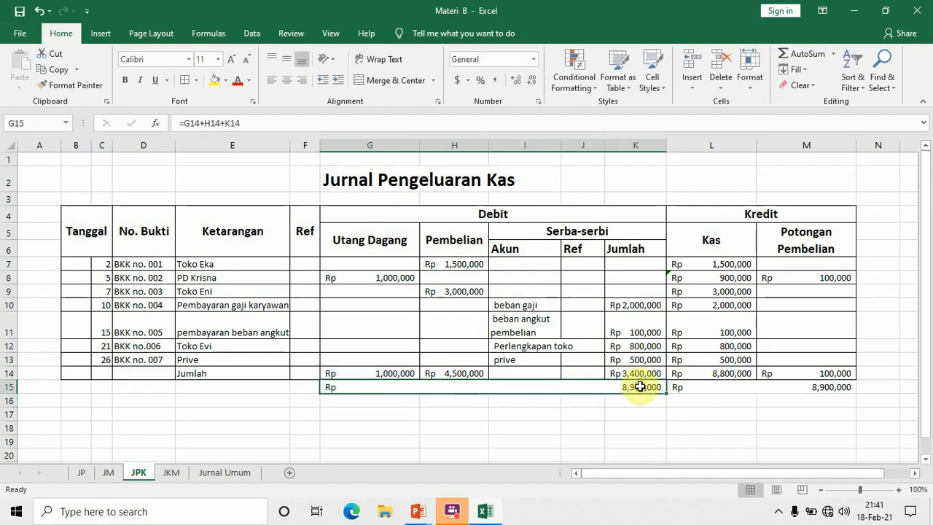
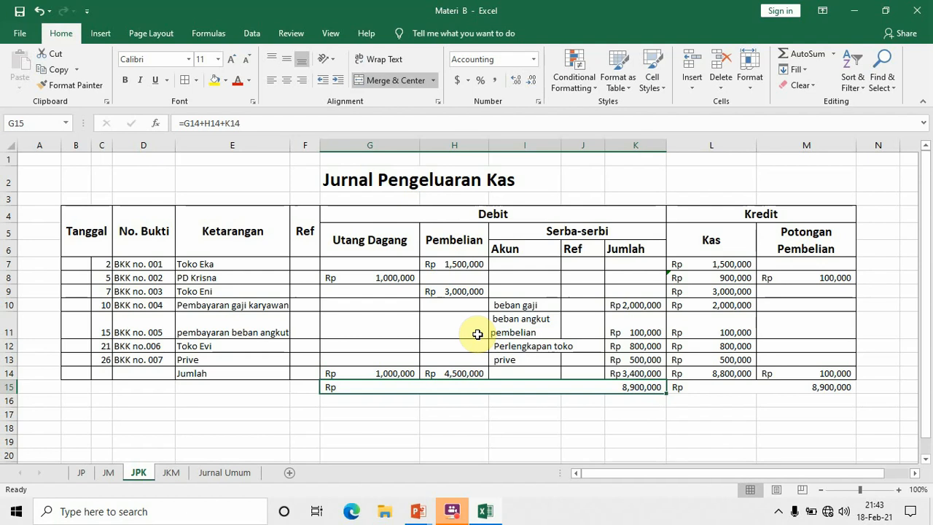
Step: Close the Materi B workbook and save its changes
{"action": "left_click", "coordinate": [421, 418]}
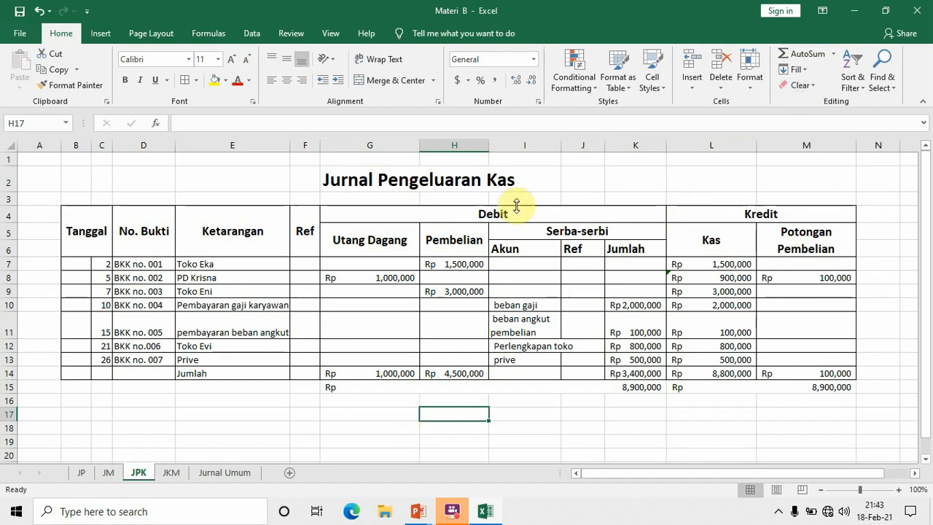
{"action": "left_click", "coordinate": [916, 15]}
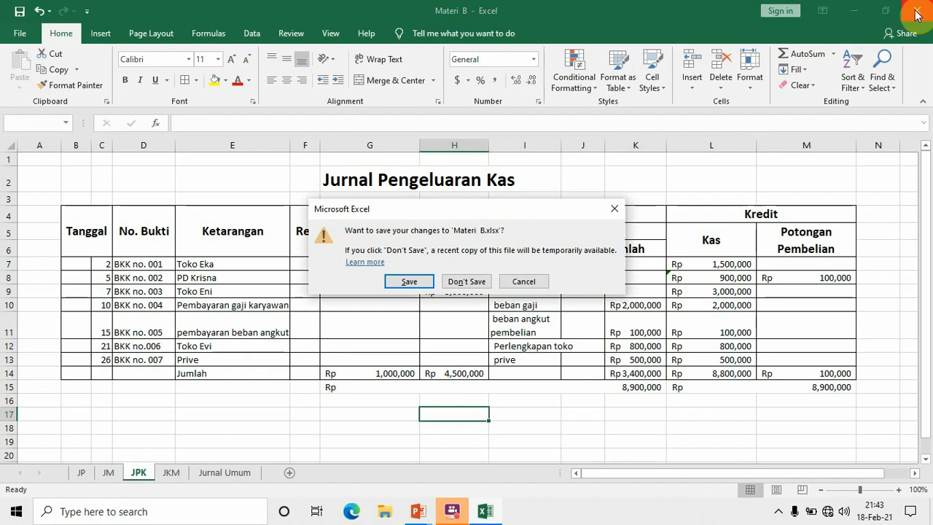
{"action": "left_click", "coordinate": [408, 283]}
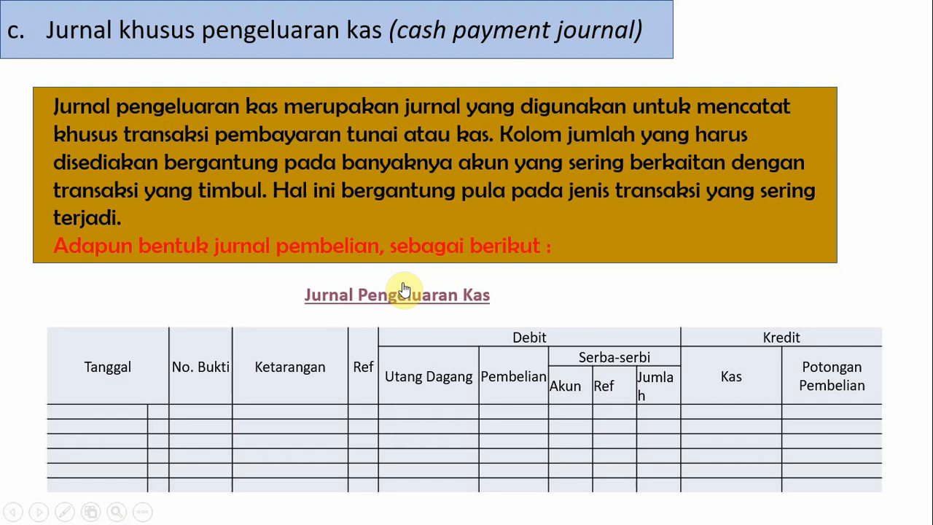
Step: Advance the slideshow to the cash receipt journal slide and reveal its description and the Jurnal Penerimaan Kas table
{"action": "left_click", "coordinate": [404, 289]}
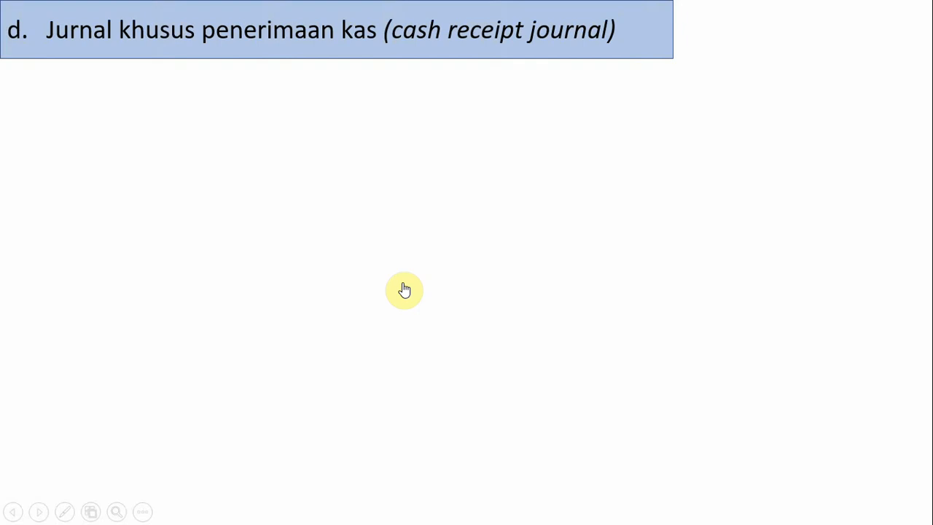
{"action": "left_click", "coordinate": [405, 289]}
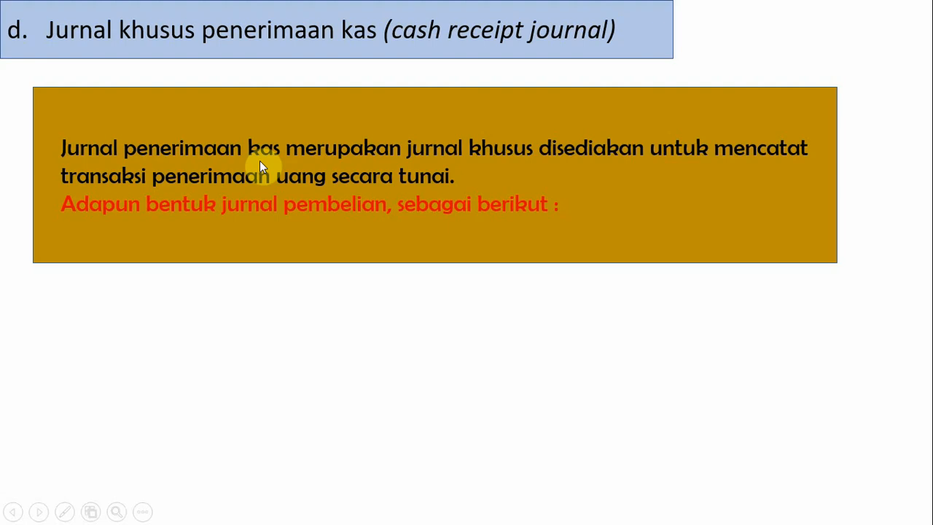
{"action": "key", "text": "Right"}
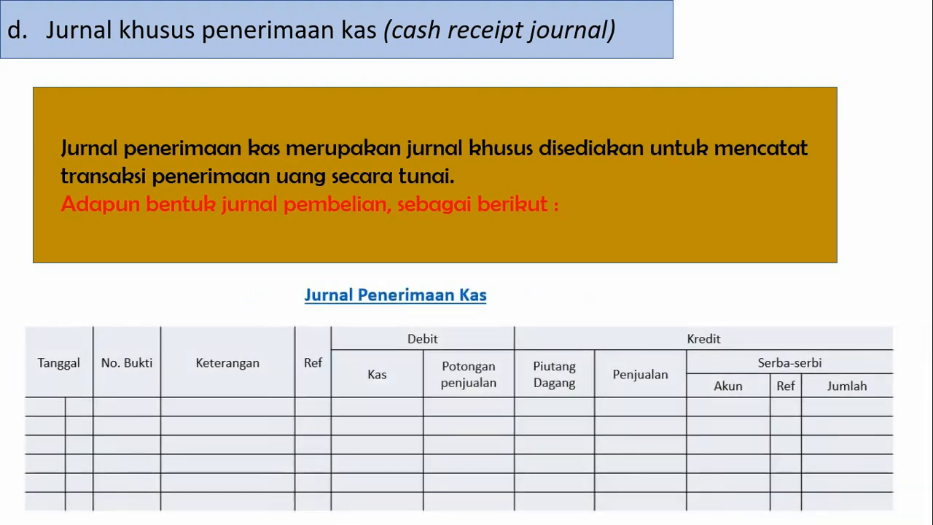
{"action": "left_click", "coordinate": [259, 160]}
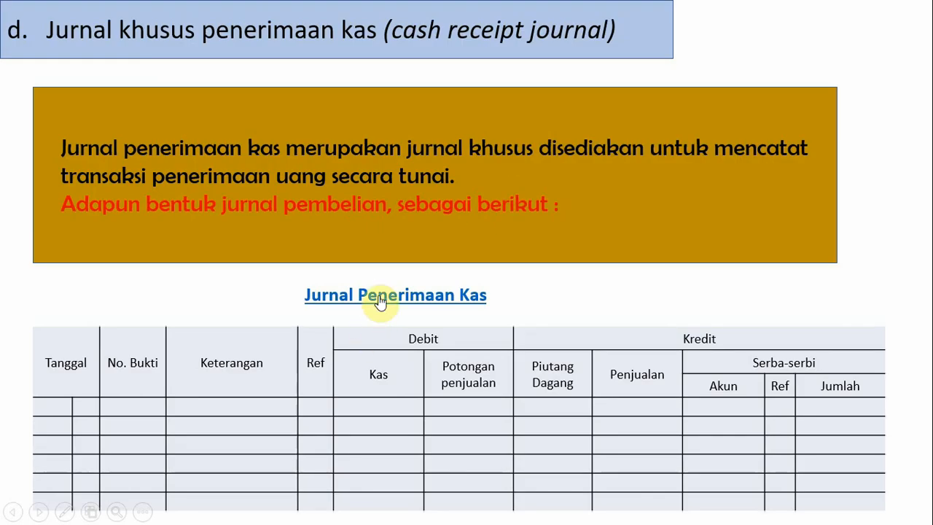
Step: Open the workbook linked from the Jurnal Penerimaan Kas heading and select the first date cell, B7, on the JKM sheet
{"action": "left_click", "coordinate": [378, 297]}
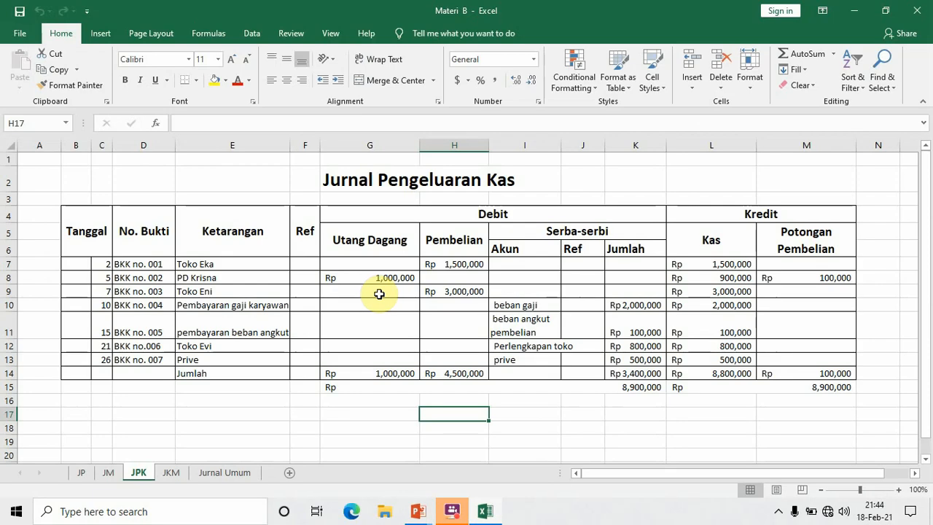
{"action": "left_click", "coordinate": [180, 475]}
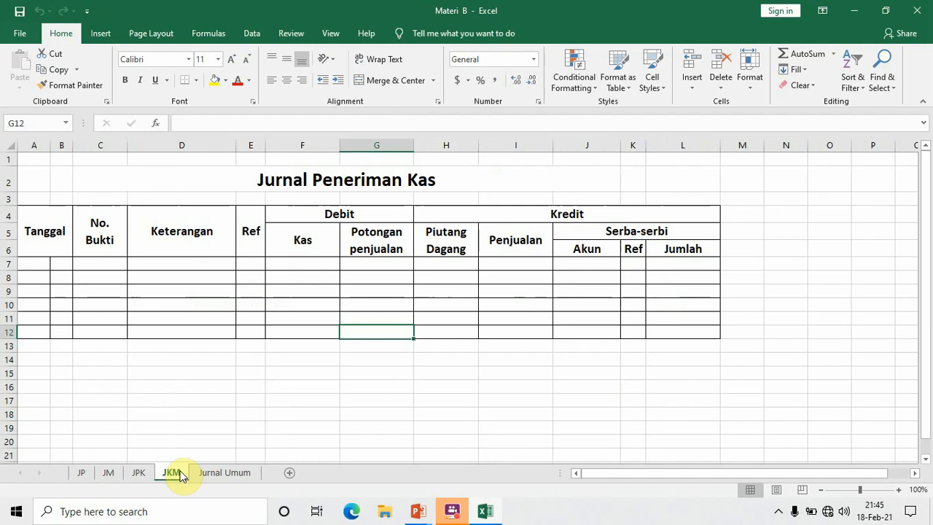
{"action": "left_click", "coordinate": [63, 267]}
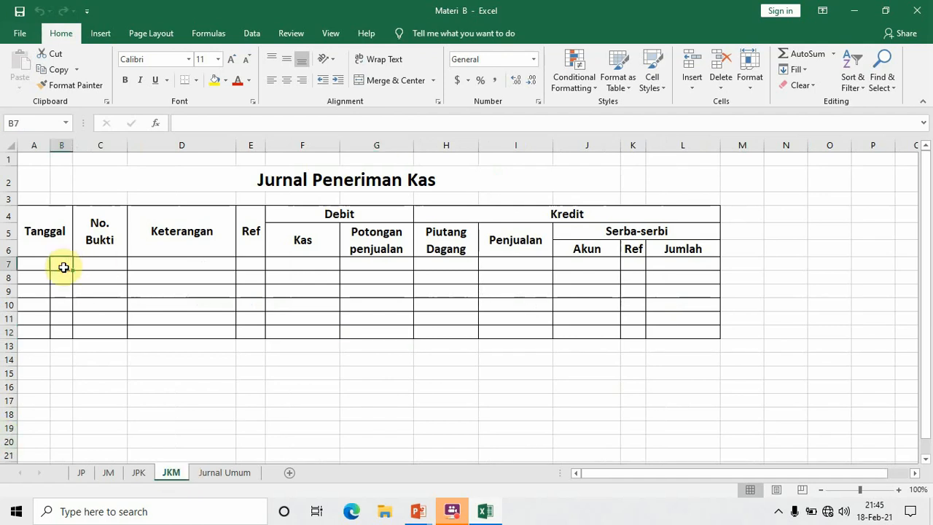
Step: Fill row 7 with date 2, proof number 001, the customer's name as Keterangan, and a Kas debit of 15000000
{"action": "type", "text": "2"}
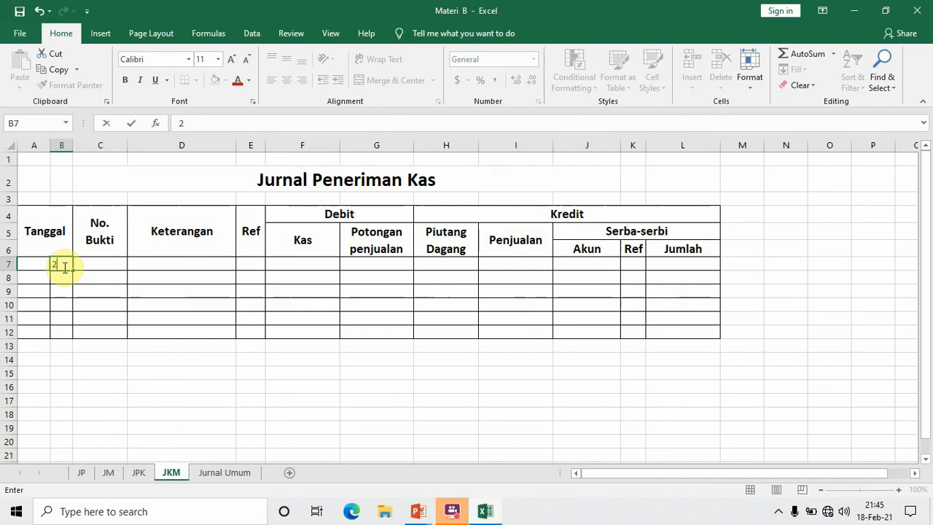
{"action": "key", "text": "Tab"}
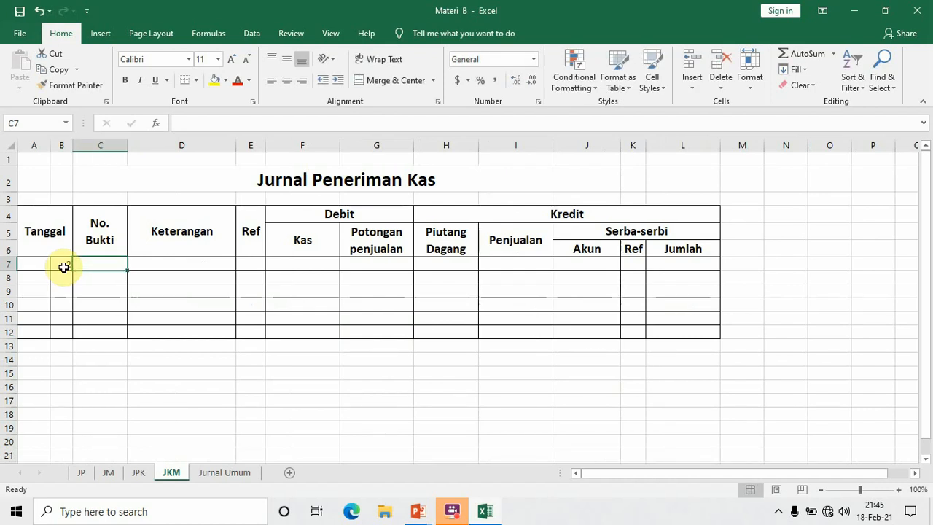
{"action": "type", "text": "001"}
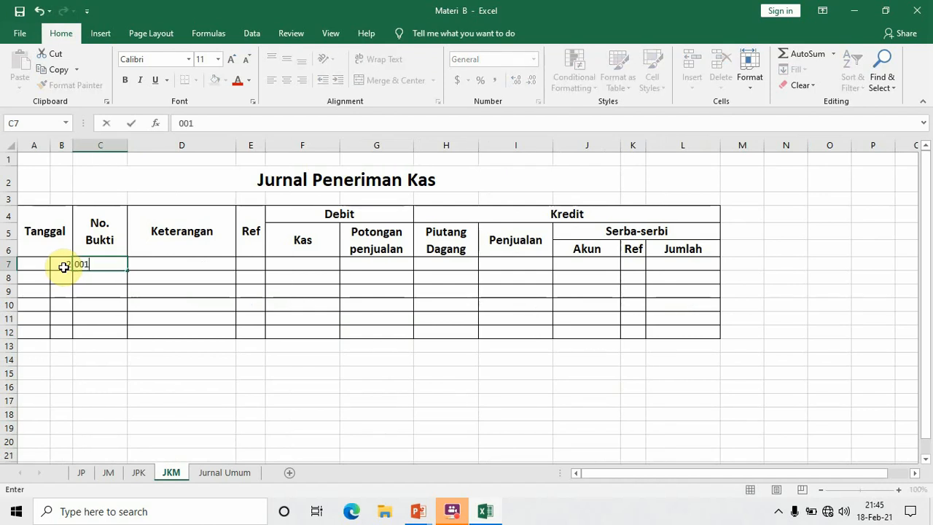
{"action": "key", "text": "Tab"}
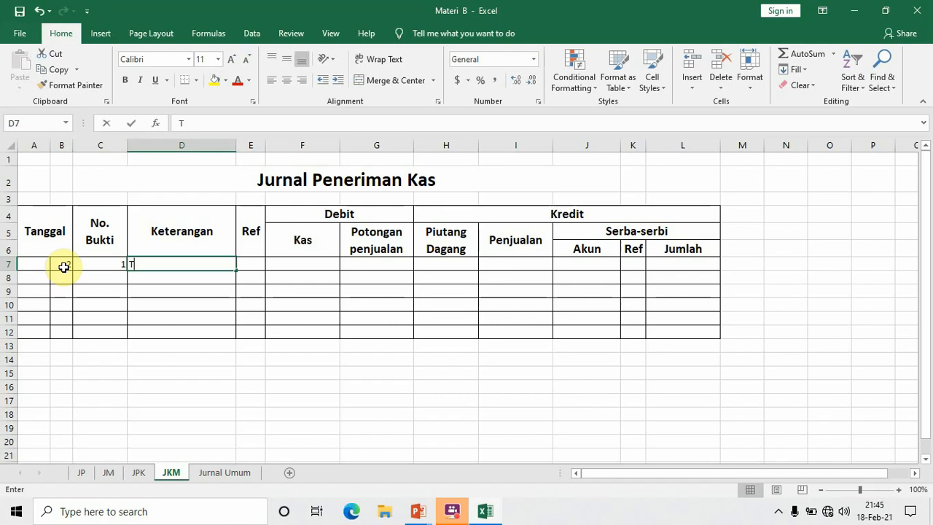
{"action": "type", "text": "Tn Deden"}
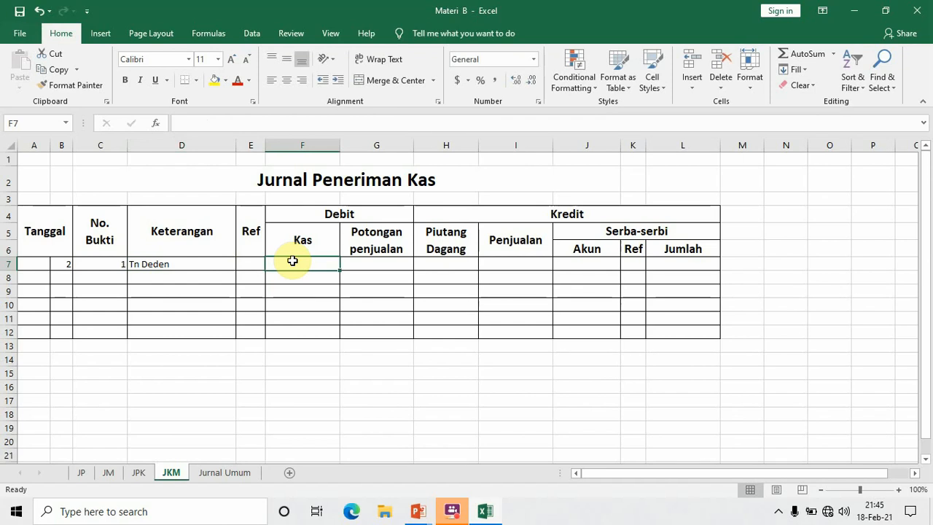
{"action": "type", "text": "1"}
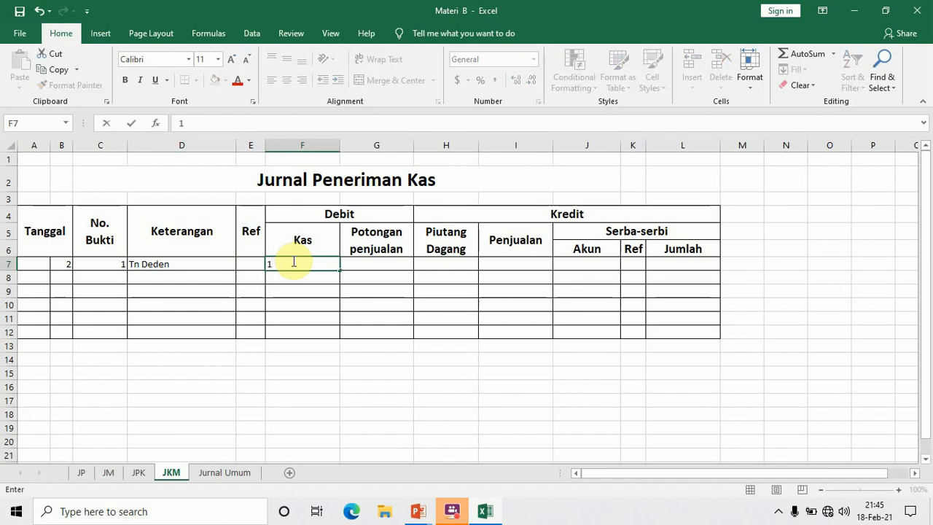
{"action": "type", "text": "5000000"}
{"action": "key", "text": "Tab"}
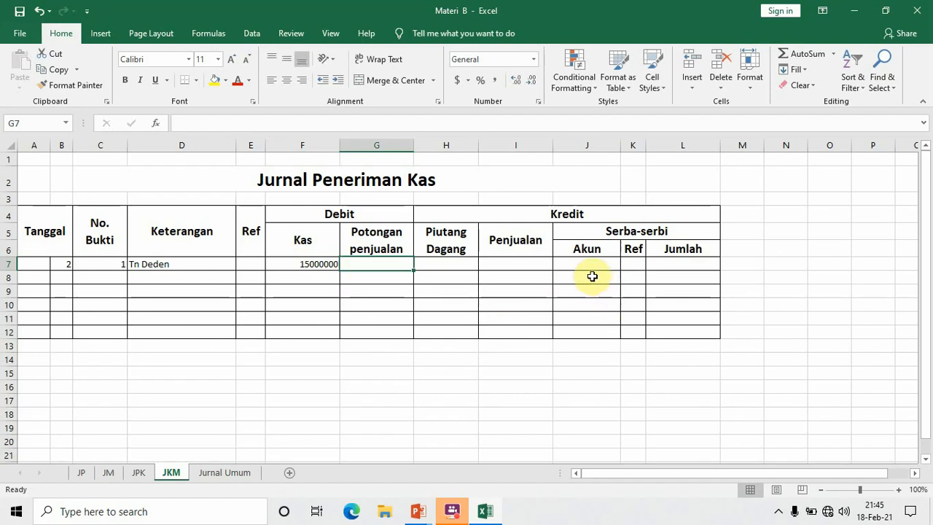
Step: Record the row 7 Serba-serbi credit with account "modal pemilik" and the formula =F7 as its Jumlah
{"action": "left_click", "coordinate": [502, 279]}
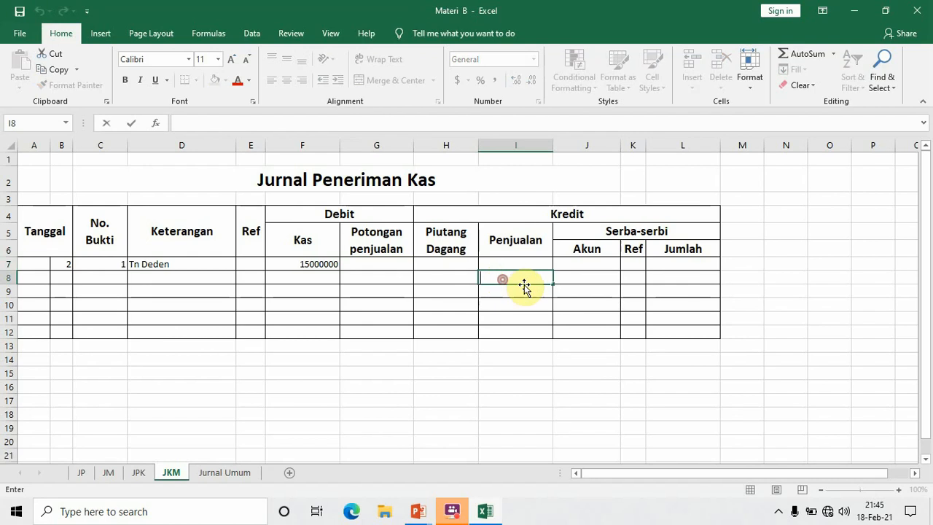
{"action": "left_click", "coordinate": [576, 266]}
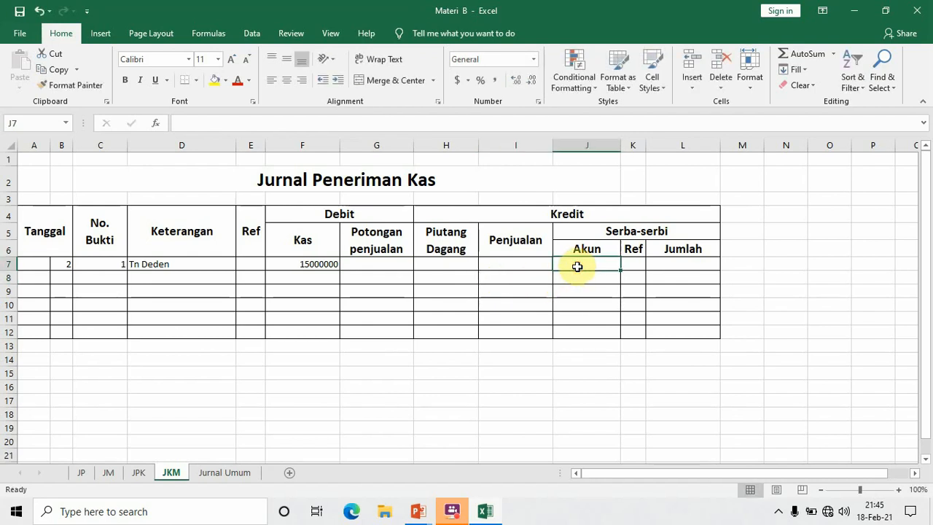
{"action": "type", "text": "mod"}
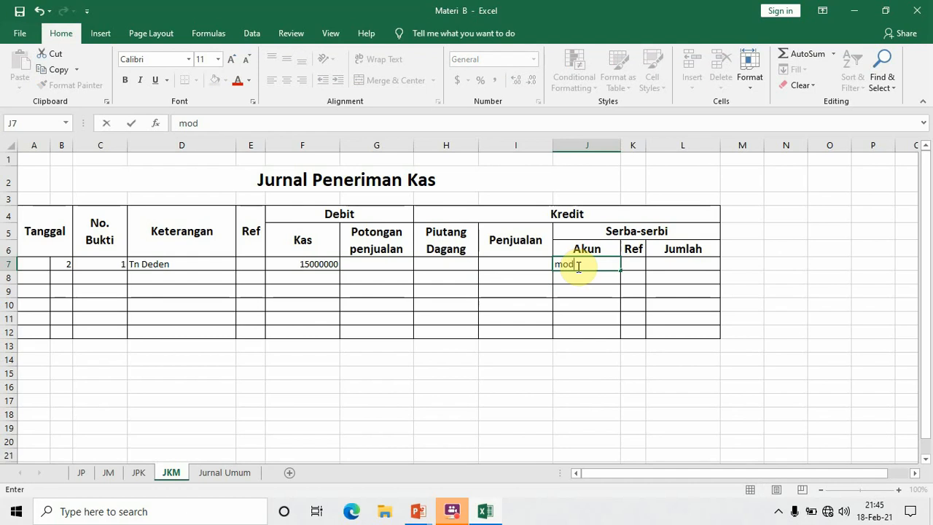
{"action": "type", "text": "al pemilik"}
{"action": "left_click", "coordinate": [660, 264]}
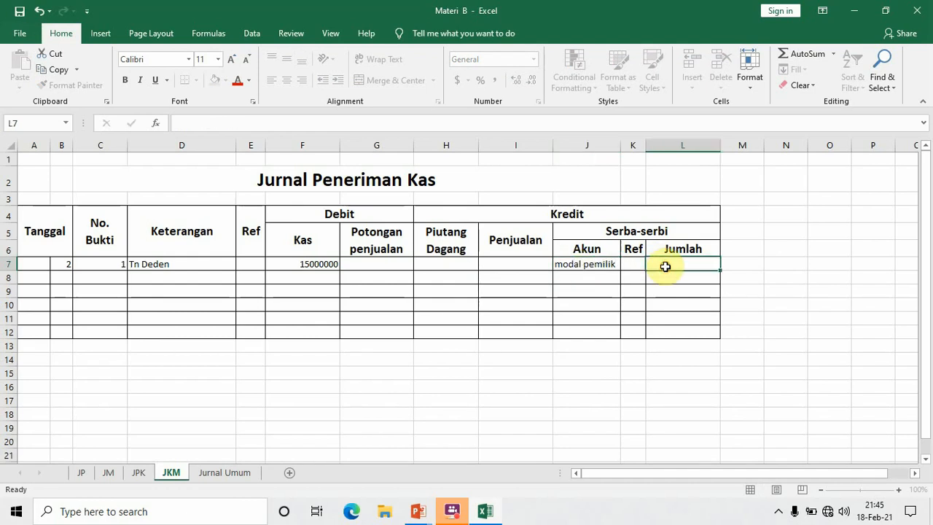
{"action": "type", "text": "="}
{"action": "left_click", "coordinate": [328, 263]}
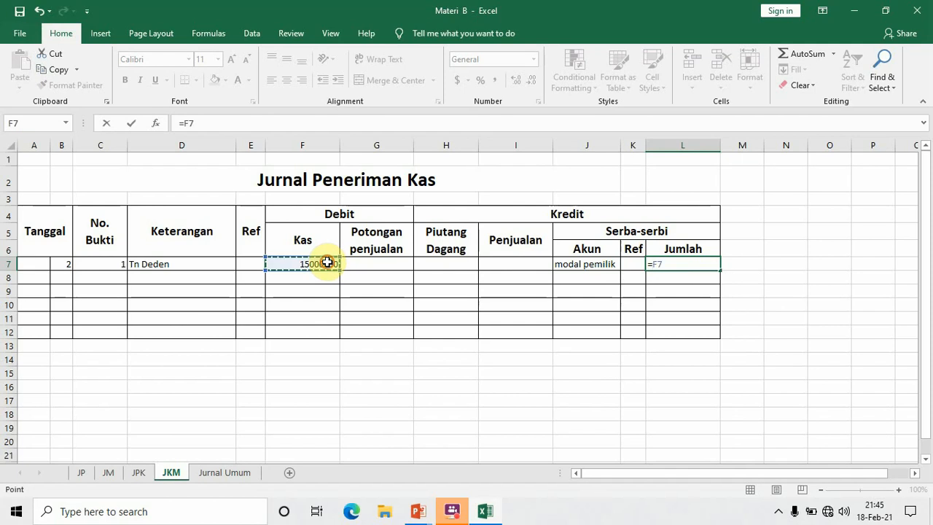
{"action": "key", "text": "Return"}
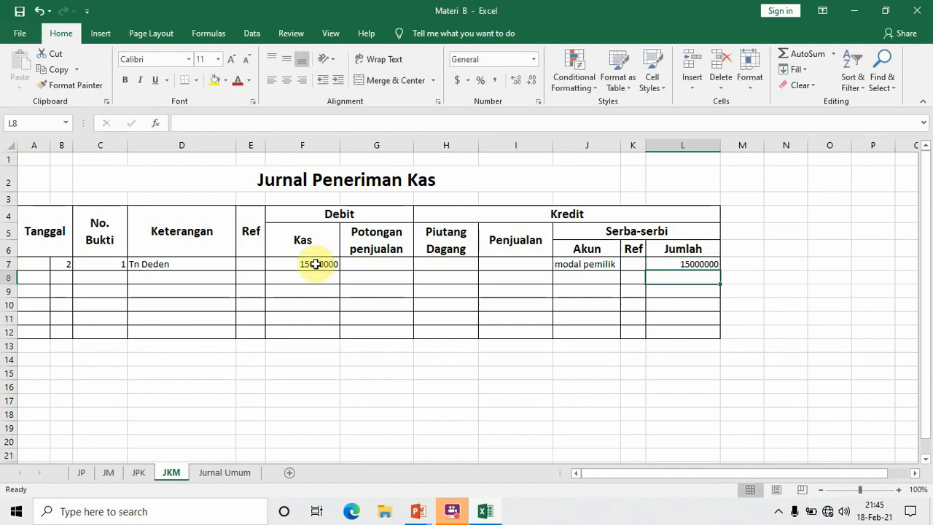
Step: Format F7:L12 as Accounting with 0 decimal places and the Rp Indonesian symbol, and slightly widen the Akun column J
{"action": "left_click", "coordinate": [314, 264]}
{"action": "key", "text": "shift+Down"}
{"action": "key", "text": "shift+Down"}
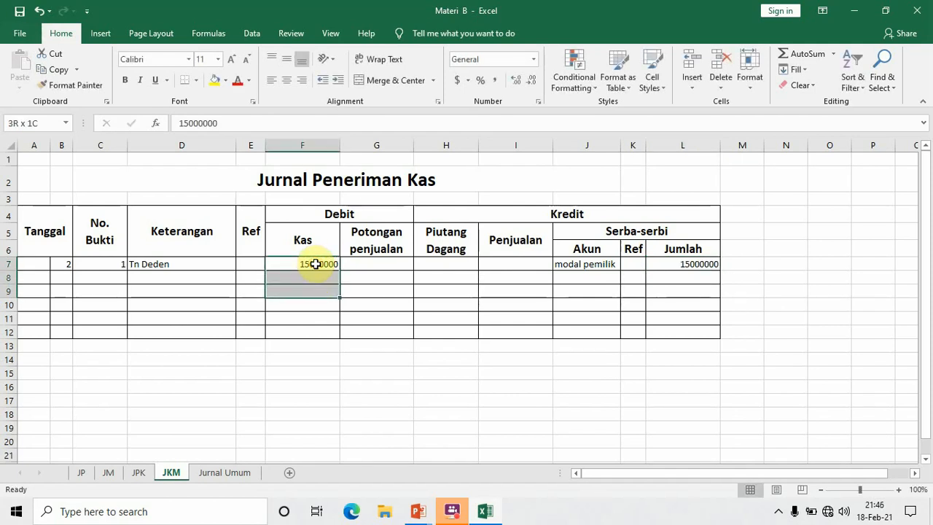
{"action": "key", "text": "shift+Down"}
{"action": "key", "text": "shift+Down"}
{"action": "key", "text": "shift+Down"}
{"action": "key", "text": "shift+Right"}
{"action": "key", "text": "shift+Right"}
{"action": "key", "text": "shift+Right"}
{"action": "key", "text": "shift+Right"}
{"action": "key", "text": "shift+Right"}
{"action": "key", "text": "shift+Right"}
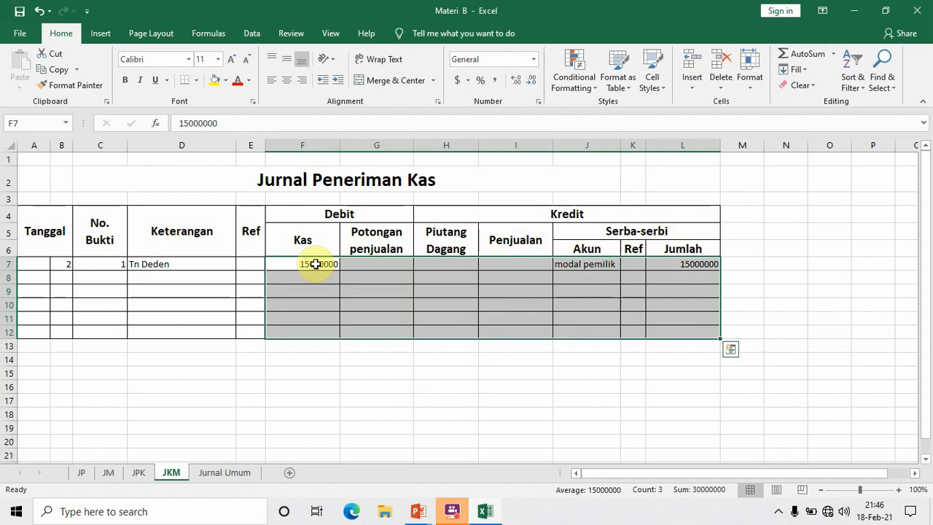
{"action": "left_click", "coordinate": [531, 62]}
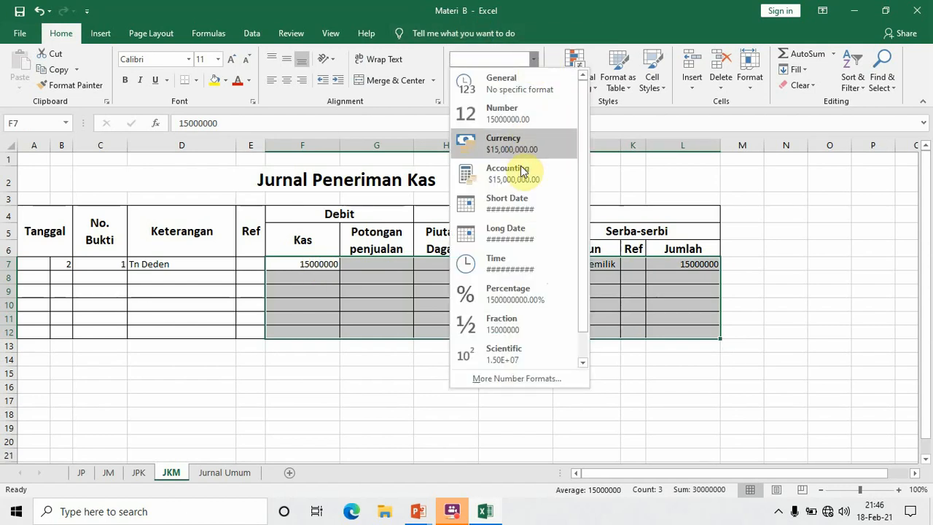
{"action": "left_click", "coordinate": [518, 379]}
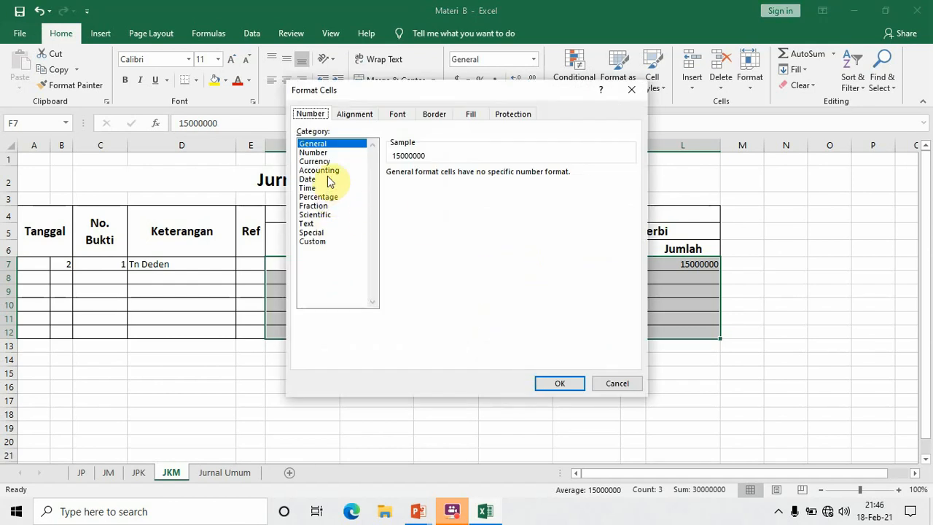
{"action": "left_click", "coordinate": [328, 178]}
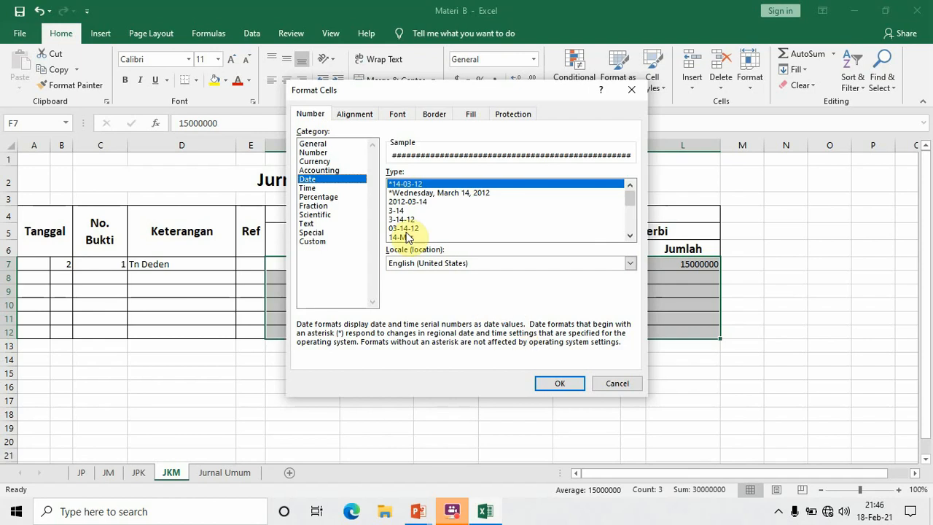
{"action": "left_click", "coordinate": [334, 171]}
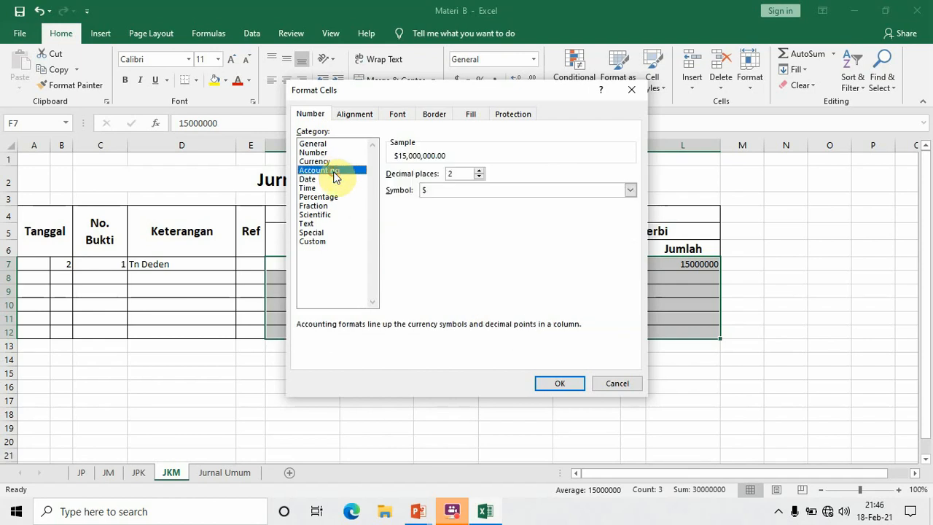
{"action": "left_click", "coordinate": [478, 177]}
{"action": "left_click", "coordinate": [478, 177]}
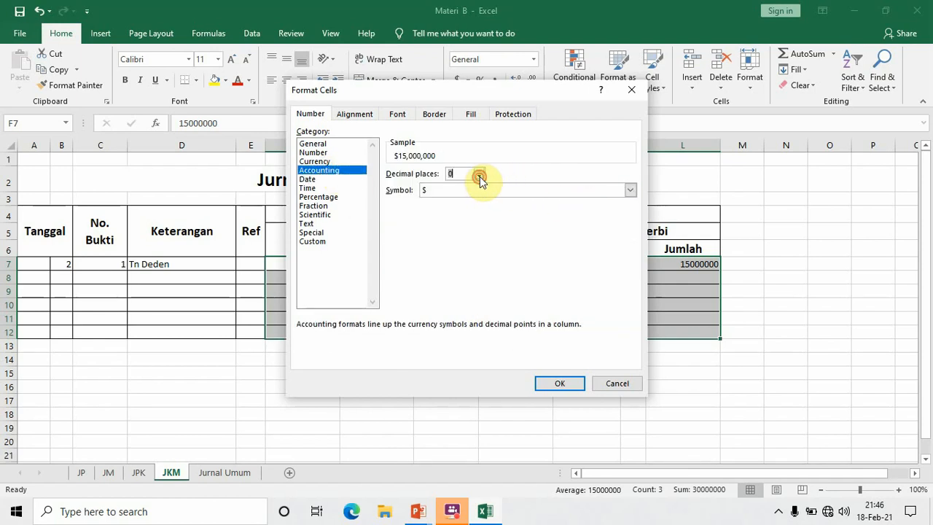
{"action": "left_click", "coordinate": [630, 190]}
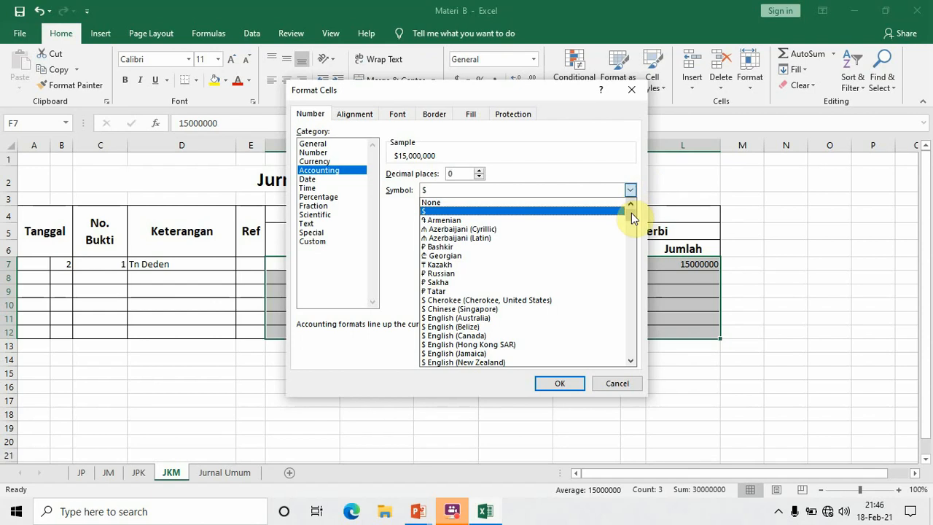
{"action": "left_click_drag", "start_coordinate": [631, 222], "coordinate": [633, 273]}
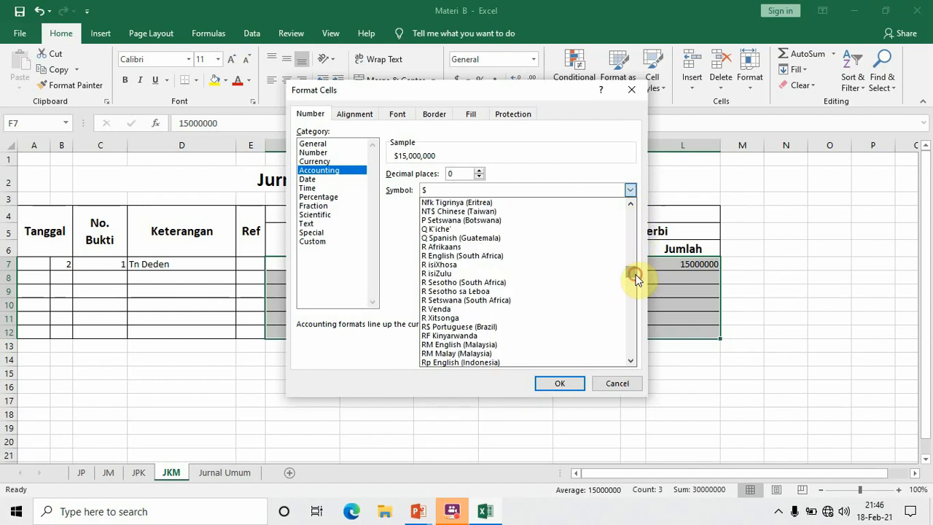
{"action": "left_click", "coordinate": [630, 360]}
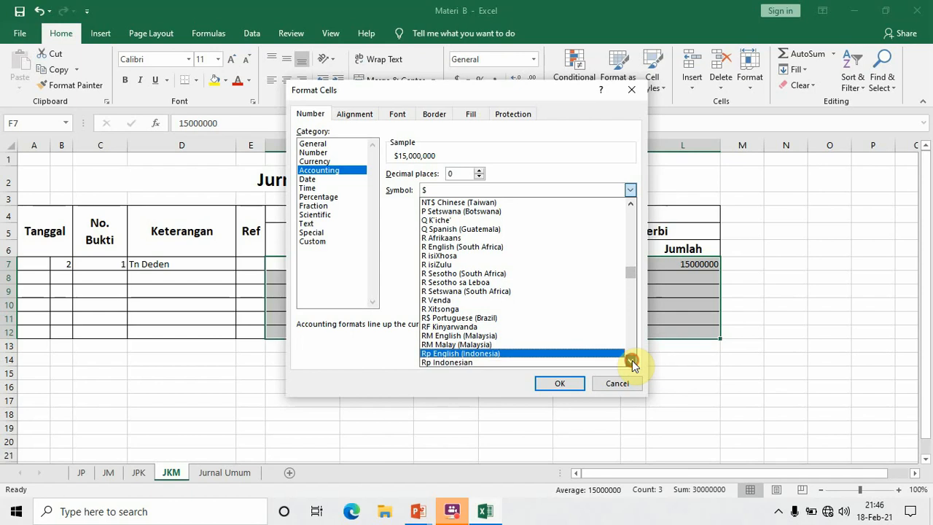
{"action": "left_click", "coordinate": [601, 362]}
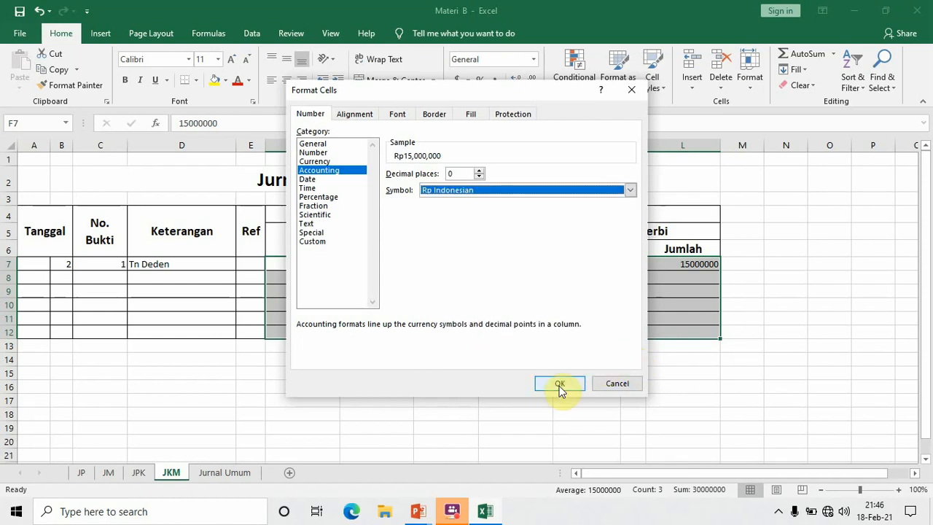
{"action": "left_click", "coordinate": [558, 384]}
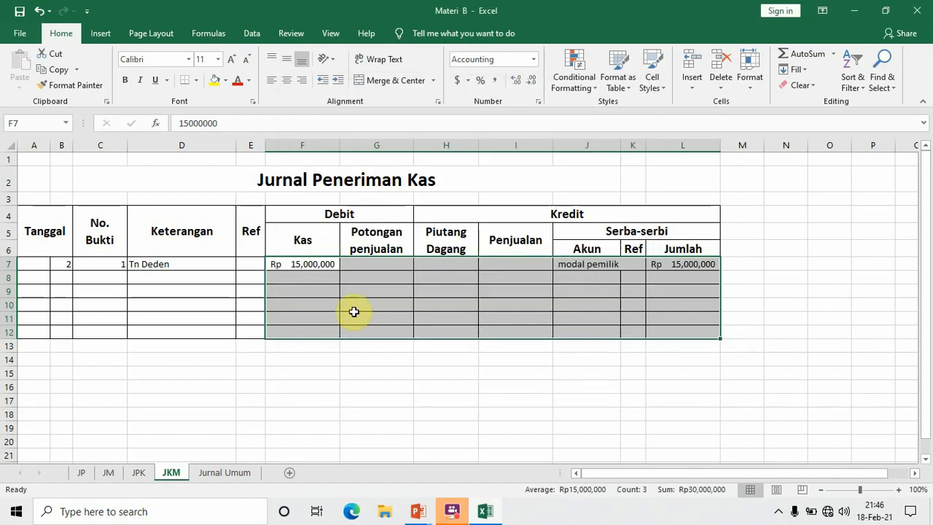
{"action": "left_click", "coordinate": [476, 280]}
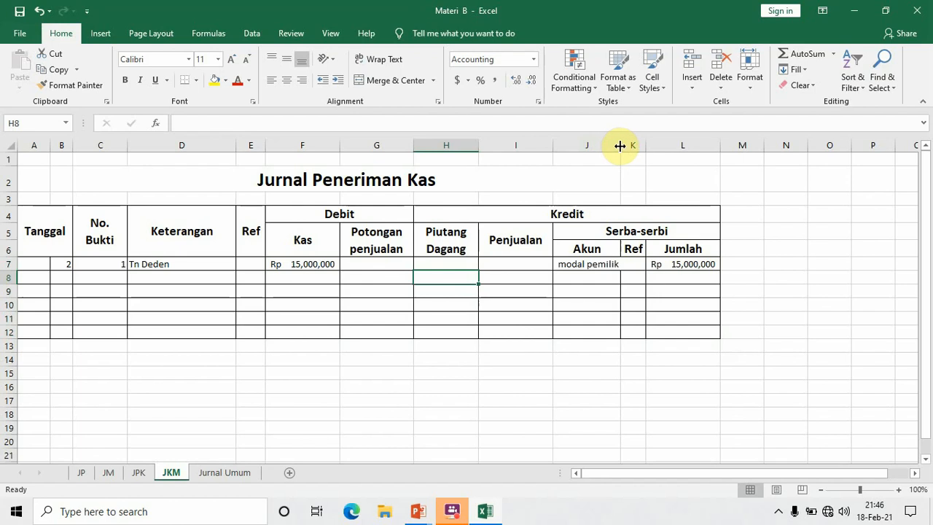
{"action": "left_click_drag", "start_coordinate": [620, 146], "coordinate": [629, 149]}
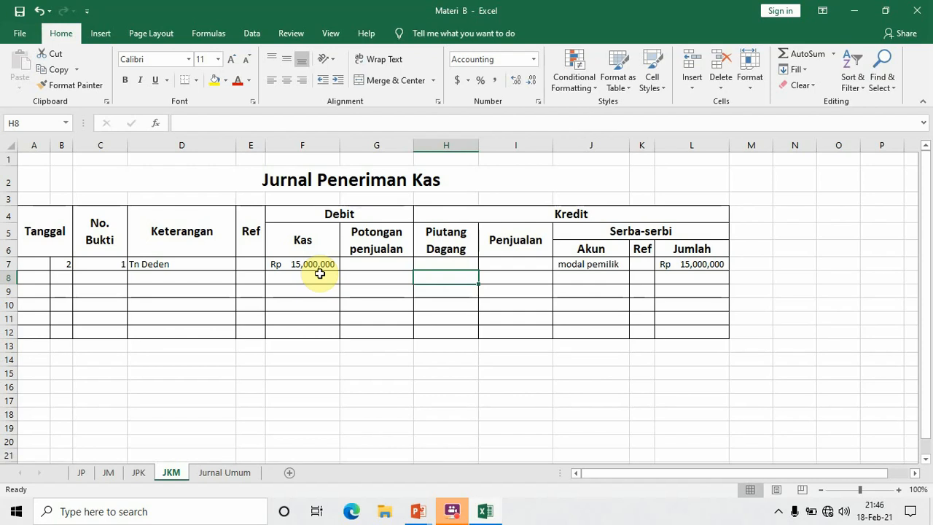
Step: Format the No. Bukti cells C7:C12 as Text
{"action": "left_click", "coordinate": [81, 267]}
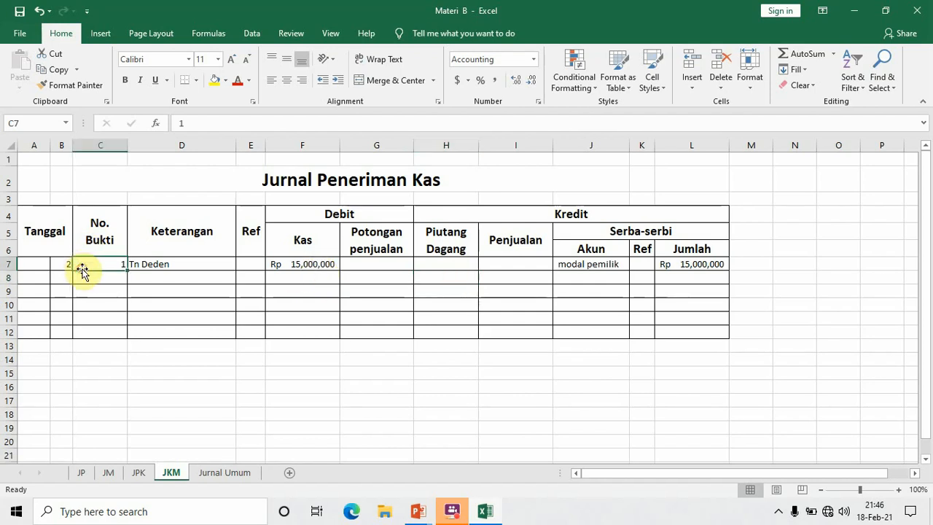
{"action": "left_click_drag", "start_coordinate": [81, 271], "coordinate": [91, 331]}
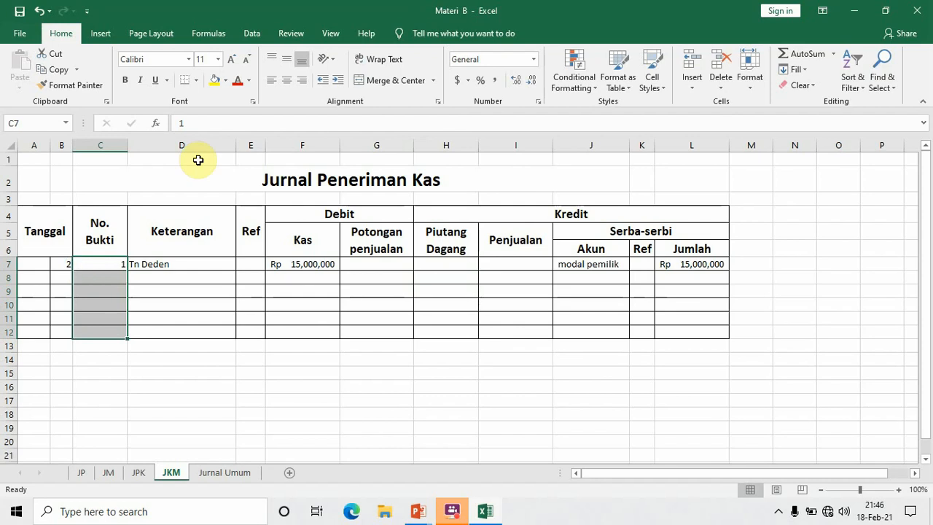
{"action": "left_click", "coordinate": [533, 60]}
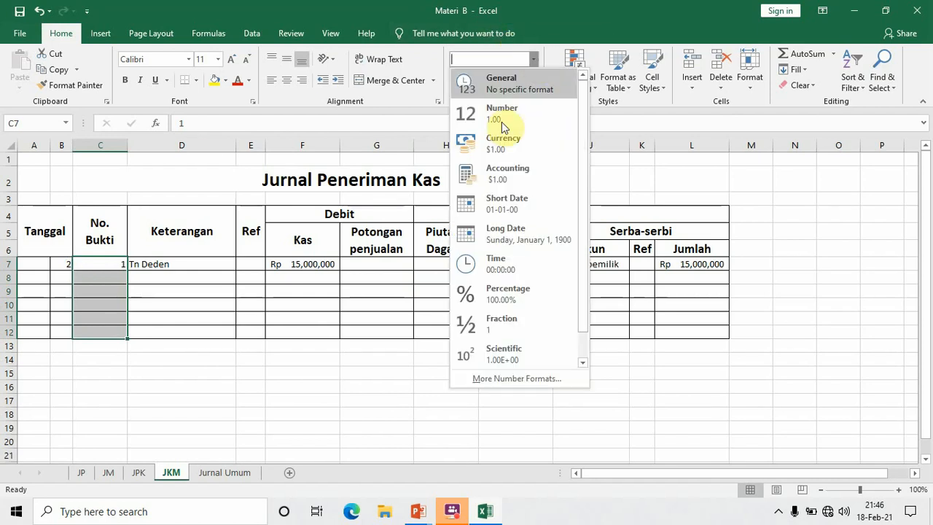
{"action": "left_click", "coordinate": [498, 380]}
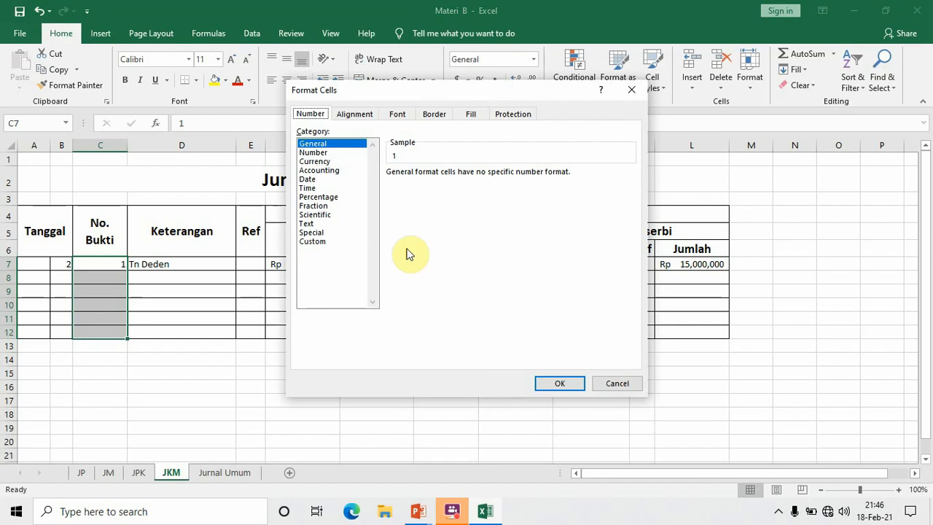
{"action": "left_click", "coordinate": [315, 224]}
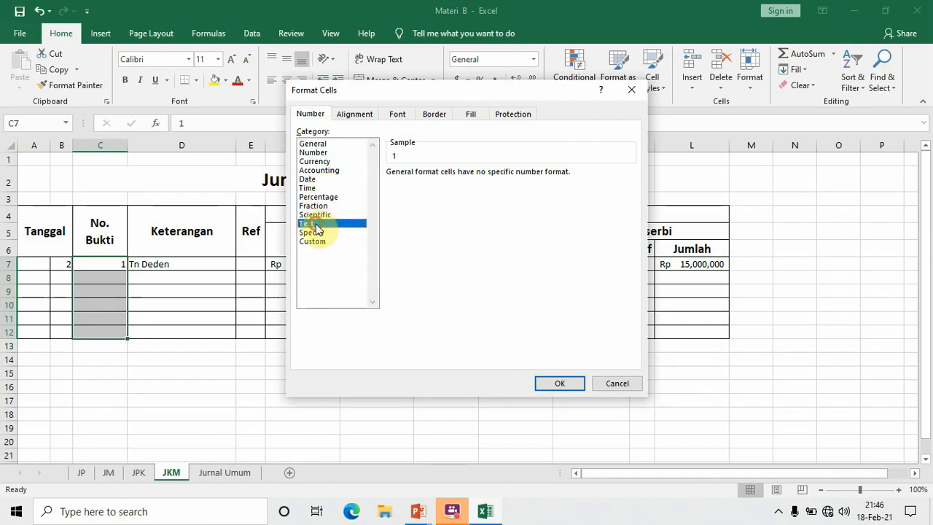
{"action": "left_click", "coordinate": [555, 383]}
Step: Re-enter the proof number in C7 as 001
{"action": "left_click", "coordinate": [110, 267]}
{"action": "type", "text": "0"}
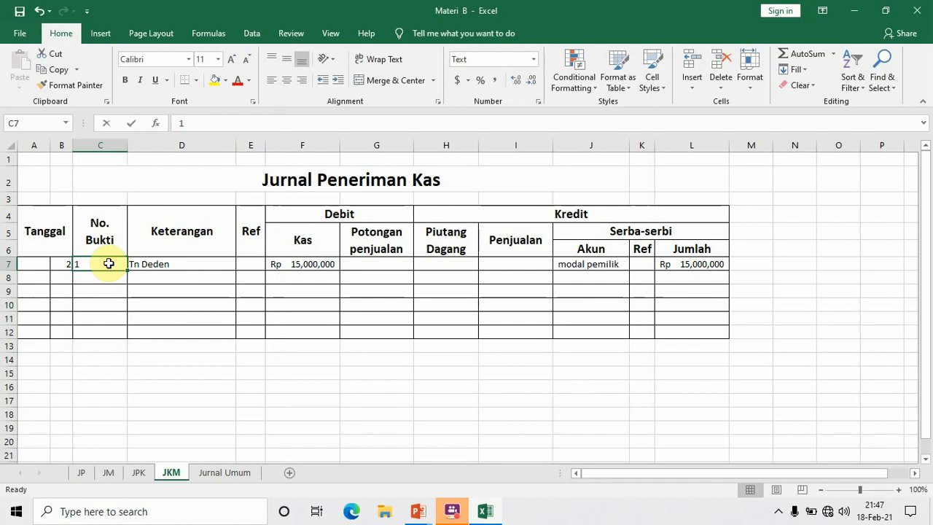
{"action": "type", "text": "01"}
{"action": "key", "text": "Return"}
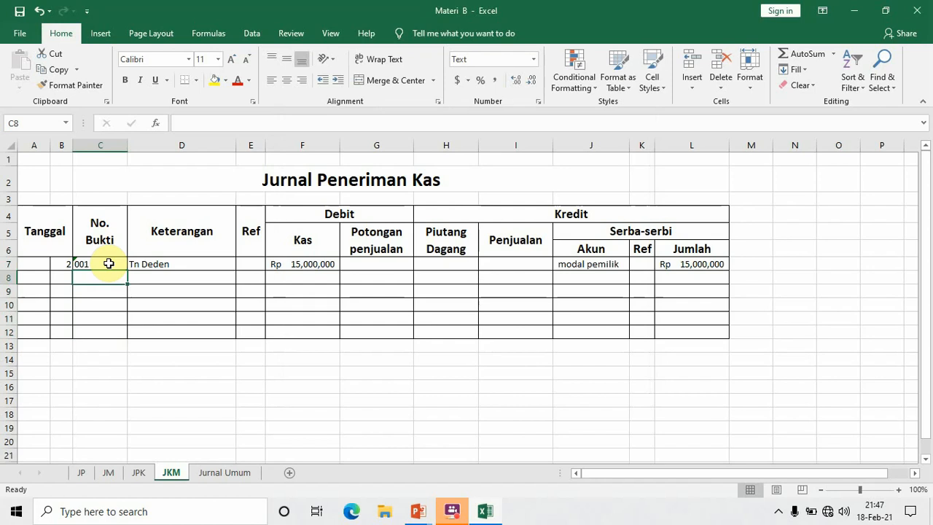
Step: Fill in row 8 of the journal with date 5, proof number 002 and the description "Toko waras"
{"action": "left_click", "coordinate": [61, 285]}
{"action": "type", "text": "5"}
{"action": "key", "text": "Tab"}
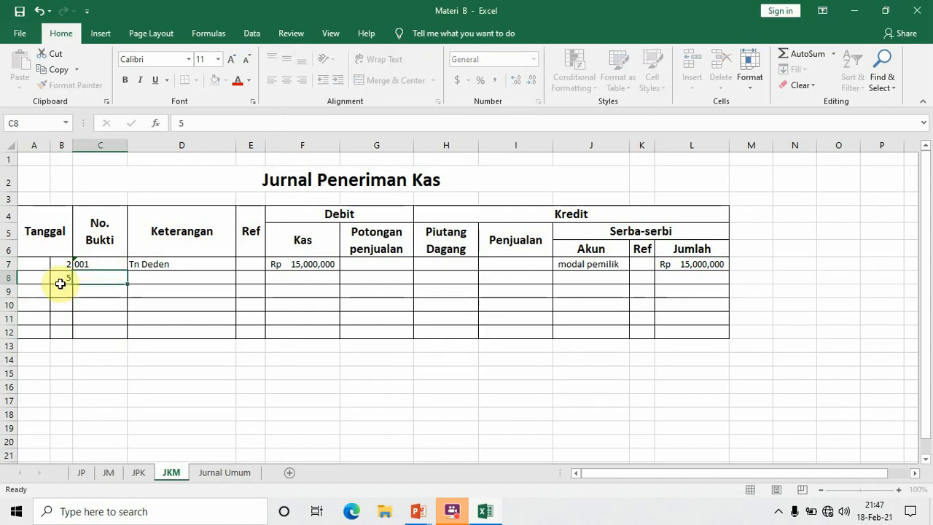
{"action": "type", "text": "002"}
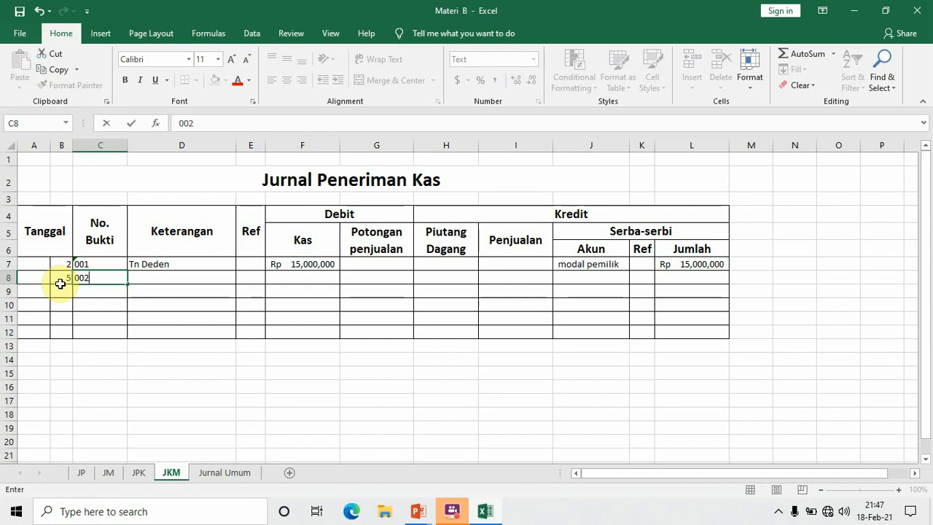
{"action": "key", "text": "Tab"}
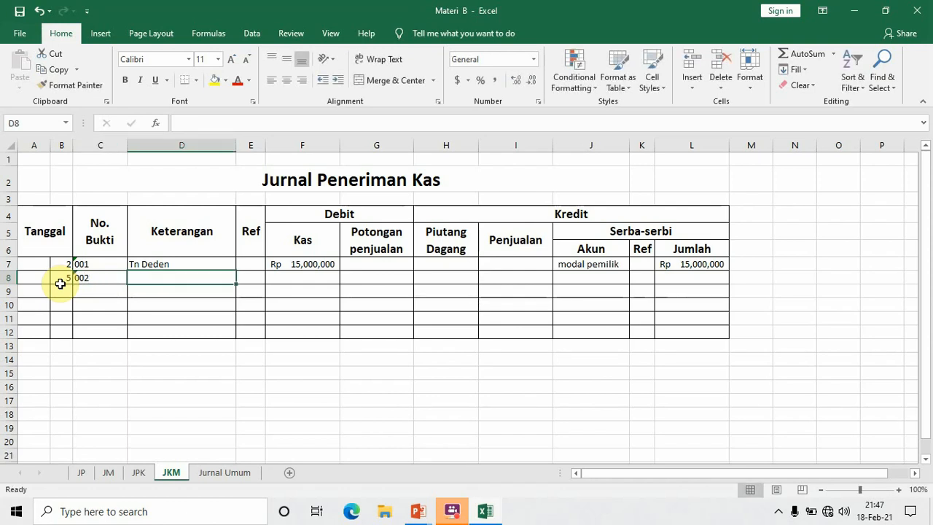
{"action": "type", "text": "Toko"}
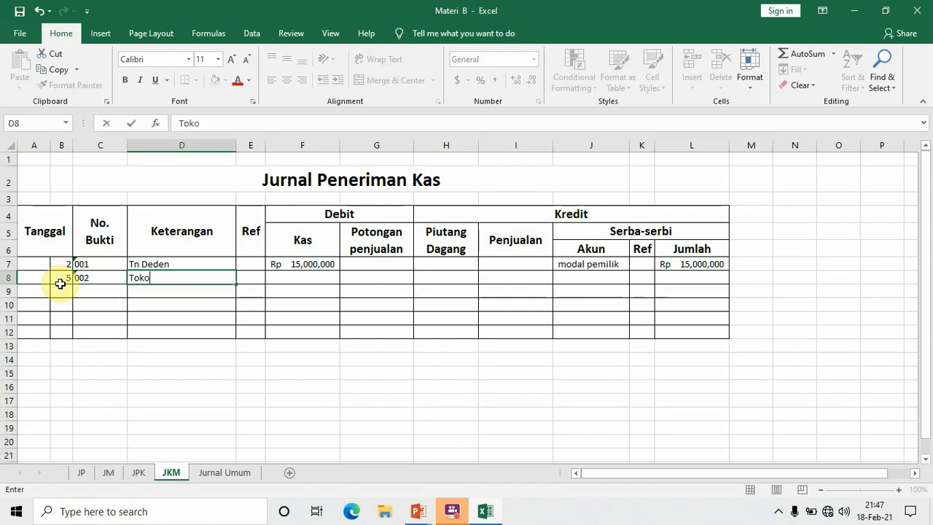
{"action": "type", "text": " waras"}
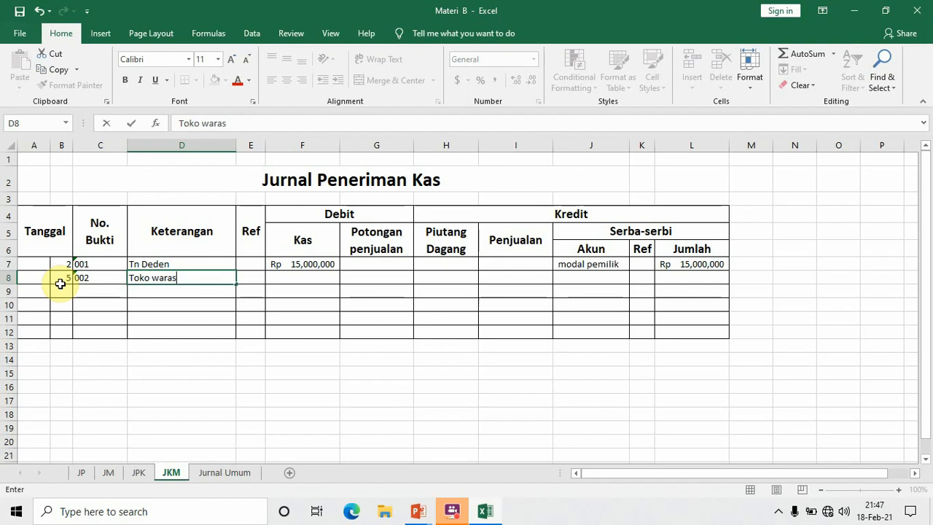
{"action": "key", "text": "ctrl+Return"}
Step: Record the row 8 cash sale with 4000000 as the Kas debit and =F8 as the Penjualan credit
{"action": "key", "text": "Tab"}
{"action": "key", "text": "Tab"}
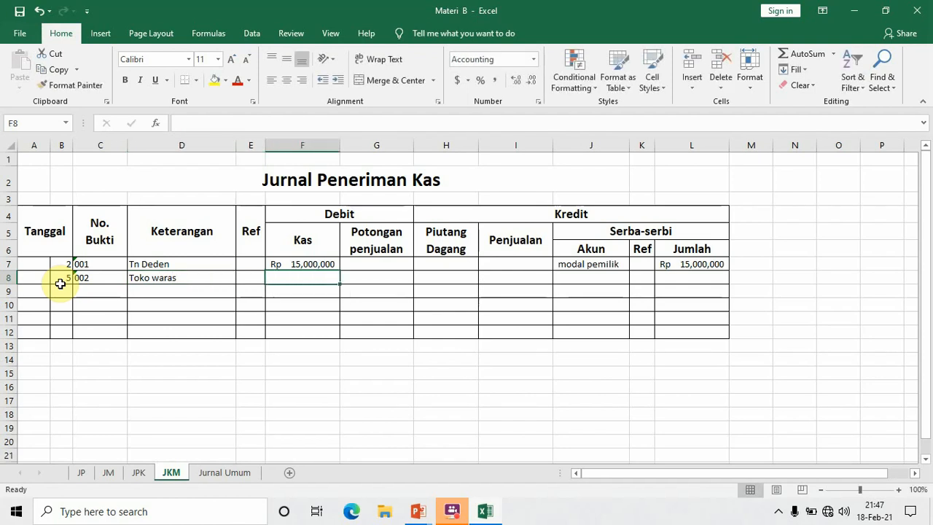
{"action": "type", "text": "4,0"}
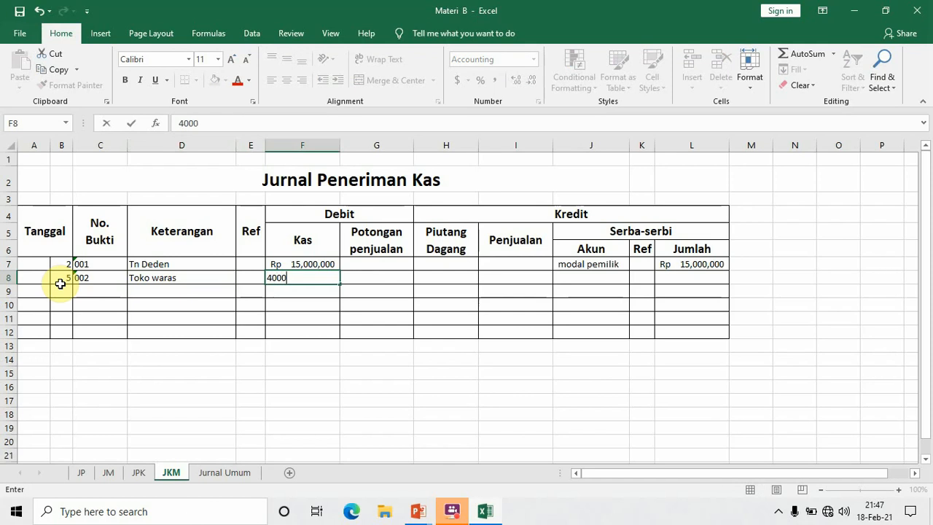
{"action": "type", "text": "00,000"}
{"action": "key", "text": "Return"}
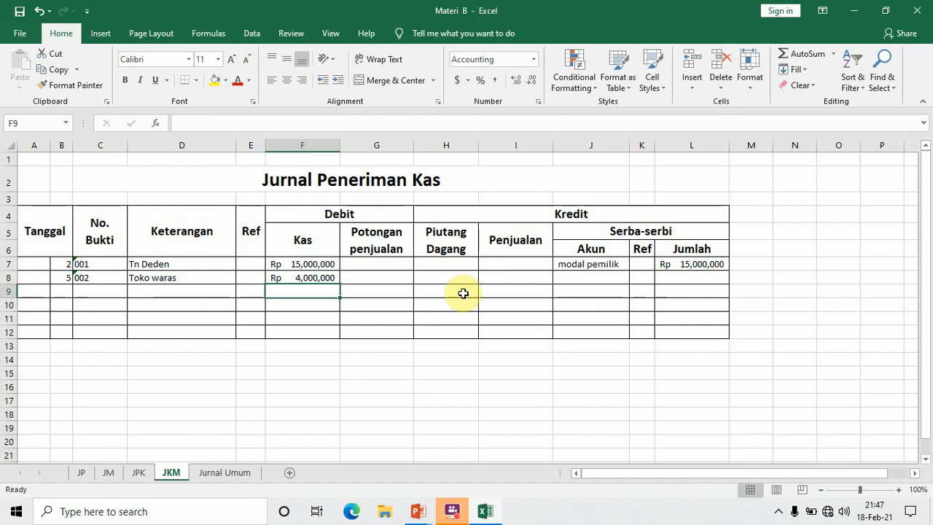
{"action": "left_click", "coordinate": [533, 278]}
{"action": "type", "text": "="}
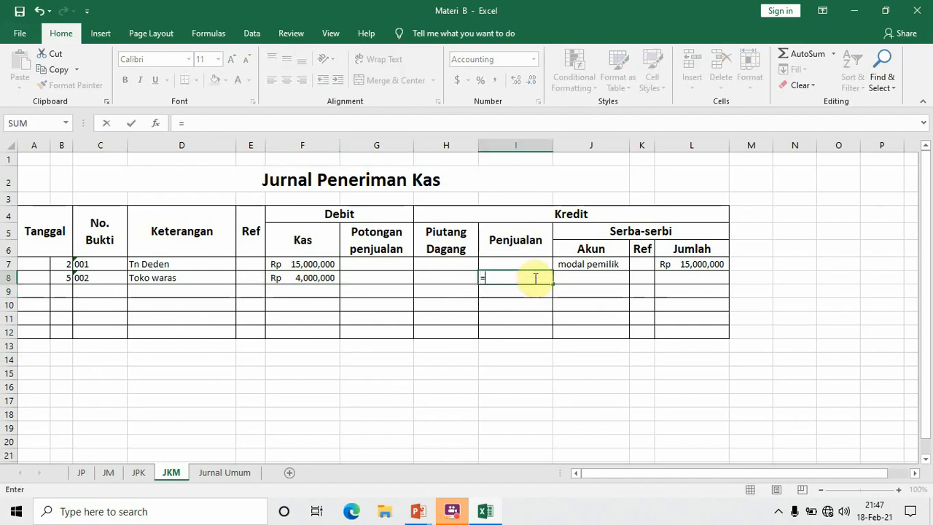
{"action": "left_click", "coordinate": [328, 277]}
{"action": "key", "text": "Return"}
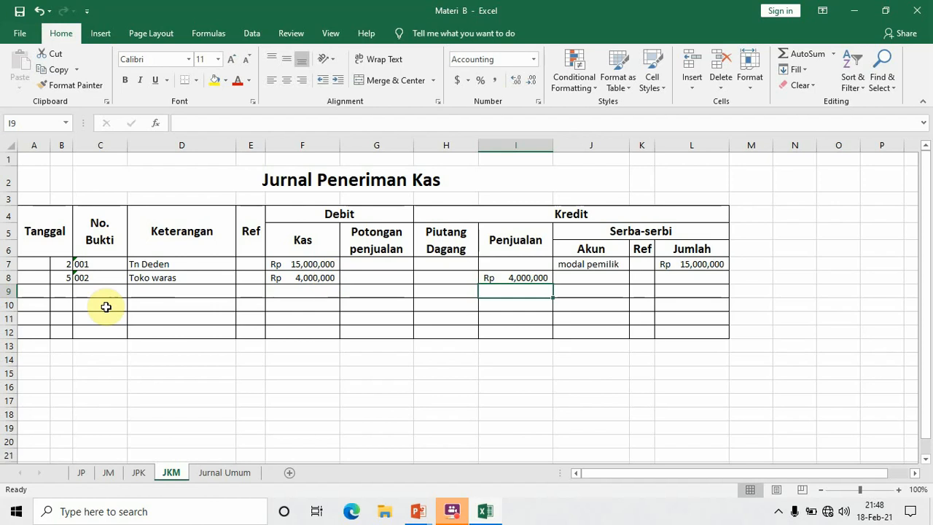
Step: Fill in row 9 of the journal with date 10, proof number 003 and the description "PD Puteri"
{"action": "left_click", "coordinate": [61, 292]}
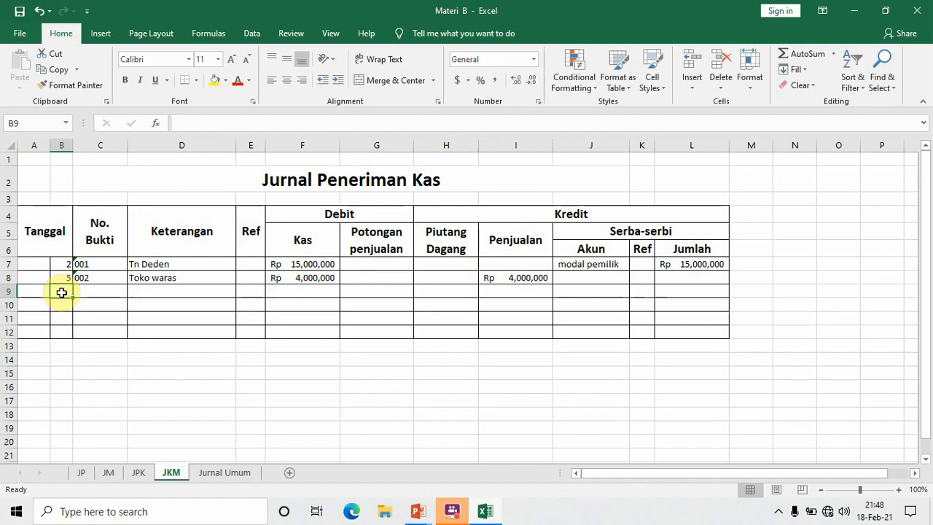
{"action": "type", "text": "10"}
{"action": "key", "text": "Tab"}
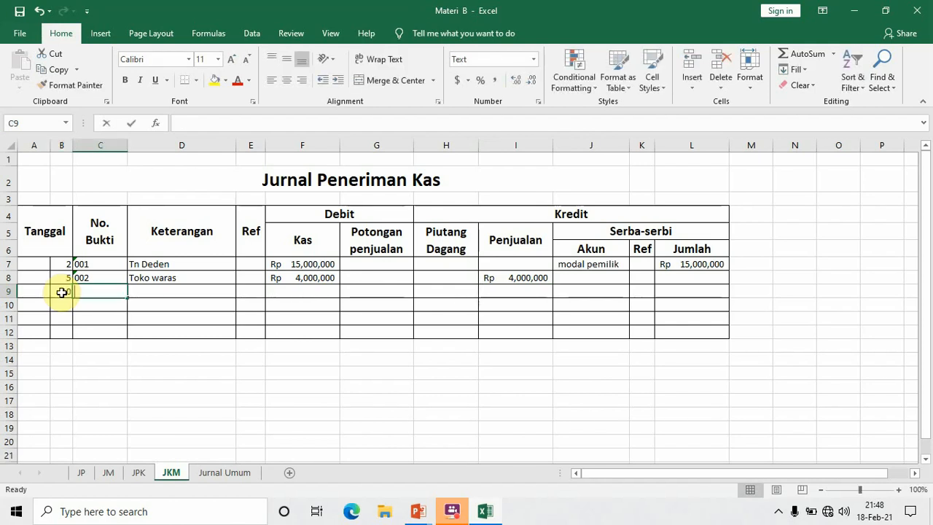
{"action": "type", "text": "003"}
{"action": "key", "text": "Tab"}
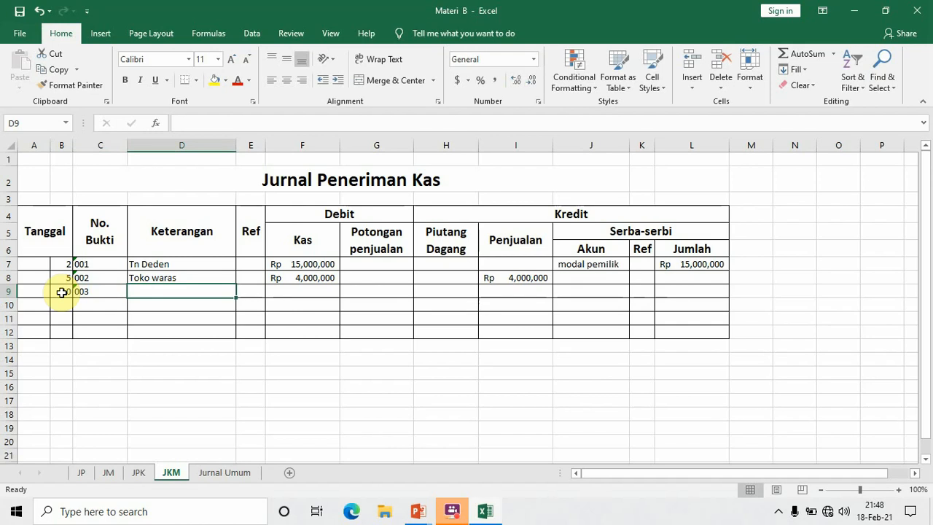
{"action": "type", "text": "PD"}
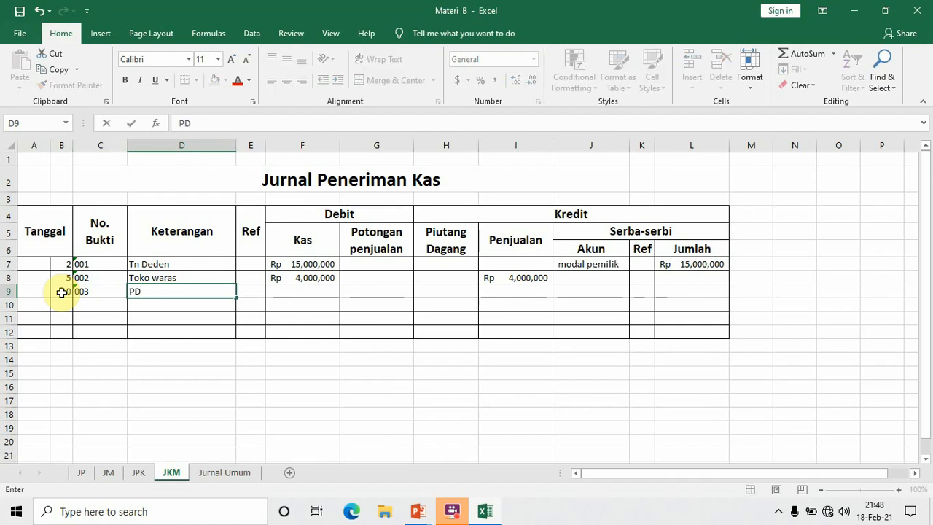
{"action": "type", "text": " Puteri"}
{"action": "key", "text": "Tab"}
{"action": "key", "text": "Tab"}
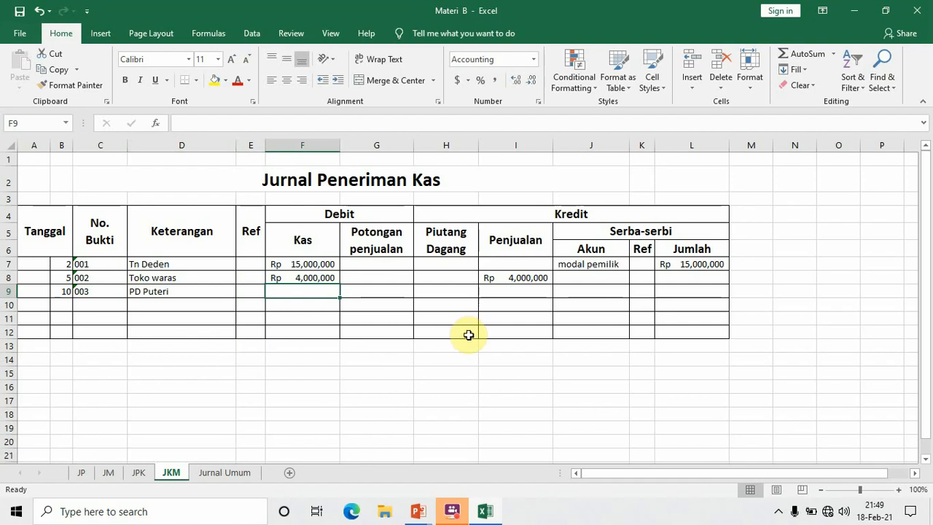
Step: Enter 4000000 as the Piutang Dagang credit in row 9
{"action": "left_click", "coordinate": [446, 292]}
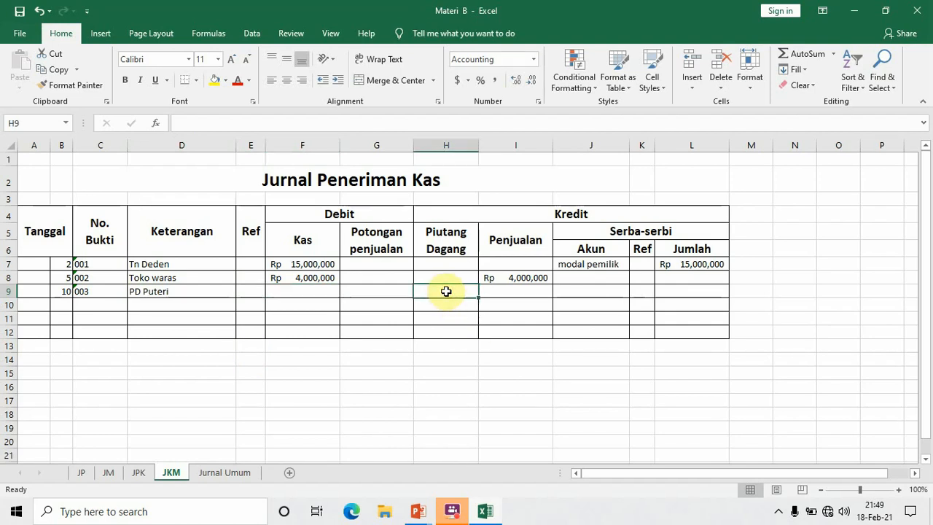
{"action": "type", "text": "4,000,00"}
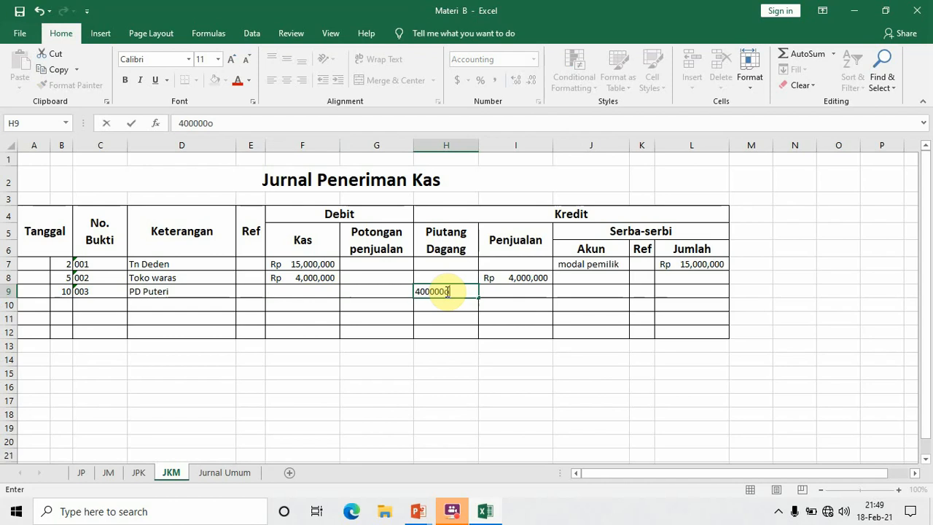
{"action": "type", "text": "0"}
{"action": "key", "text": "Return"}
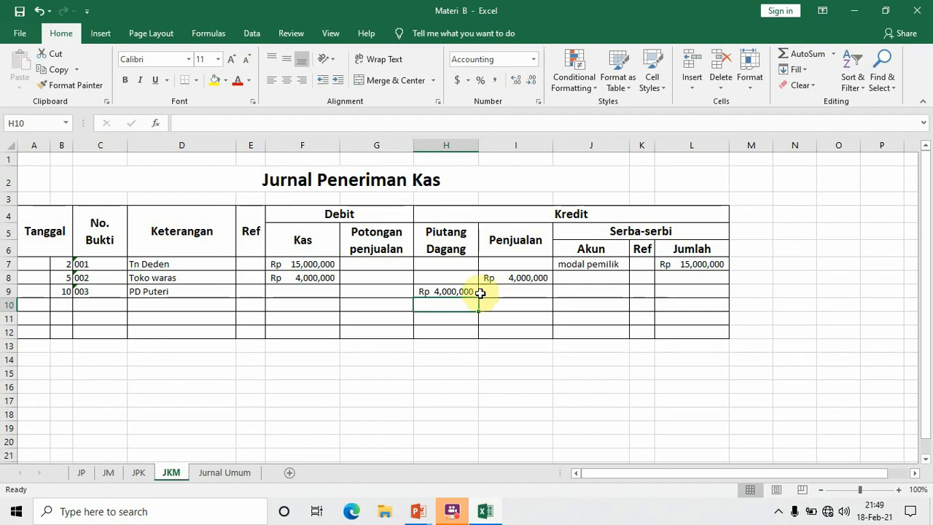
Step: Calculate the row 9 Potongan penjualan in G9 with the formula =H9*10%
{"action": "left_click", "coordinate": [404, 289]}
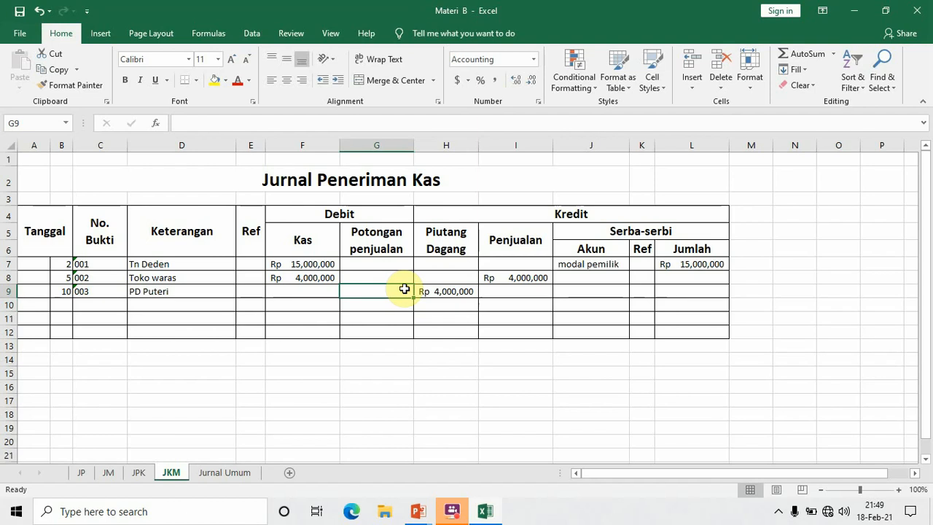
{"action": "type", "text": "="}
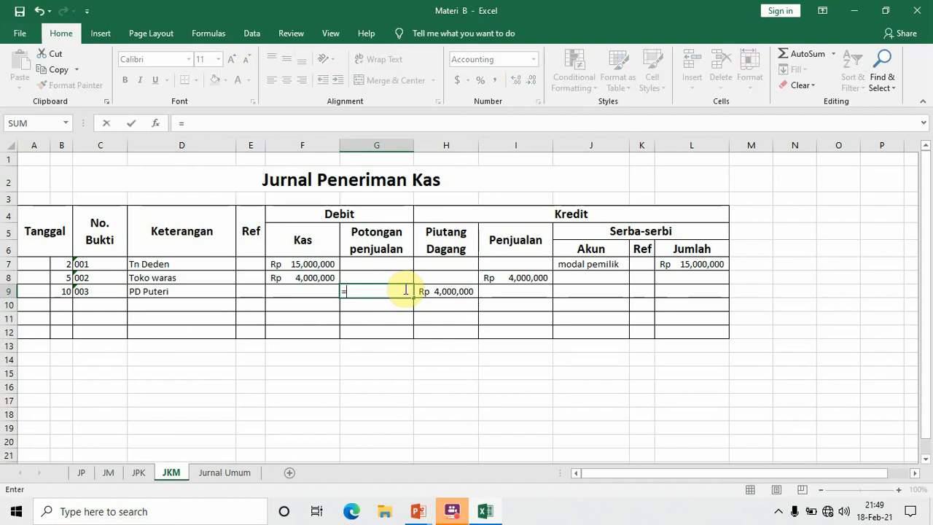
{"action": "left_click", "coordinate": [446, 292]}
{"action": "type", "text": "*"}
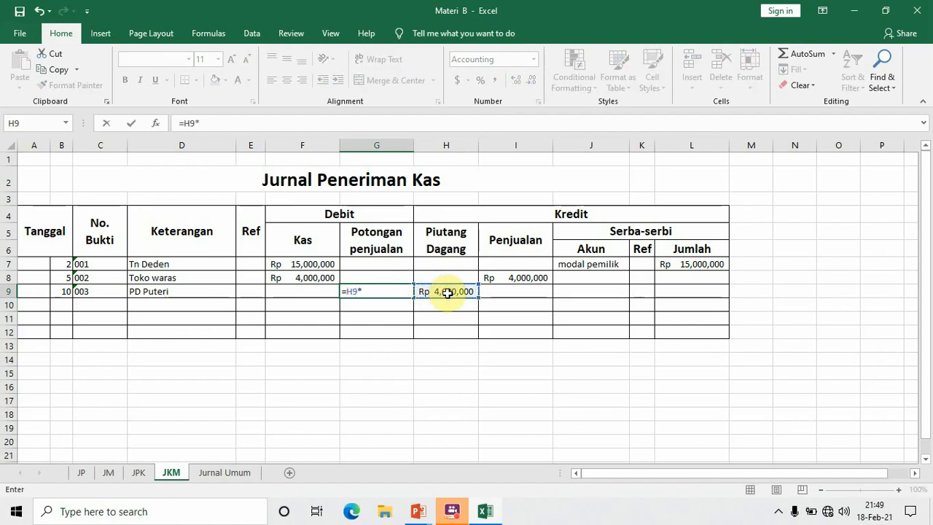
{"action": "type", "text": "10"}
{"action": "key", "text": "Return"}
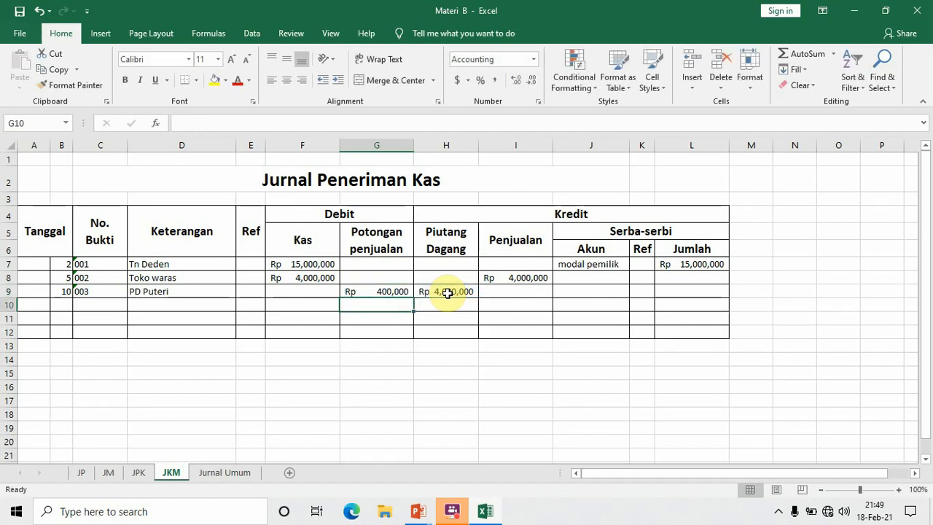
Step: Calculate the row 9 Kas debit in F9 with the formula =H9-G9
{"action": "left_click", "coordinate": [332, 290]}
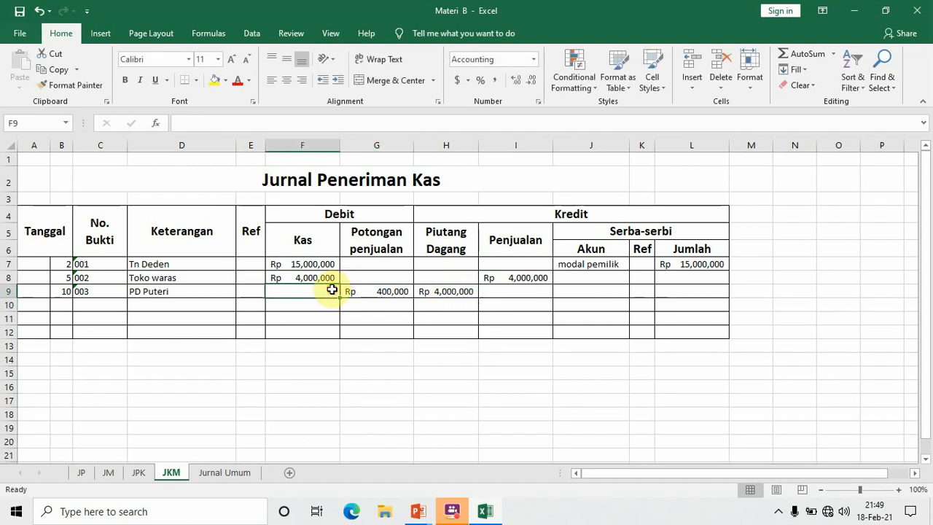
{"action": "type", "text": "="}
{"action": "left_click", "coordinate": [436, 291]}
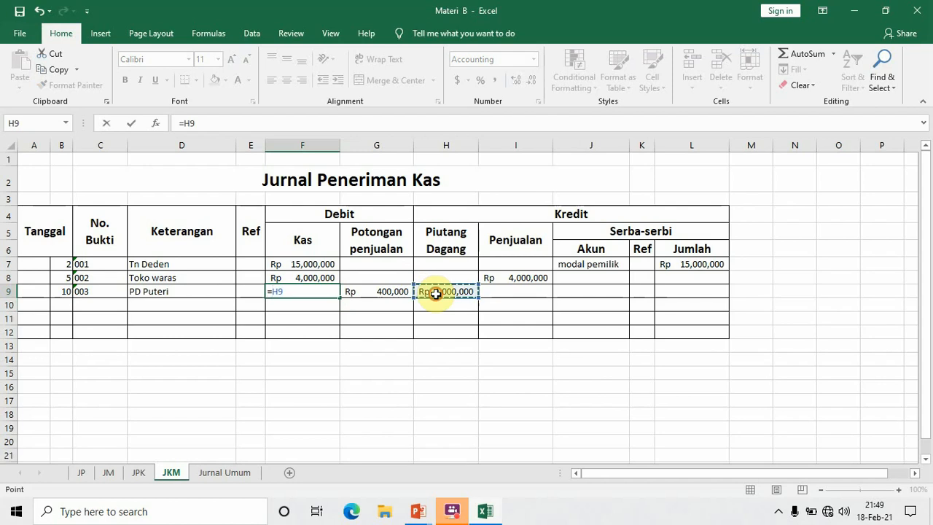
{"action": "type", "text": "-"}
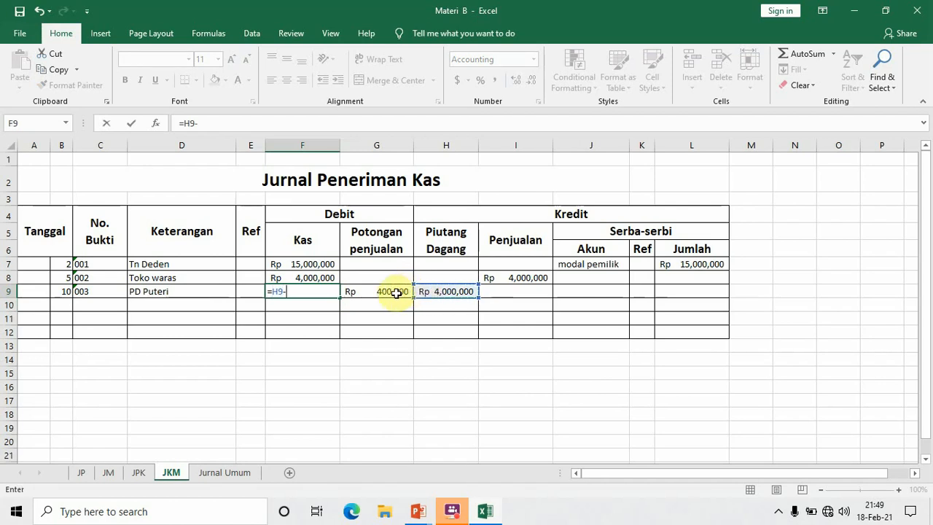
{"action": "left_click", "coordinate": [395, 291]}
{"action": "key", "text": "Return"}
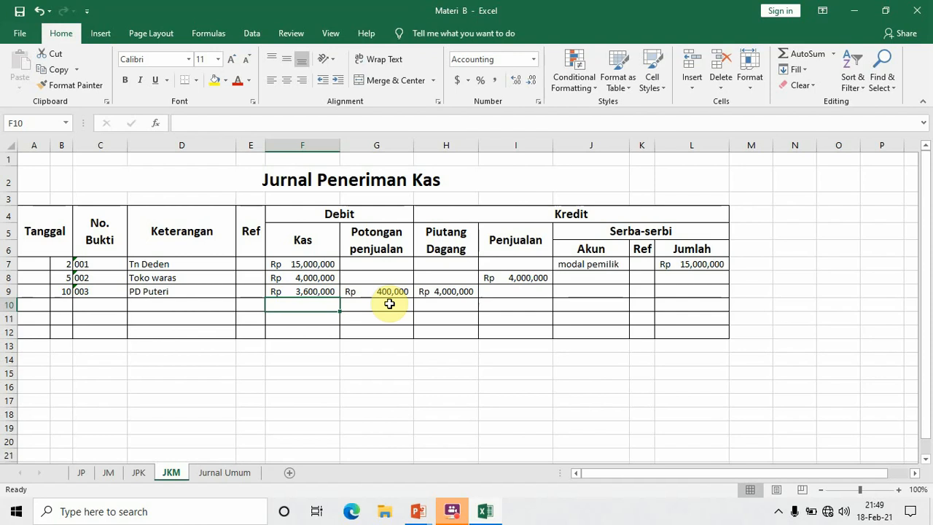
Step: Review the contents of the Piutang Dagang, Potongan penjualan and Kas cells in row 9
{"action": "left_click", "coordinate": [443, 291]}
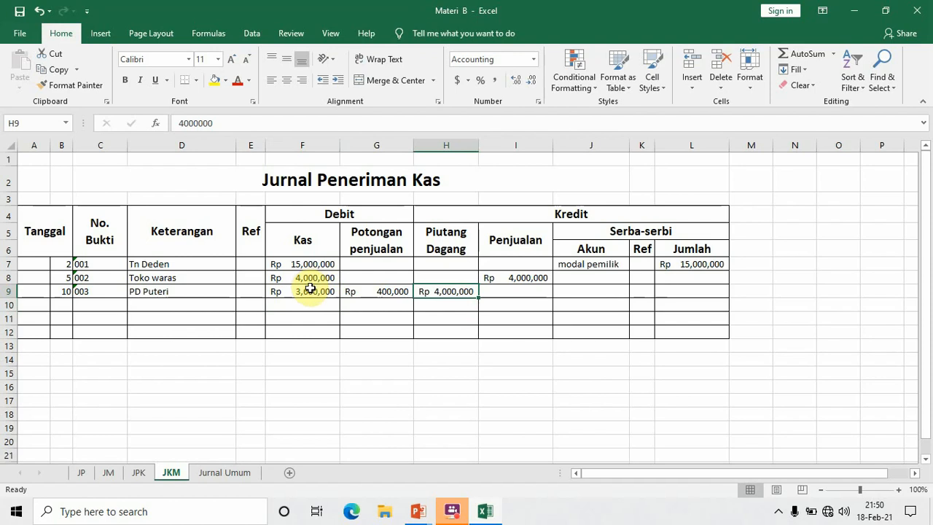
{"action": "left_click", "coordinate": [385, 292]}
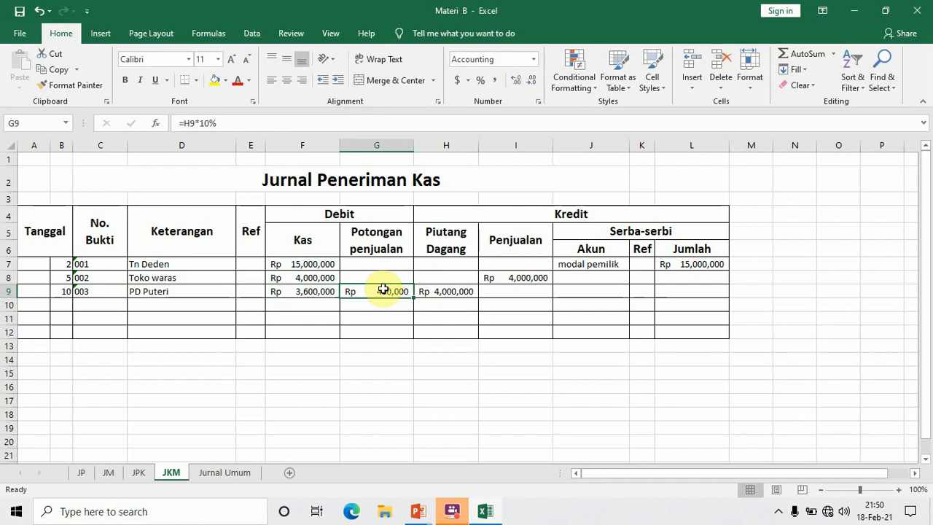
{"action": "left_click", "coordinate": [330, 291]}
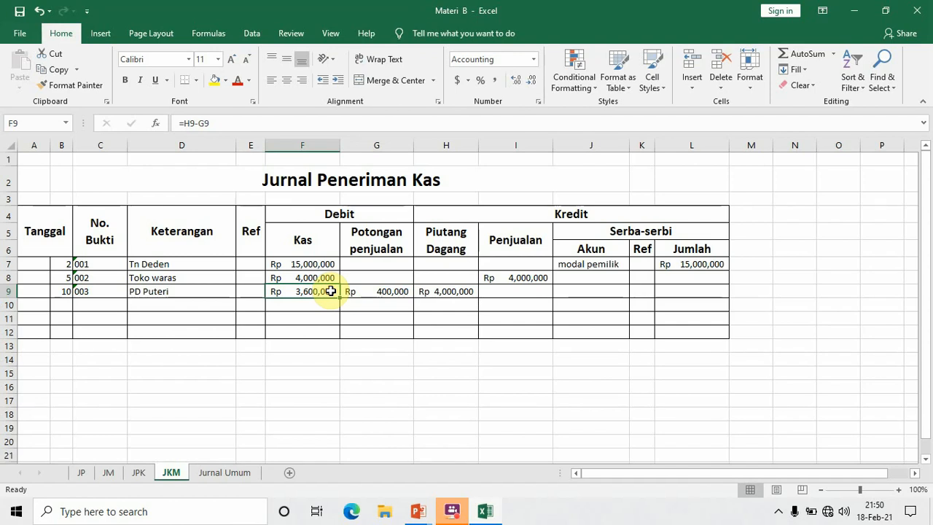
{"action": "left_click_drag", "start_coordinate": [338, 296], "coordinate": [336, 301]}
Step: Total the Kas debit column in F12 with the formula =sum(F7:F9)
{"action": "left_click", "coordinate": [336, 302]}
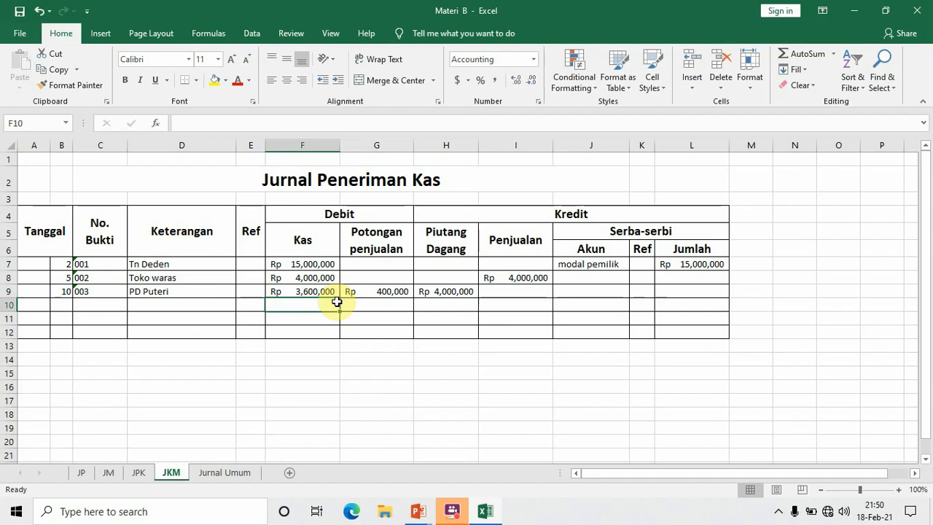
{"action": "left_click", "coordinate": [292, 321]}
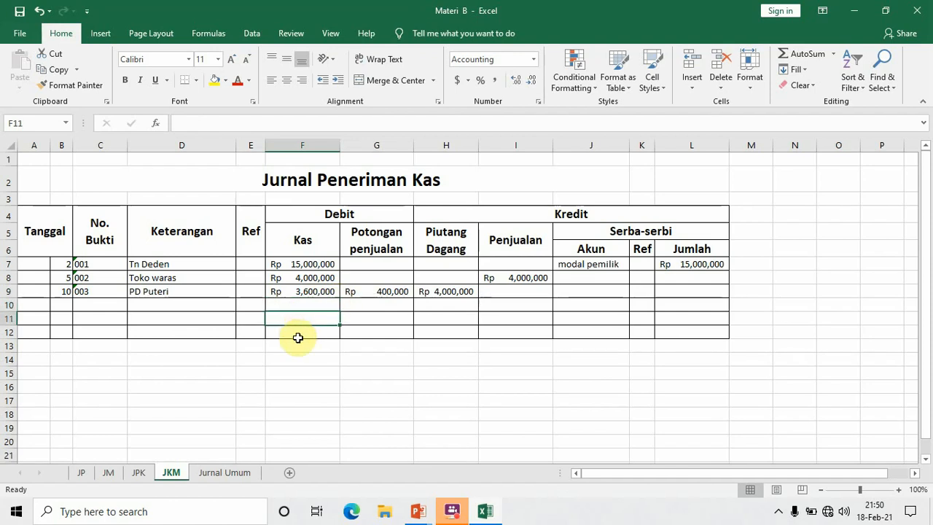
{"action": "left_click", "coordinate": [297, 337]}
{"action": "type", "text": "=sum("}
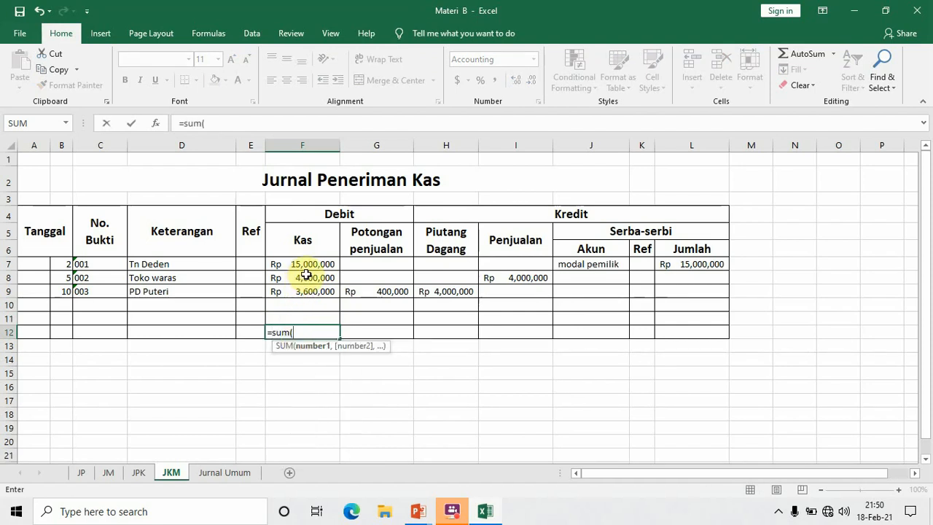
{"action": "left_click_drag", "start_coordinate": [302, 265], "coordinate": [302, 290]}
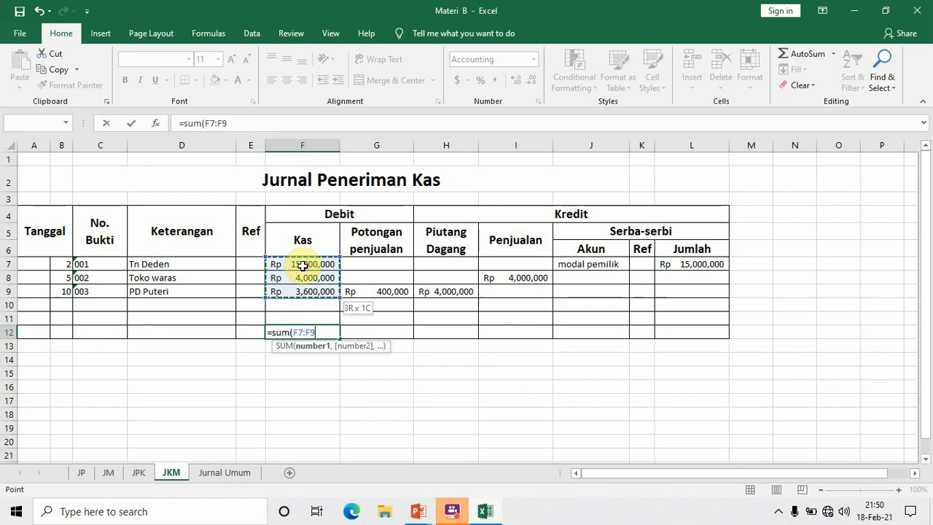
{"action": "type", "text": ")"}
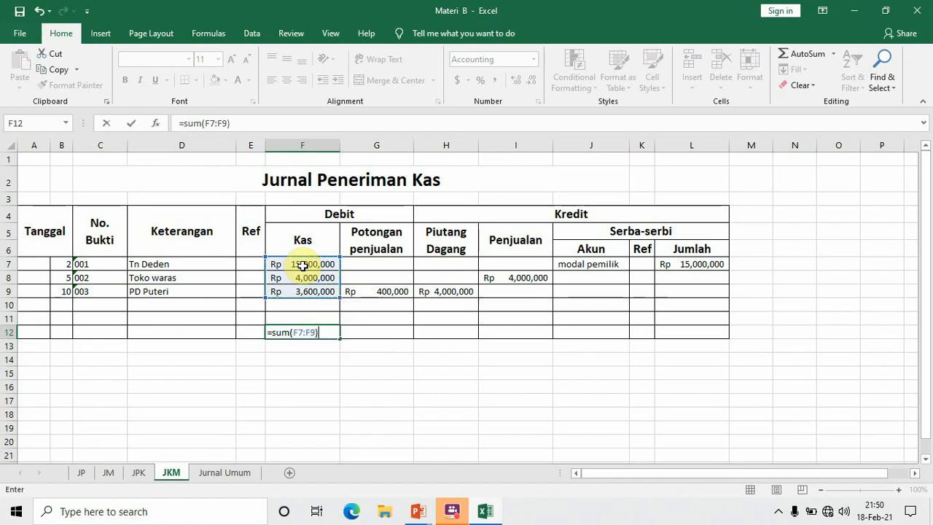
{"action": "key", "text": "Return"}
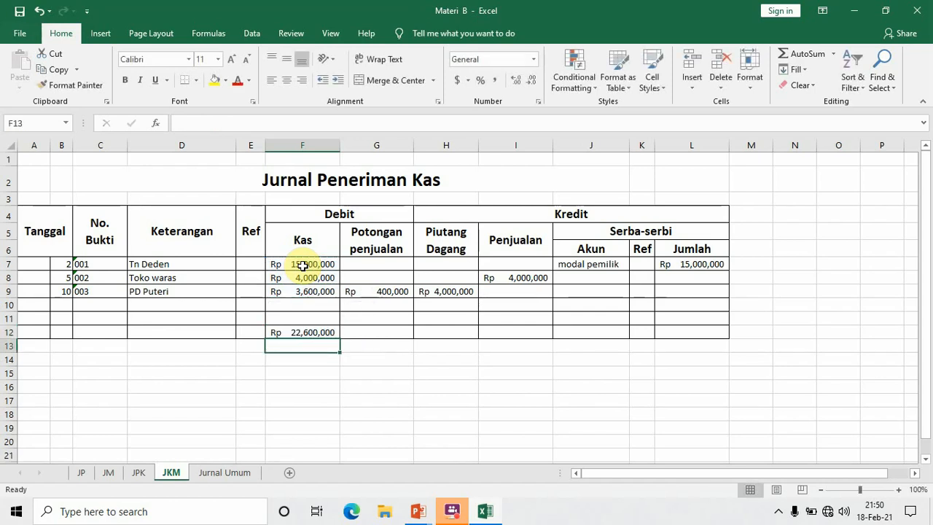
Step: Total the Potongan penjualan and Piutang Dagang columns in row 12 with =G9 in G12 and =H9 in H12
{"action": "left_click", "coordinate": [405, 333]}
{"action": "type", "text": "="}
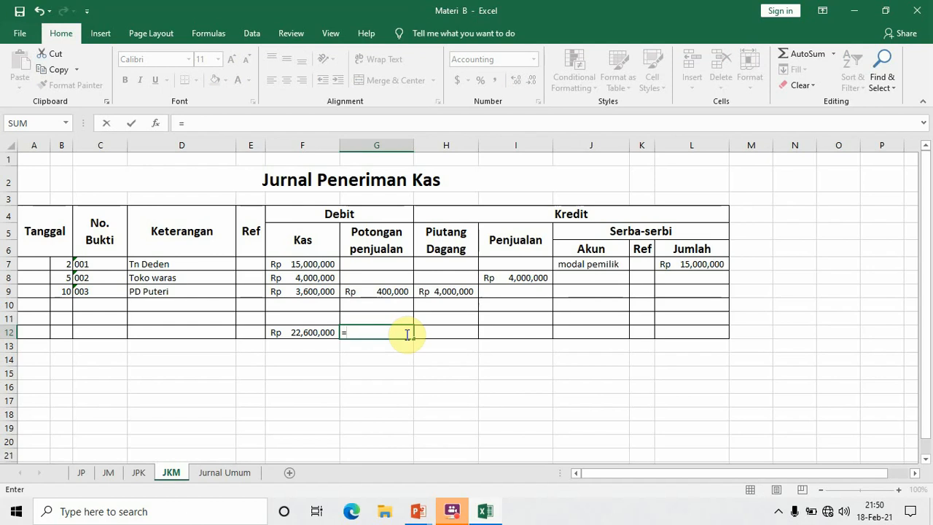
{"action": "left_click", "coordinate": [386, 292]}
{"action": "key", "text": "Return"}
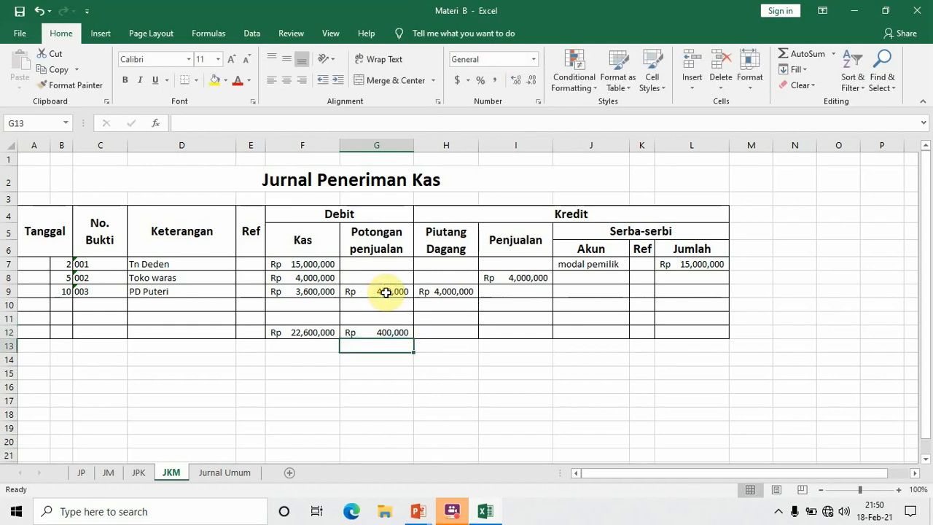
{"action": "left_click", "coordinate": [442, 332]}
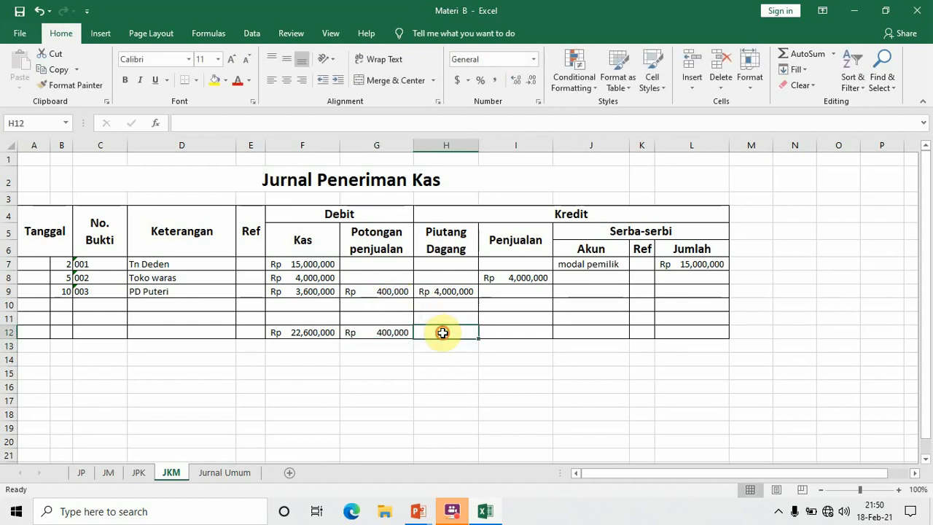
{"action": "type", "text": "="}
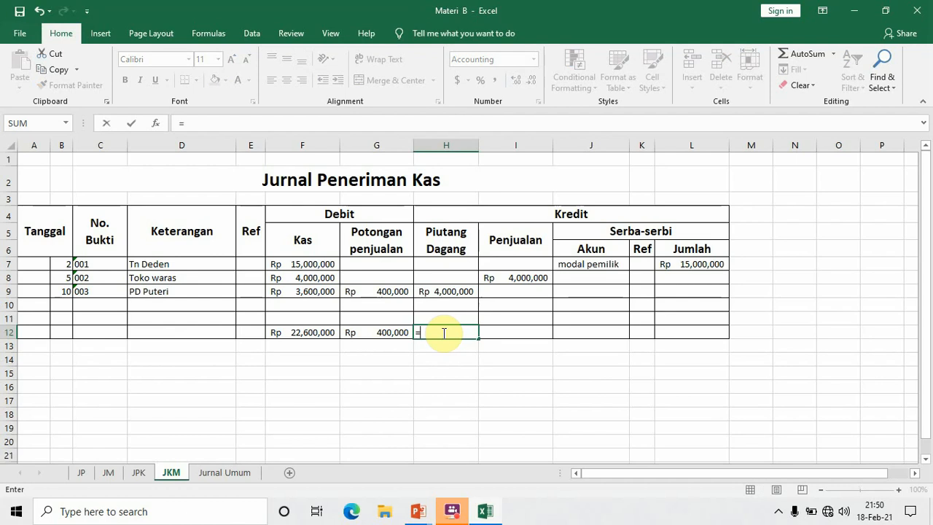
{"action": "left_click", "coordinate": [443, 288]}
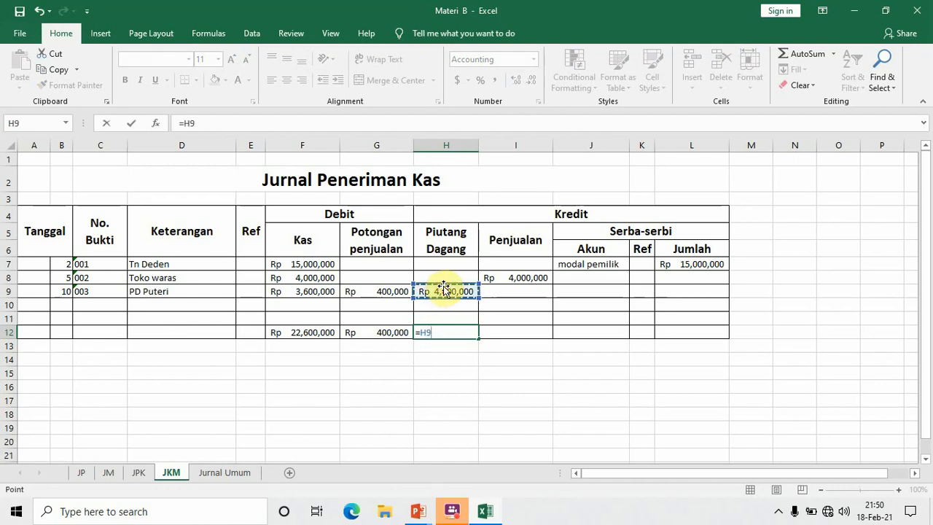
{"action": "key", "text": "Return"}
Step: Total the Serba-serbi Jumlah column in L12 with the formula =L7
{"action": "left_click", "coordinate": [700, 337]}
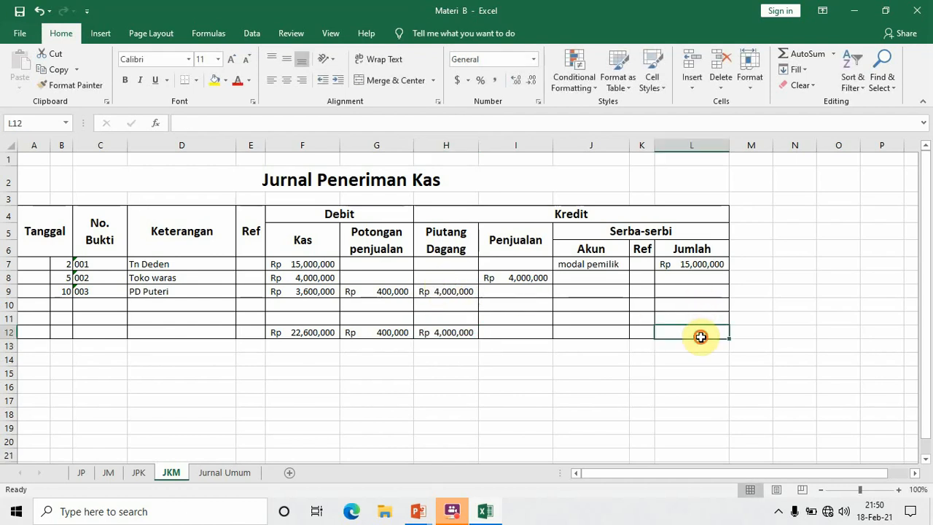
{"action": "type", "text": "="}
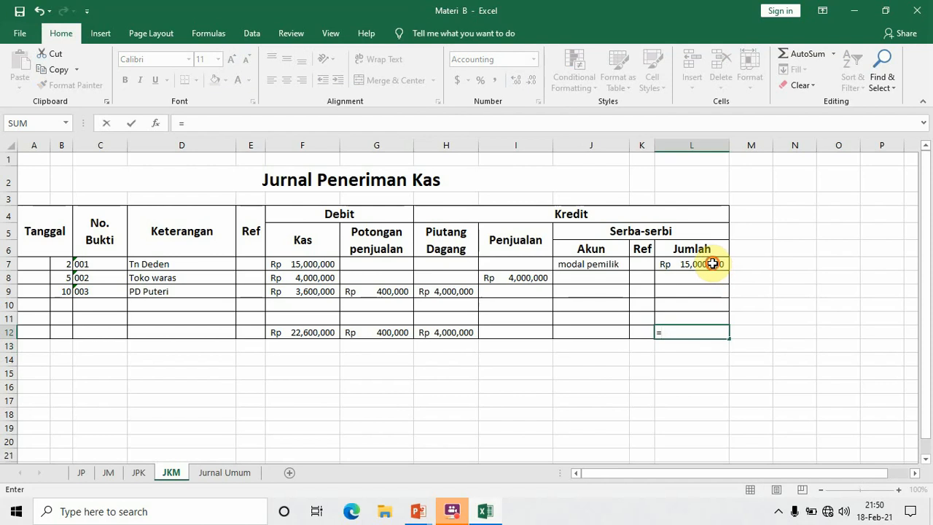
{"action": "left_click", "coordinate": [712, 264]}
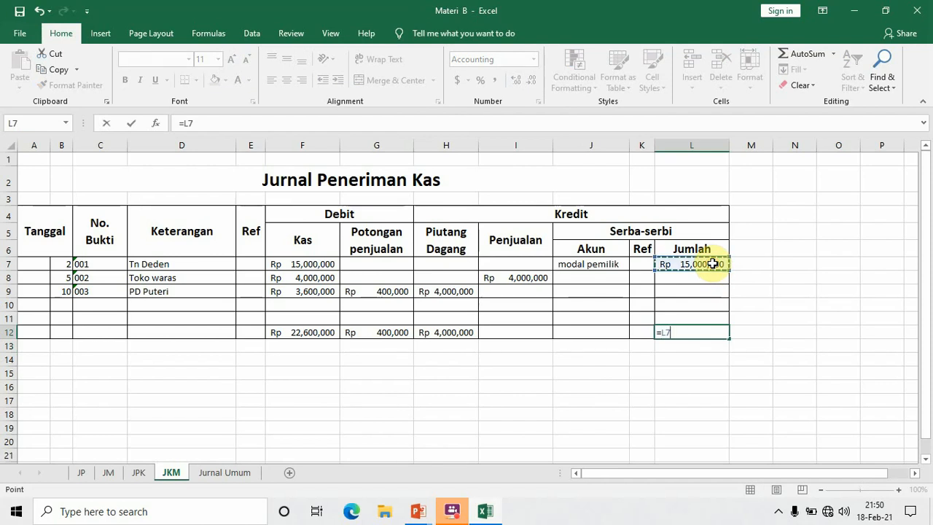
{"action": "key", "text": "Return"}
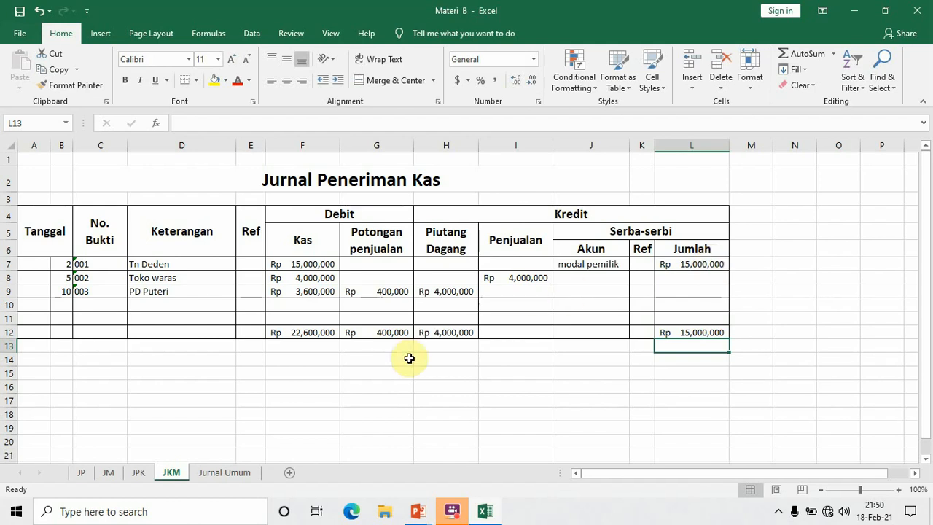
Step: Add up the two debit column totals in F13 with the formula =F12+G12
{"action": "left_click", "coordinate": [309, 346]}
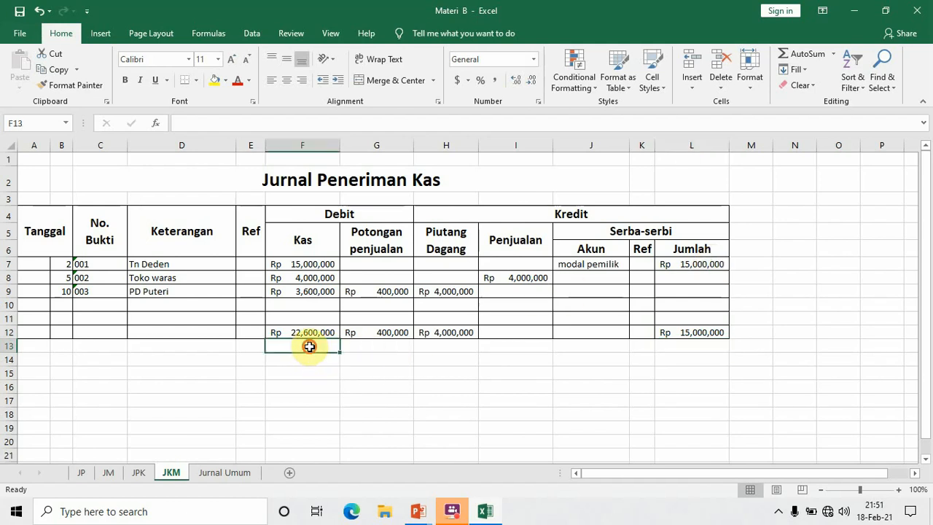
{"action": "type", "text": "="}
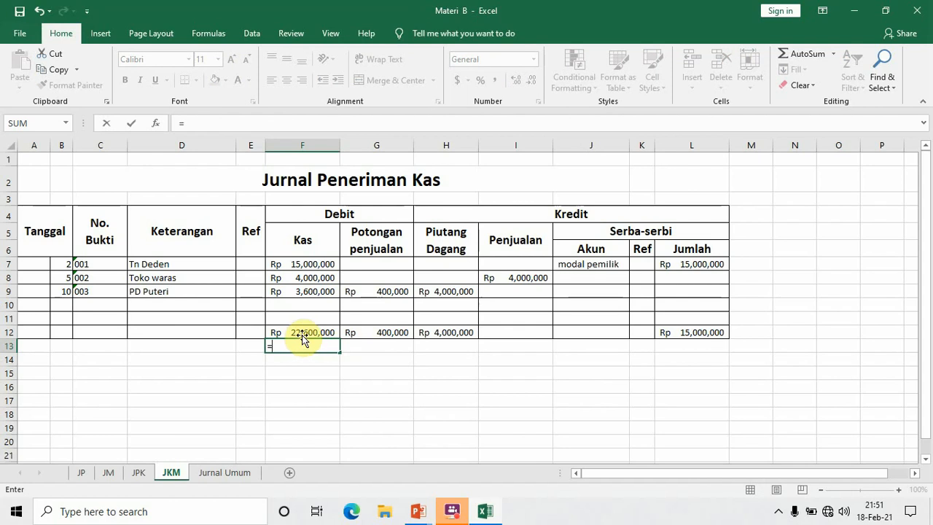
{"action": "left_click", "coordinate": [299, 330]}
{"action": "type", "text": "+"}
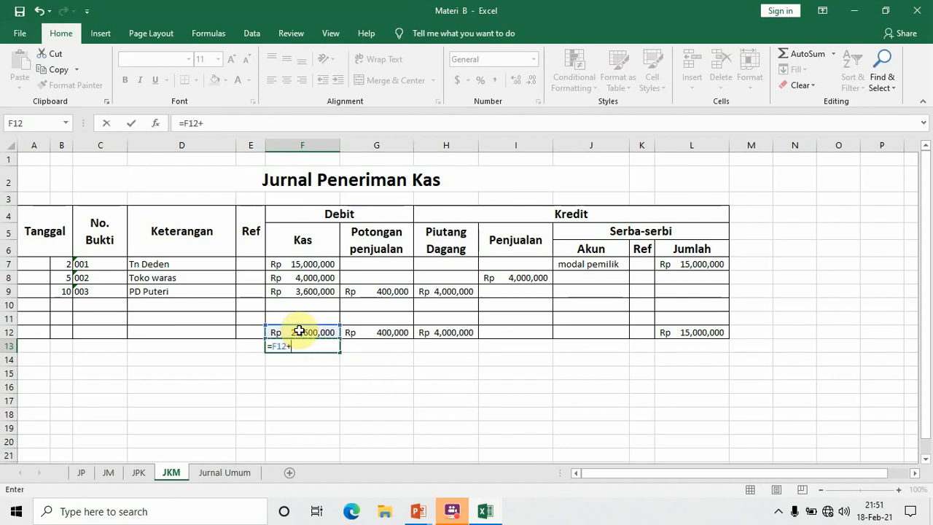
{"action": "left_click", "coordinate": [361, 332]}
{"action": "key", "text": "Return"}
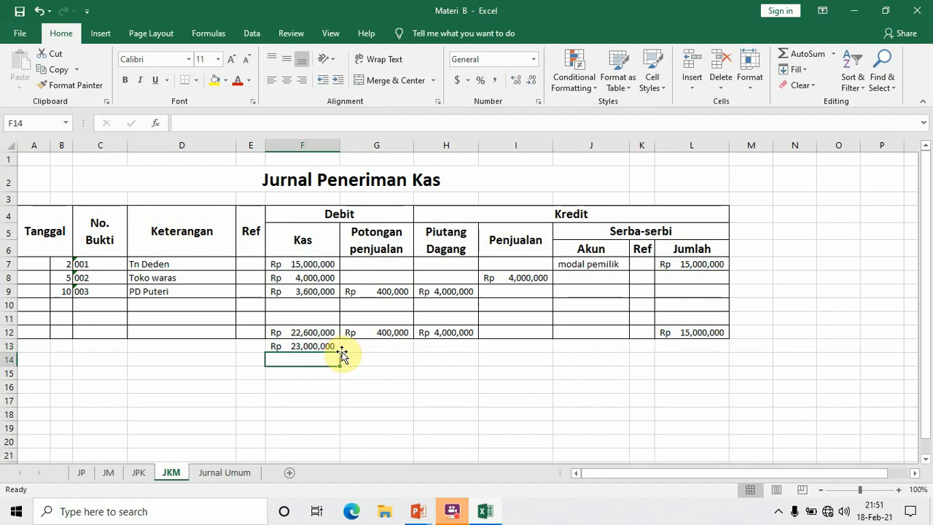
{"action": "left_click", "coordinate": [531, 345]}
{"action": "type", "text": "="}
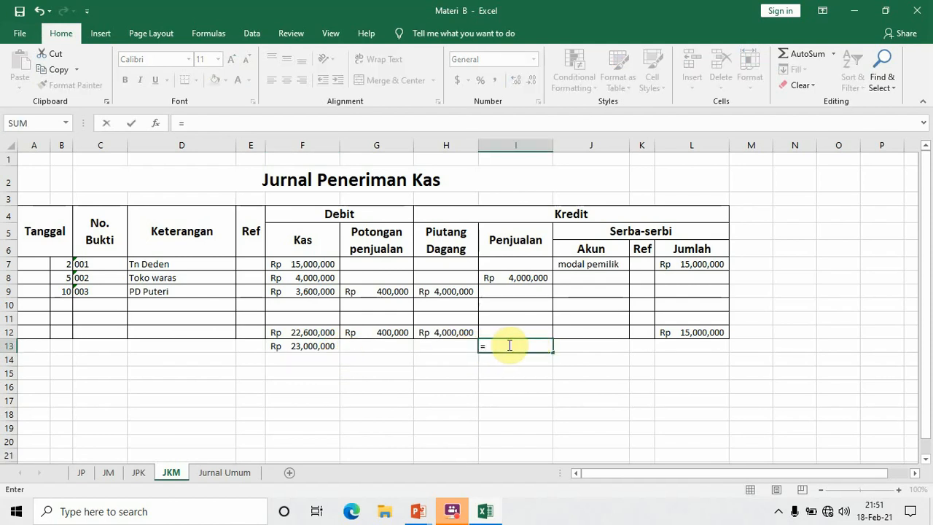
{"action": "left_click", "coordinate": [446, 332]}
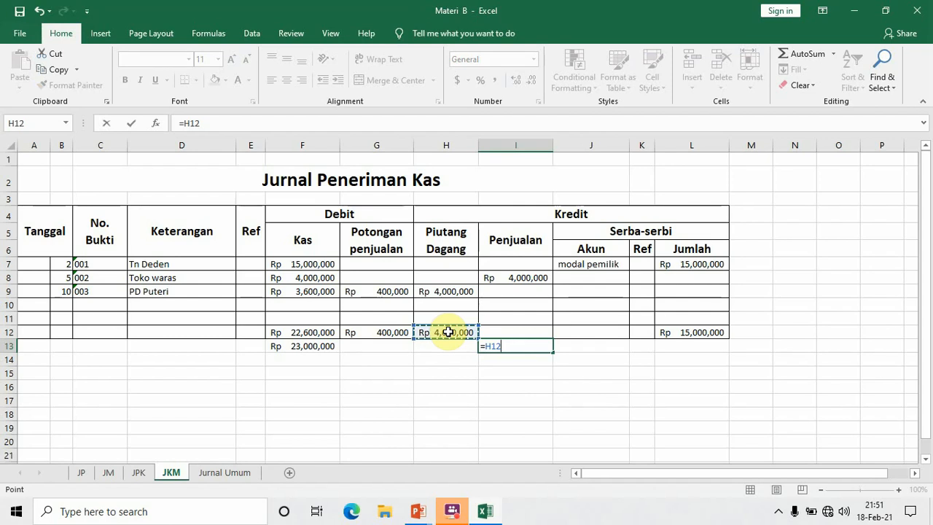
{"action": "key", "text": "BackSpace"}
{"action": "key", "text": "BackSpace"}
{"action": "key", "text": "Escape"}
Step: Total the Penjualan column in I12 with the formula =I8
{"action": "left_click", "coordinate": [499, 333]}
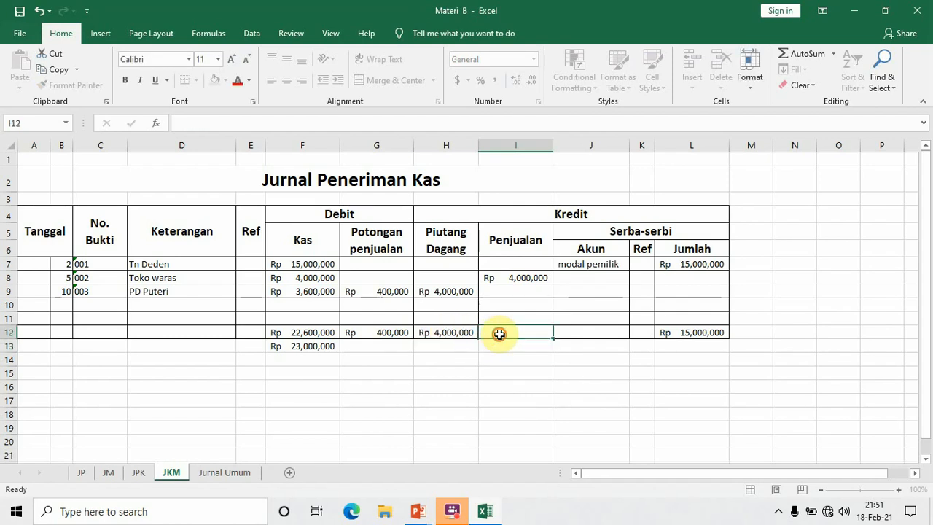
{"action": "type", "text": "="}
{"action": "left_click", "coordinate": [507, 276]}
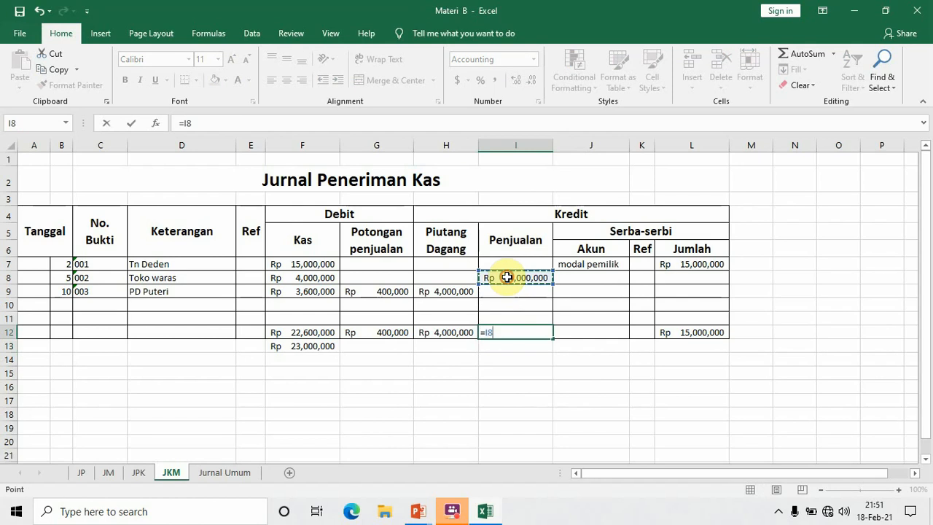
{"action": "key", "text": "Return"}
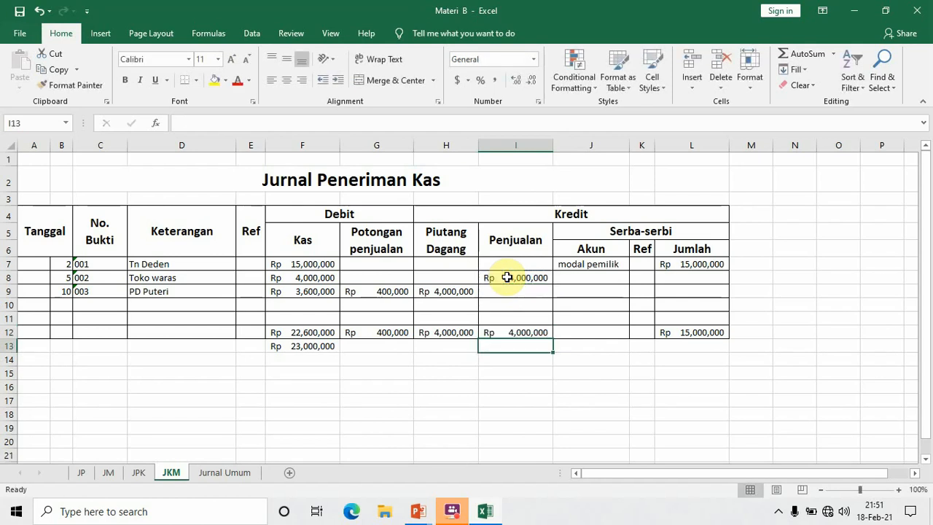
Step: Add up the three credit column totals in I13 with the formula =H12+I12+L12
{"action": "type", "text": "="}
{"action": "left_click", "coordinate": [466, 334]}
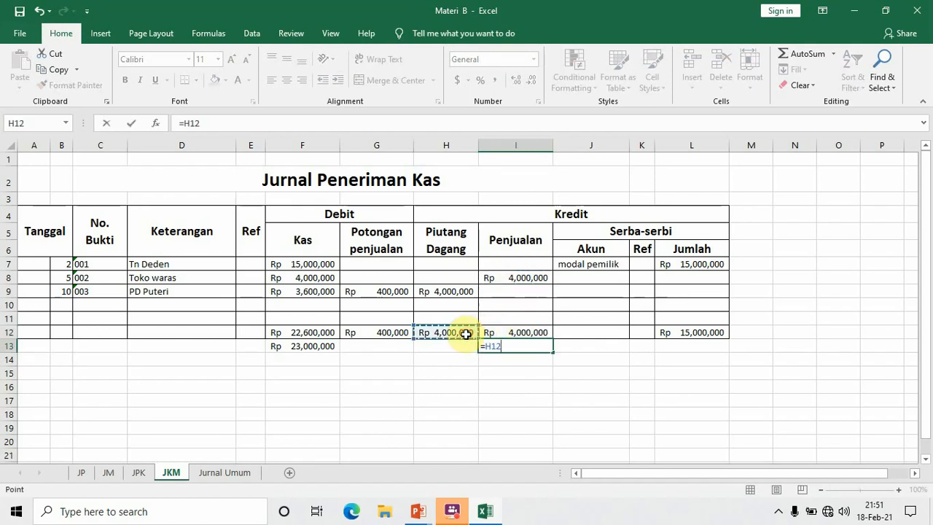
{"action": "type", "text": "+"}
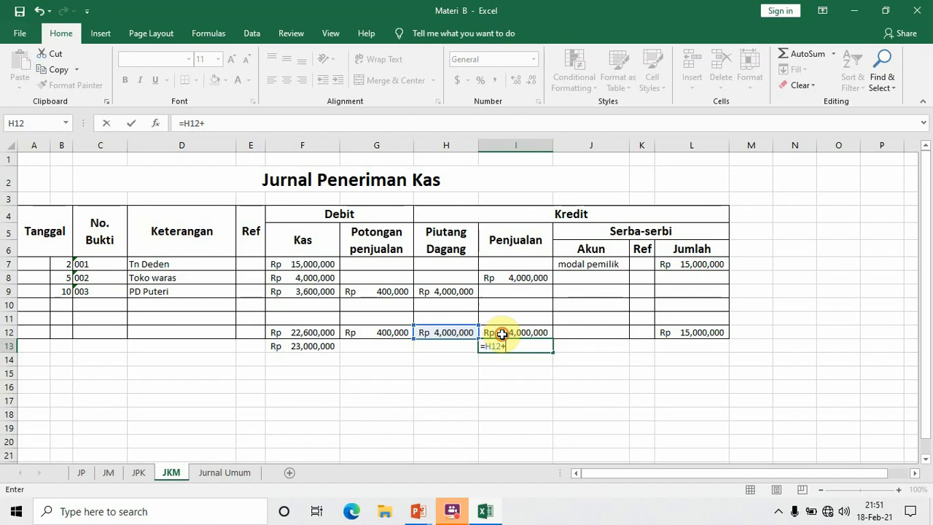
{"action": "left_click", "coordinate": [501, 333]}
{"action": "type", "text": "+"}
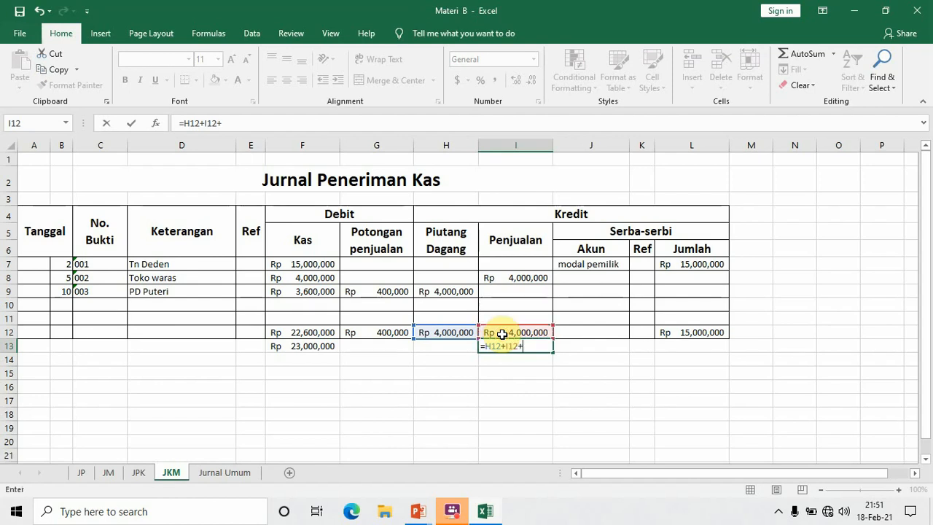
{"action": "left_click", "coordinate": [672, 335]}
{"action": "key", "text": "Return"}
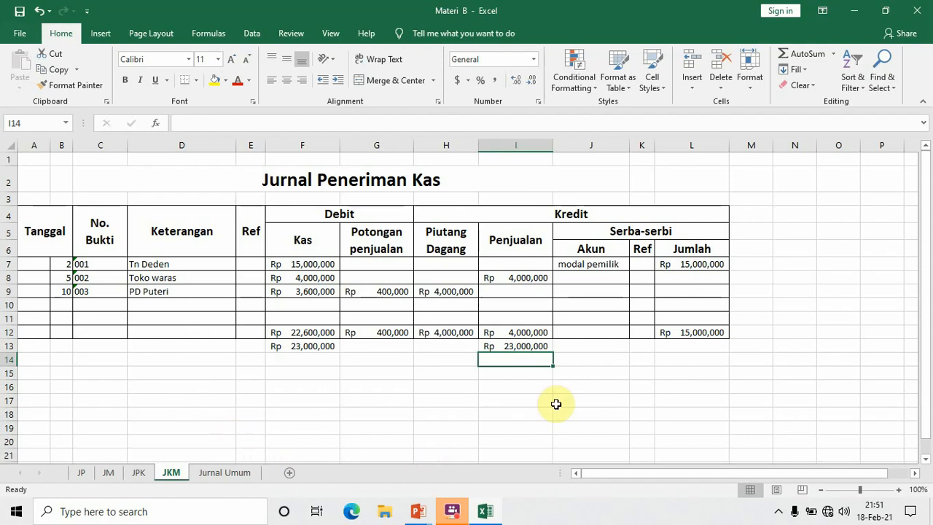
Step: Close the workbook and advance the PowerPoint slideshow to the Jurnal umum (general journal) slide
{"action": "left_click", "coordinate": [917, 16]}
{"action": "left_click", "coordinate": [421, 271]}
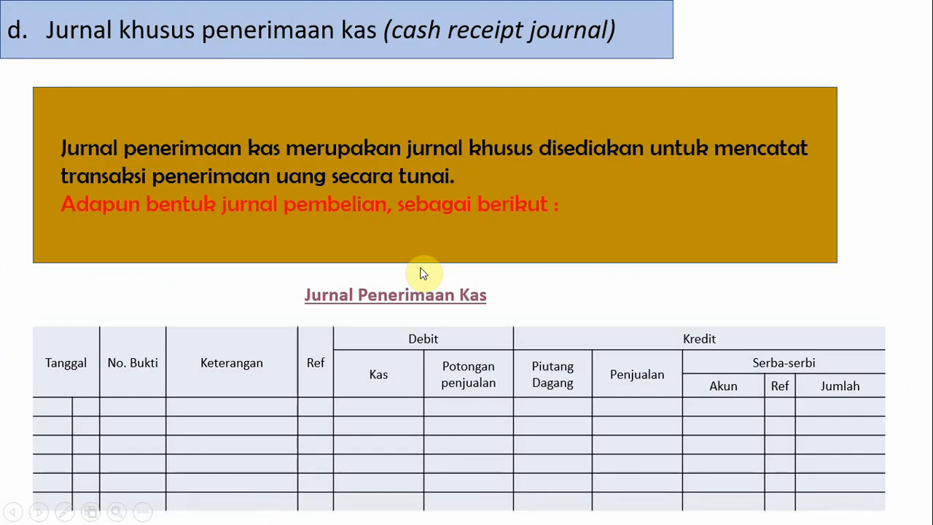
{"action": "left_click", "coordinate": [421, 273]}
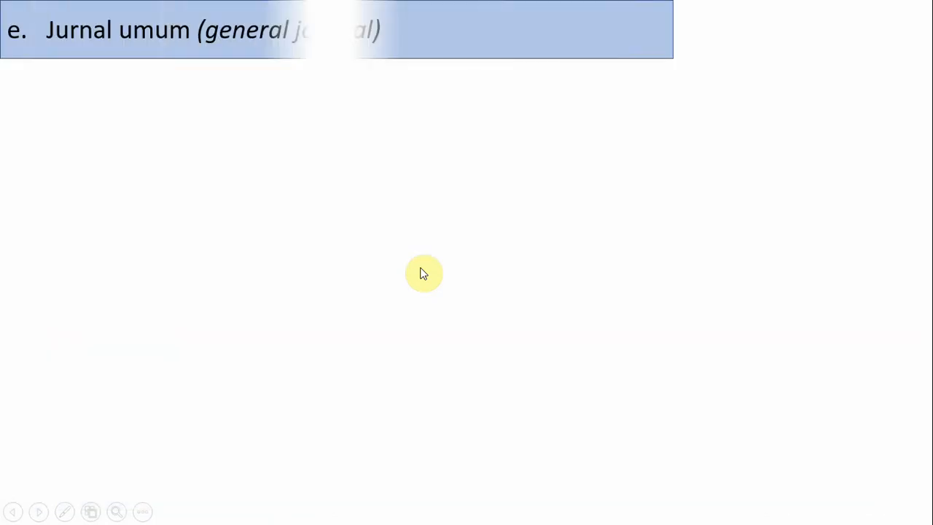
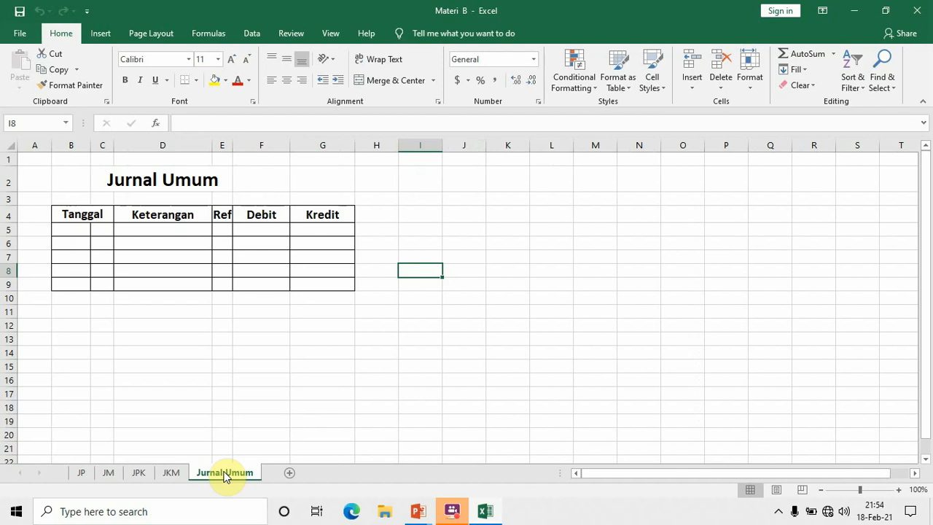
Step: Enter "utang dagang" in D5 and "retur pembelian" in D6 of the Jurnal Umum sheet's Keterangan column
{"action": "left_click", "coordinate": [102, 228]}
{"action": "left_click", "coordinate": [153, 229]}
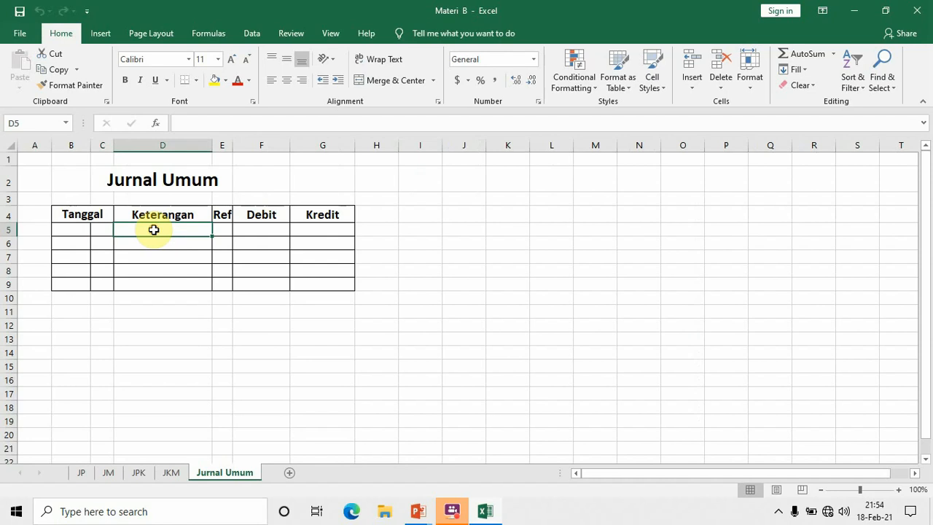
{"action": "type", "text": "ut"}
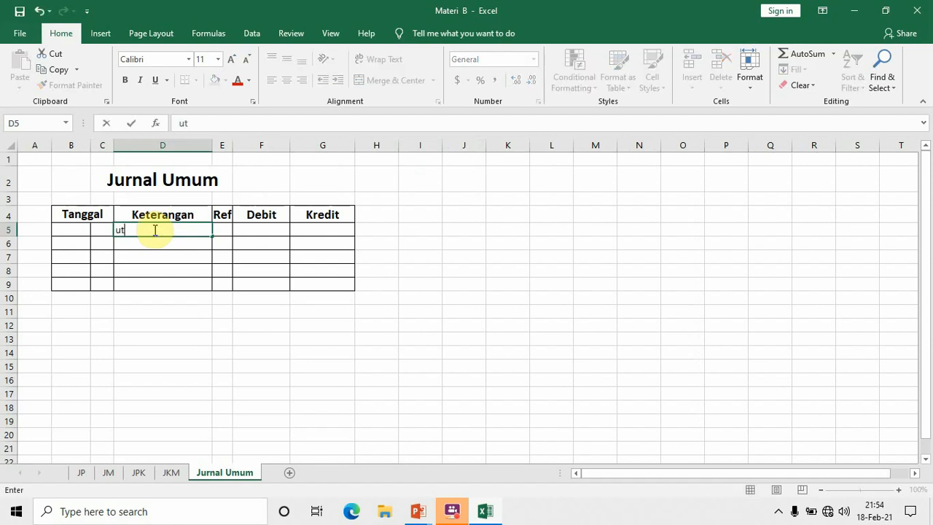
{"action": "type", "text": "ang dagang"}
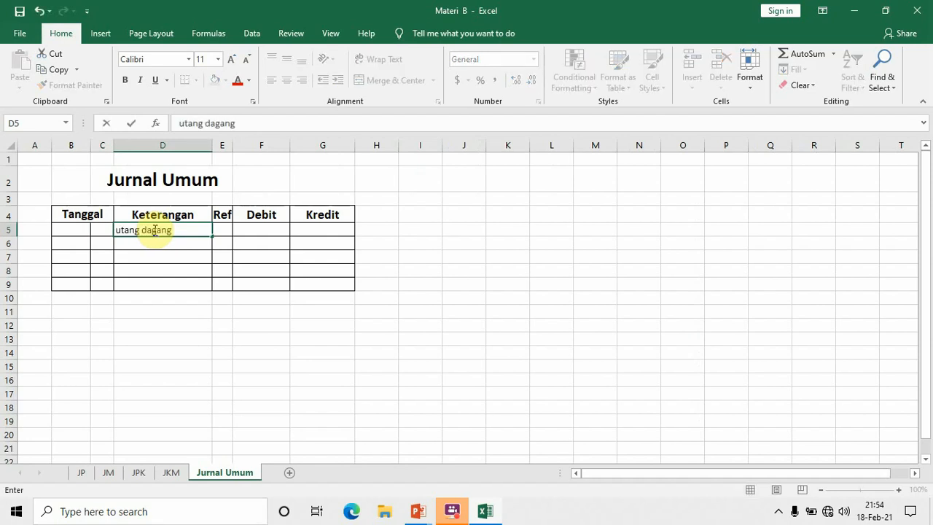
{"action": "key", "text": "Return"}
{"action": "type", "text": "retur "}
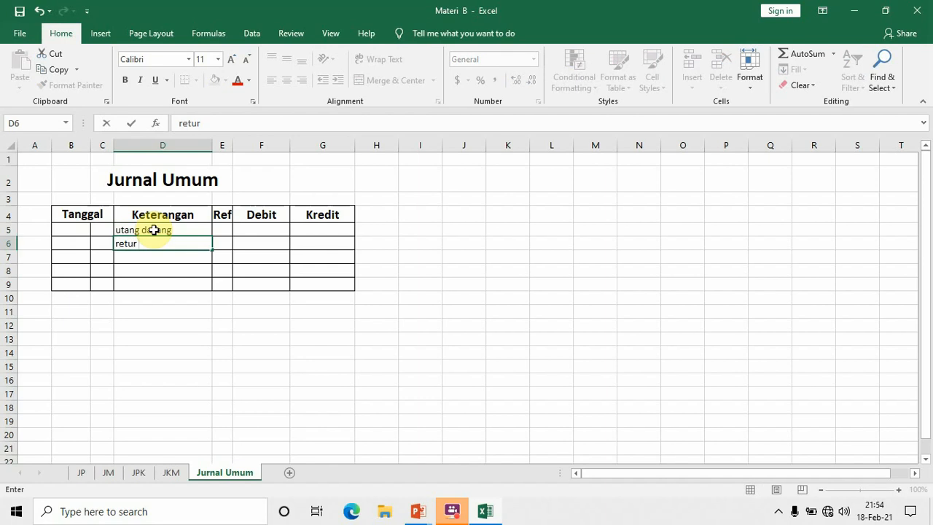
{"action": "type", "text": "pembelian"}
Step: Enter 800000 as the utang dagang debit in F5 and link the retur pembelian credit in G6 with =F5
{"action": "left_click", "coordinate": [264, 228]}
{"action": "type", "text": "800000"}
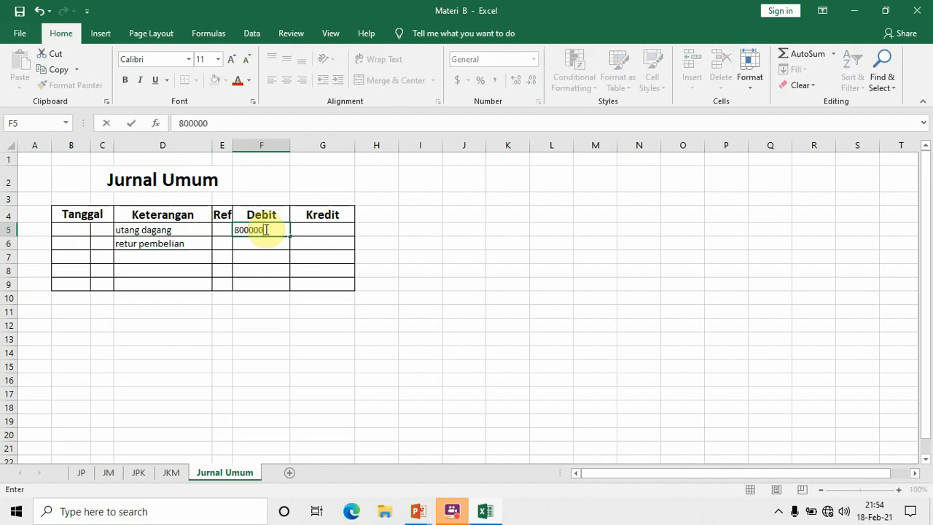
{"action": "key", "text": "Return"}
{"action": "left_click", "coordinate": [317, 243]}
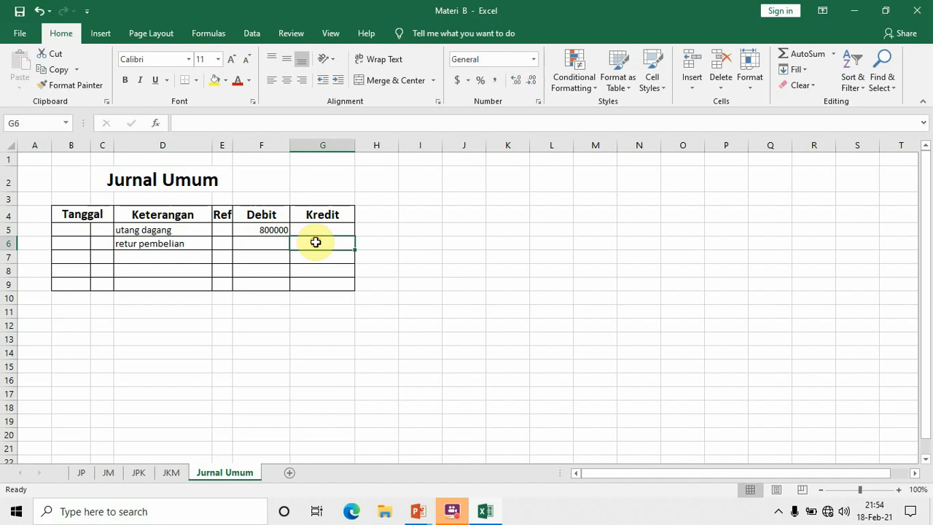
{"action": "type", "text": "="}
{"action": "left_click", "coordinate": [271, 228]}
{"action": "key", "text": "Return"}
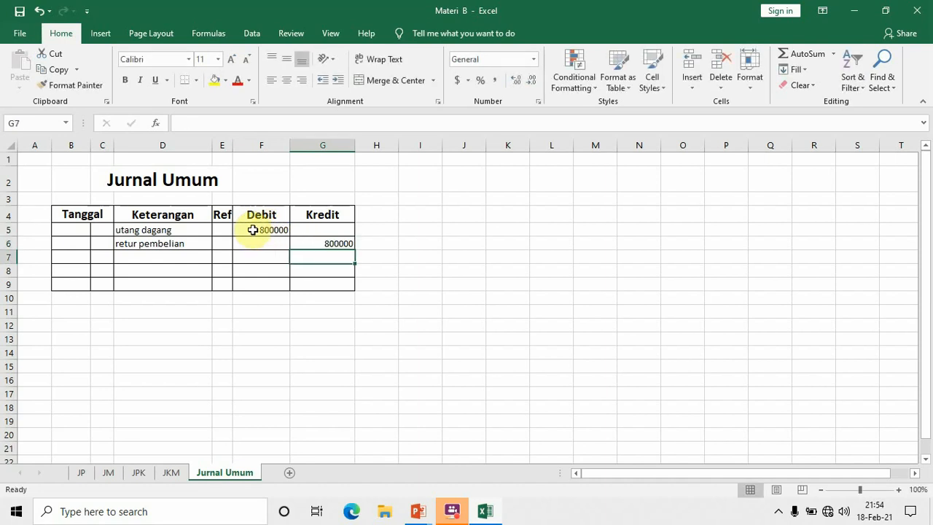
Step: Apply the Accounting number format to the Debit and Kredit cells F5:G15
{"action": "left_click", "coordinate": [253, 229]}
{"action": "key", "text": "shift+Right"}
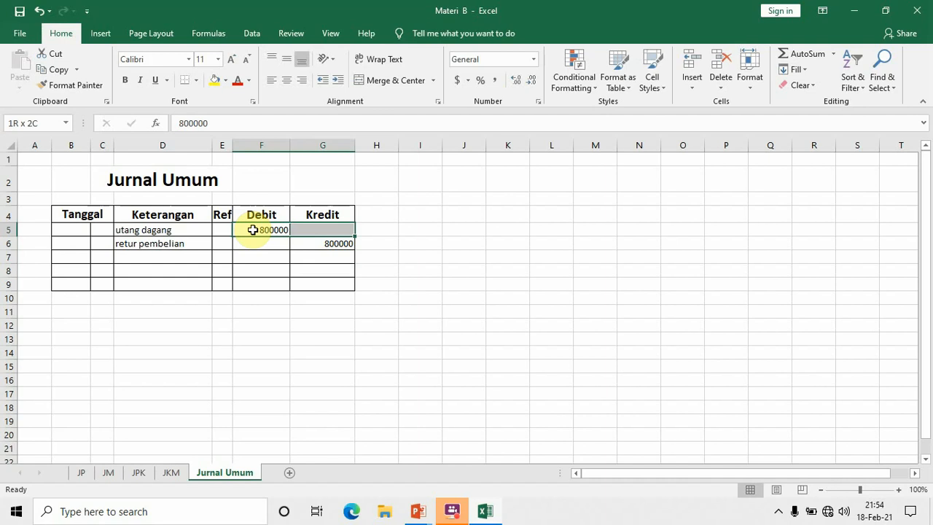
{"action": "key", "text": "shift+Down"}
{"action": "key", "text": "shift+Down"}
{"action": "key", "text": "shift+Down"}
{"action": "key", "text": "shift+Down"}
{"action": "key", "text": "shift+Down"}
{"action": "key", "text": "shift+Down"}
{"action": "key", "text": "shift+Down"}
{"action": "key", "text": "shift+Down"}
{"action": "key", "text": "shift+Down"}
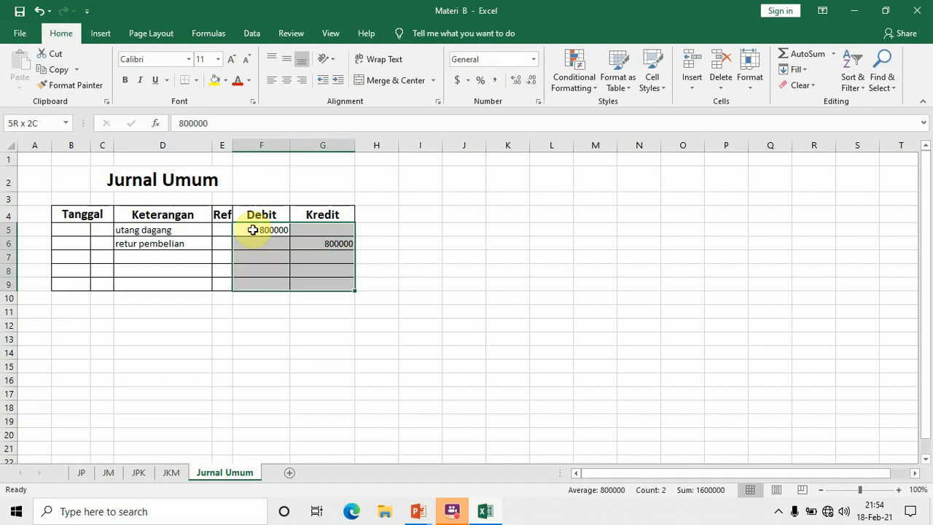
{"action": "key", "text": "shift+Down"}
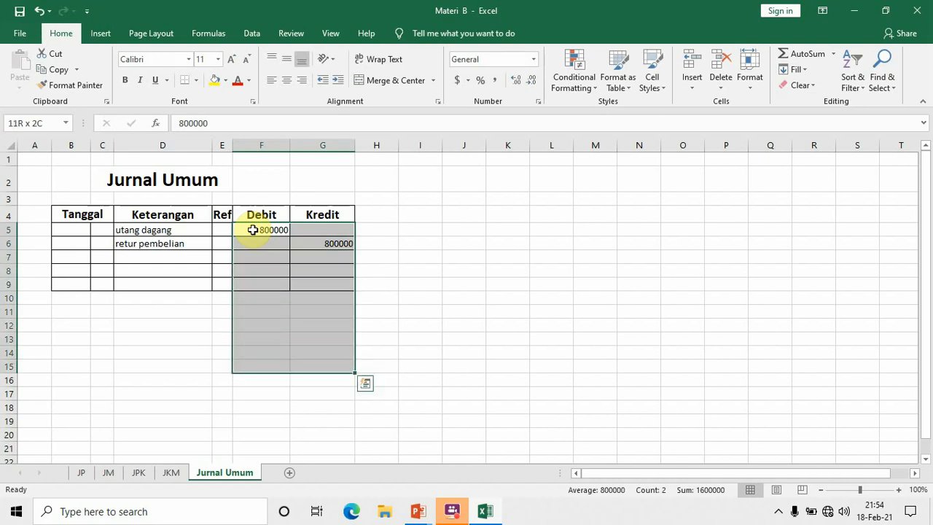
{"action": "left_click", "coordinate": [533, 61]}
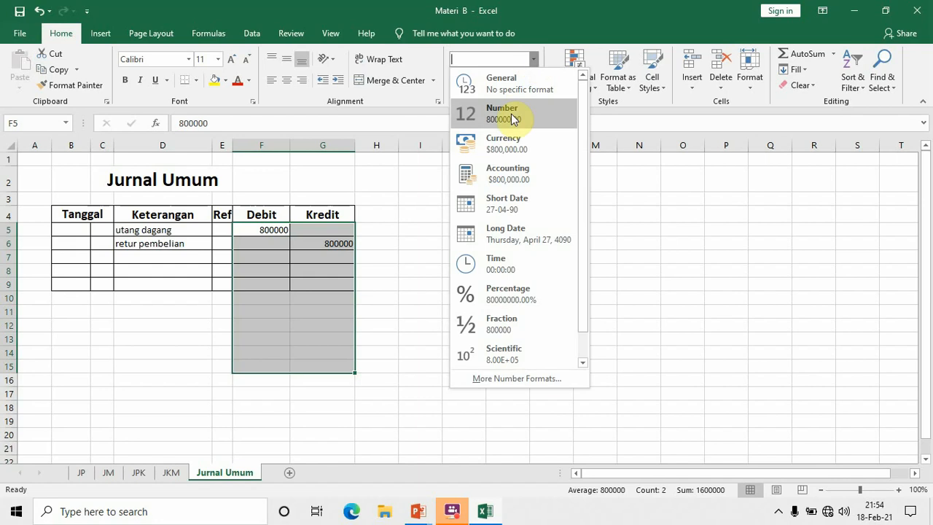
{"action": "left_click", "coordinate": [508, 174]}
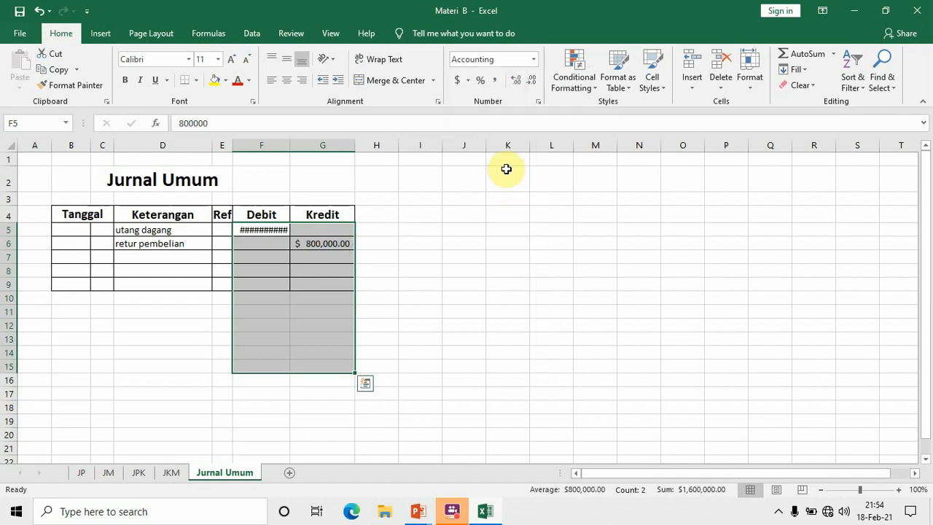
Step: Set the Accounting format of F5:G15 to 0 decimal places with the Rp Indonesian symbol
{"action": "left_click", "coordinate": [534, 61]}
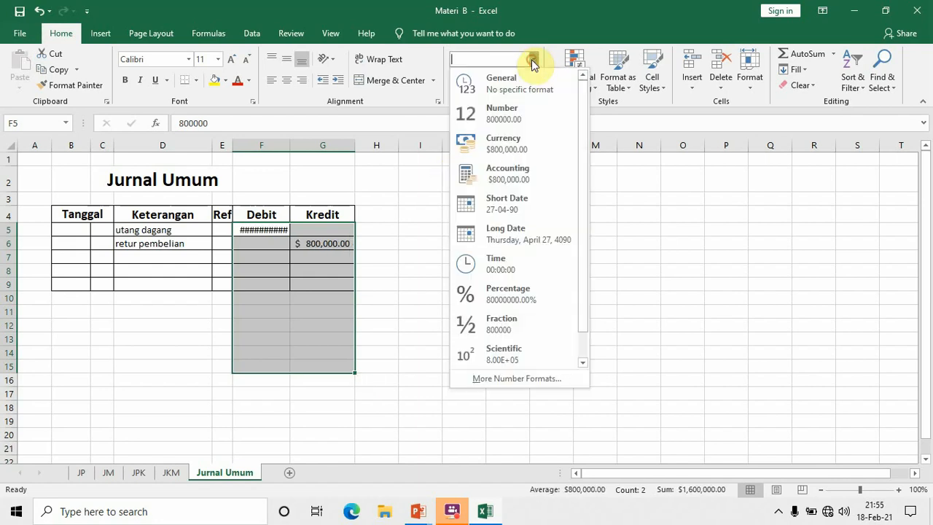
{"action": "left_click", "coordinate": [513, 375]}
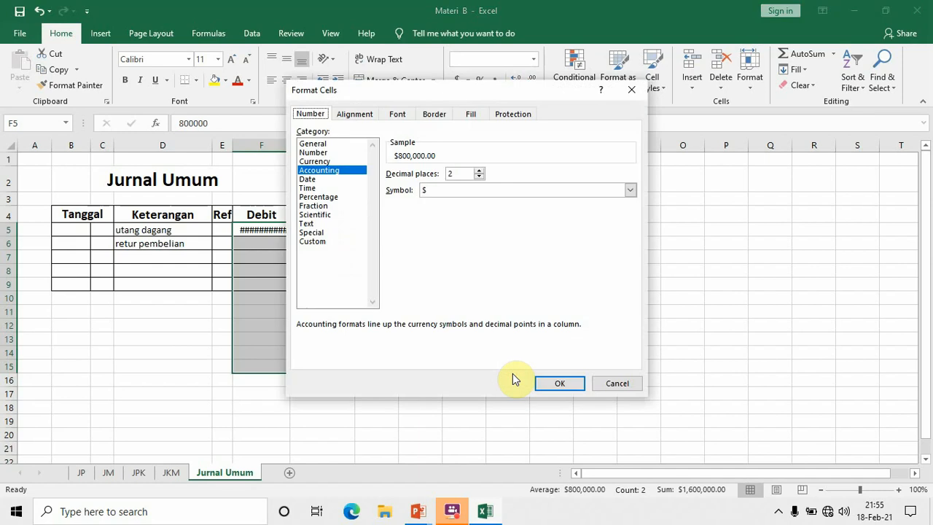
{"action": "left_click", "coordinate": [478, 176]}
{"action": "left_click", "coordinate": [478, 176]}
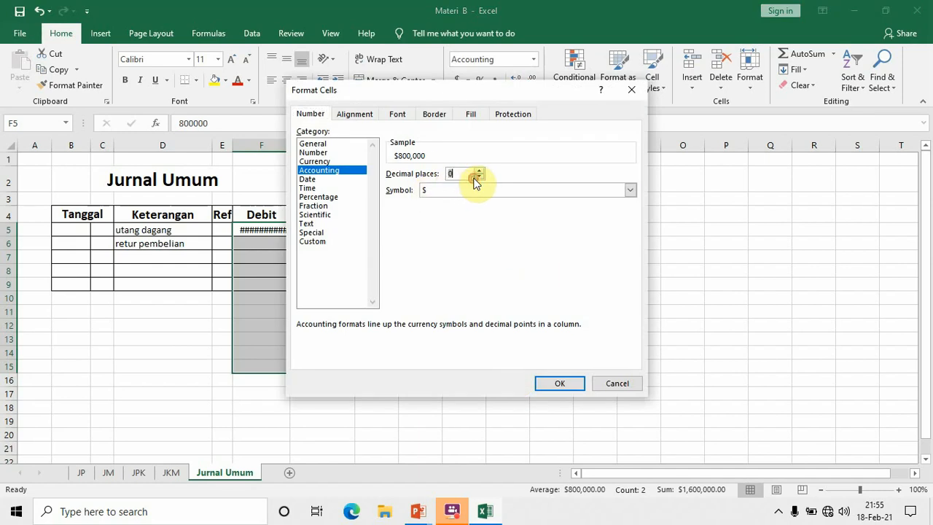
{"action": "left_click", "coordinate": [628, 189]}
{"action": "left_click_drag", "start_coordinate": [631, 212], "coordinate": [635, 275]}
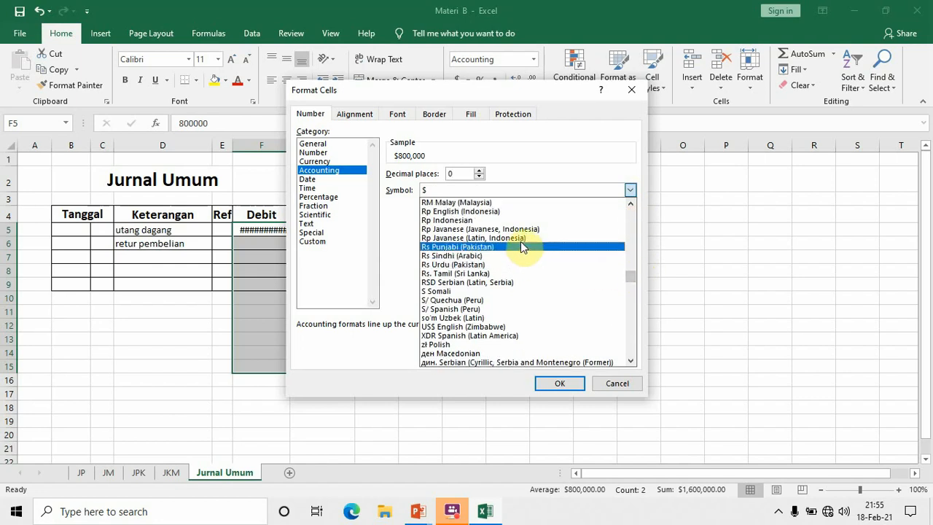
{"action": "left_click", "coordinate": [515, 221]}
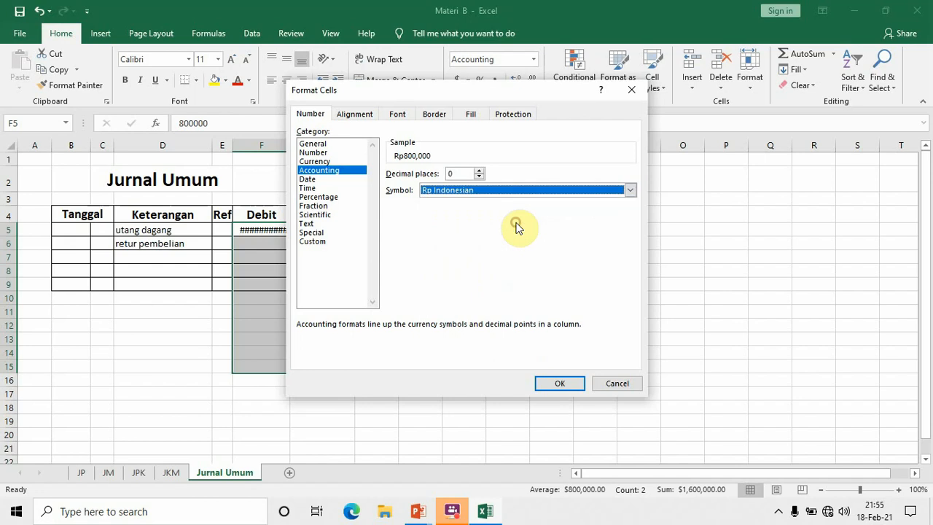
{"action": "left_click", "coordinate": [552, 383]}
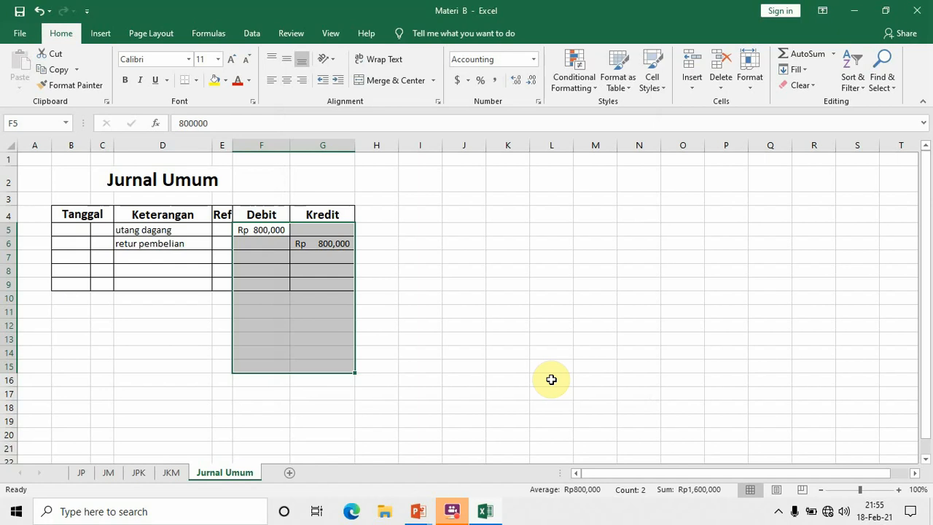
Step: Enter the Tanggal days 5 in C5 and 11 in C8
{"action": "left_click", "coordinate": [126, 269]}
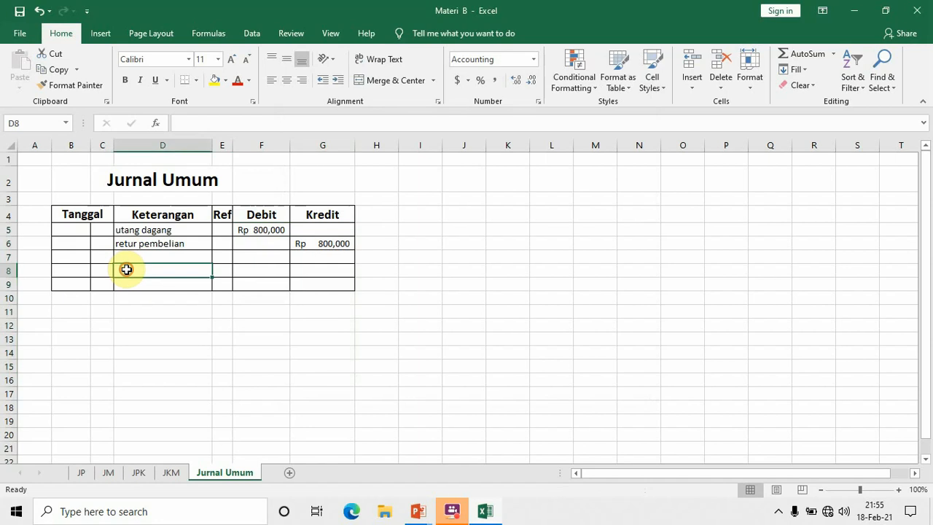
{"action": "left_click", "coordinate": [104, 231]}
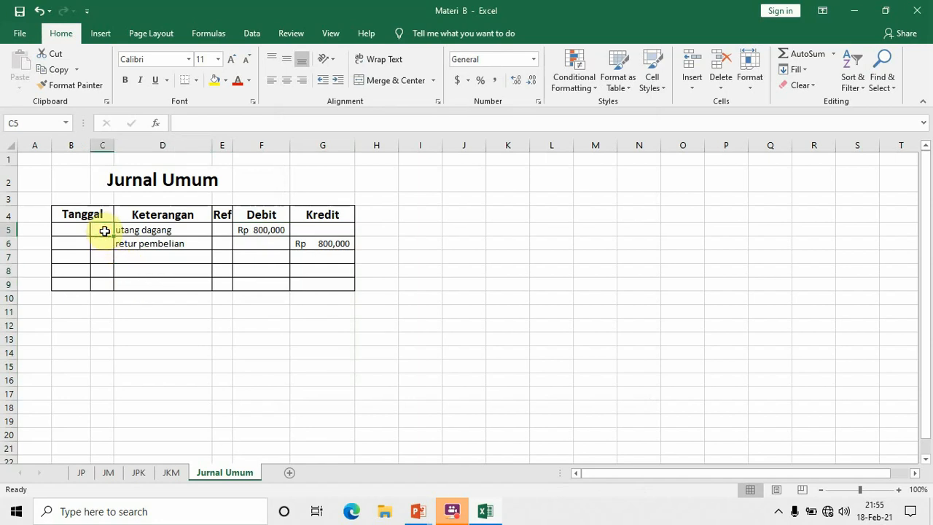
{"action": "type", "text": "5"}
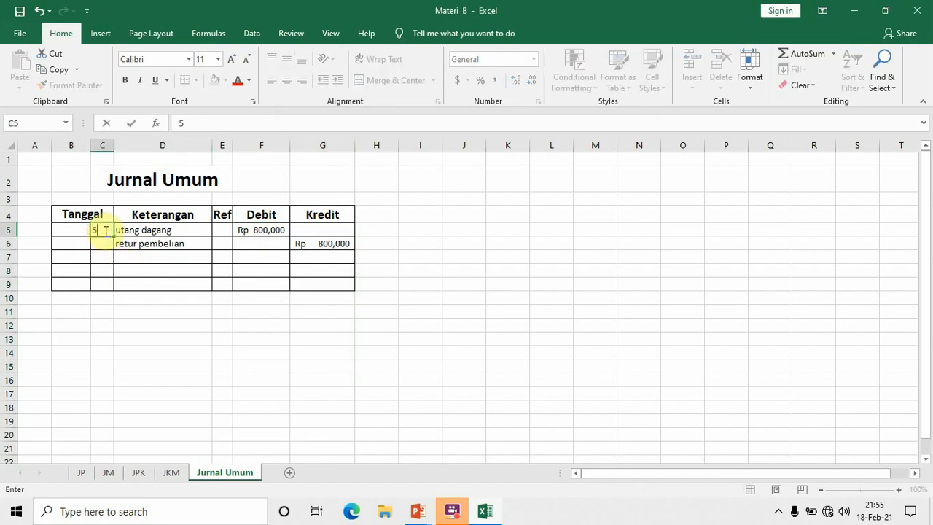
{"action": "left_click", "coordinate": [103, 274]}
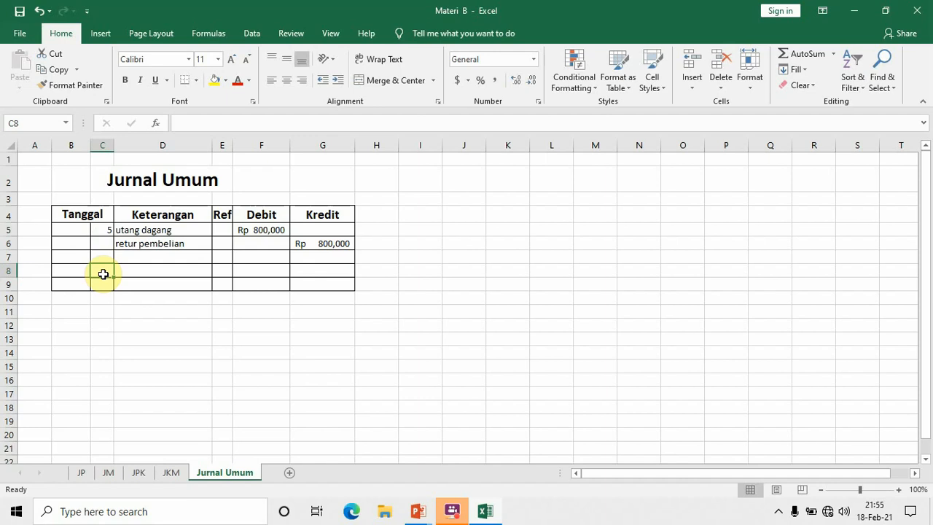
{"action": "type", "text": "11"}
{"action": "key", "text": "Tab"}
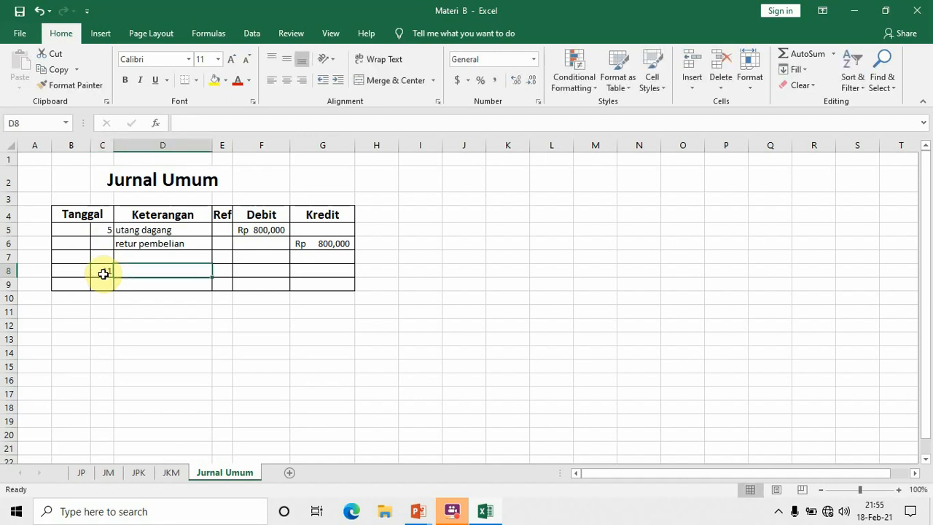
Step: Enter "retur penjualan dan pot. Harga" in D8 and "piutang dagang" in D9 of the Keterangan column
{"action": "type", "text": "retur "}
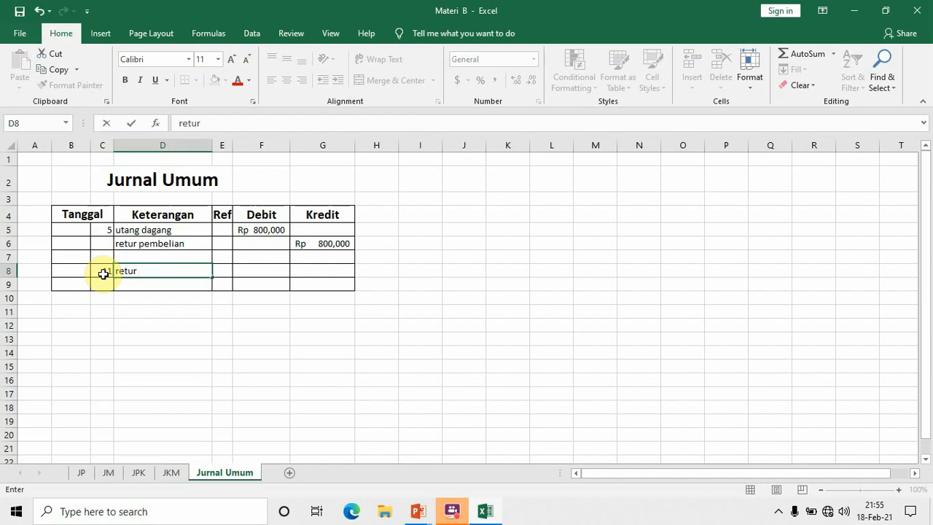
{"action": "type", "text": "penjualan"}
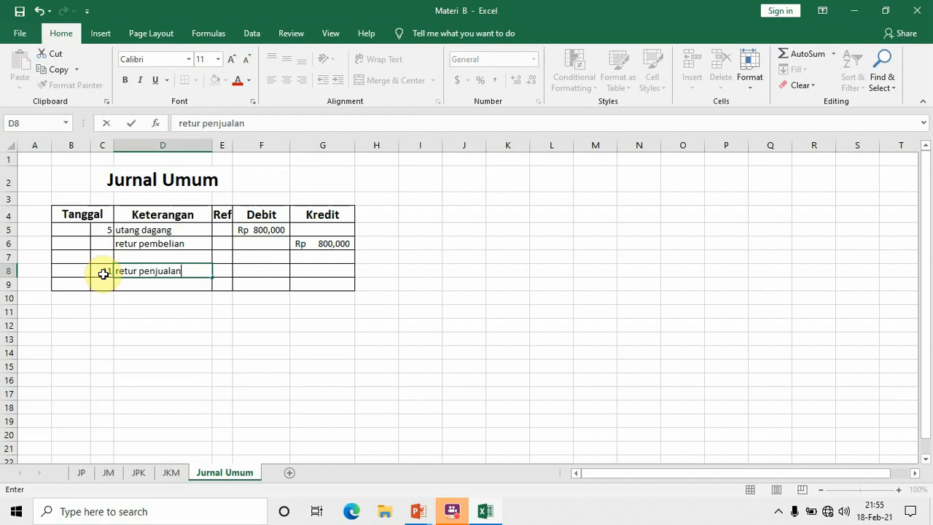
{"action": "type", "text": " dan pot. harga"}
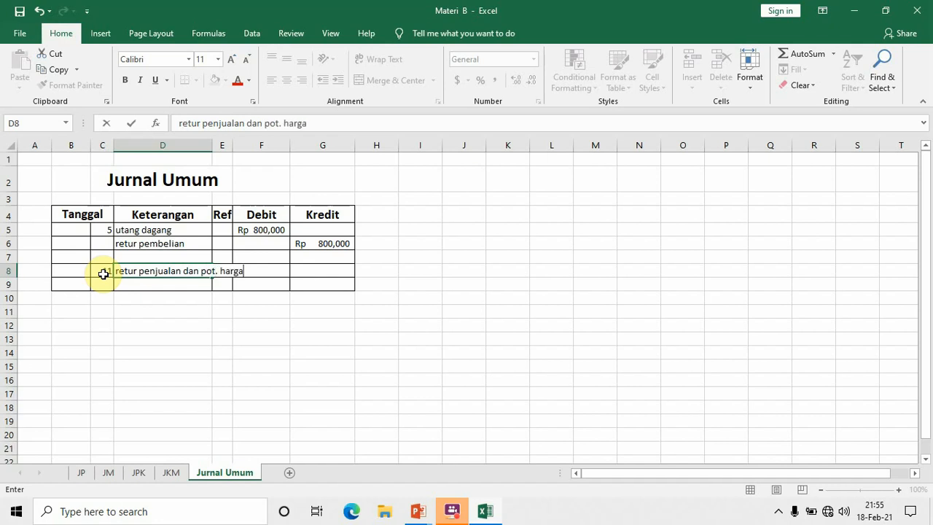
{"action": "key", "text": "Return"}
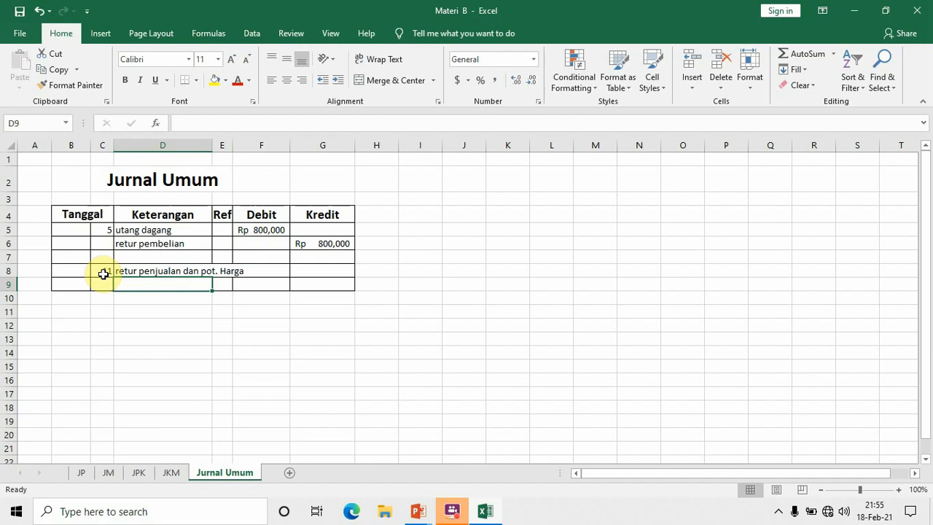
{"action": "type", "text": "piutang"}
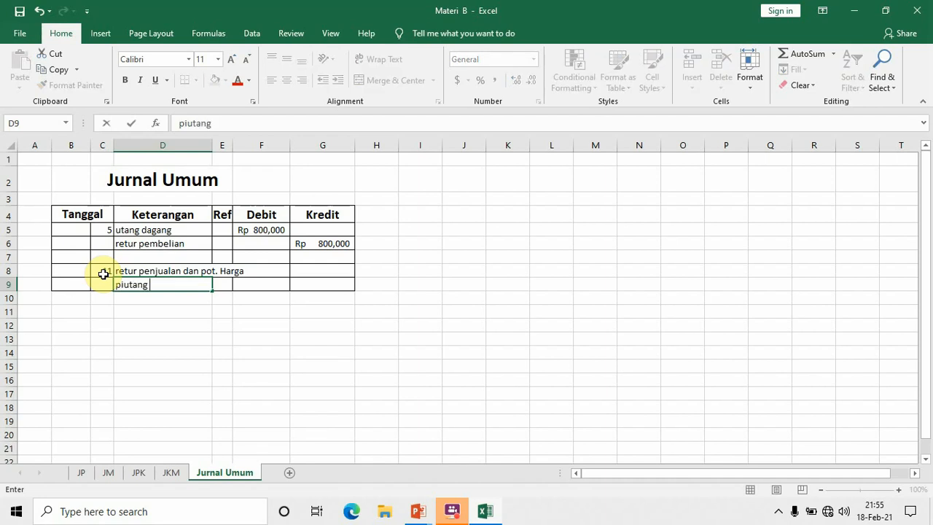
{"action": "type", "text": " dagang"}
{"action": "left_click", "coordinate": [584, 202]}
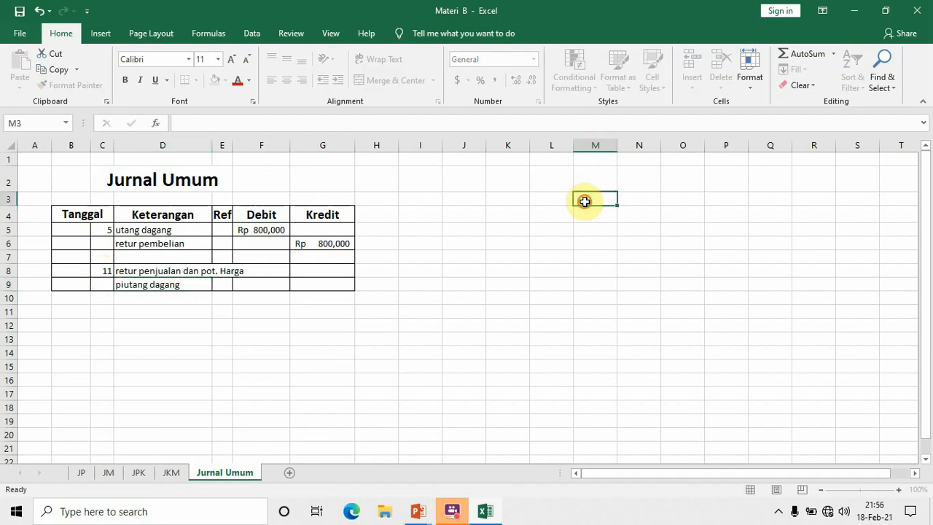
Step: Widen the Keterangan column D to fit its longest description and narrow the Ref column E to its heading
{"action": "left_click_drag", "start_coordinate": [230, 145], "coordinate": [284, 166]}
{"action": "left_click_drag", "start_coordinate": [214, 147], "coordinate": [264, 161]}
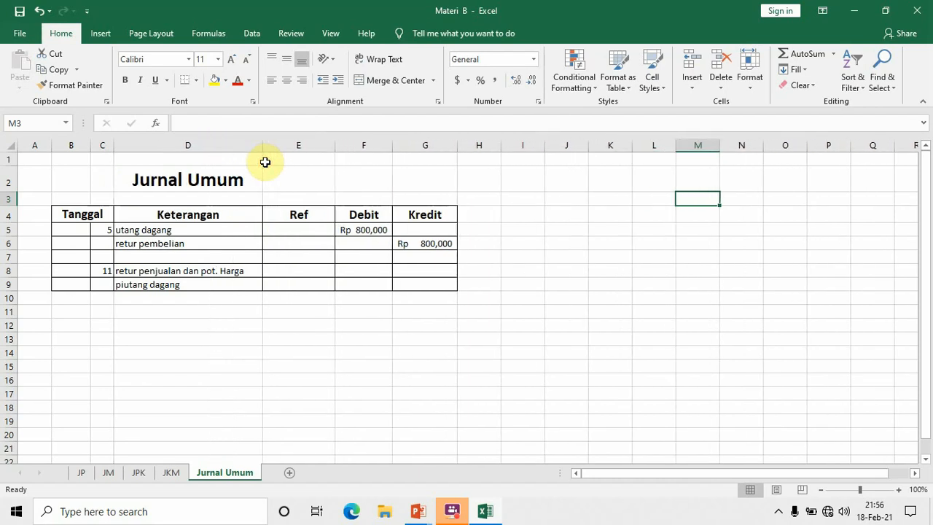
{"action": "left_click_drag", "start_coordinate": [333, 146], "coordinate": [287, 152]}
Step: Enter 500000 as the sales return debit in F8 and link the piutang dagang credit in G9 with =F8
{"action": "left_click", "coordinate": [327, 268]}
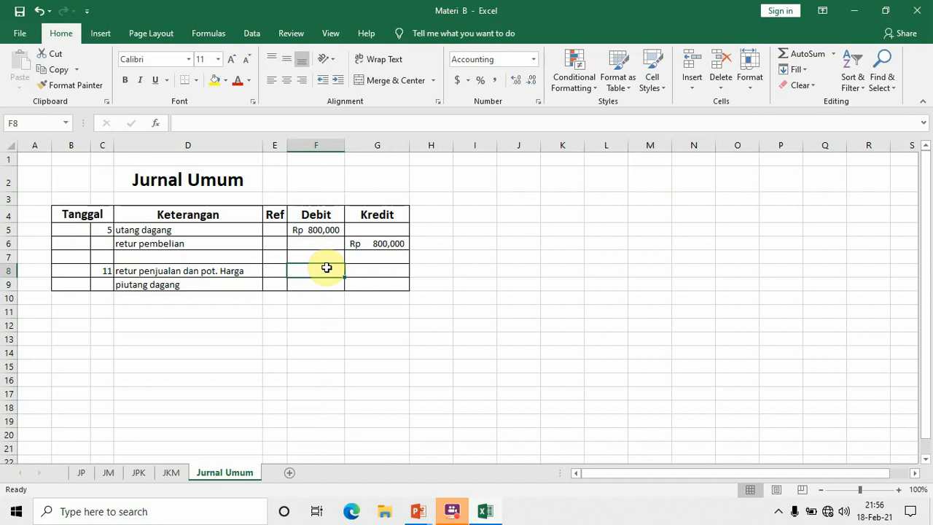
{"action": "type", "text": "5000"}
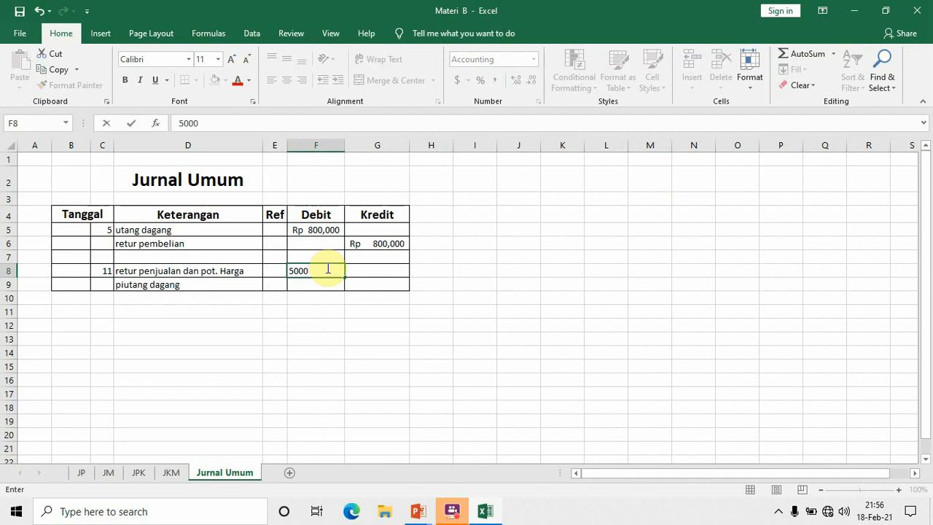
{"action": "type", "text": "00"}
{"action": "key", "text": "Return"}
{"action": "key", "text": "Right"}
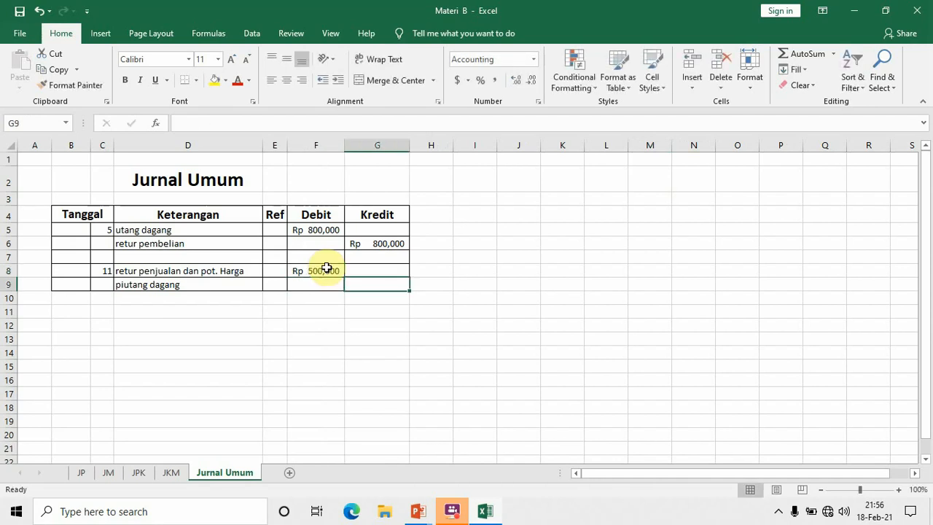
{"action": "type", "text": "="}
{"action": "left_click", "coordinate": [326, 269]}
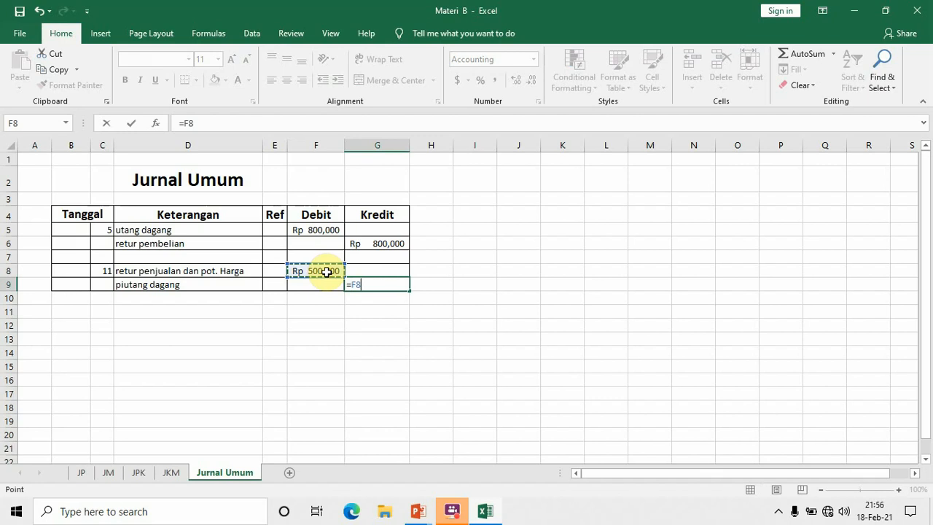
{"action": "key", "text": "Return"}
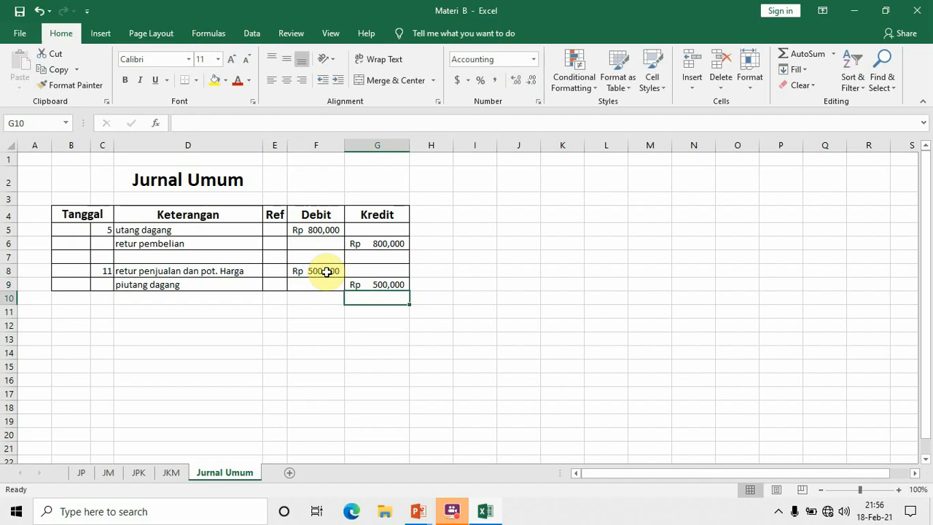
Step: Extend the journal table by applying all borders to the empty rows B10:G14
{"action": "left_click", "coordinate": [70, 295]}
{"action": "key", "text": "shift+Right"}
{"action": "key", "text": "shift+Right"}
{"action": "key", "text": "shift+Right"}
{"action": "key", "text": "shift+Right"}
{"action": "key", "text": "shift+Right"}
{"action": "key", "text": "shift+Down"}
{"action": "key", "text": "shift+Down"}
{"action": "key", "text": "shift+Down"}
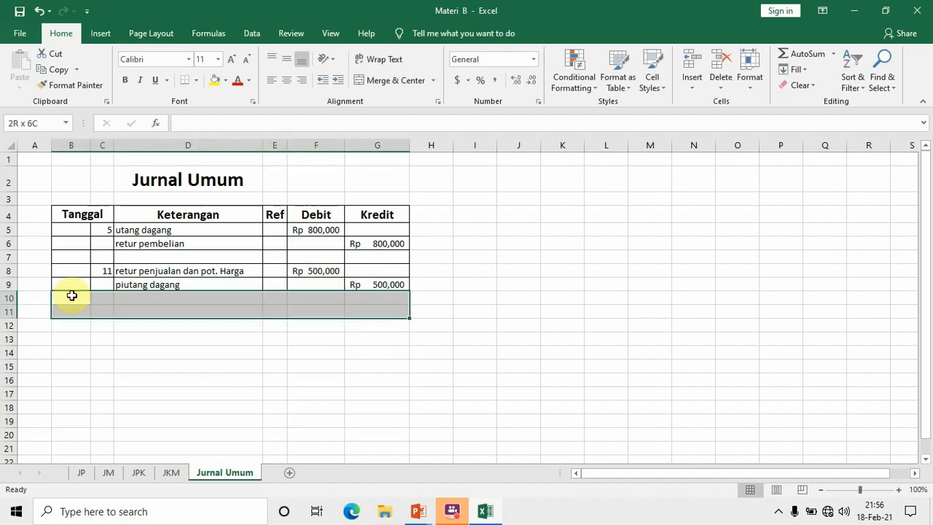
{"action": "key", "text": "shift+Down"}
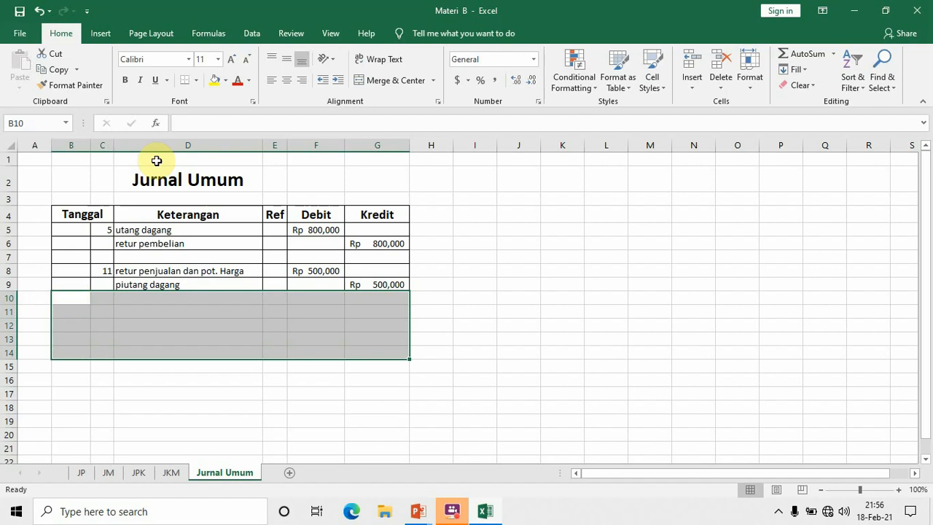
{"action": "left_click", "coordinate": [199, 81]}
{"action": "left_click", "coordinate": [219, 197]}
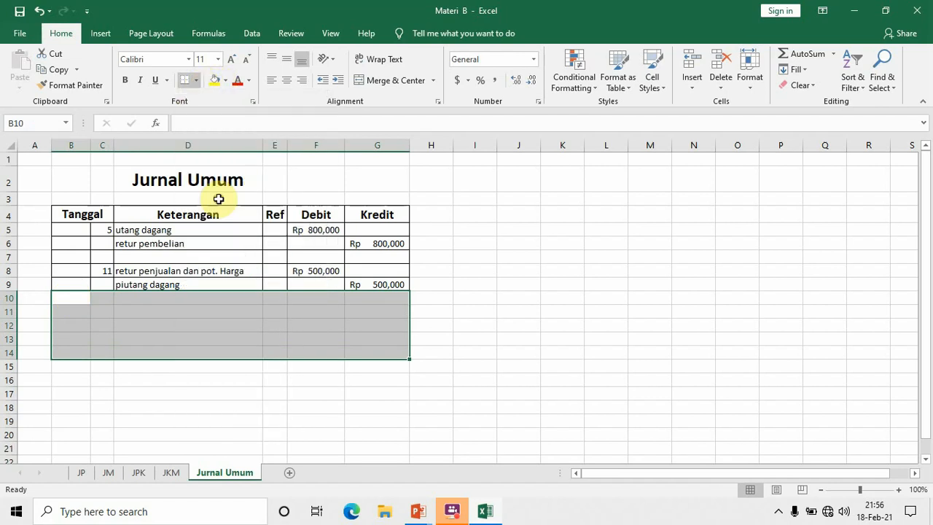
{"action": "left_click", "coordinate": [386, 336]}
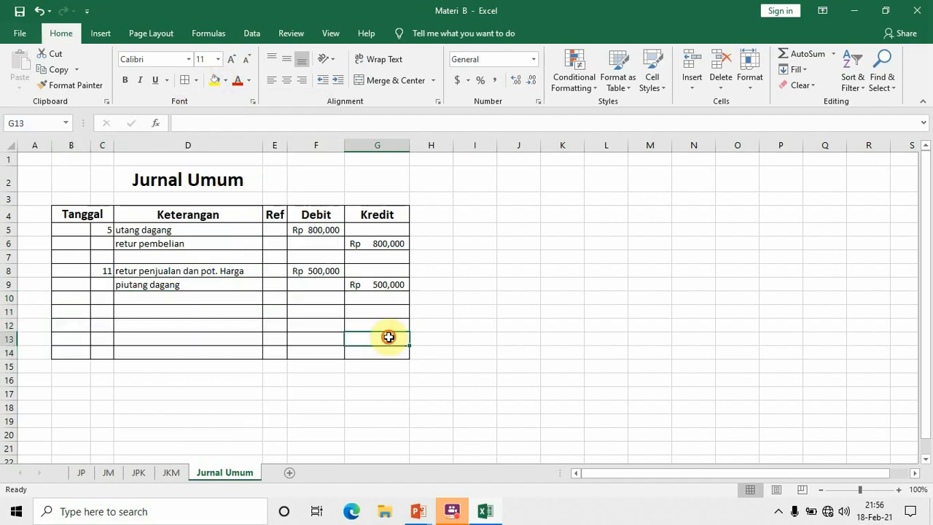
Step: Fill in the entry's day in C11 and its description "beban penyusutan peralatan" in D11
{"action": "left_click", "coordinate": [102, 314]}
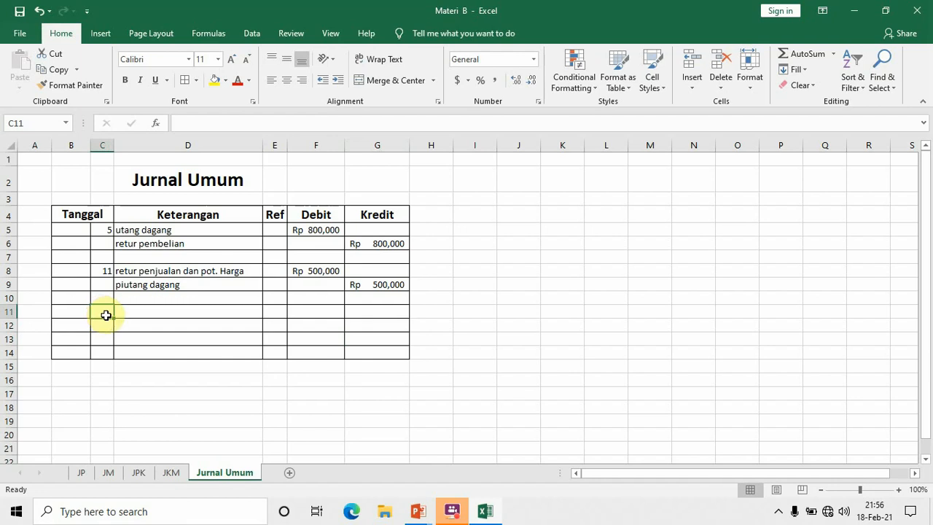
{"action": "type", "text": "11"}
{"action": "key", "text": "Tab"}
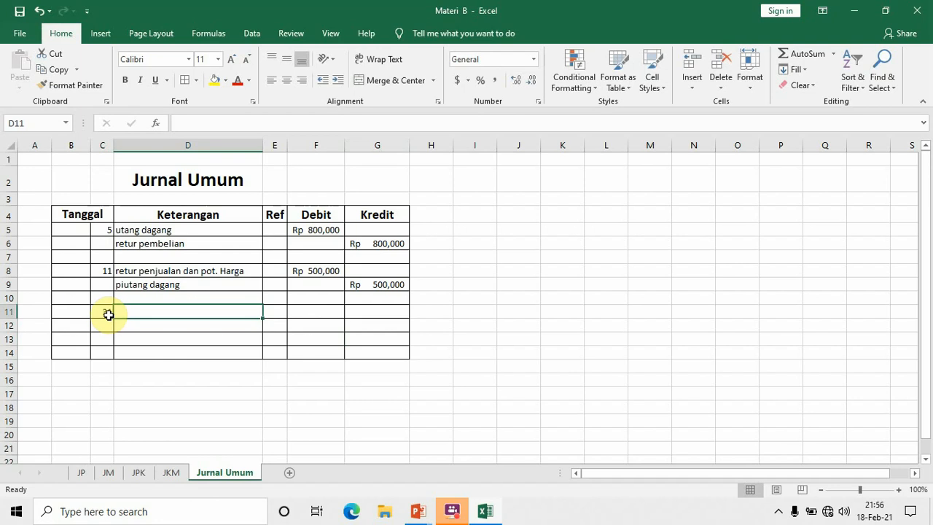
{"action": "type", "text": "beban pe"}
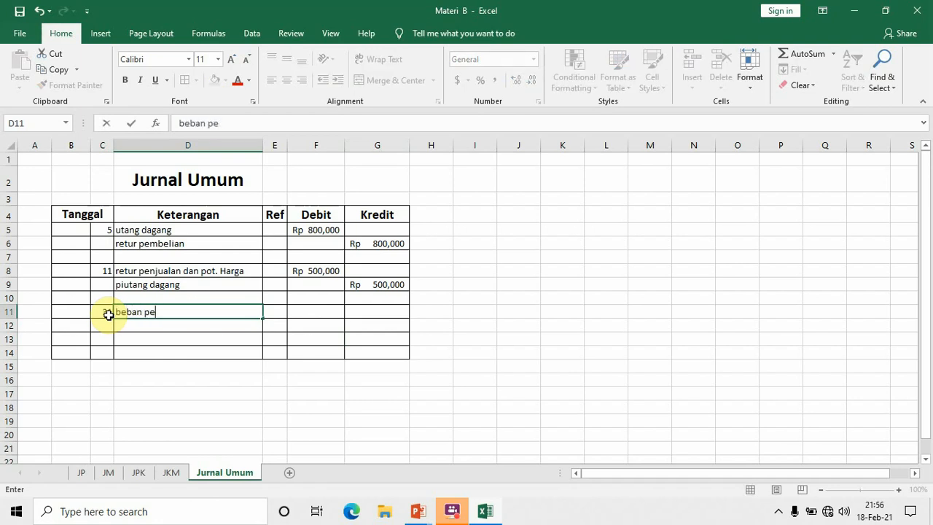
{"action": "type", "text": "nyusutan peralatan"}
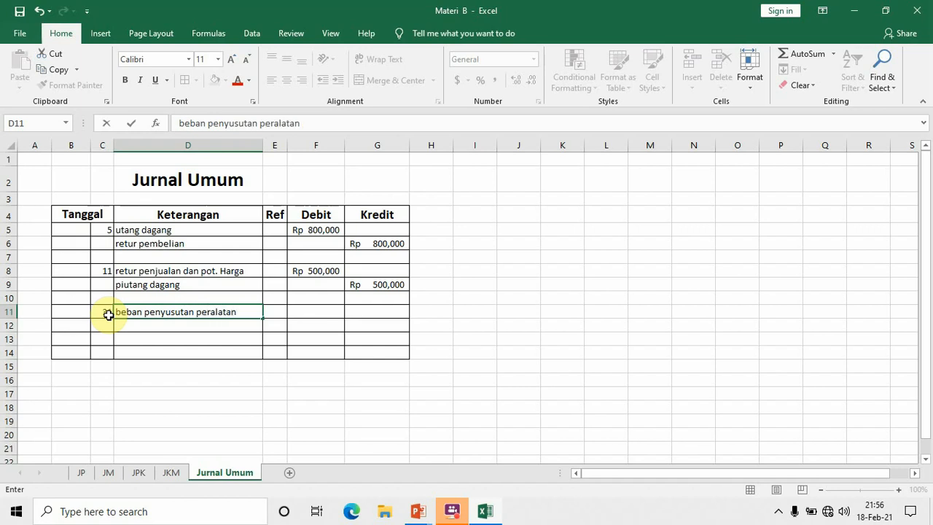
{"action": "key", "text": "Return"}
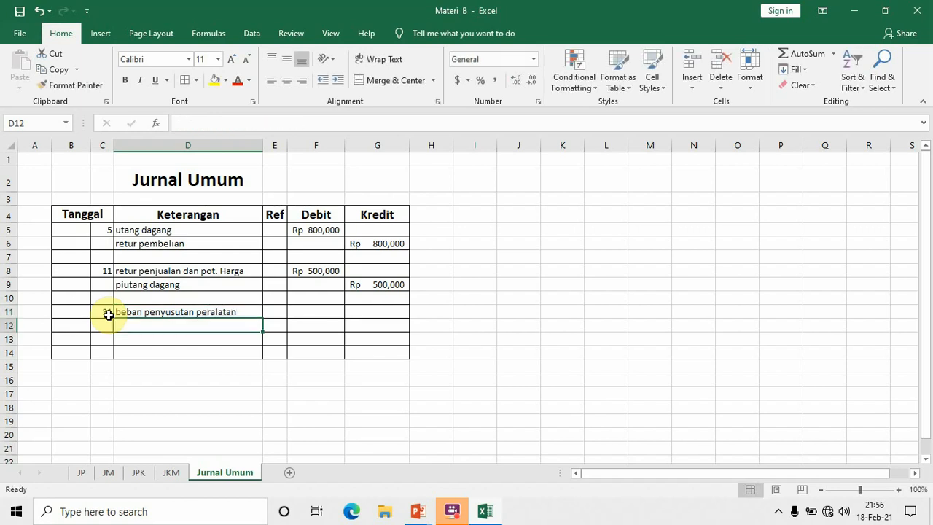
Step: Begin the credit account description in D12 with "akumukasi" and set the day in C11 to 31
{"action": "type", "text": "aku"}
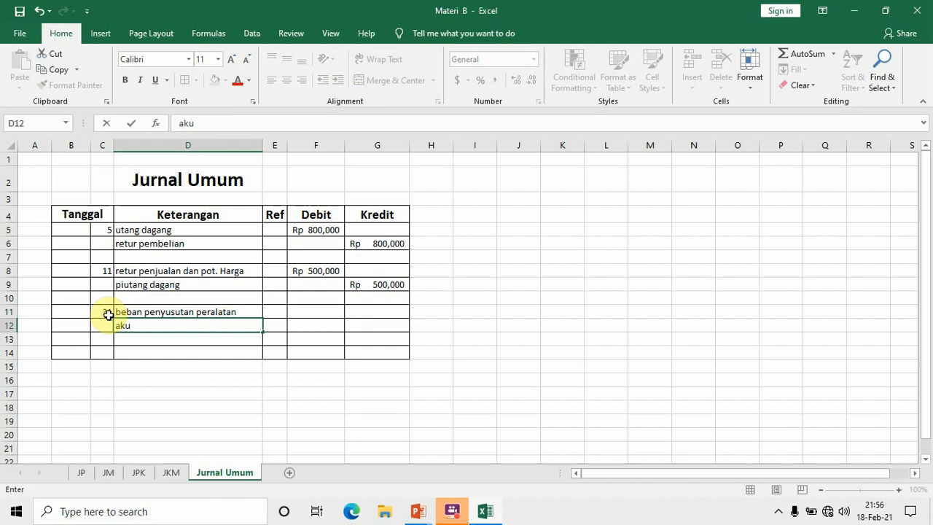
{"action": "type", "text": "mukasi"}
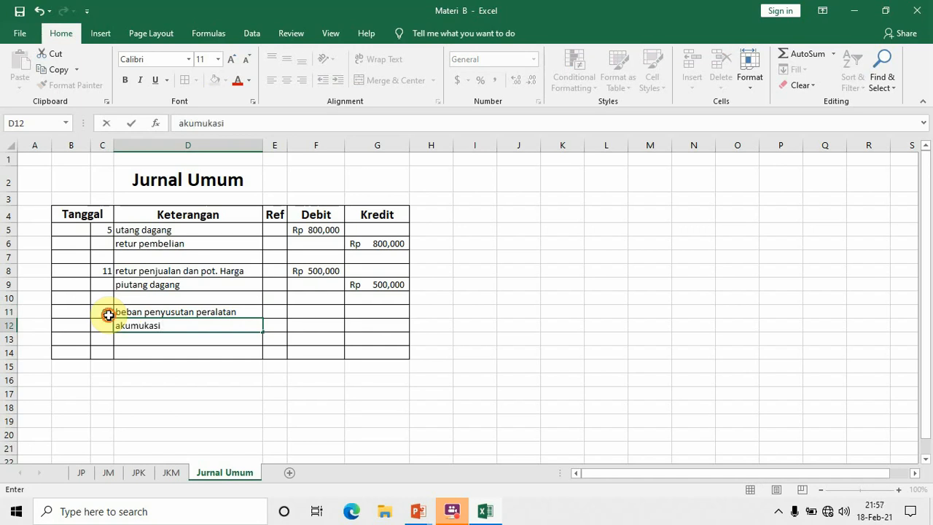
{"action": "left_click", "coordinate": [109, 315]}
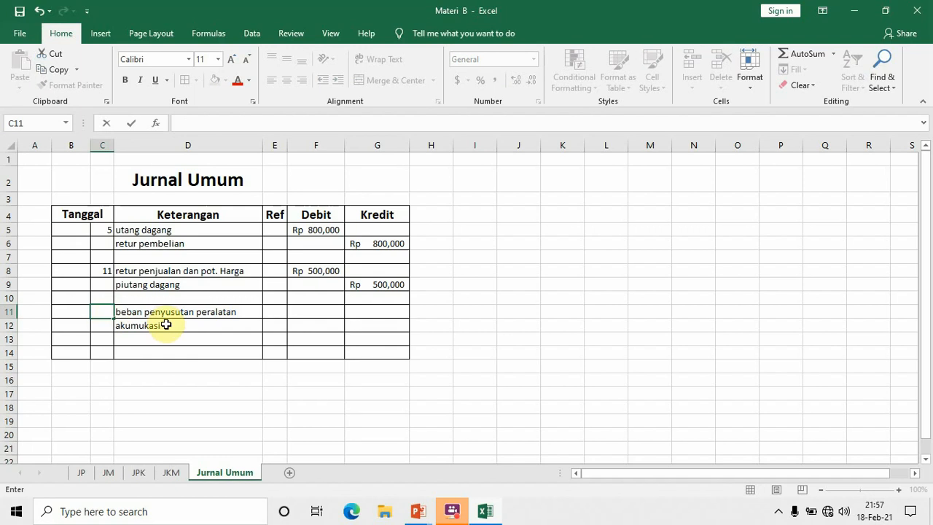
{"action": "type", "text": "31"}
Step: Correct and complete the description in D12 as "akumulasi penyusutan peralatan"
{"action": "double_click", "coordinate": [164, 323]}
{"action": "key", "text": "BackSpace"}
{"action": "key", "text": "BackSpace"}
{"action": "key", "text": "BackSpace"}
{"action": "key", "text": "BackSpace"}
{"action": "key", "text": "BackSpace"}
{"action": "key", "text": "BackSpace"}
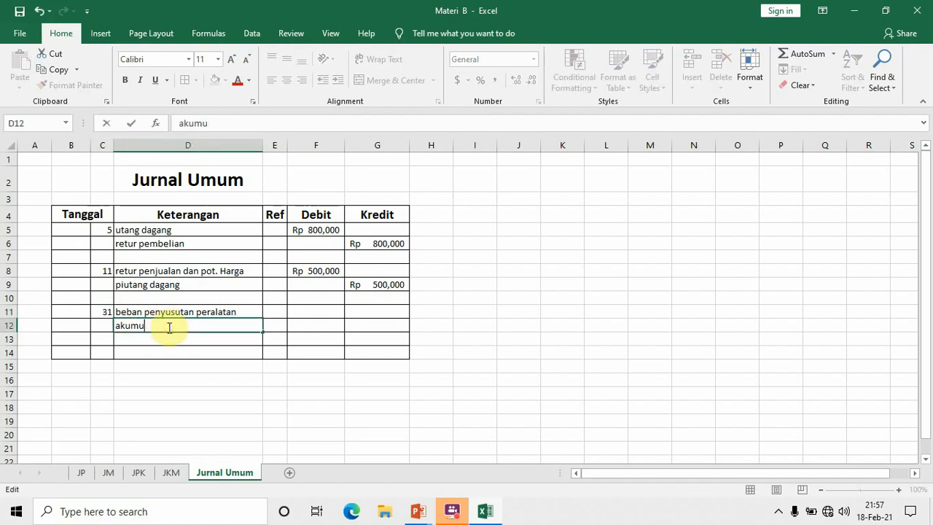
{"action": "type", "text": "ulasi penyusutan "}
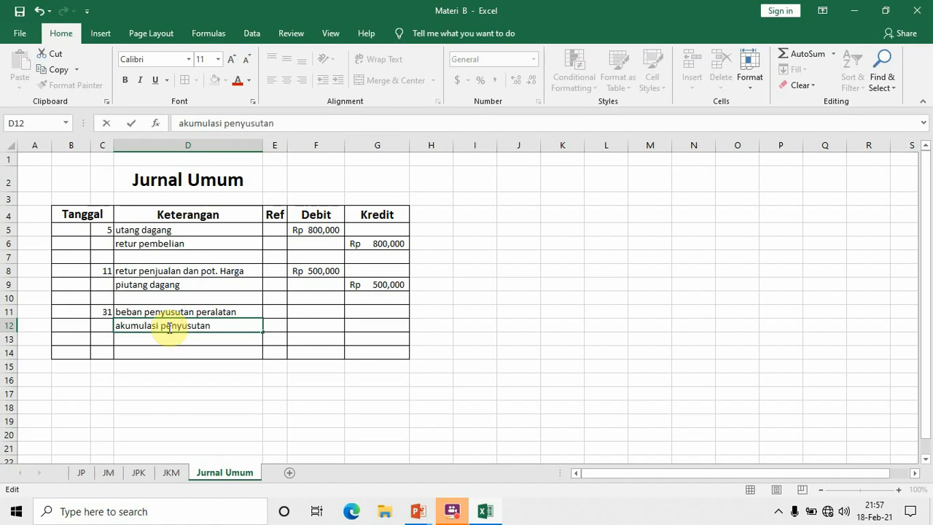
{"action": "type", "text": "peralatan"}
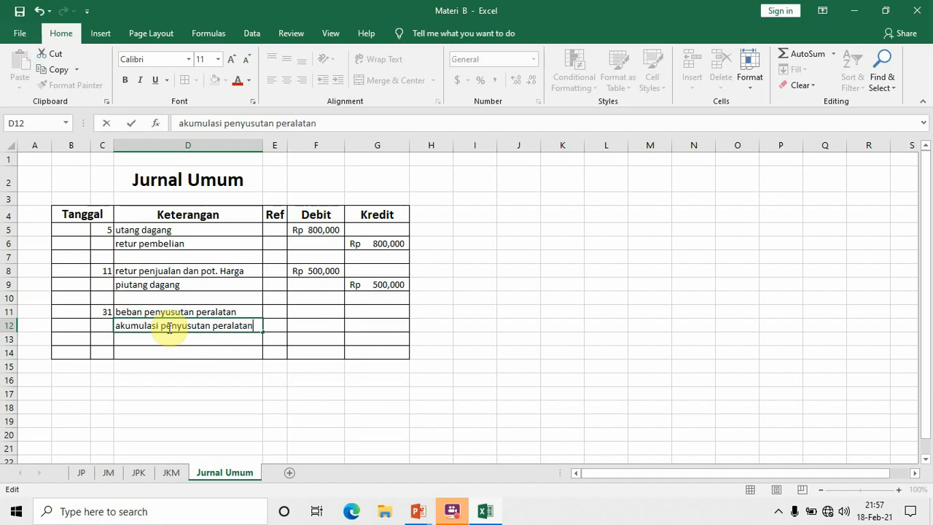
Step: Enter 200000 as the depreciation debit in F11 and link the accumulated depreciation credit in G12 with =F11
{"action": "left_click", "coordinate": [336, 310]}
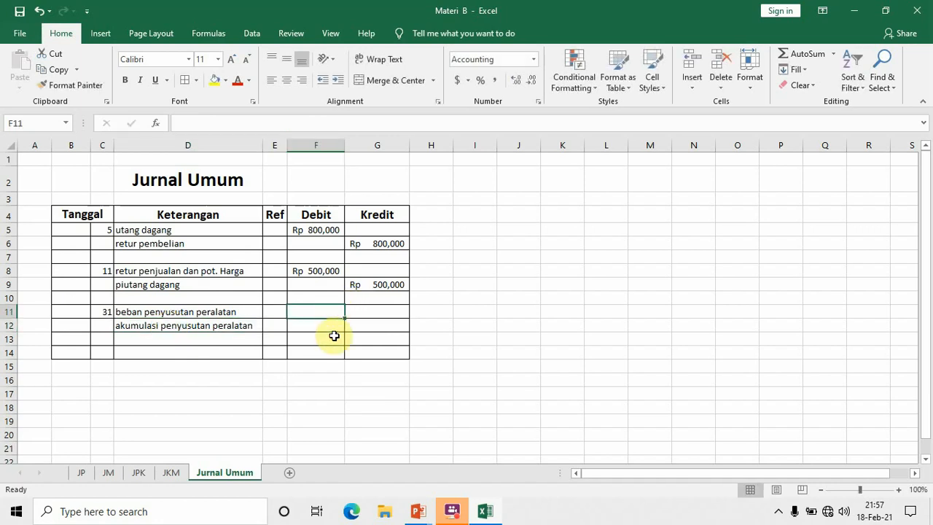
{"action": "type", "text": "200000"}
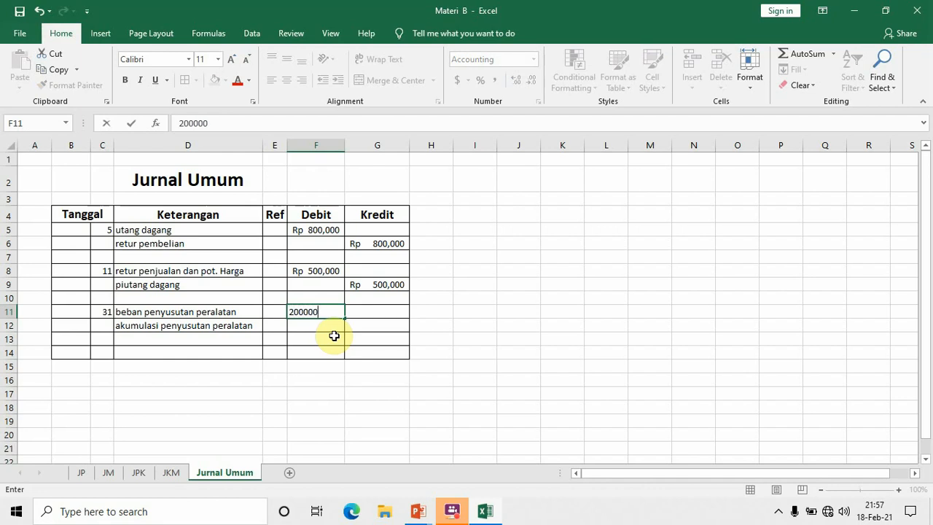
{"action": "key", "text": "Return"}
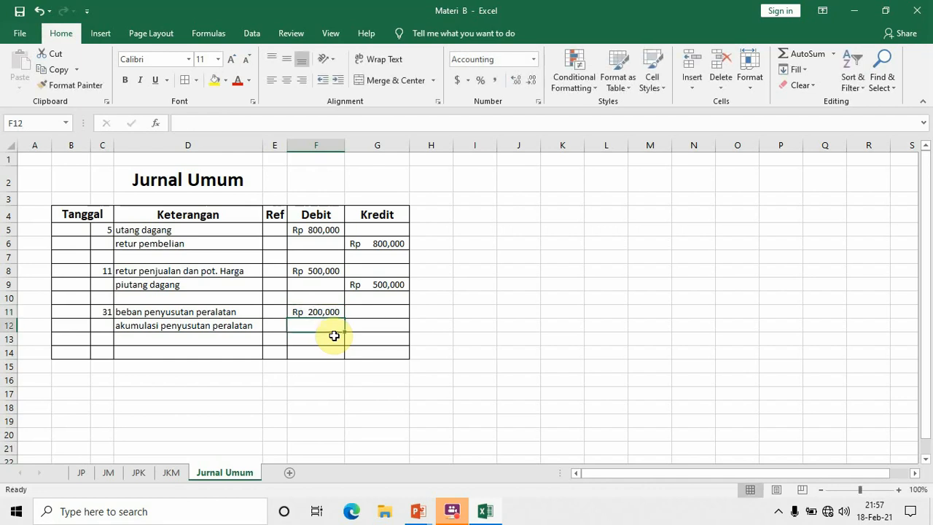
{"action": "key", "text": "Right"}
{"action": "type", "text": "="}
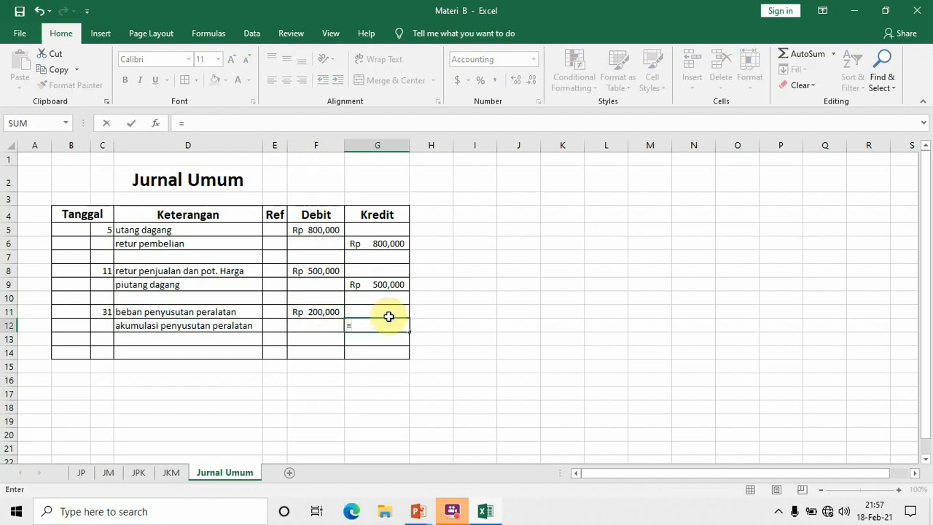
{"action": "left_click", "coordinate": [313, 312]}
{"action": "key", "text": "Return"}
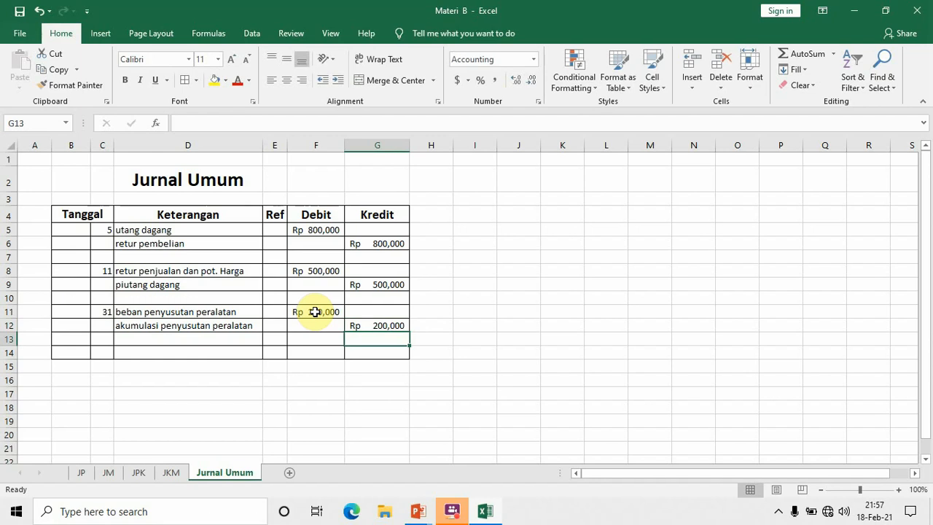
{"action": "left_click", "coordinate": [119, 245]}
{"action": "double_click", "coordinate": [118, 245]}
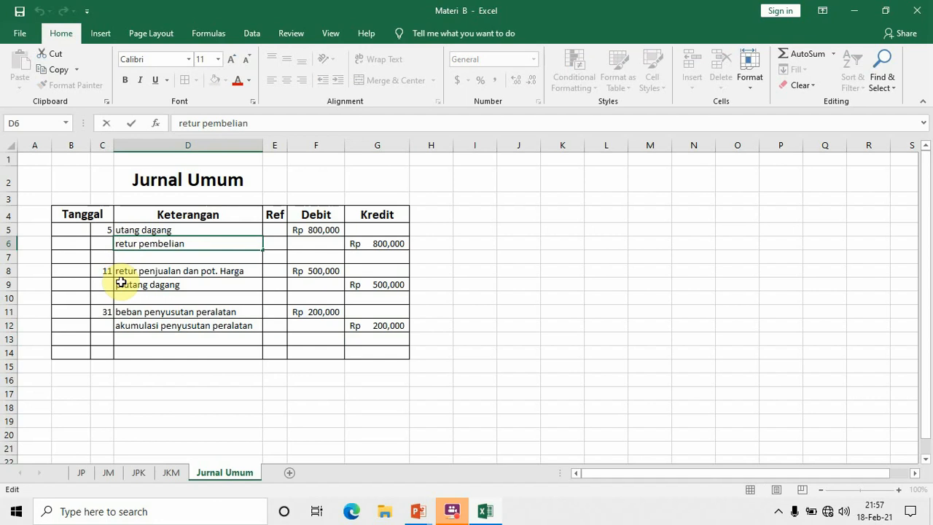
{"action": "key", "text": "Tab"}
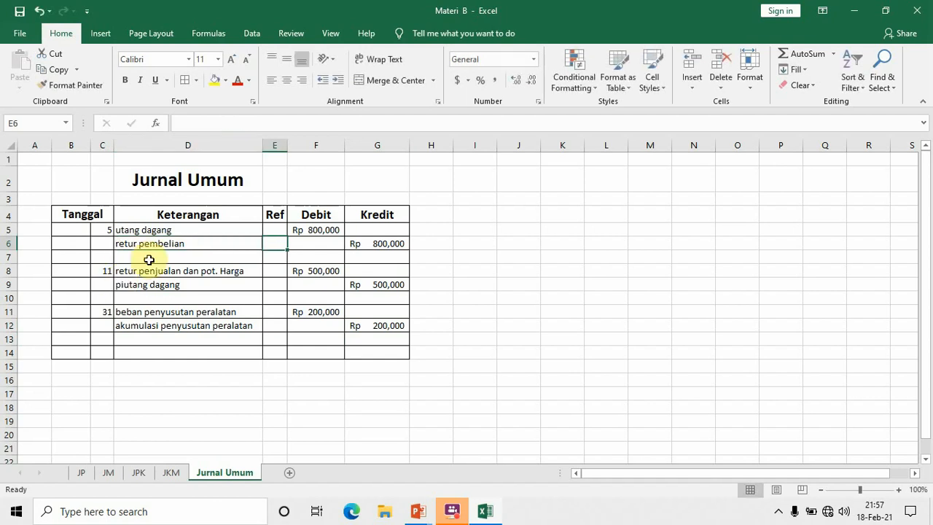
{"action": "left_click", "coordinate": [164, 241]}
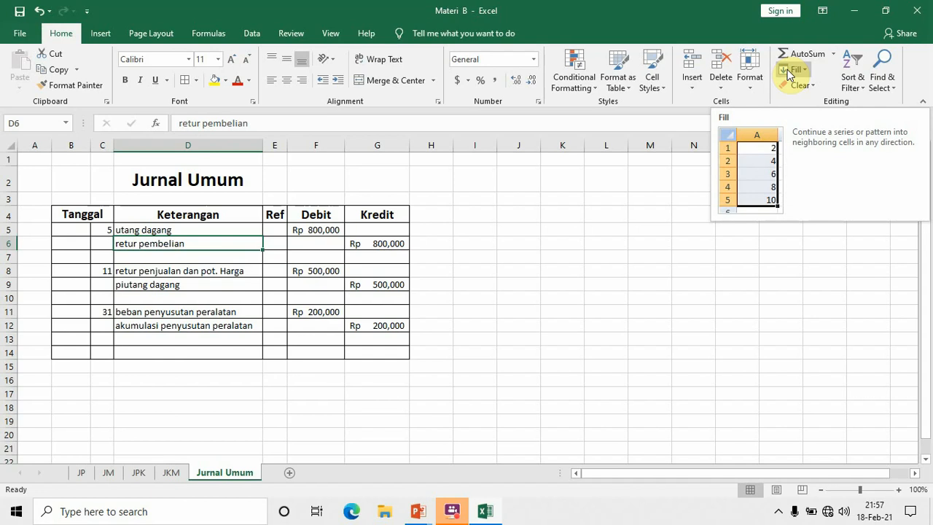
Step: Close the workbook and save the changes to Materi B.xlsx
{"action": "left_click", "coordinate": [915, 14]}
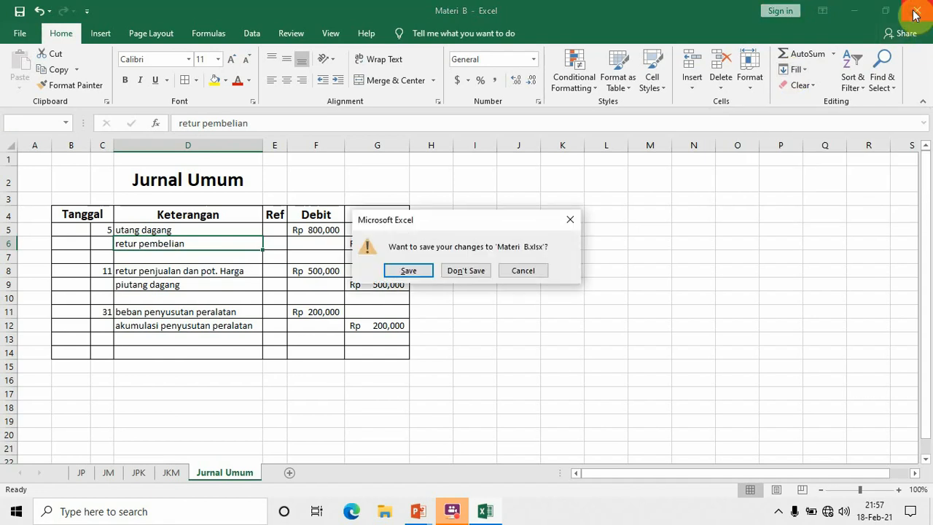
{"action": "left_click", "coordinate": [393, 274]}
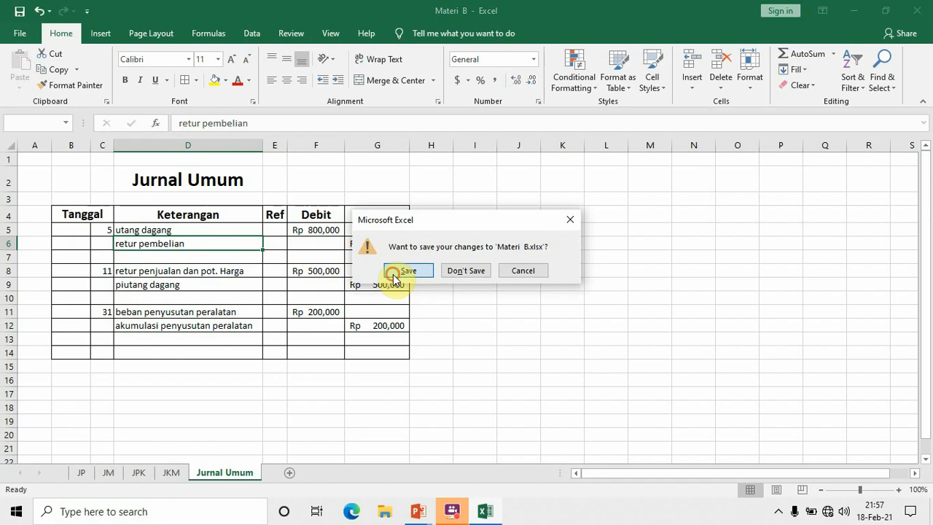